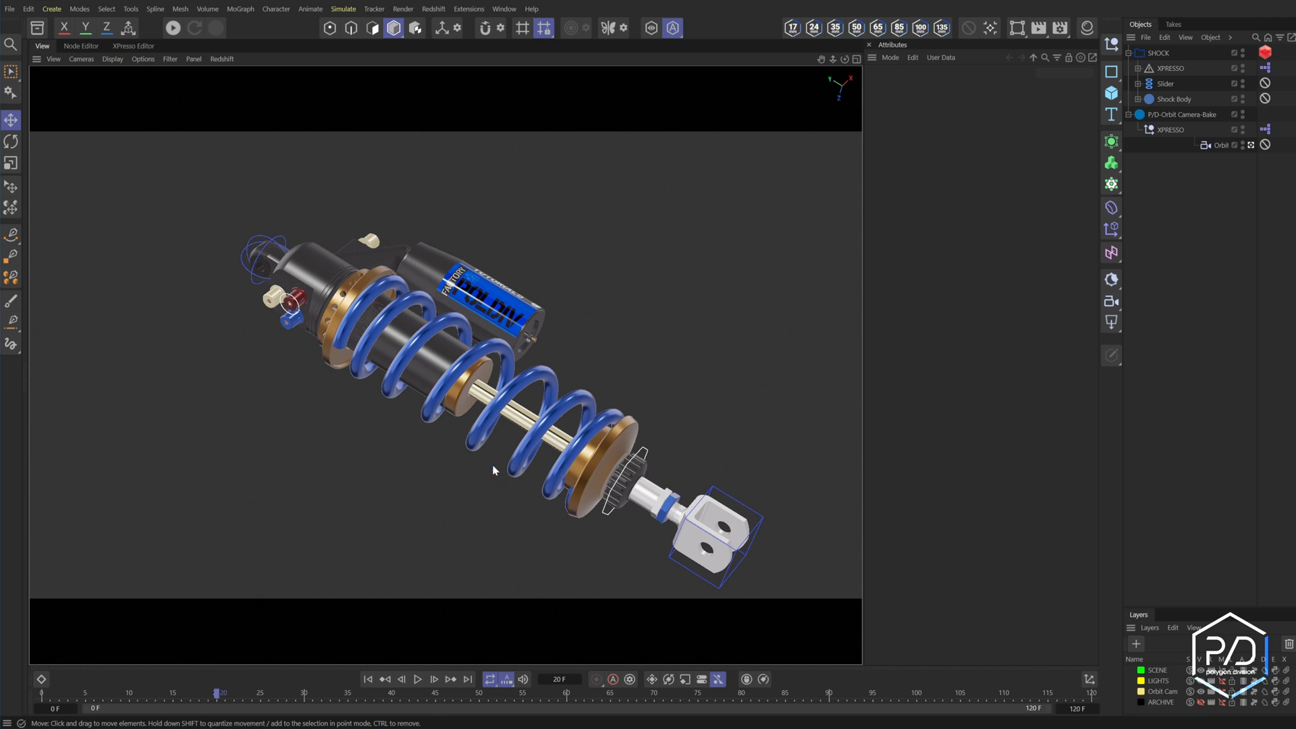
Test the Compress control on both the spring rig and the full shock model, returning it to 0 %
click(523, 467)
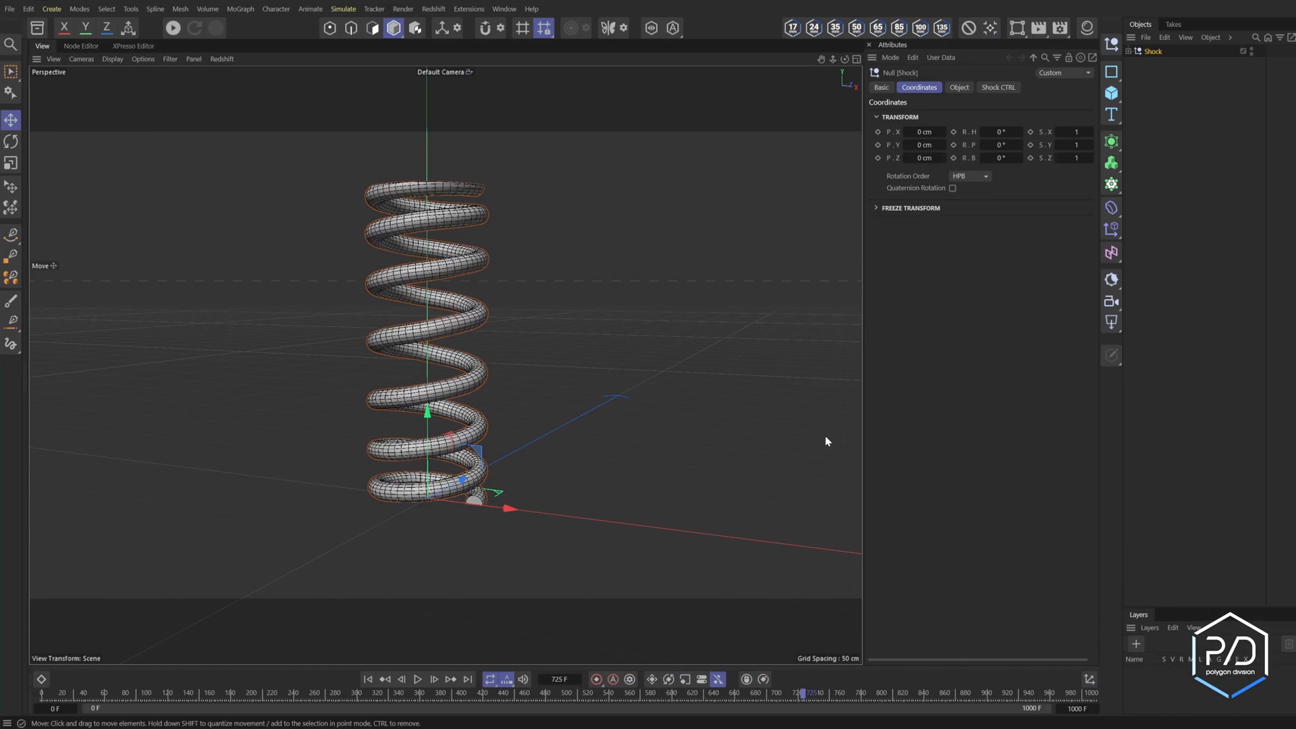
click(998, 88)
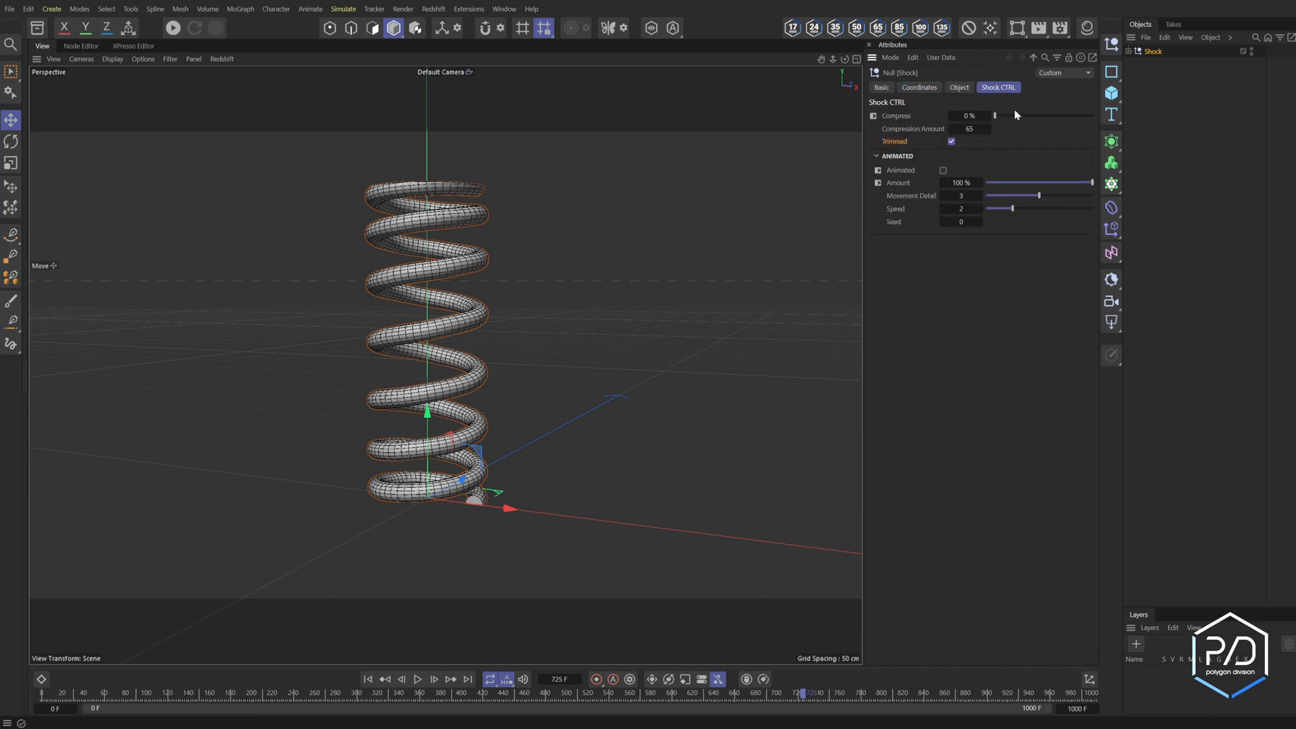
mouse_move(999, 117)
mouse_down()
mouse_move(1059, 116)
mouse_move(1000, 116)
mouse_up()
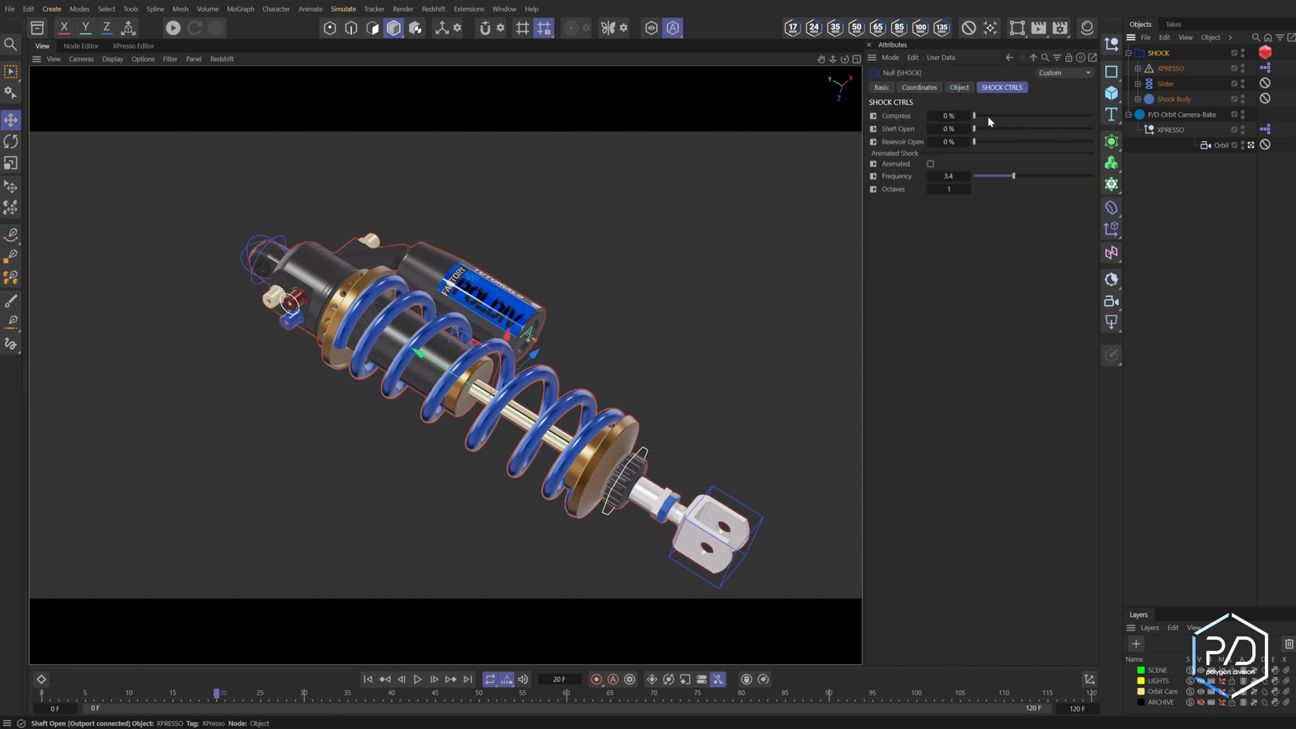
drag(974, 116, 767, 542)
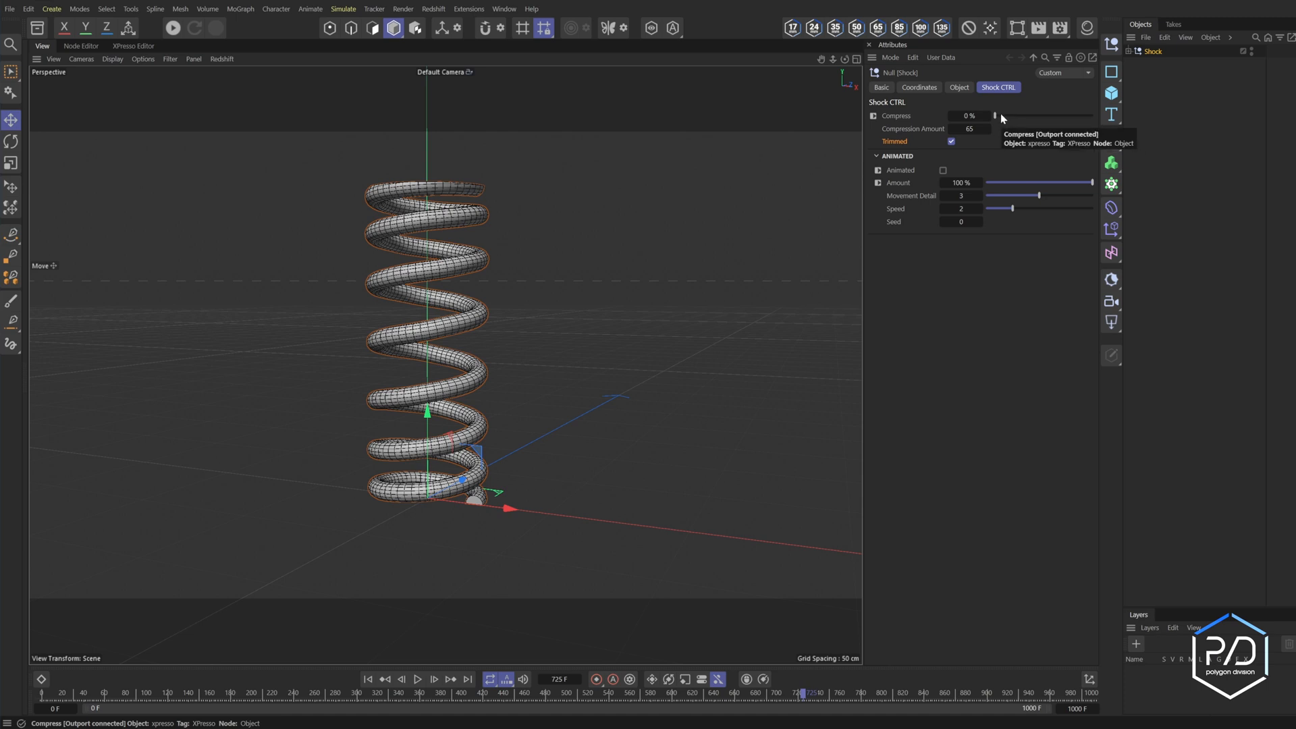
mouse_move(995, 116)
mouse_down()
mouse_move(1078, 125)
mouse_move(992, 117)
mouse_up()
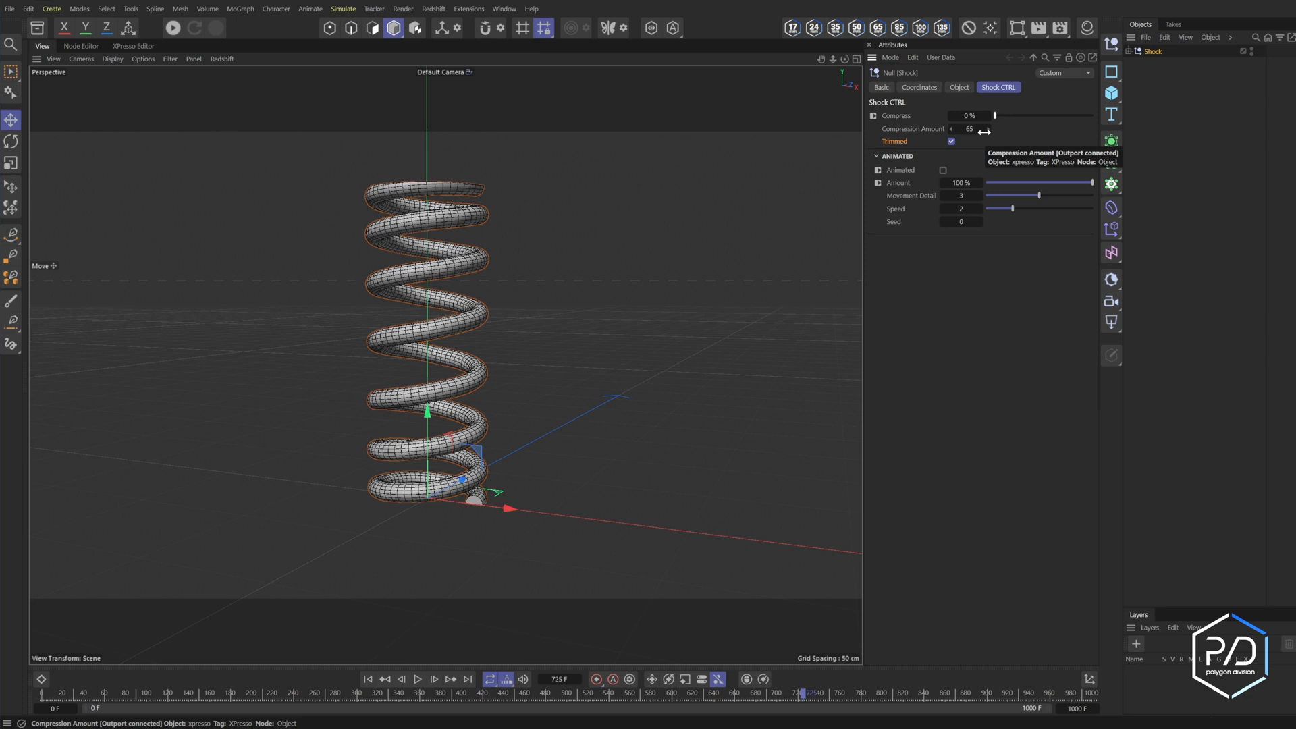
Try a Compression Amount of 59 with Compress at 100 %, restore the amount to 65 and return Compress to 0 %
click(952, 129)
drag(995, 115, 1151, 117)
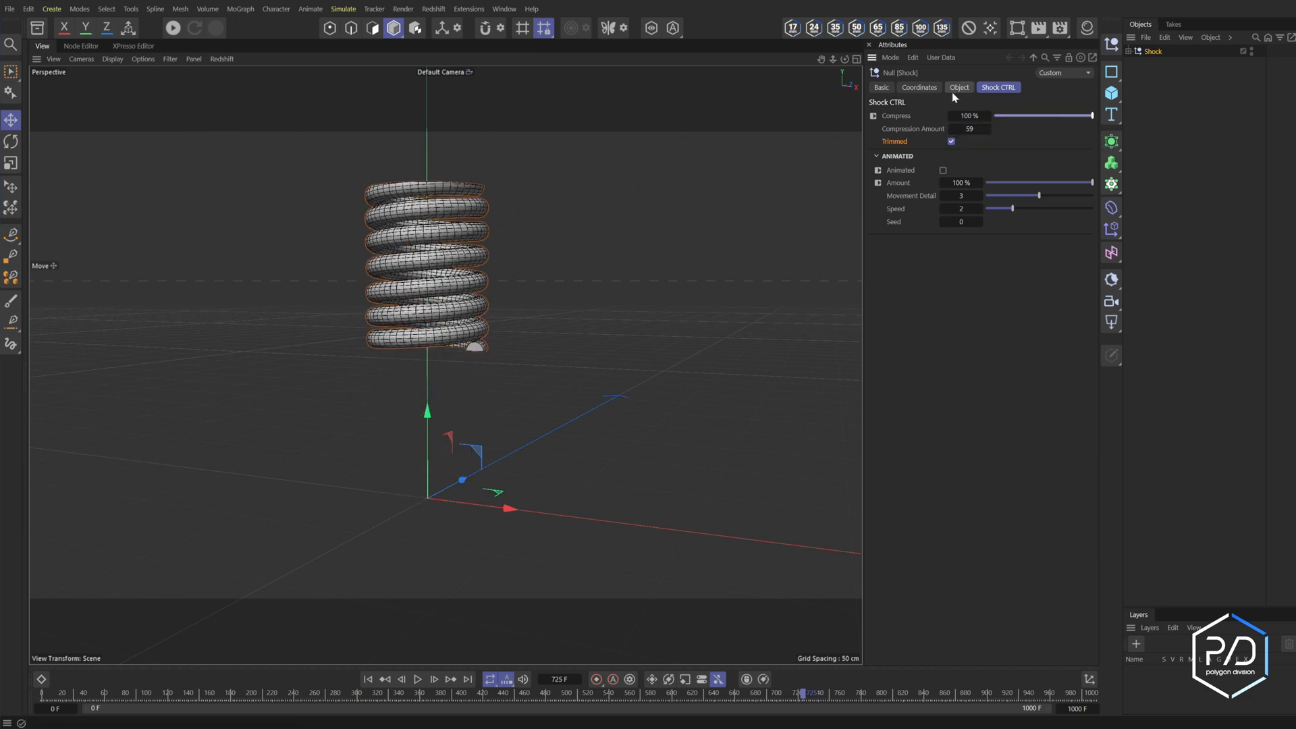
click(951, 129)
click(952, 129)
click(951, 129)
click(950, 128)
click(950, 128)
click(951, 128)
click(950, 128)
right_click(950, 128)
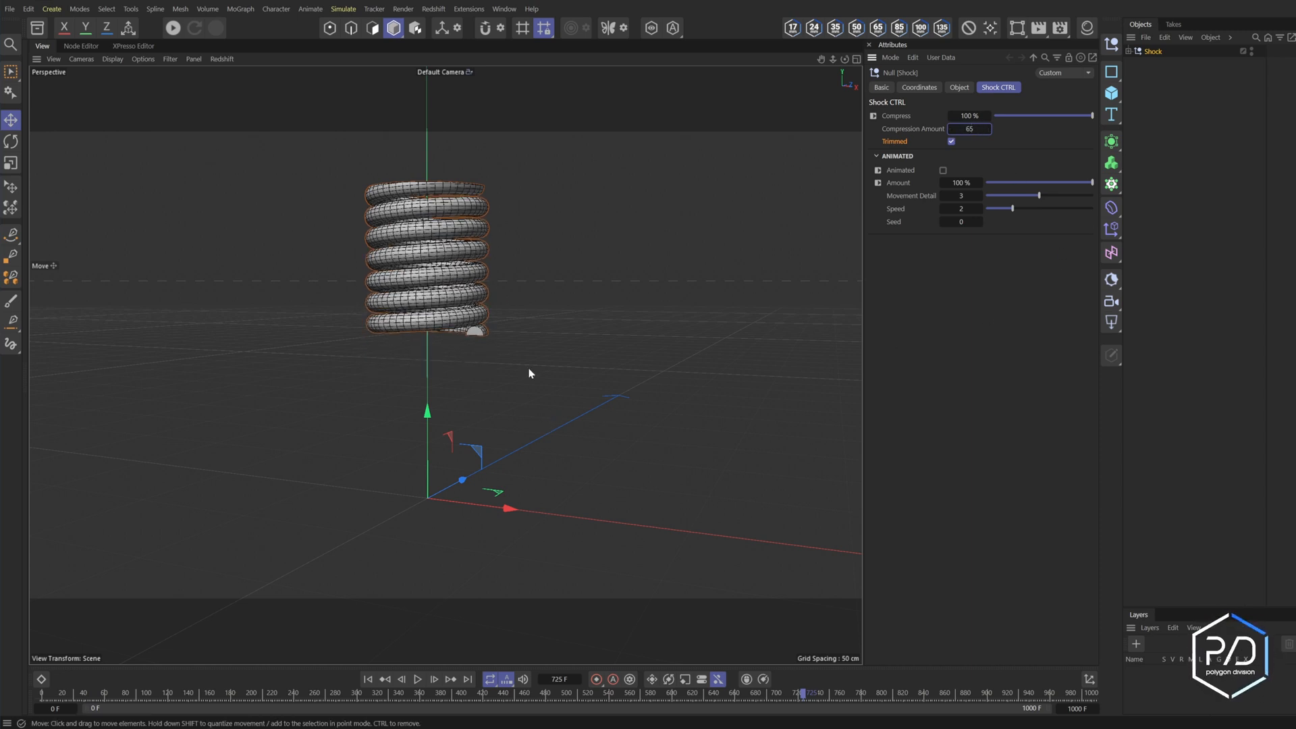
drag(1019, 116, 978, 118)
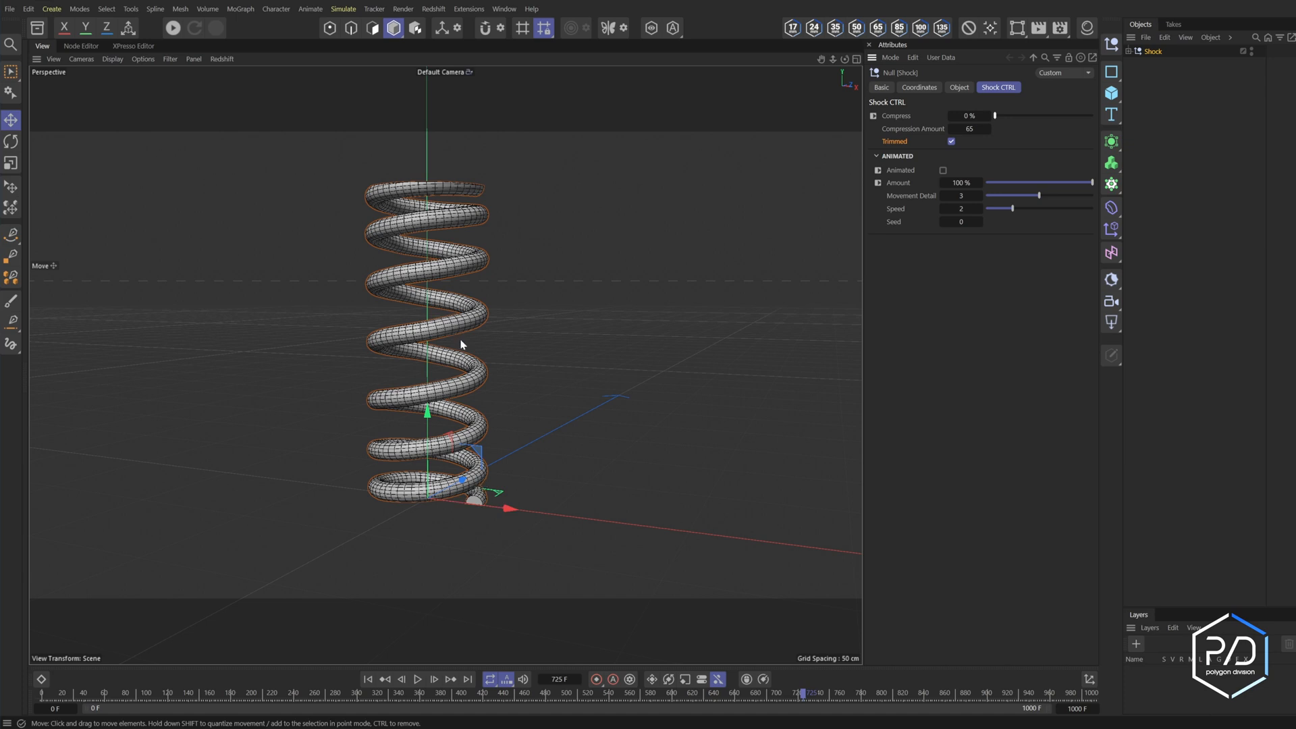
Examine the spring's trimmed ends in the Front view and return to the Perspective view
middle_click(452, 225)
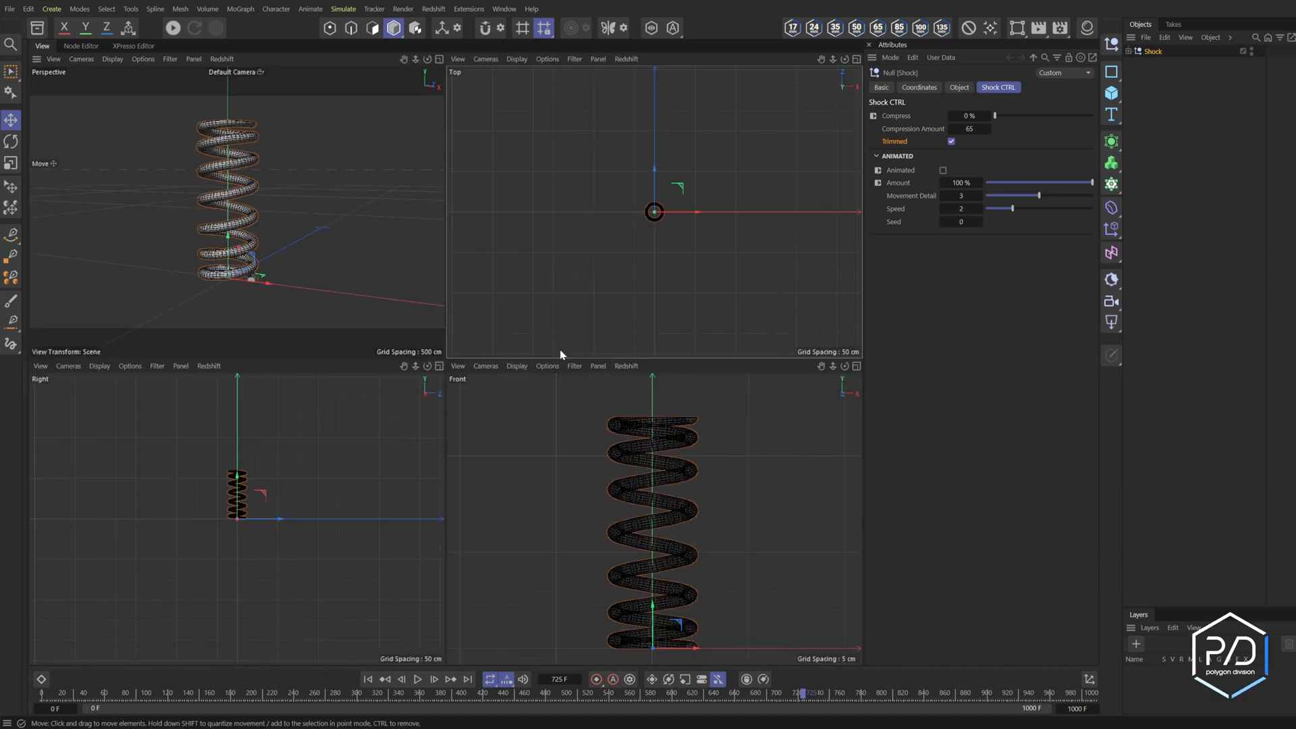
middle_click(486, 378)
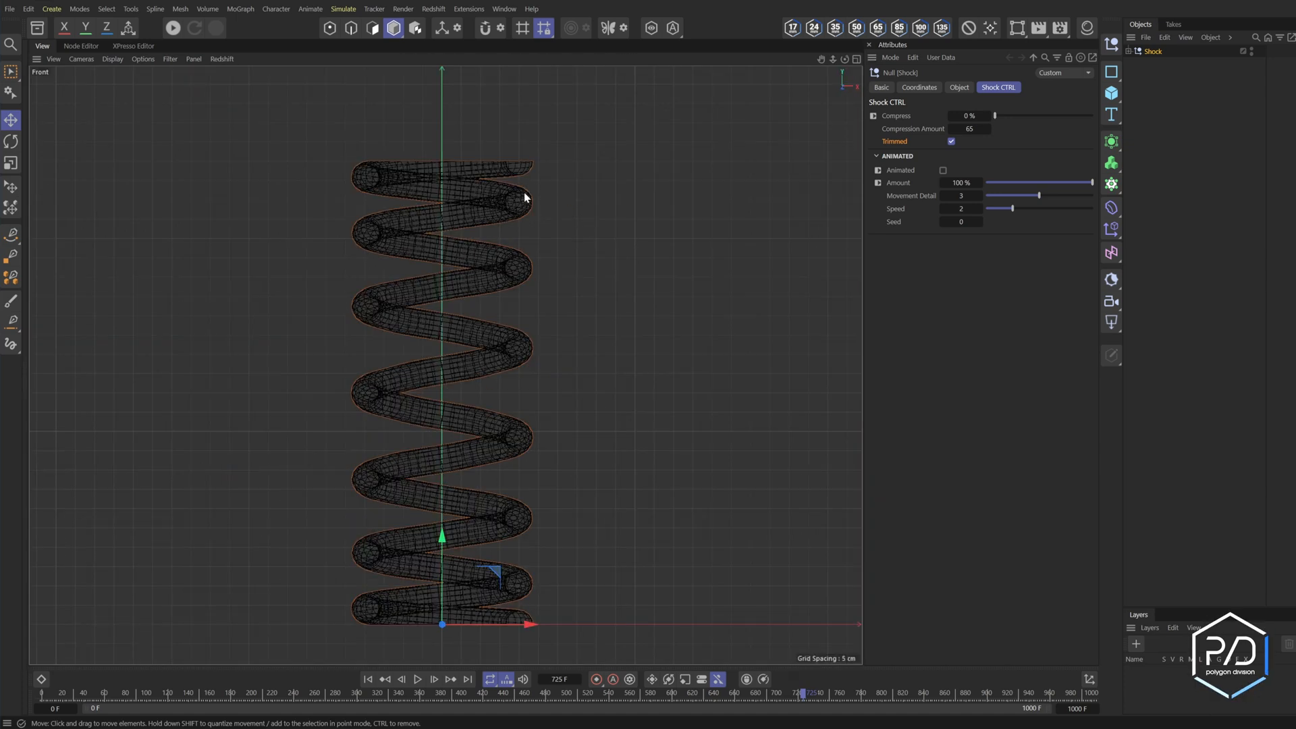
middle_click(588, 345)
middle_click(364, 256)
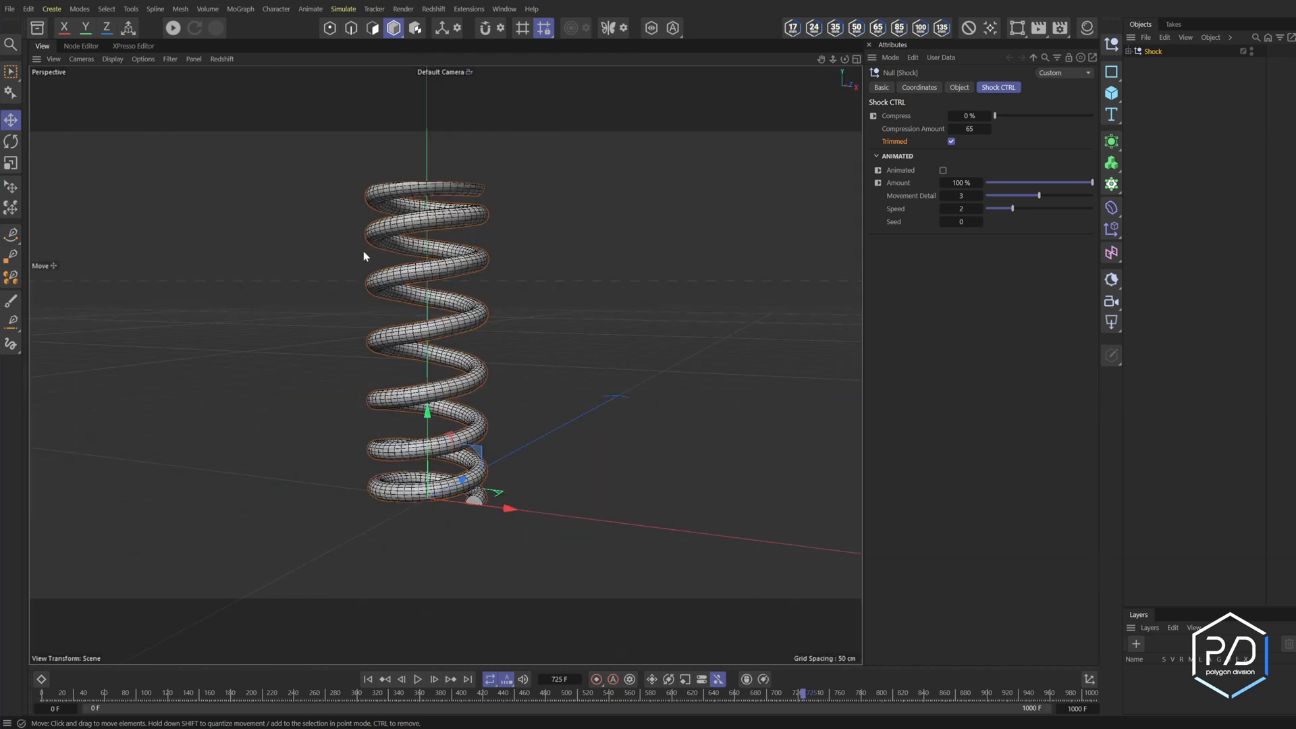
mouse_move(995, 116)
mouse_down()
mouse_move(1102, 126)
mouse_move(993, 123)
mouse_up()
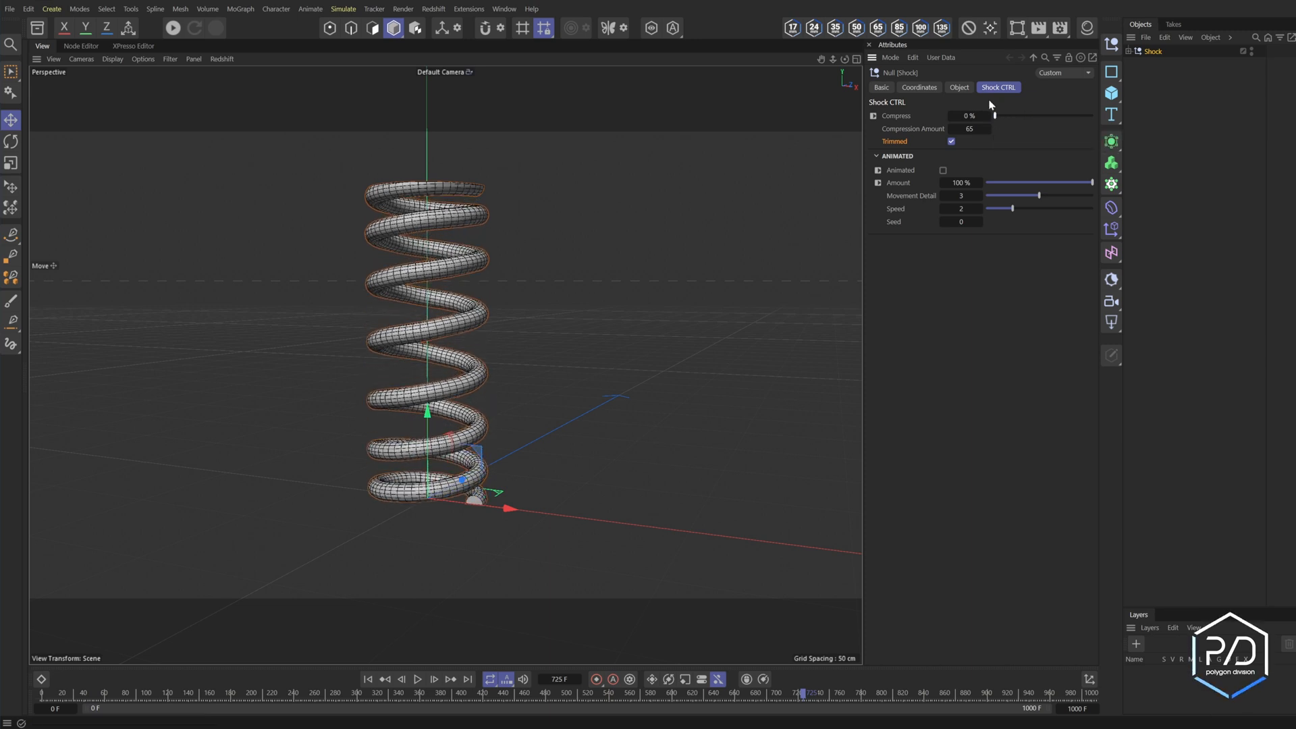
Turn off the spring's Trimmed option, enable Animated and play the timeline
click(951, 142)
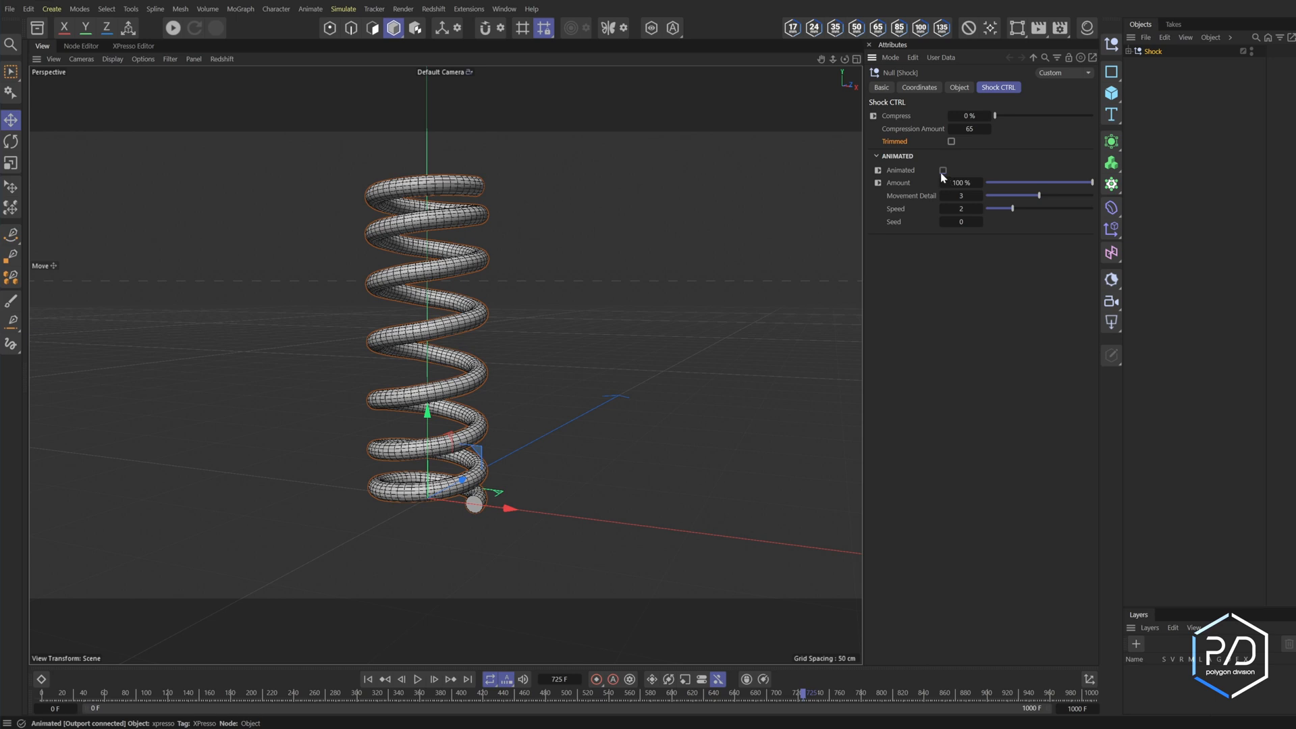
click(943, 170)
click(418, 679)
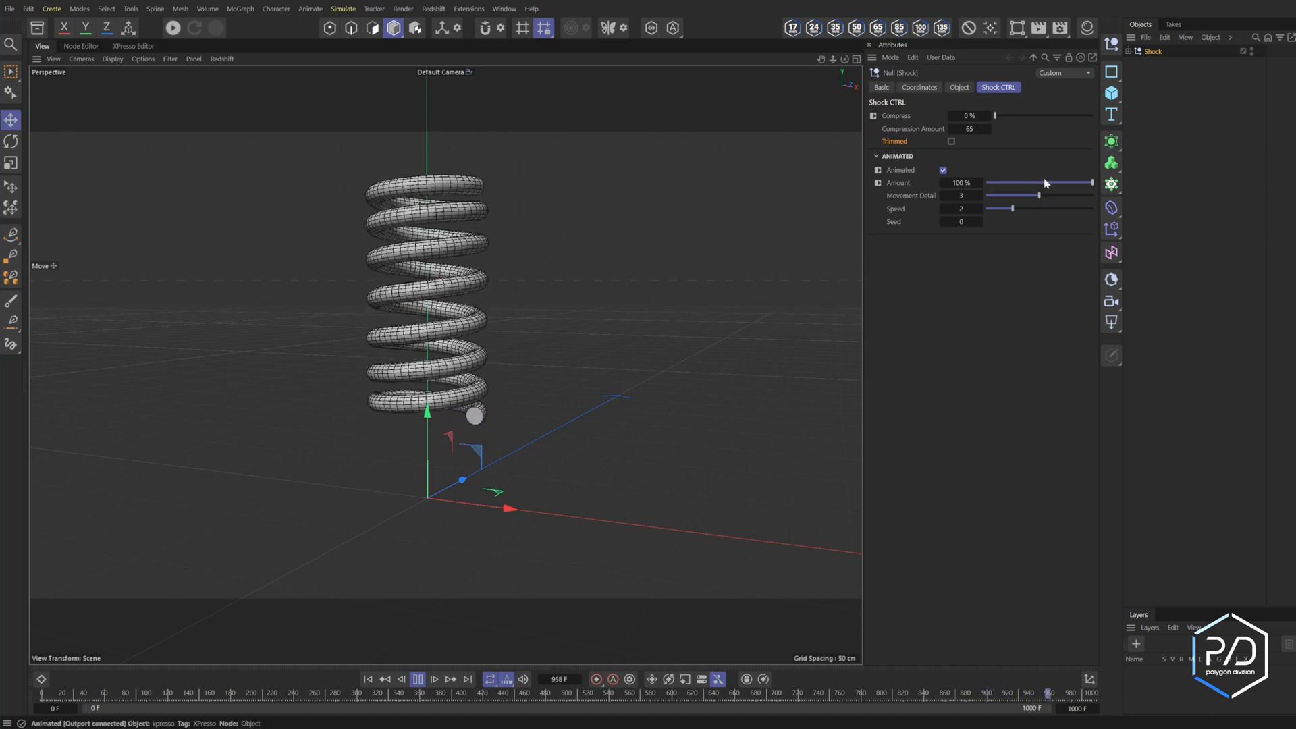
Try the animation Amount at 0 % and Movement Detail at 1, restoring them to 100 % and 3
drag(1046, 182, 984, 193)
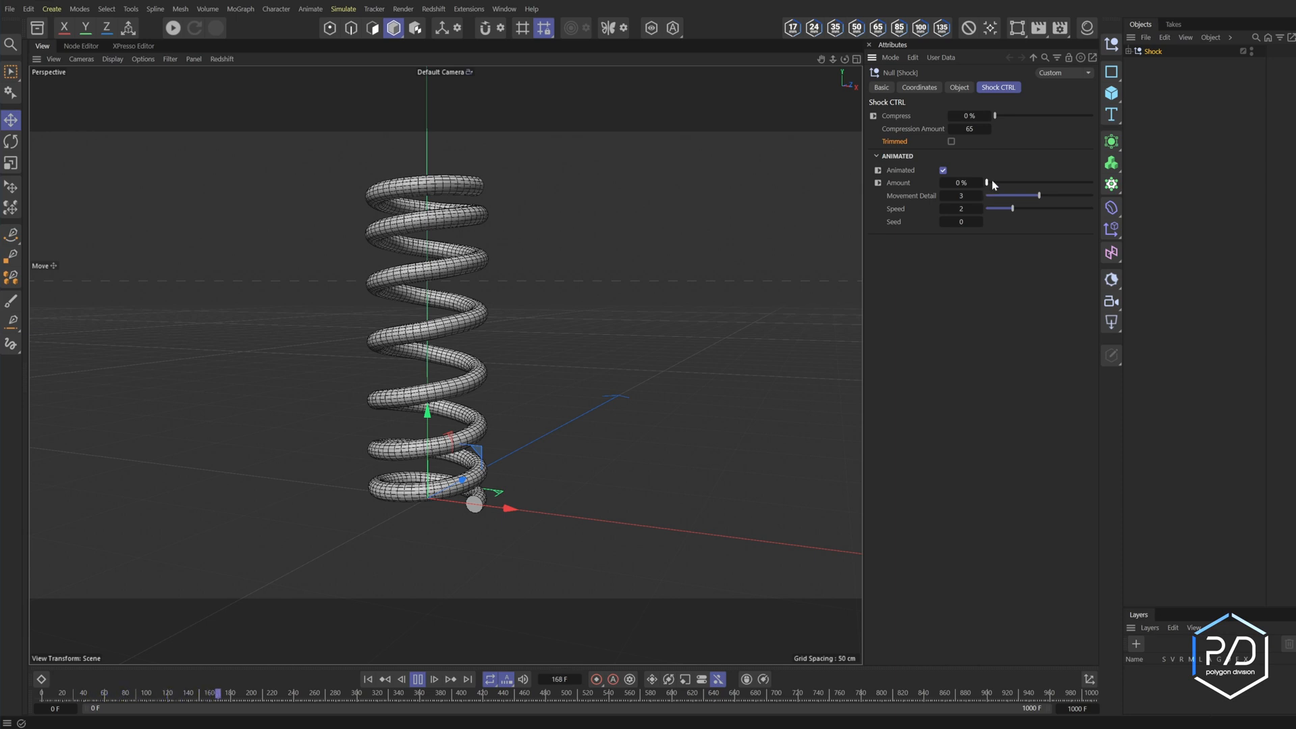
drag(989, 182, 1093, 201)
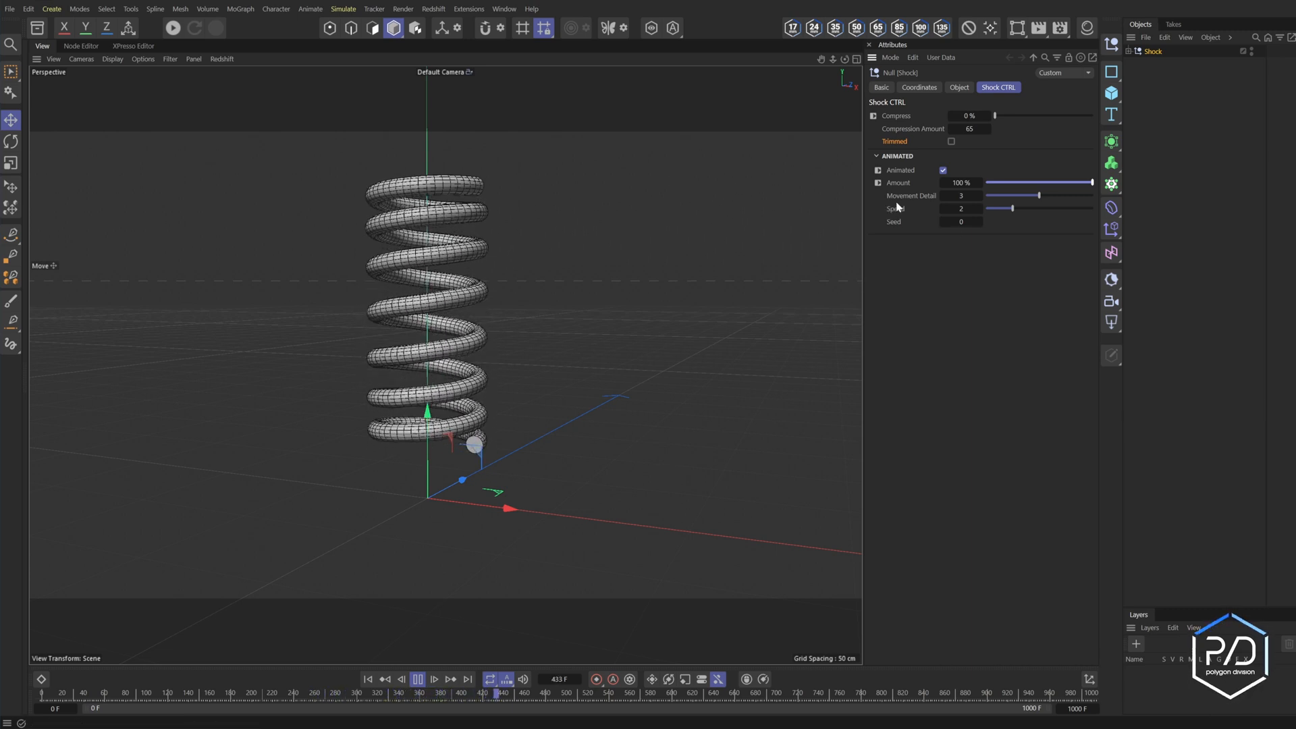
double_click(961, 196)
text(1)
key(Return)
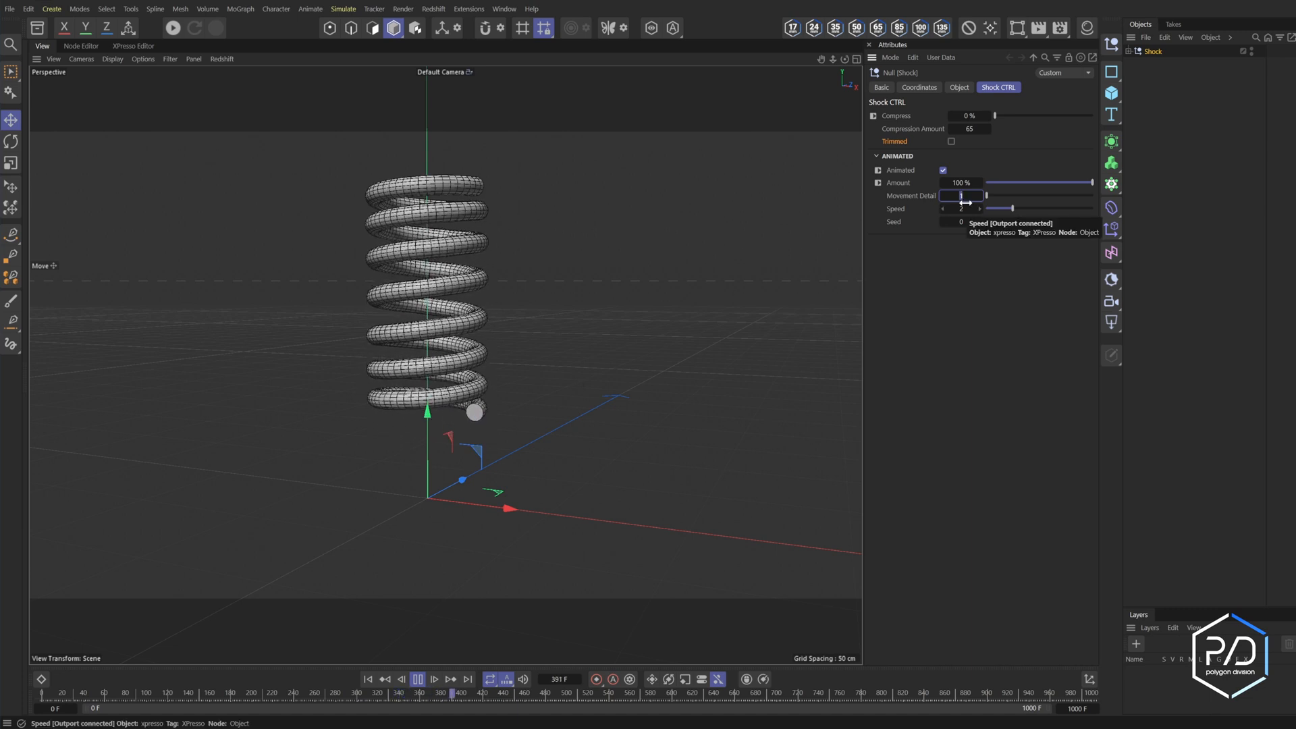
text(3)
key(Return)
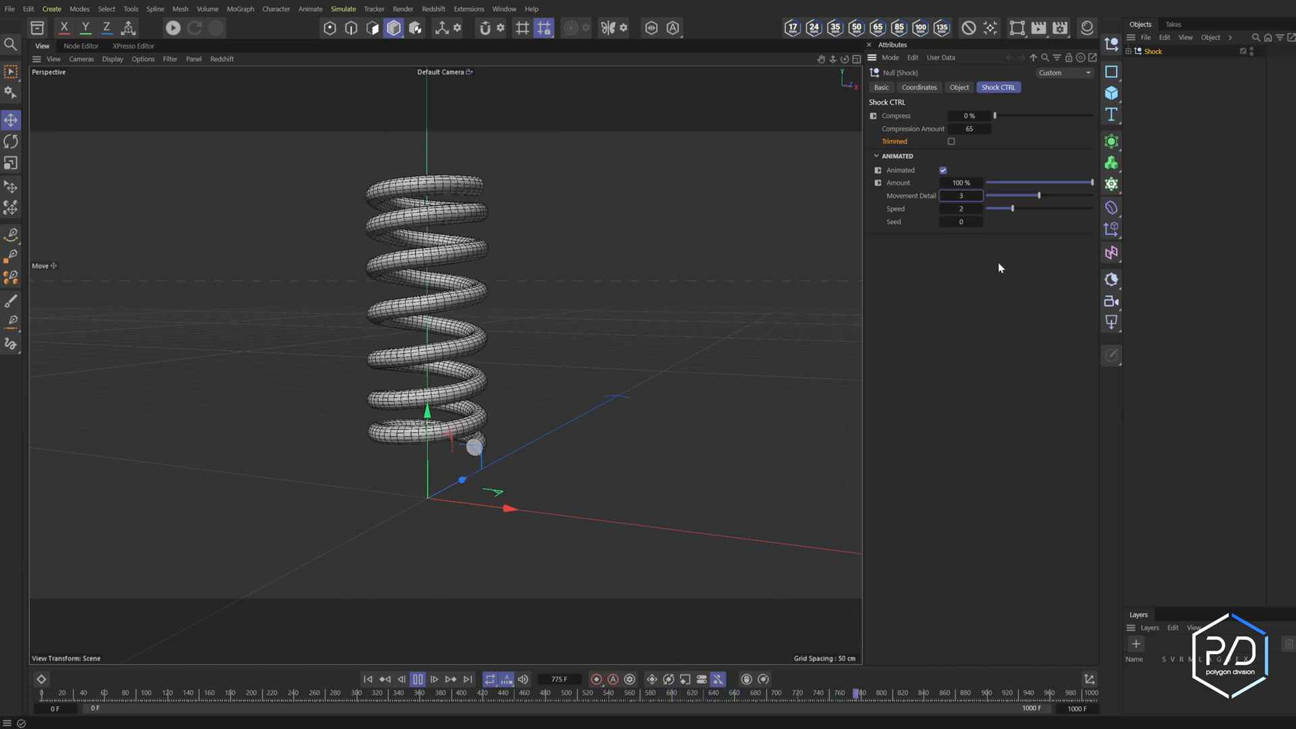
Set the animation Speed to 2.6, keep the Seed at 0 and stop playback
mouse_move(1011, 210)
mouse_down()
mouse_move(1052, 218)
mouse_move(1028, 210)
mouse_up()
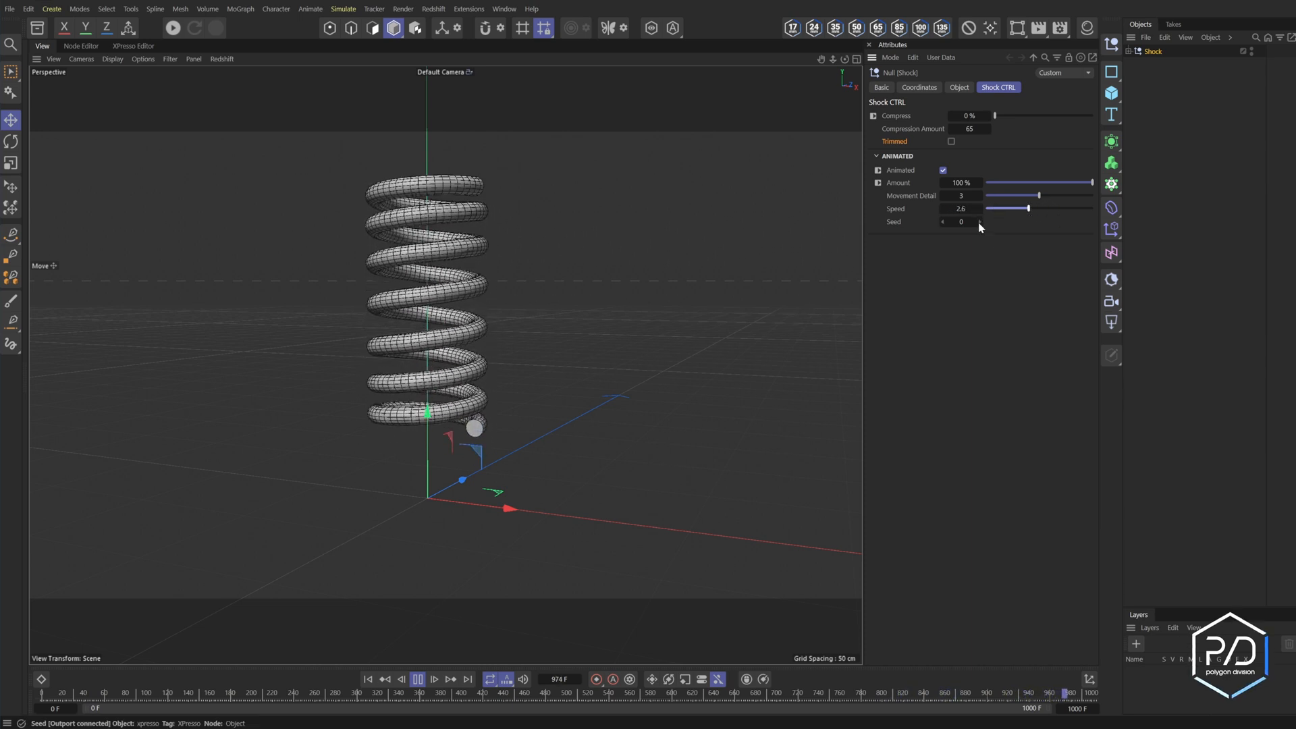
click(976, 222)
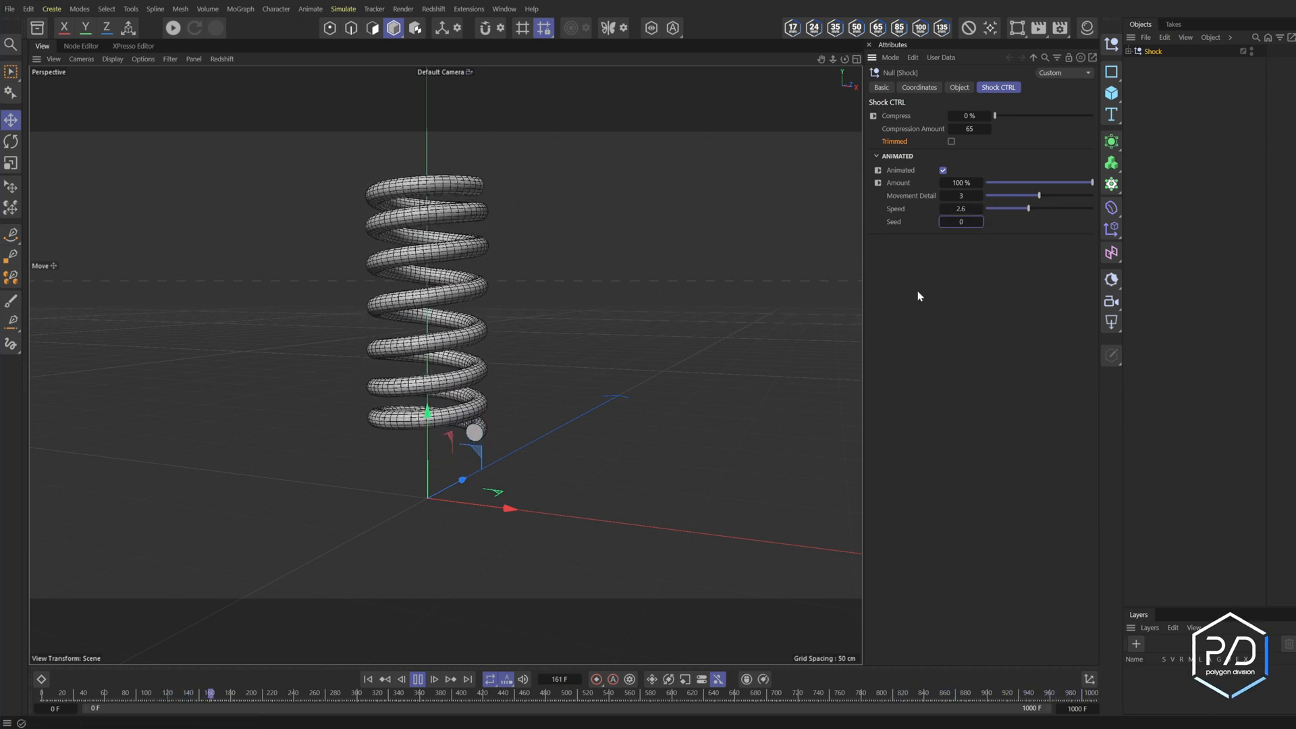
click(418, 679)
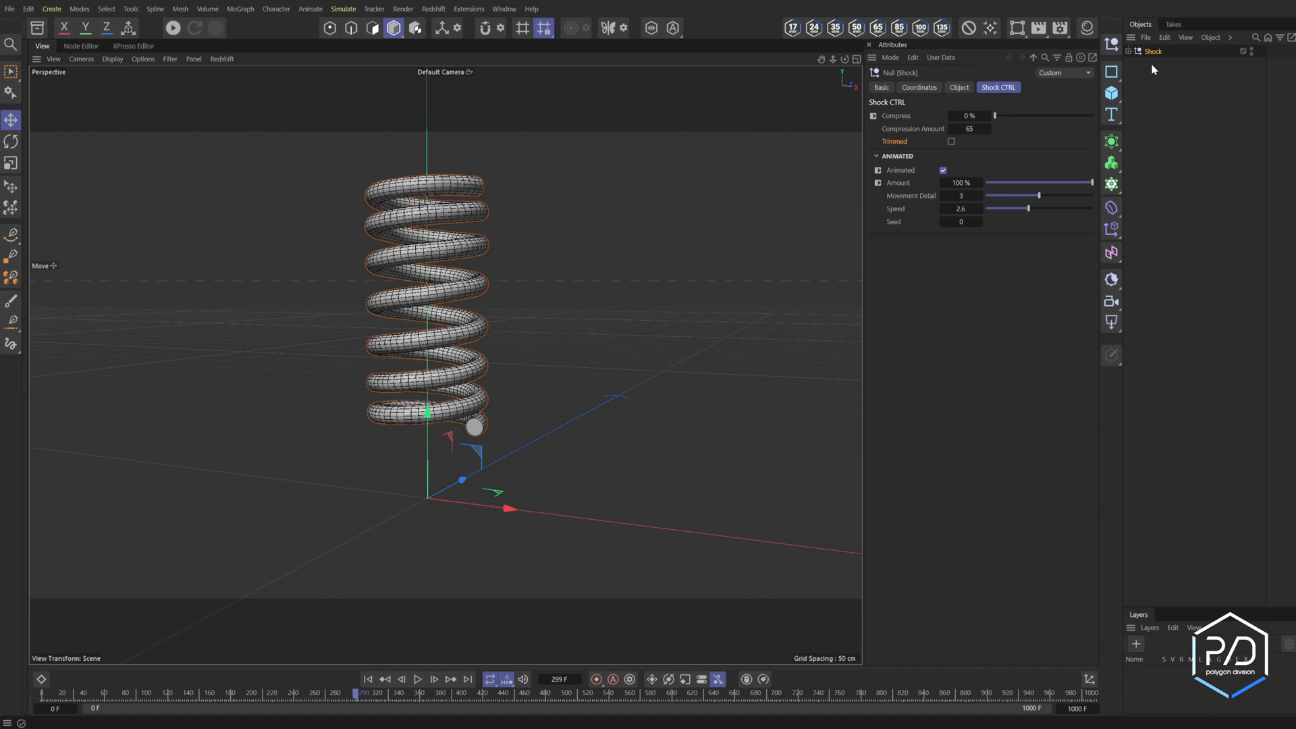
Try moving the Shock null along Y during playback, reset its Y position to 0 cm and stop playback
click(926, 87)
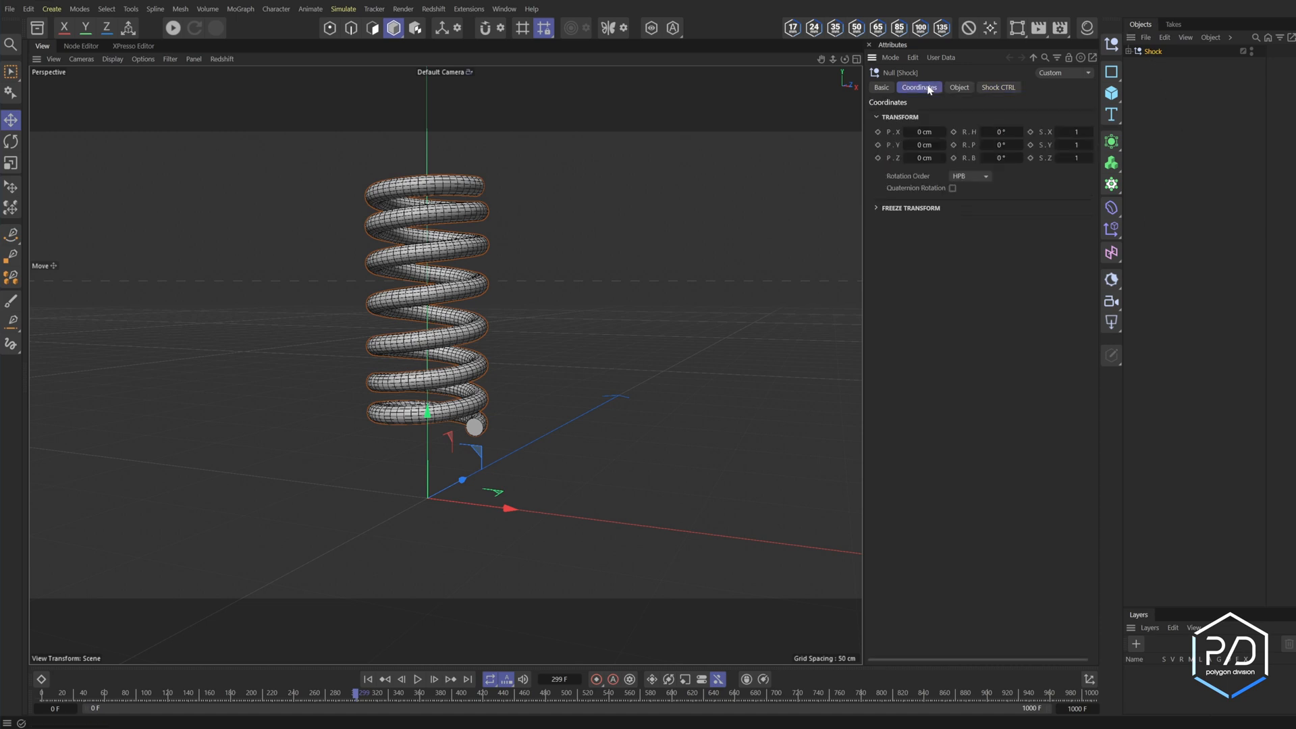
drag(930, 142, 924, 149)
click(417, 679)
click(928, 158)
click(928, 146)
text(0)
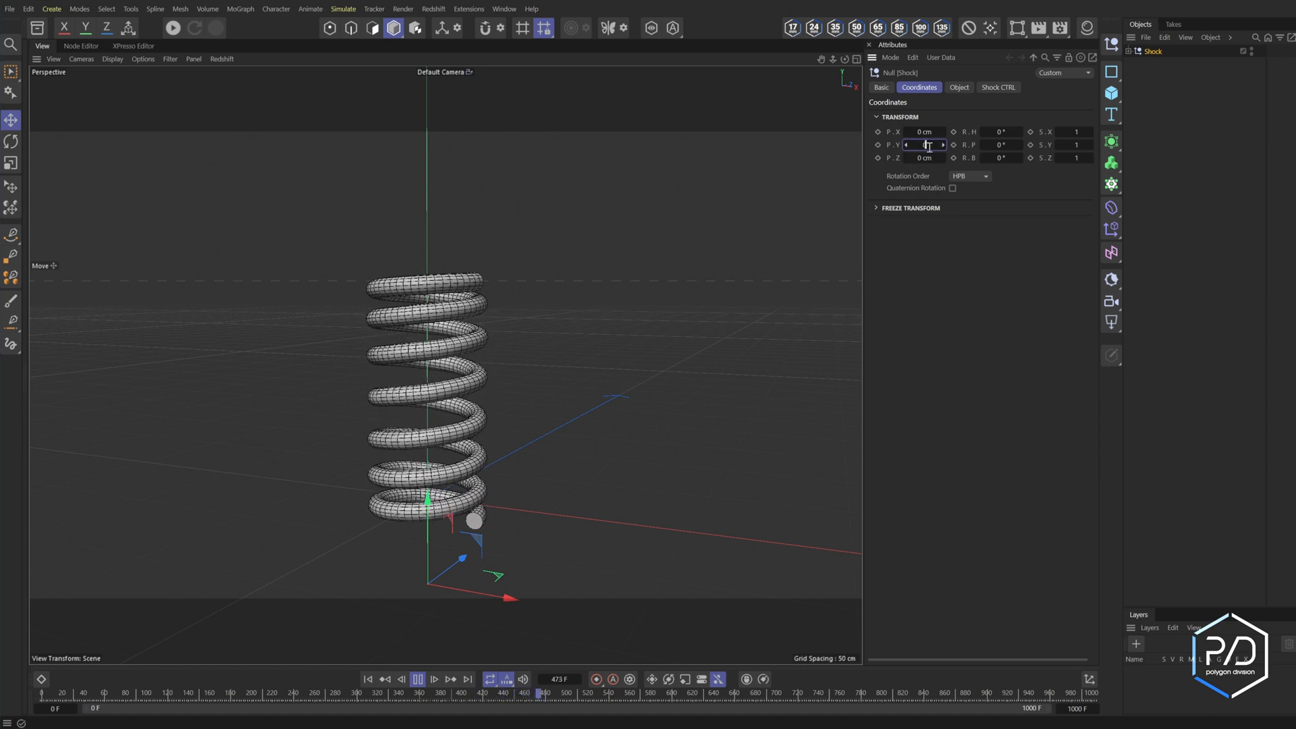
key(Return)
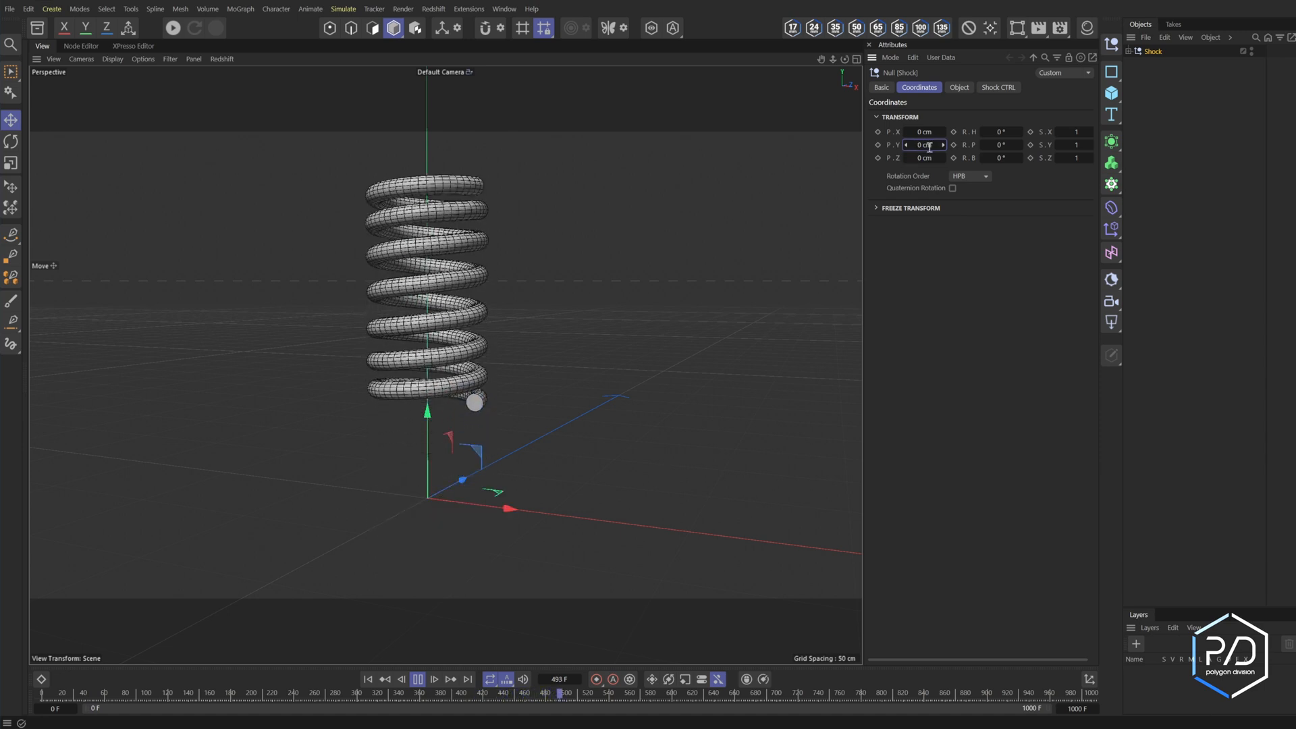
click(417, 679)
Set the spring rig's Compress to 100 % and switch off its Animated option
click(997, 87)
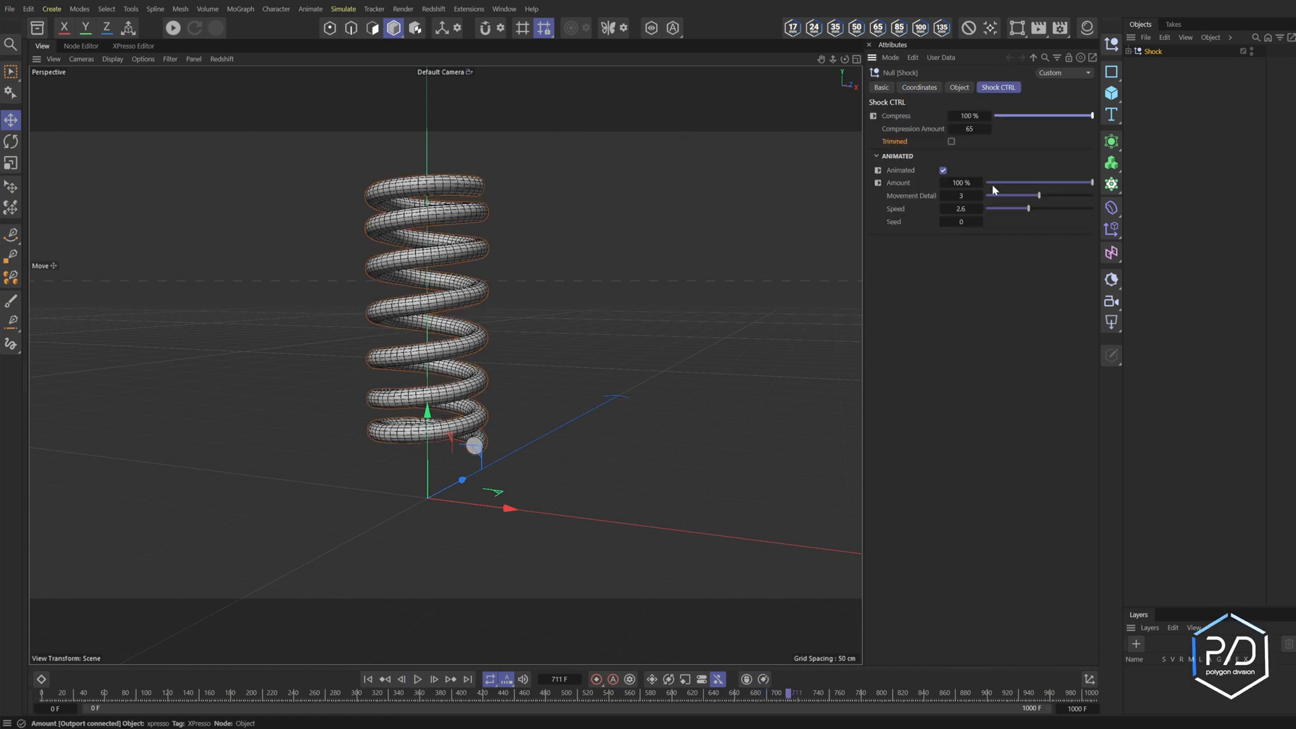
click(942, 170)
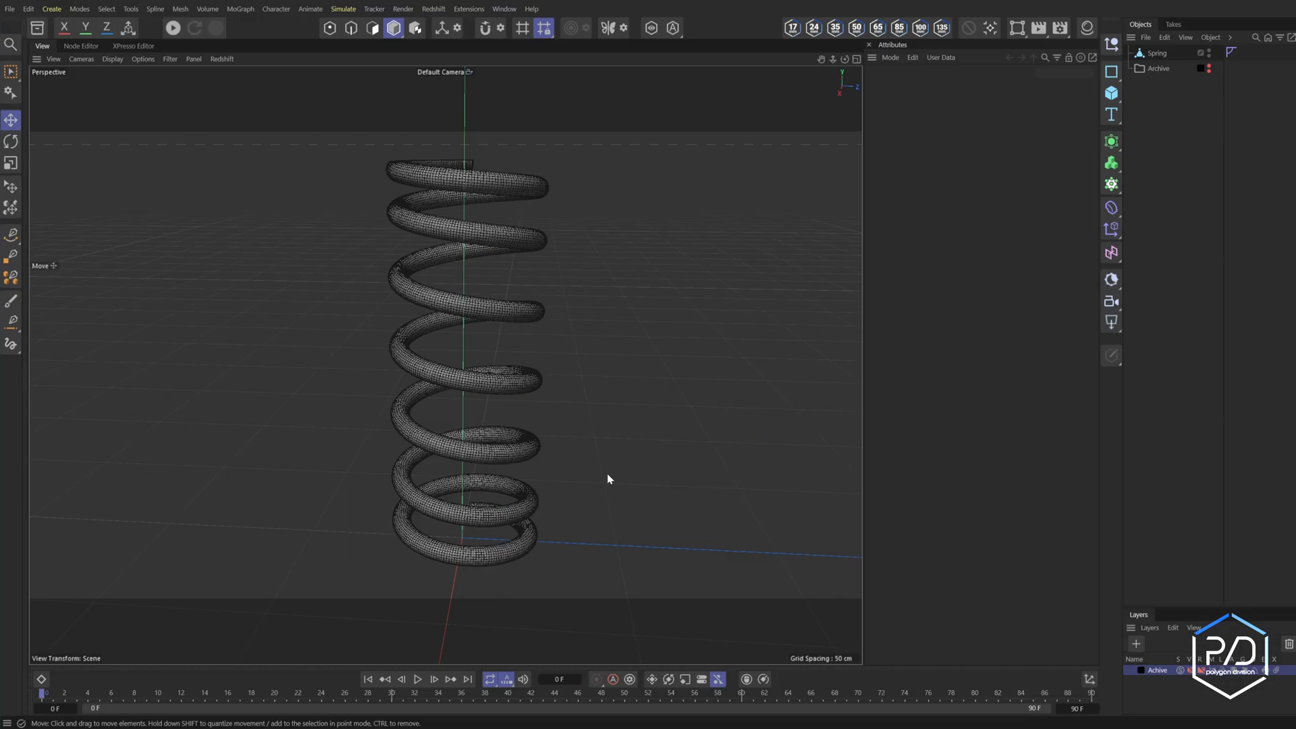
Examine the reference Spring mesh from several angles and try scaling it along its height
click(1161, 54)
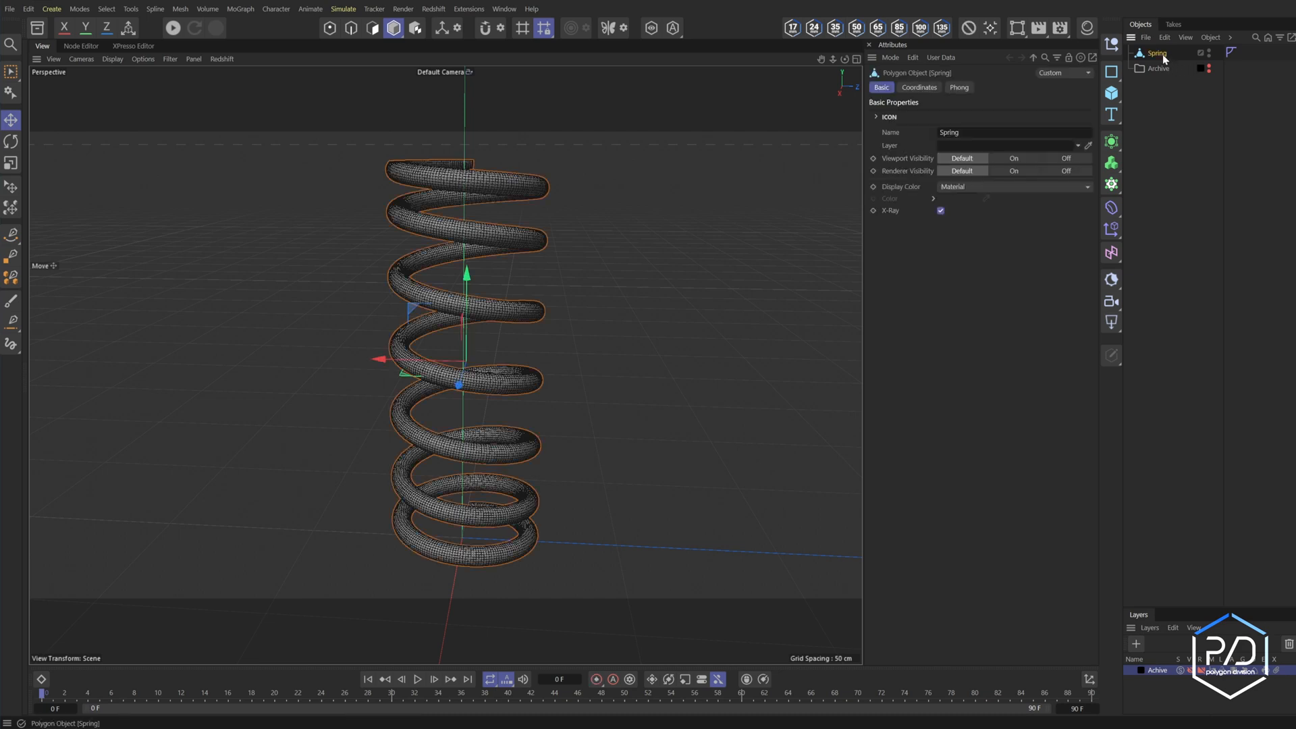
alt+drag(553, 301, 551, 281)
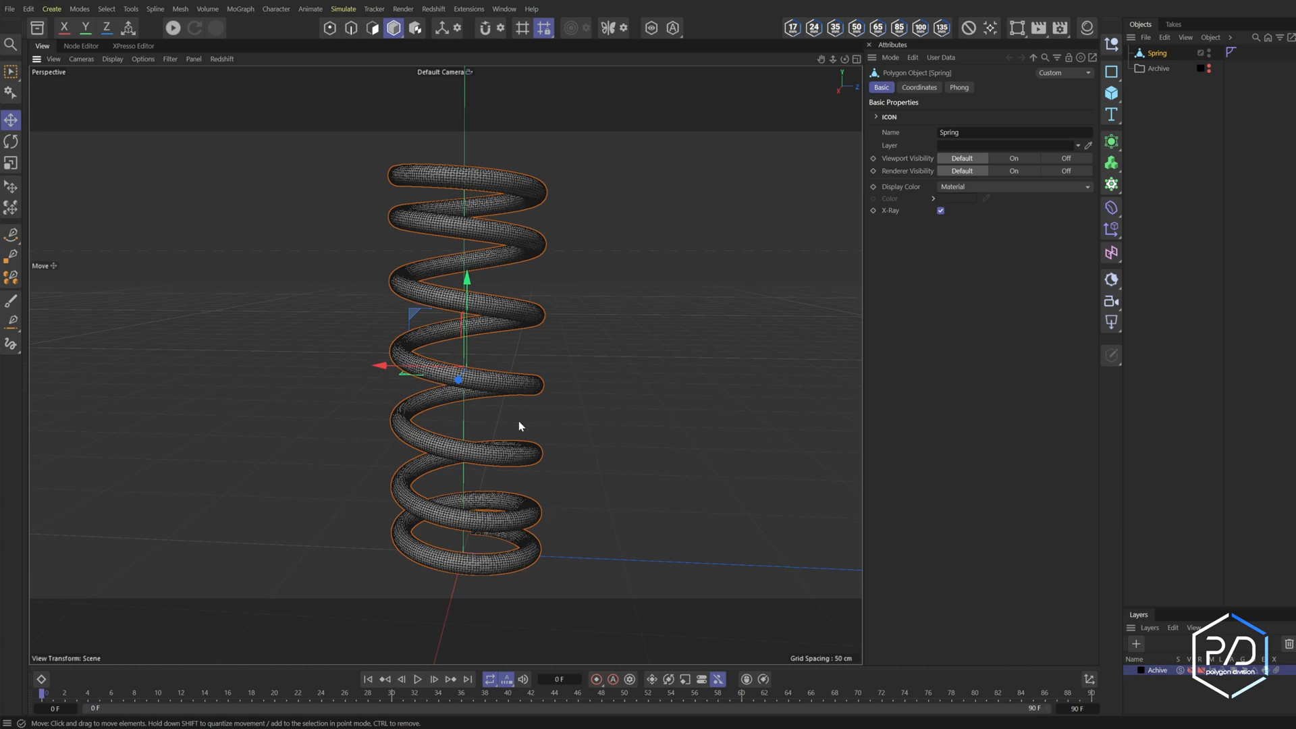
mouse_move(843, 58)
mouse_down()
mouse_move(444, 364)
mouse_move(520, 364)
mouse_move(843, 58)
mouse_up()
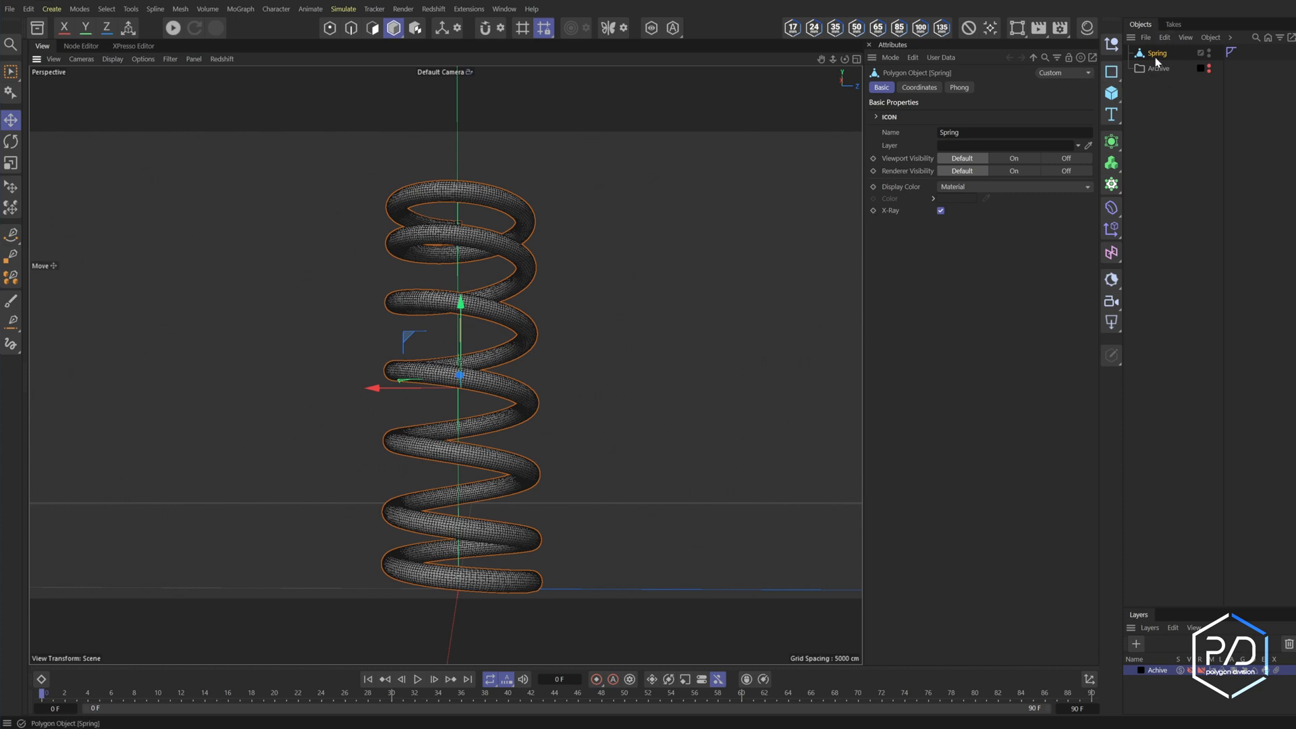
key(t)
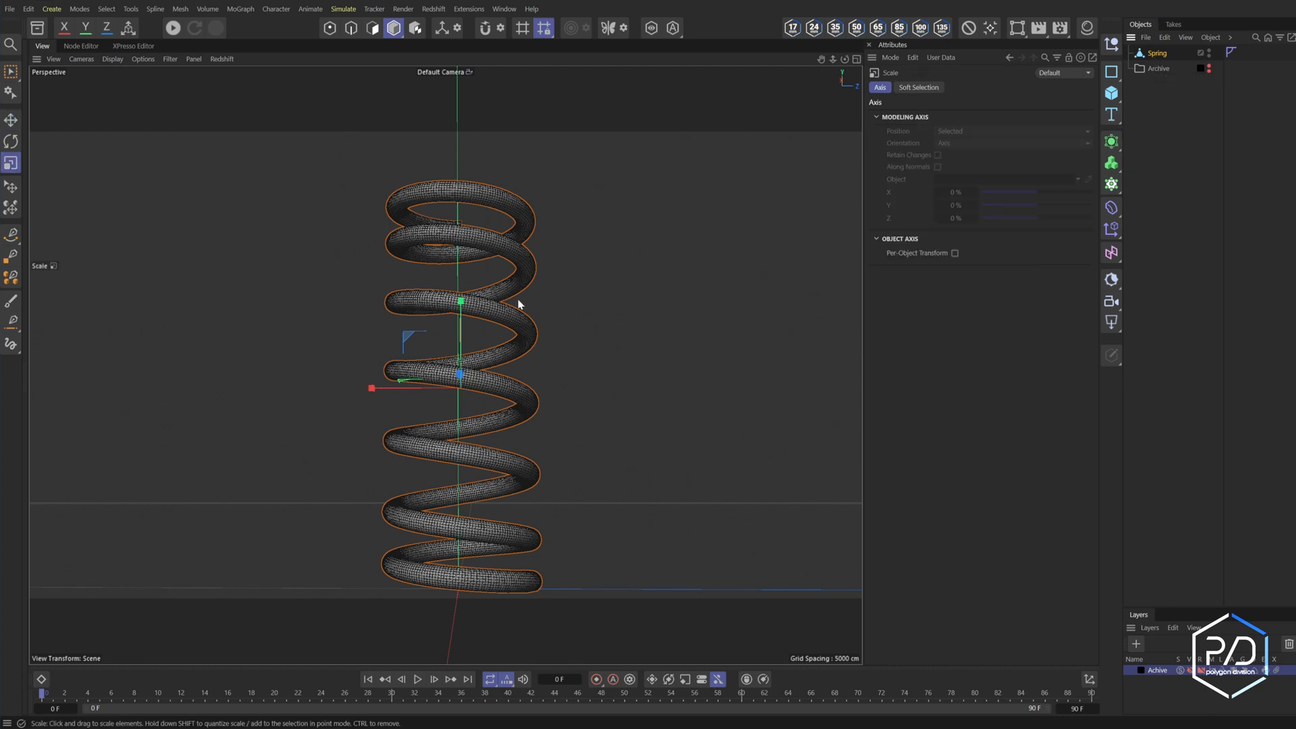
mouse_move(464, 297)
mouse_down()
mouse_move(476, 352)
mouse_move(486, 310)
mouse_up()
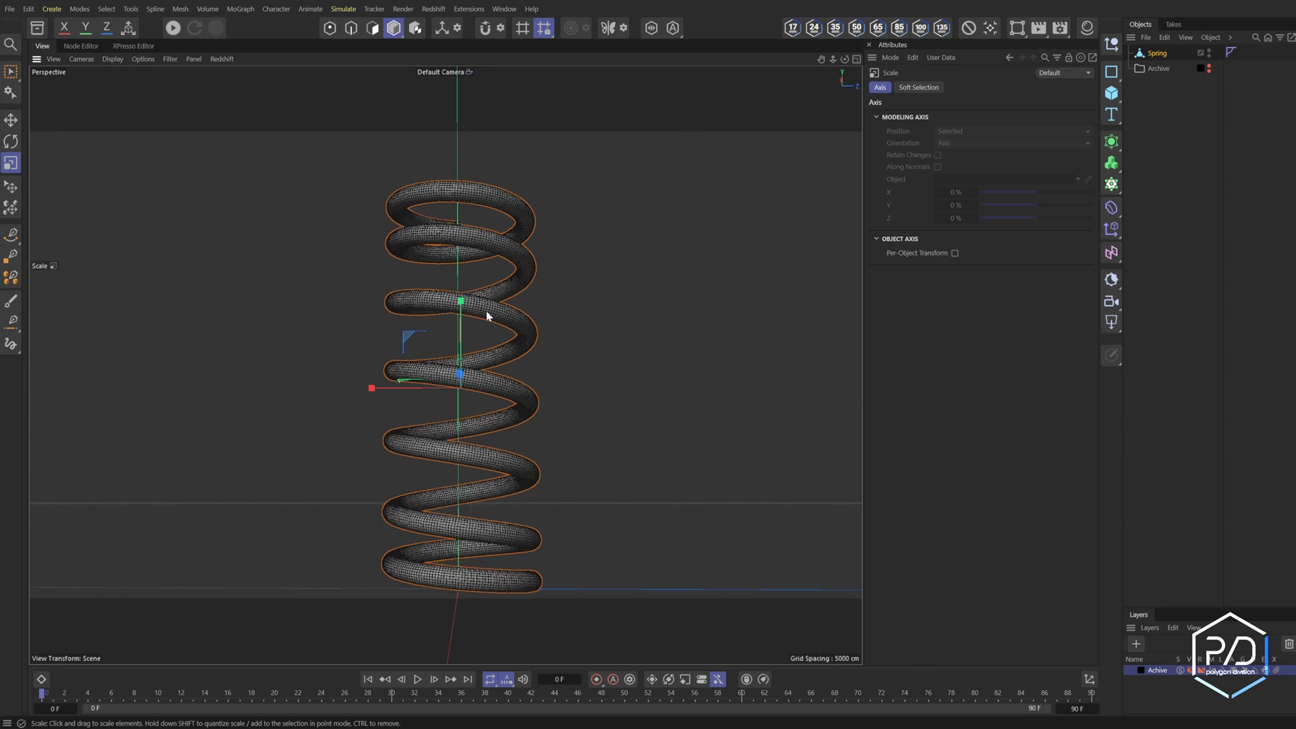
Add a Helix spline on the XZ plane and show it against the spring in the Front view
click(1111, 72)
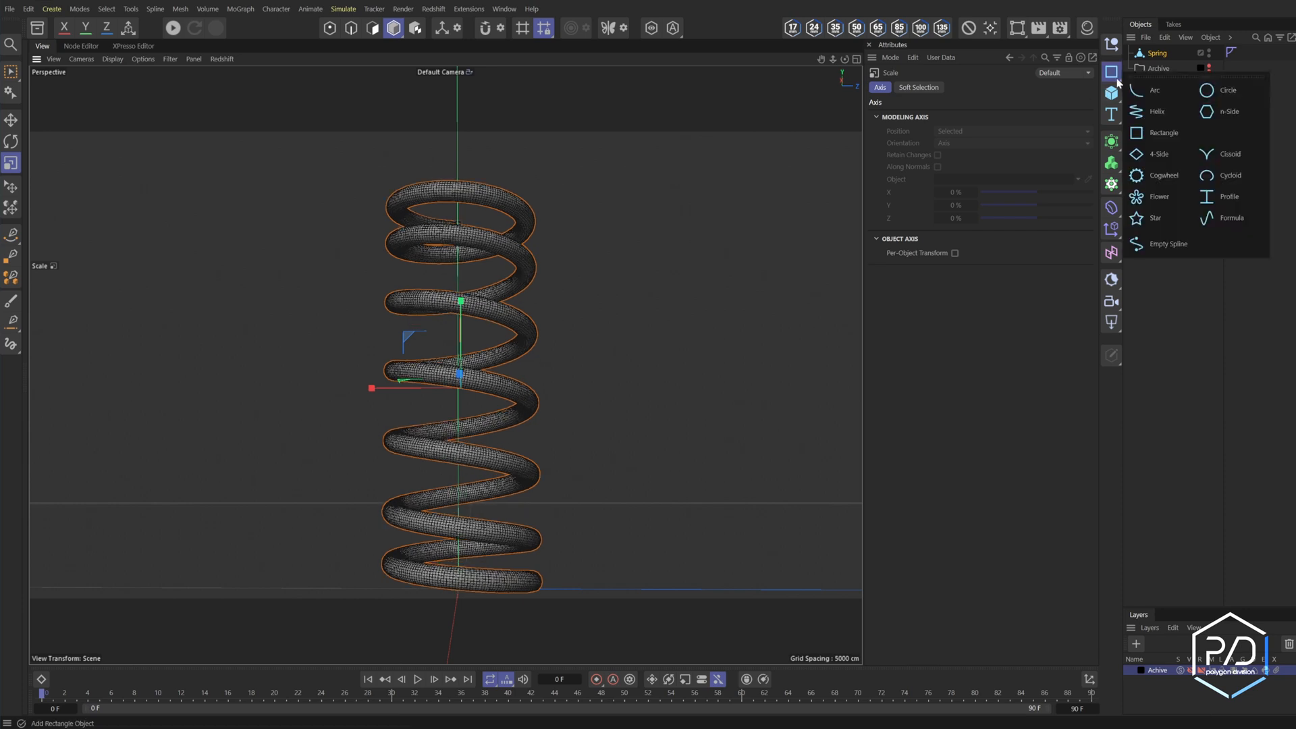
click(1143, 168)
click(1062, 220)
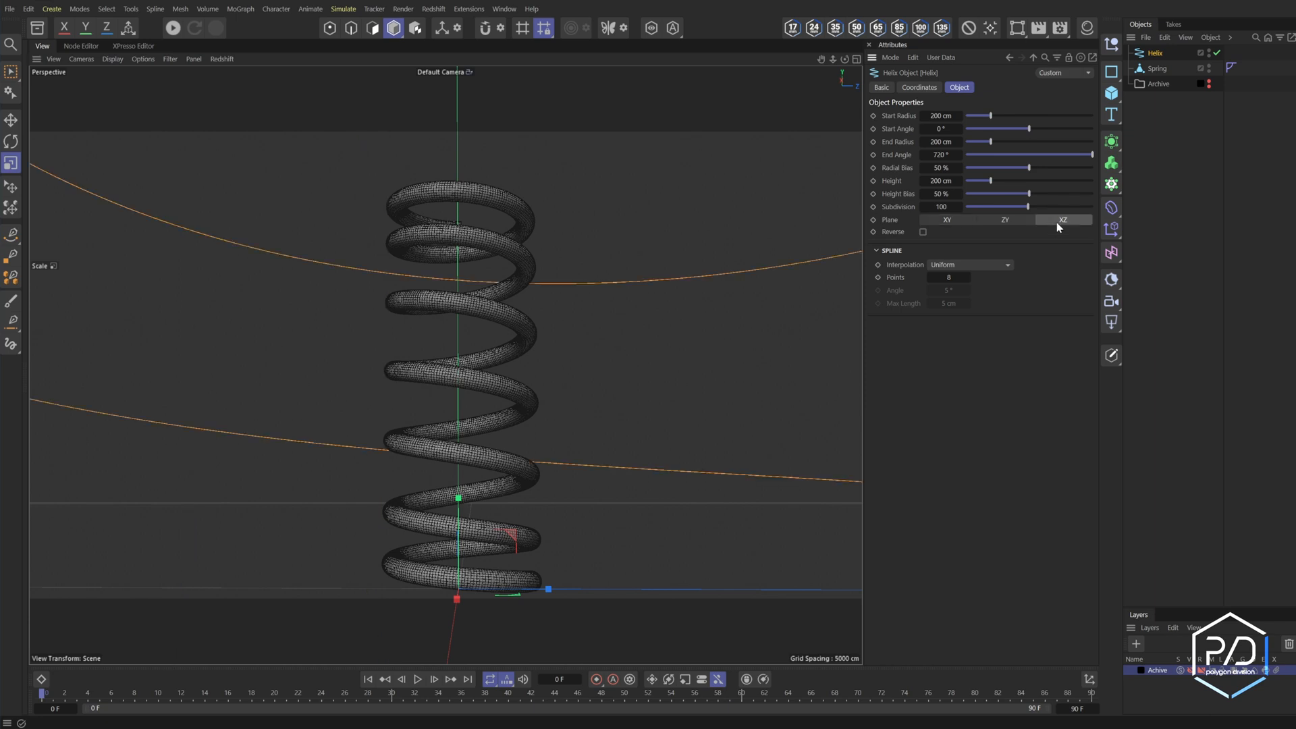
middle_click(515, 513)
middle_click(570, 527)
scroll(547, 498, down, 3)
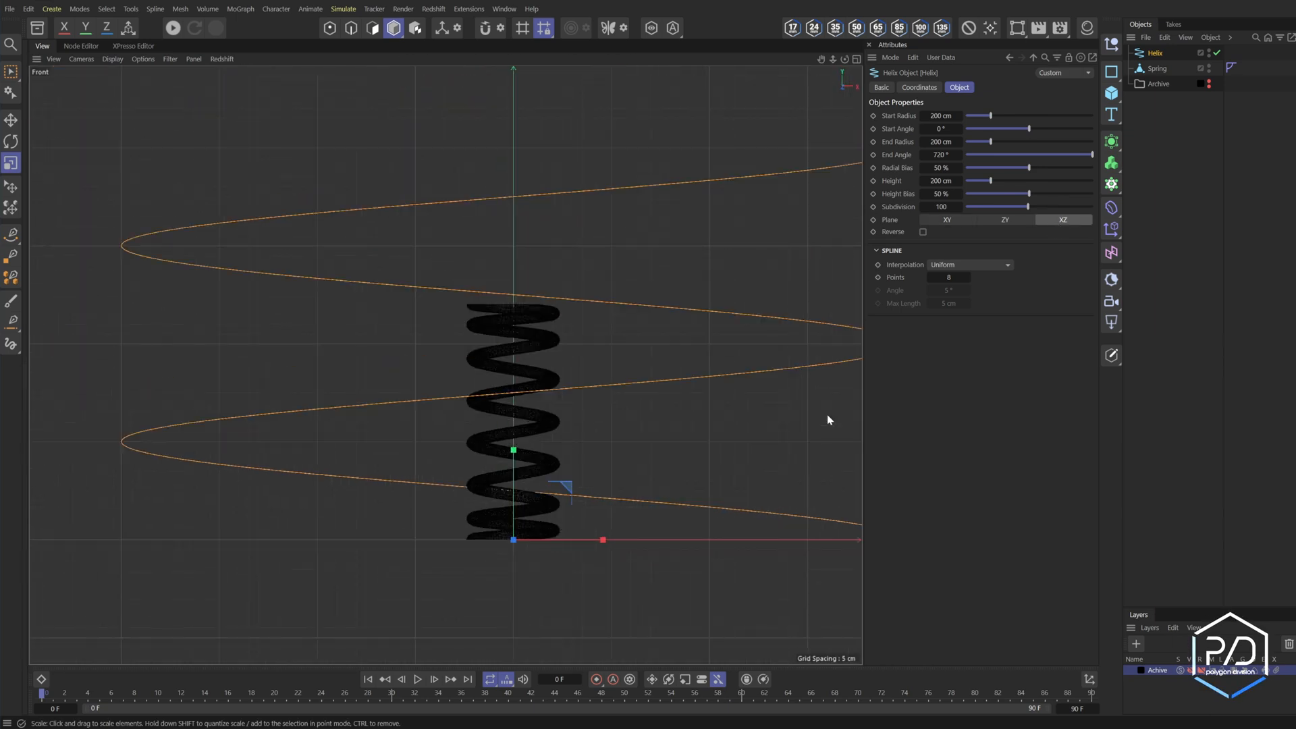
Check the Spring mesh's dimensions and set the Helix's Height to 60 cm
click(1156, 69)
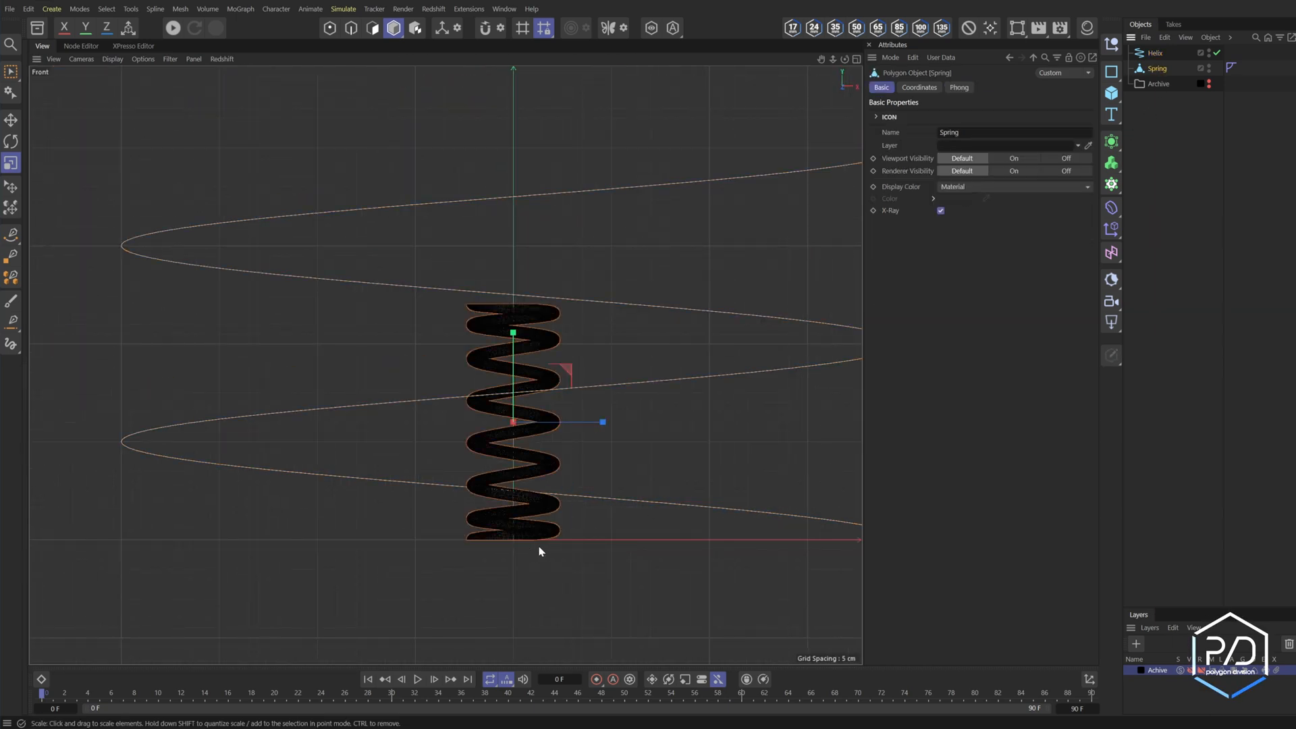
scroll(530, 541, up, 5)
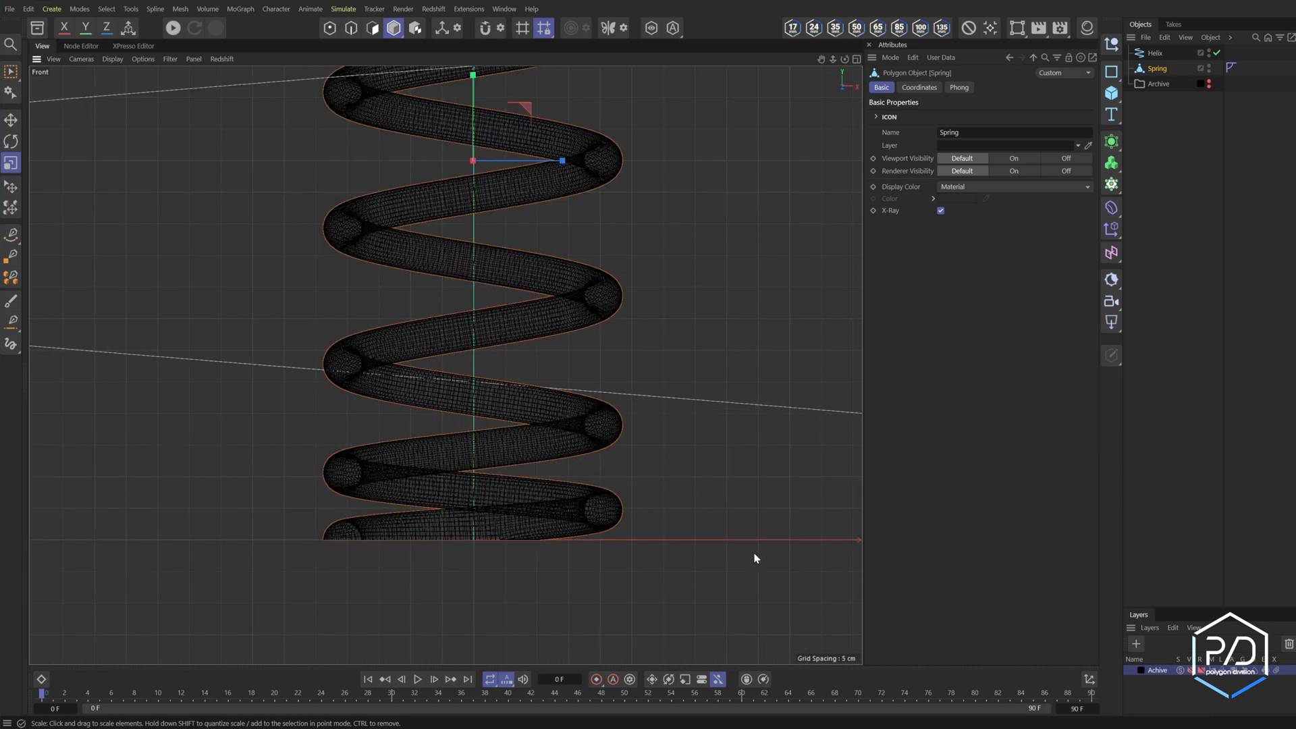
click(1090, 679)
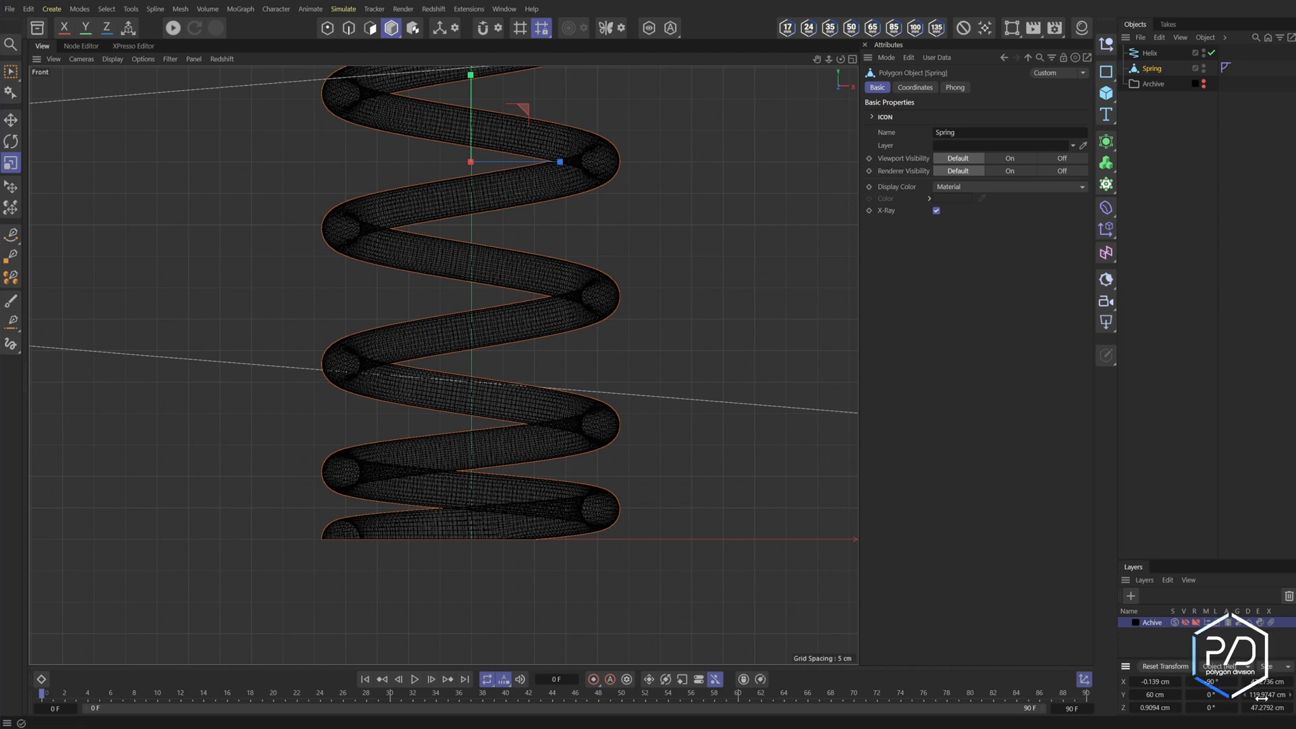
click(1084, 679)
click(1152, 52)
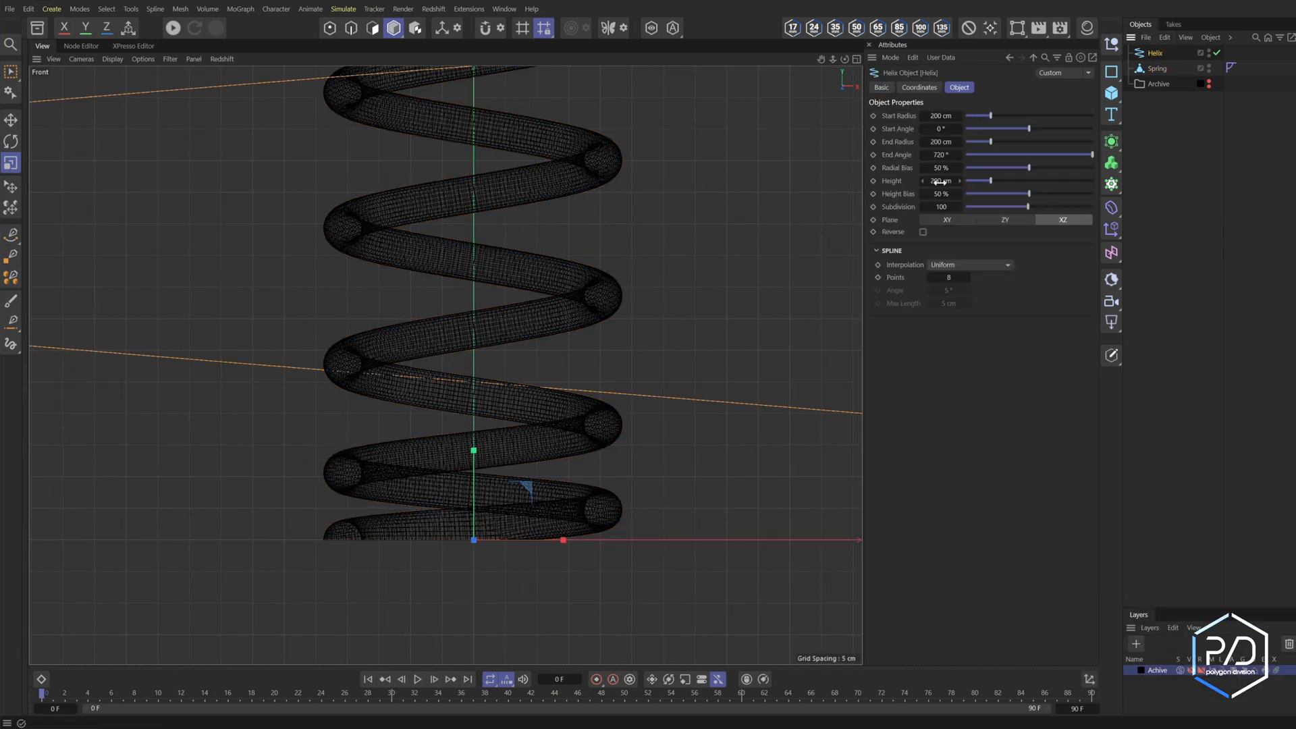
key(Return)
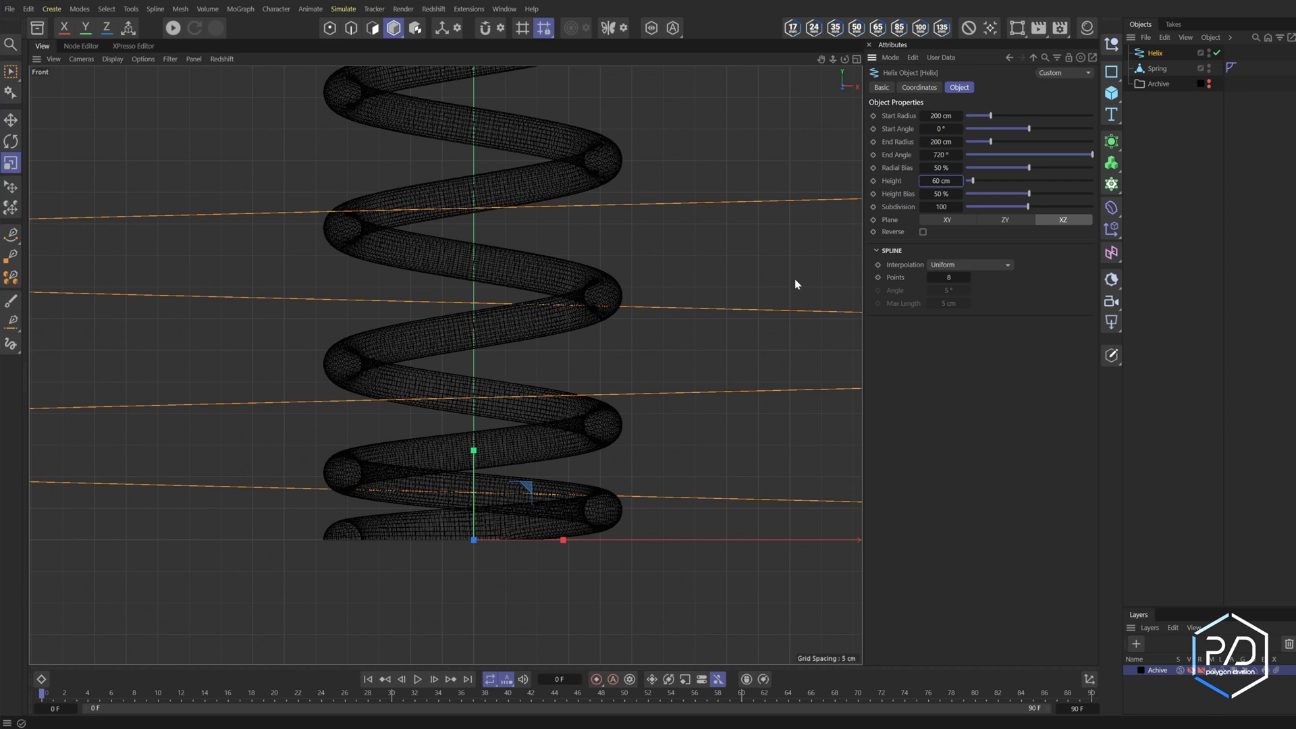
Set the Helix's Start Radius and End Radius to 20.5 cm each
scroll(572, 315, down, 4)
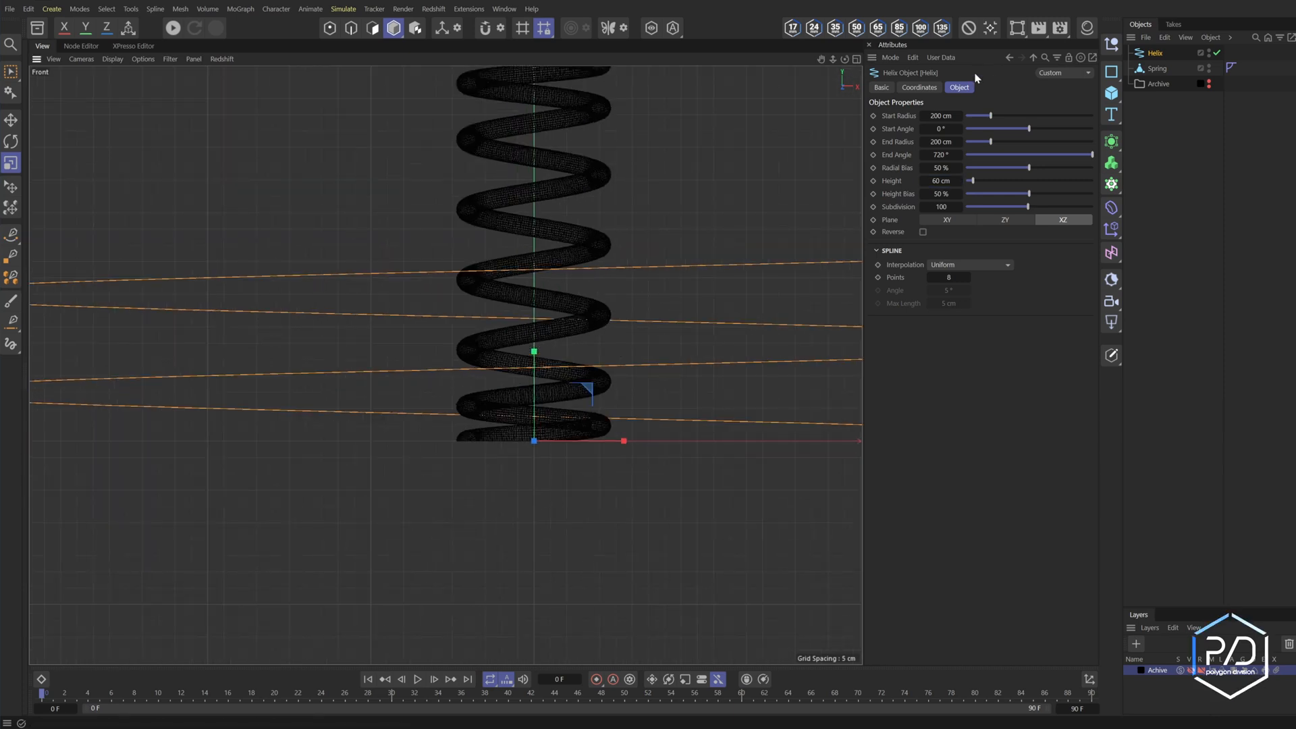
drag(945, 116, 943, 116)
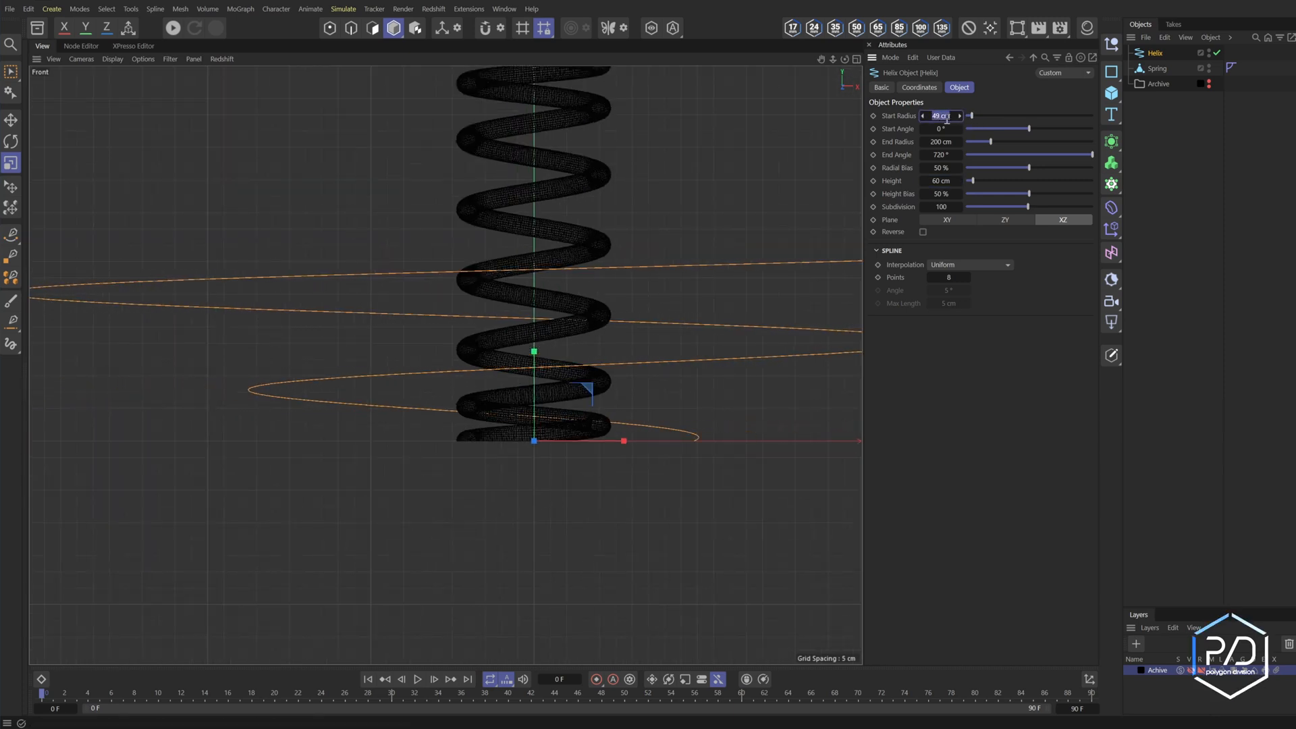
double_click(937, 142)
text(20.5)
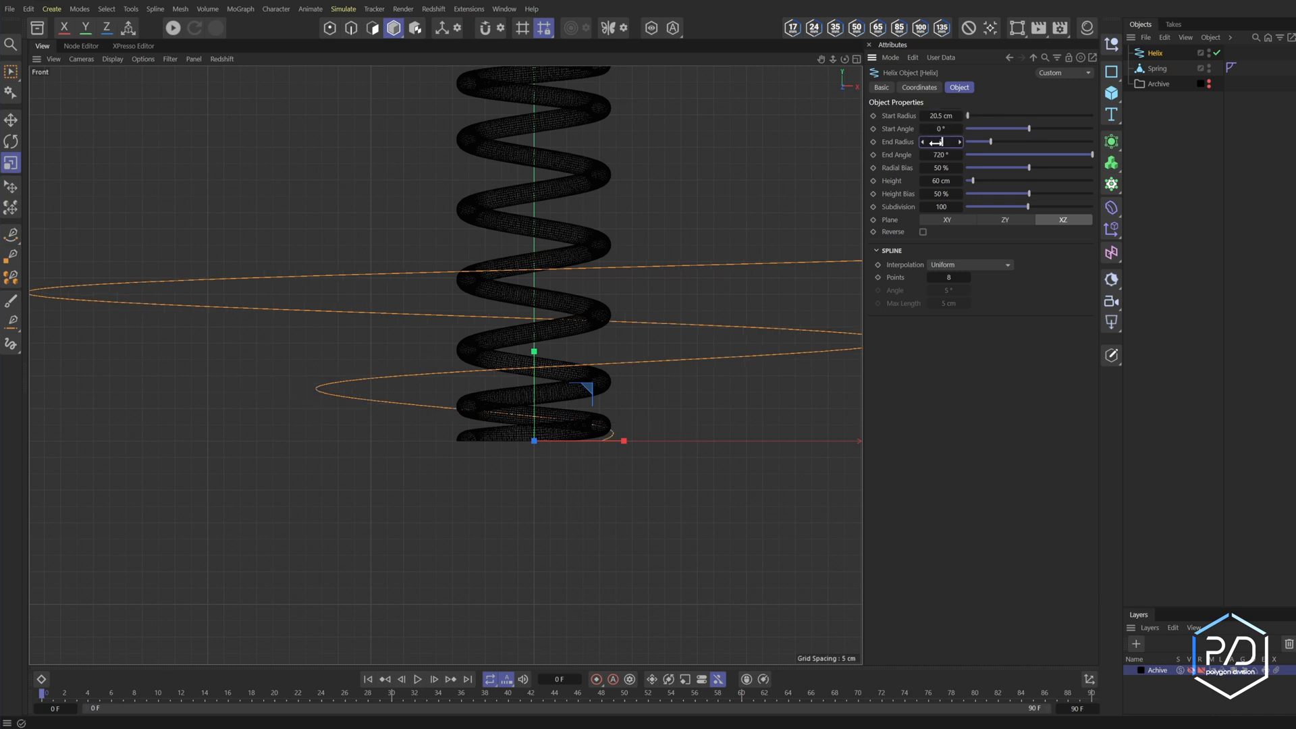
key(Return)
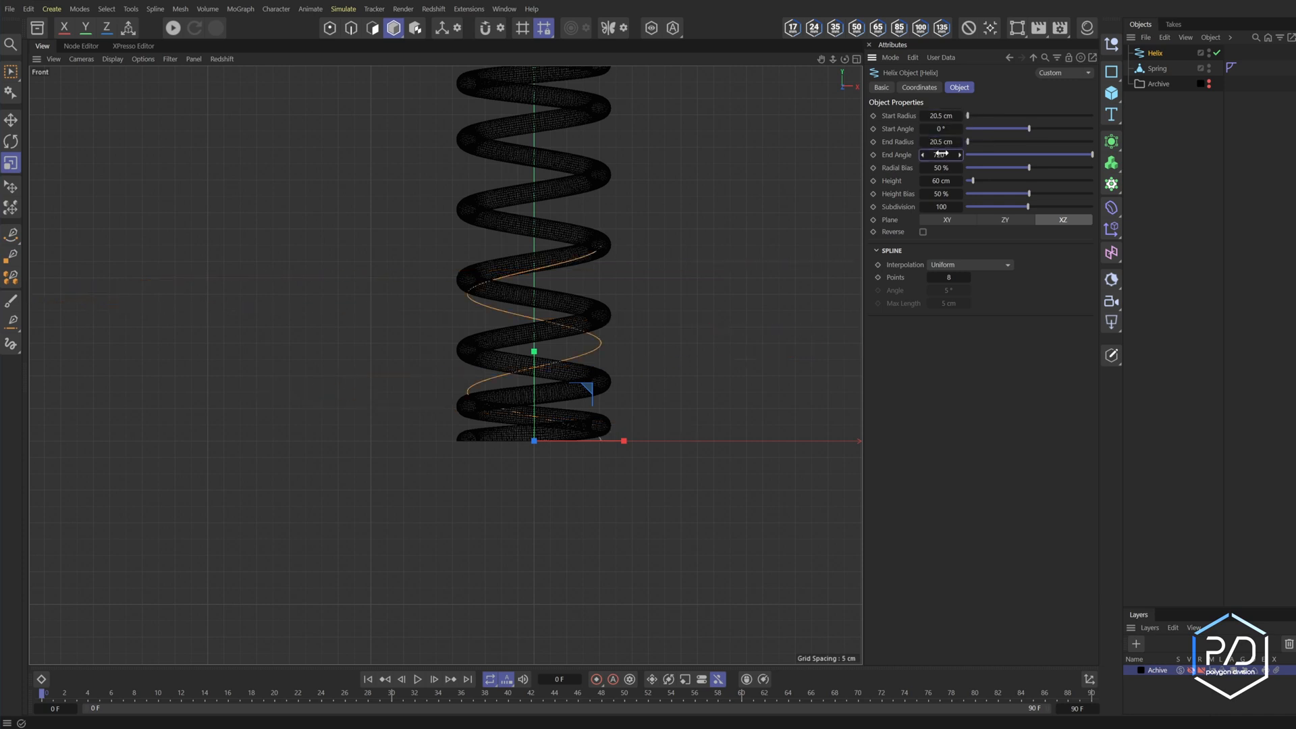
Try an End Angle of -1136° and a Height Bias of 38 % on the Helix, comparing it with the spring
drag(938, 155, 929, 154)
middle_click(384, 329)
middle_click(385, 329)
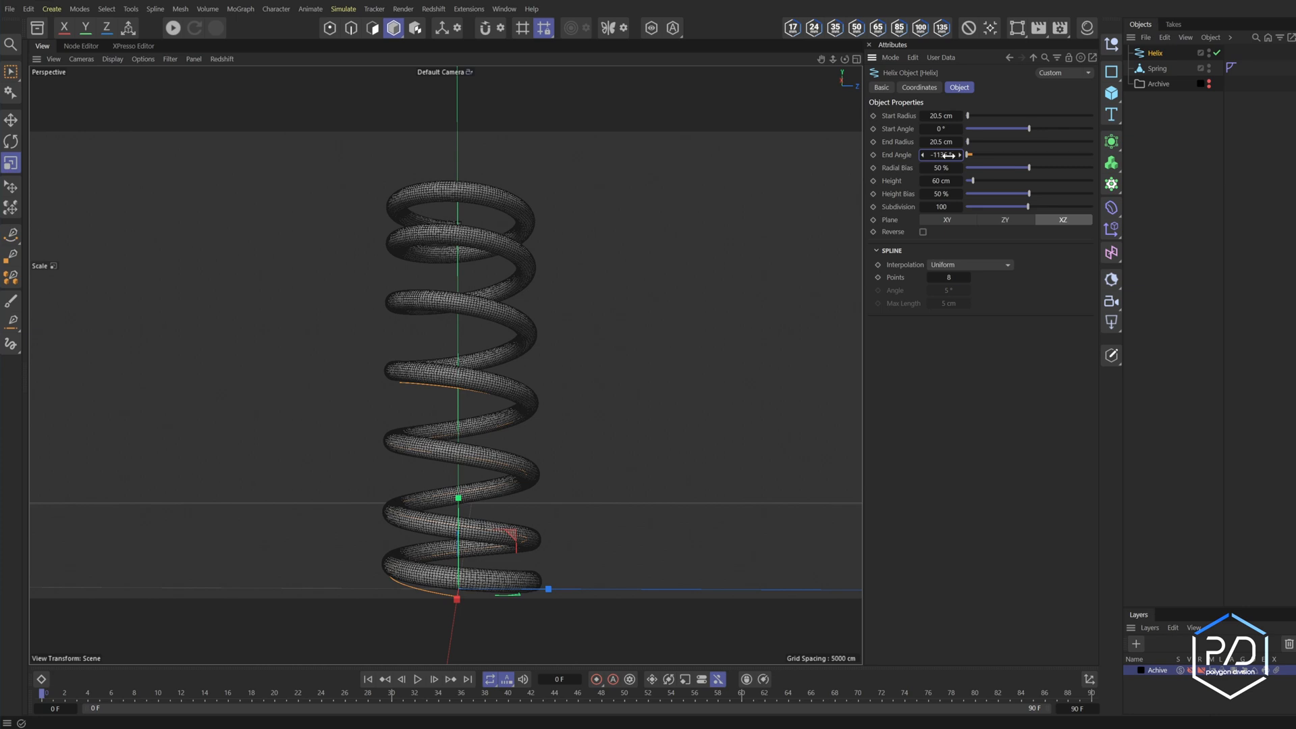
key(F4)
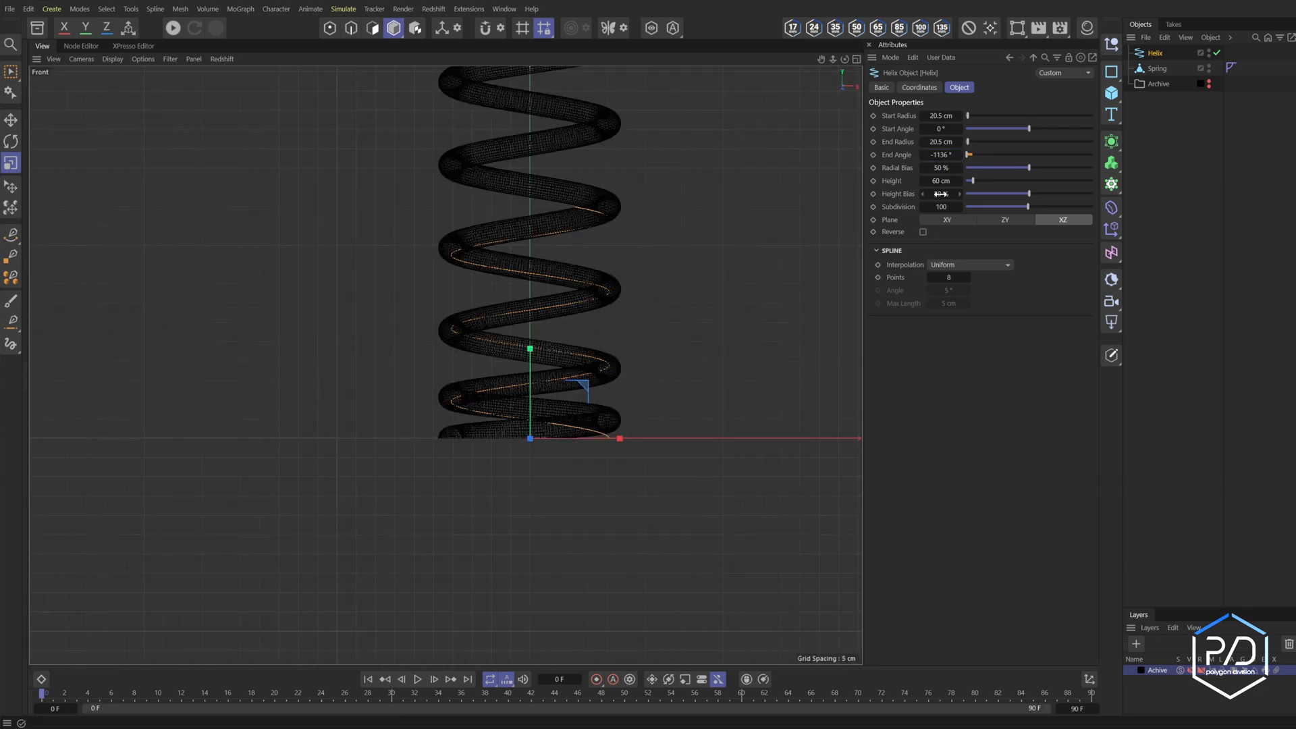
drag(1025, 195, 1013, 194)
middle_click(669, 306)
middle_click(298, 262)
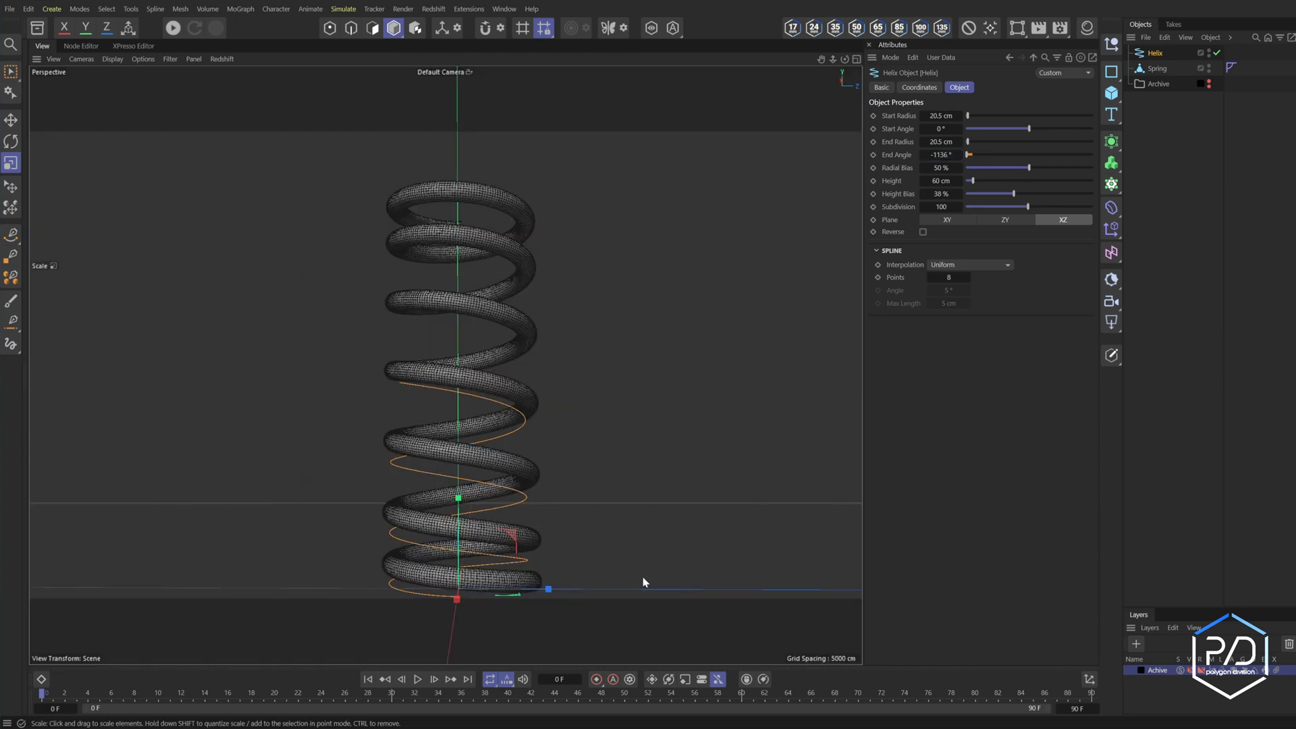
Try End Angles of 360*4 and 360*3 degrees on the Helix against the spring in the Front view
click(943, 155)
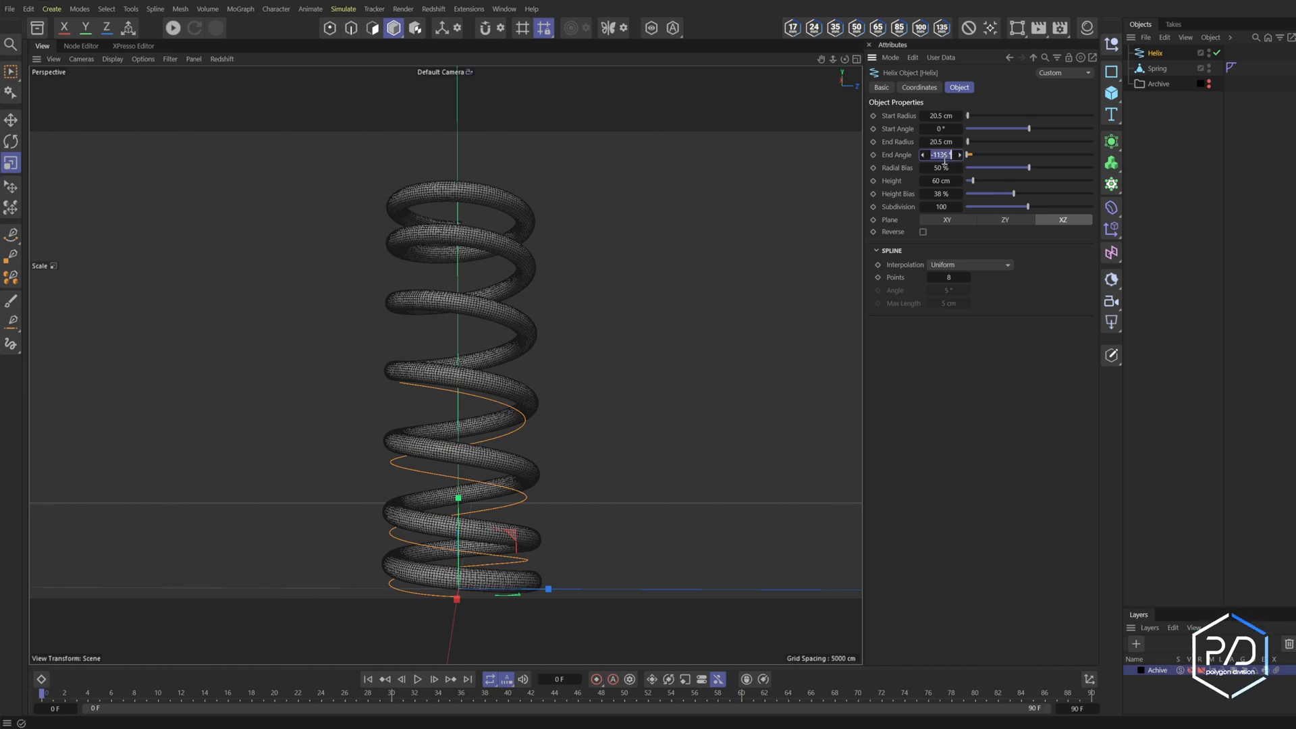
text(360*4)
key(Return)
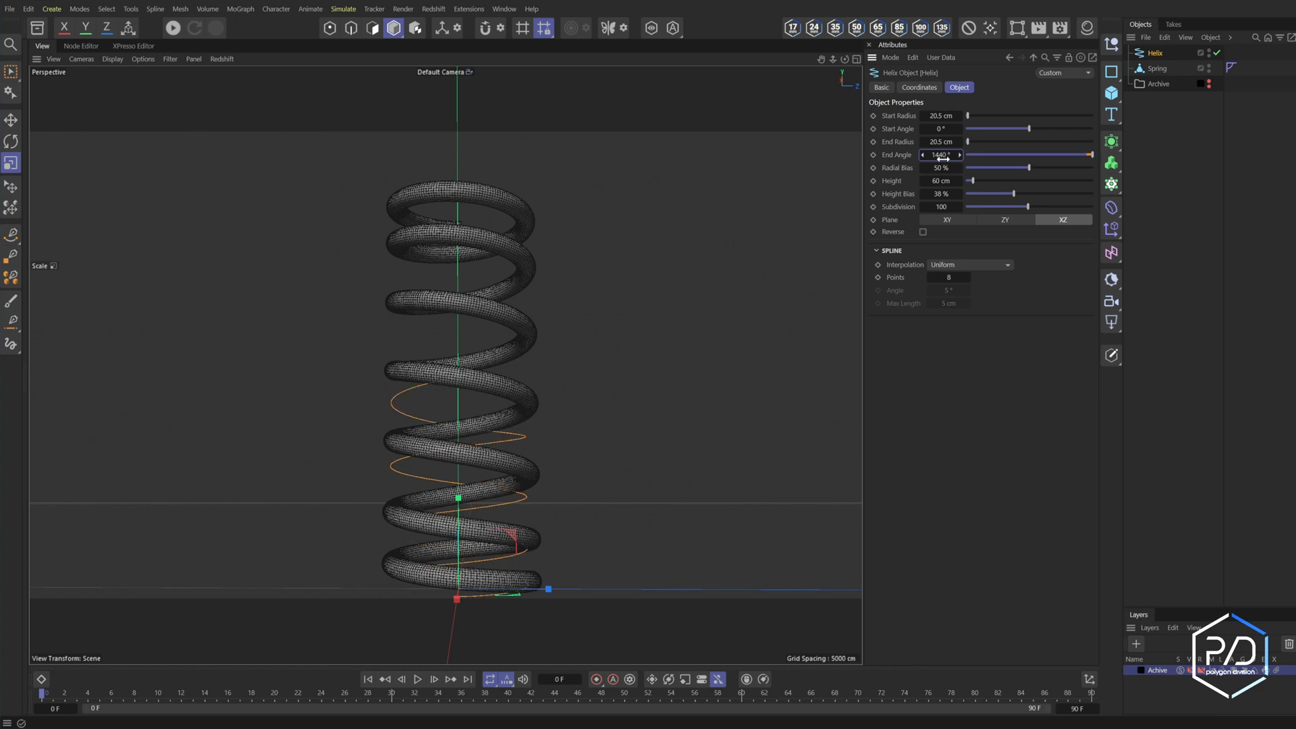
middle_click(472, 640)
middle_click(782, 467)
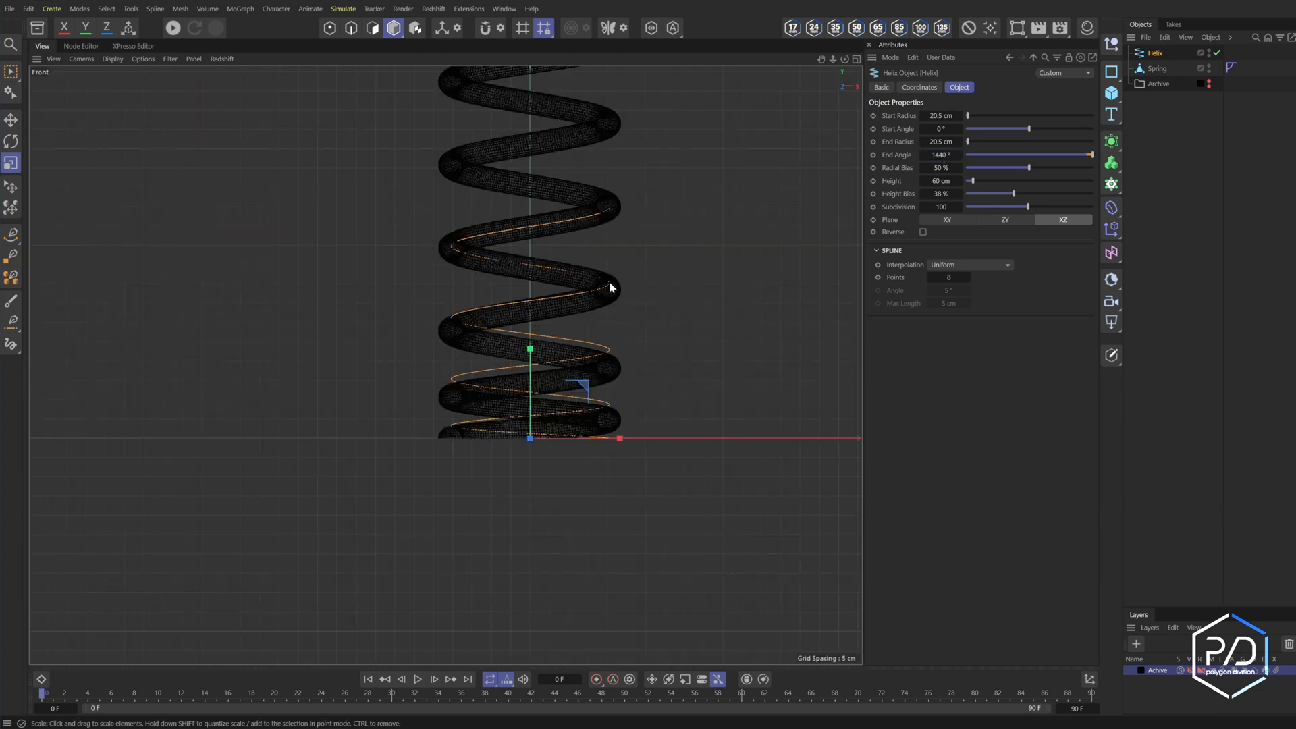
click(939, 155)
text(36)
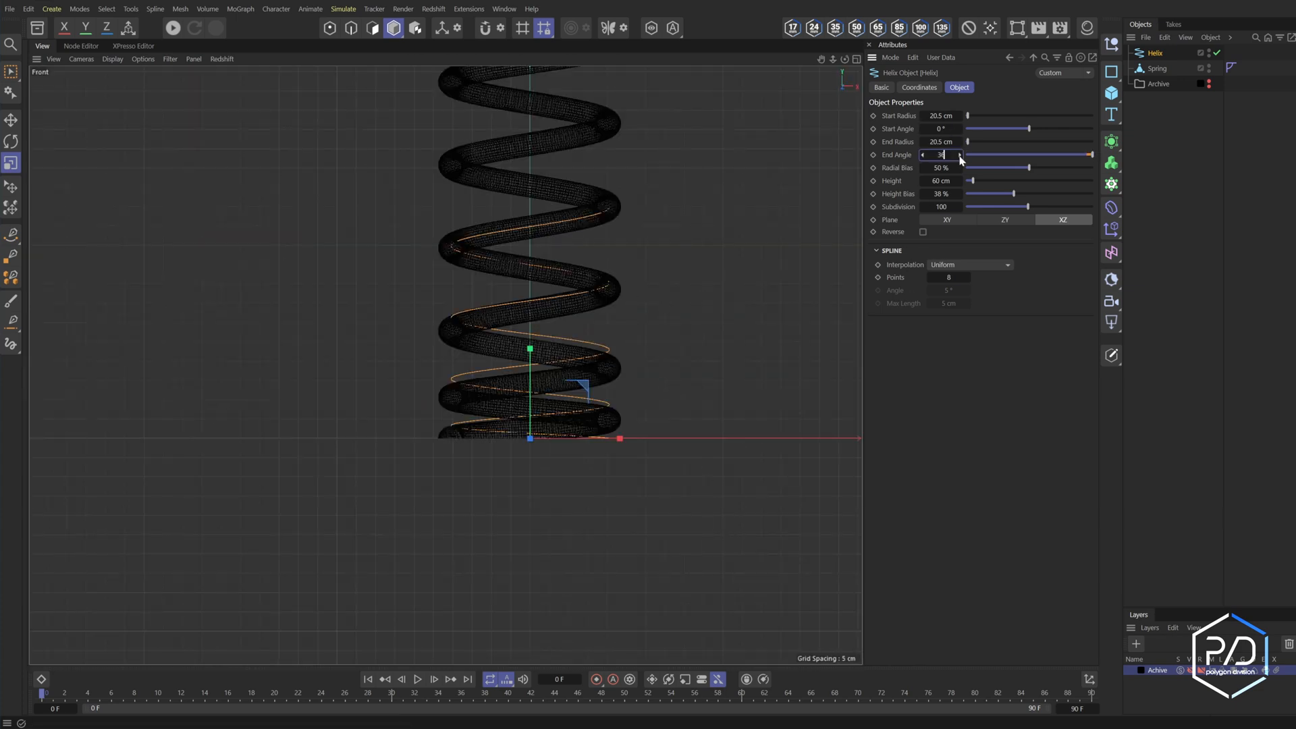
text(0*3)
key(Return)
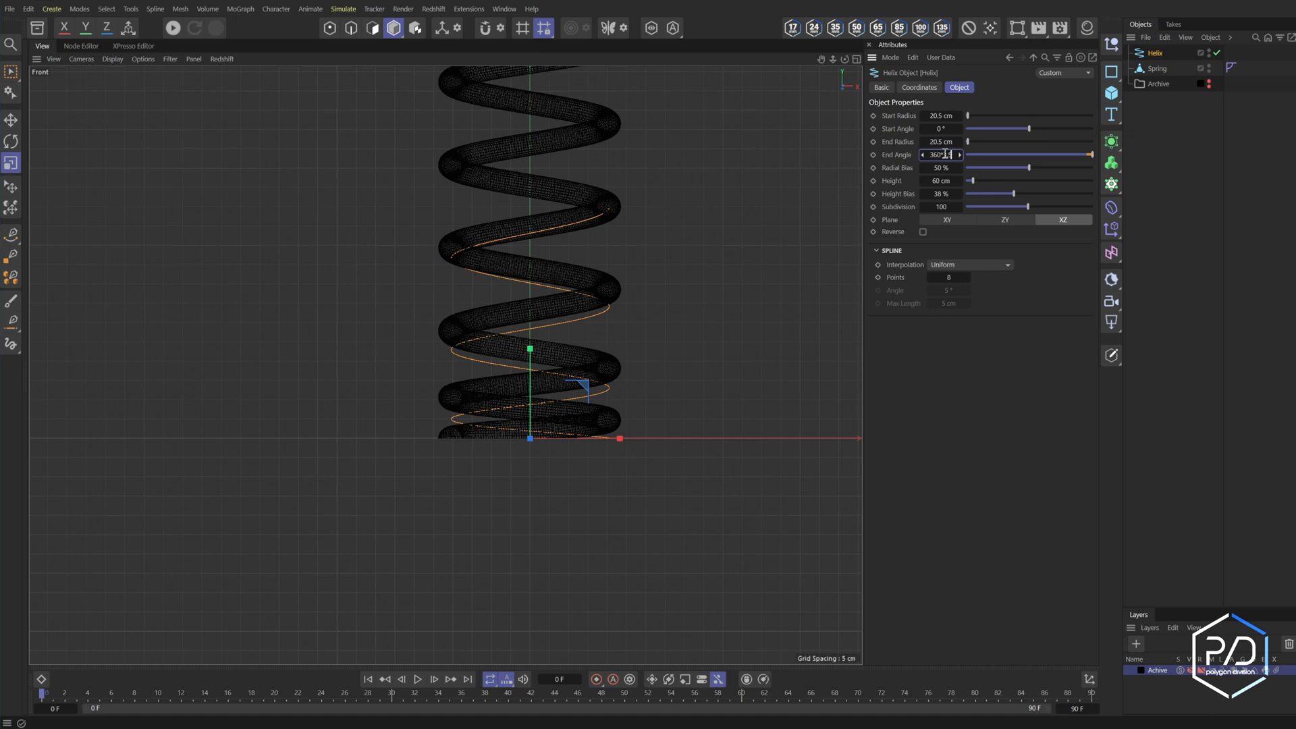
Set the Helix's End Angle to -1260° and its Height Bias to 38 %
text(360*3.5)
key(Return)
text(-1260)
mouse_move(1013, 194)
mouse_down()
mouse_move(1038, 220)
mouse_move(1023, 209)
mouse_up()
click(930, 194)
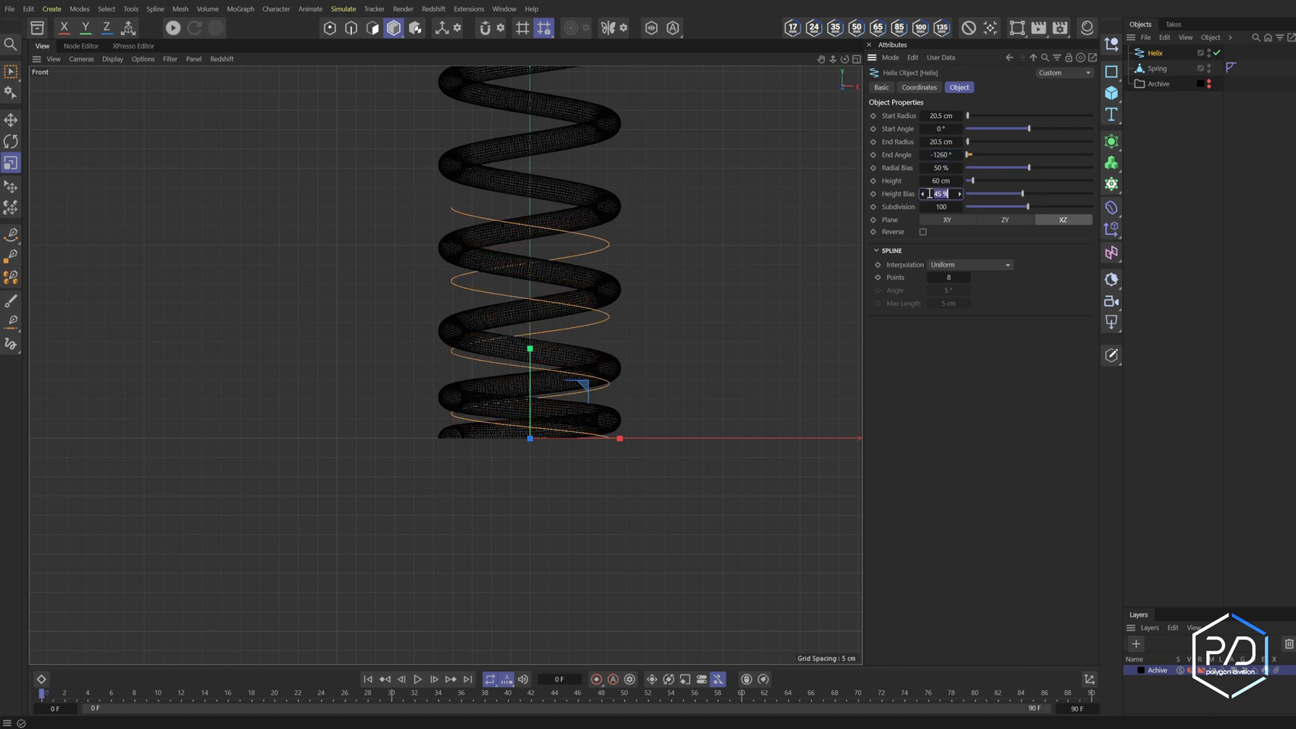
text(36)
key(Return)
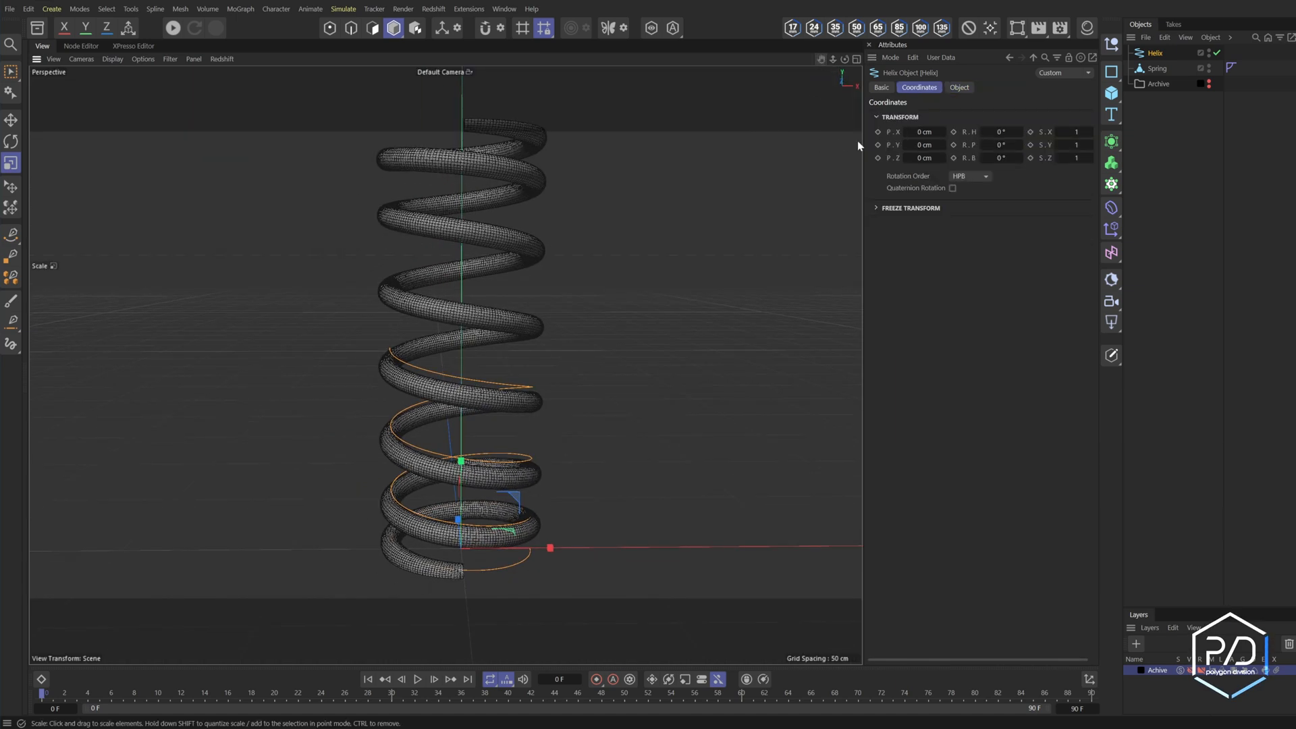
Rotate the Helix to a heading (R.H) of -90° to line it up with the spring's coils
drag(1001, 134, 940, 133)
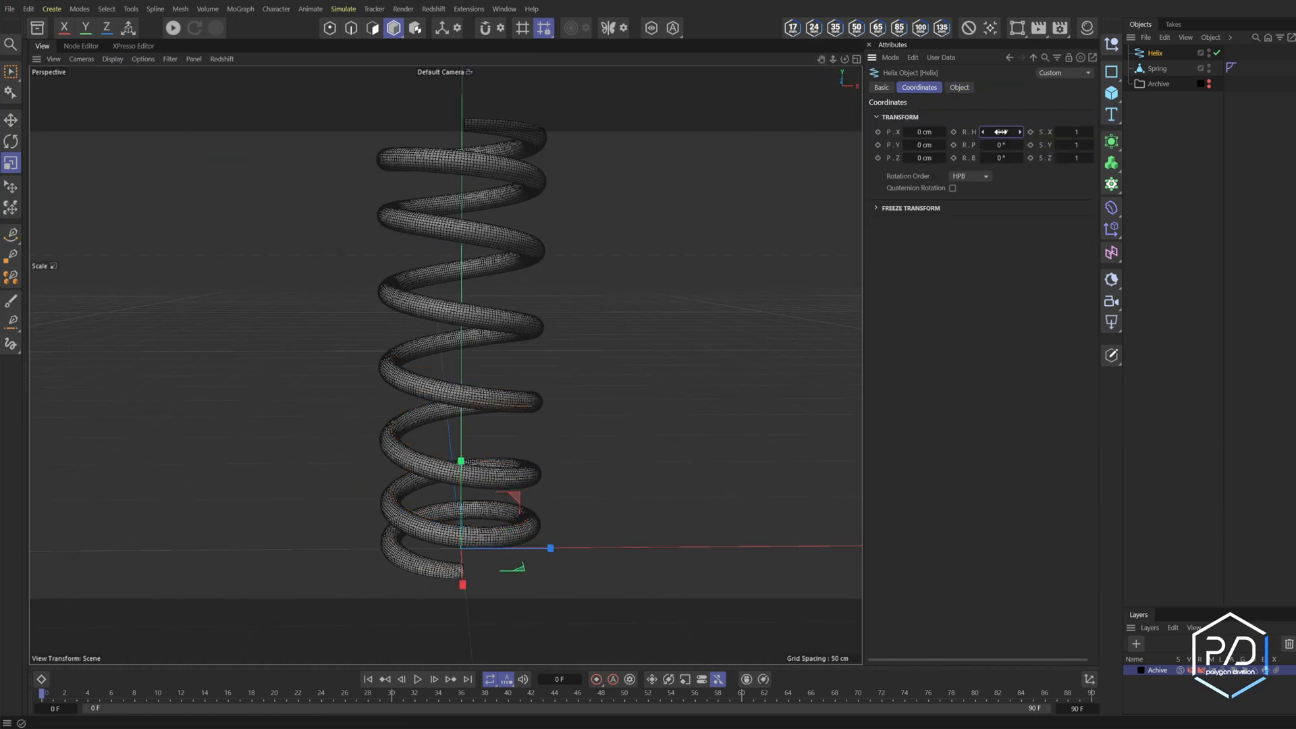
middle_click(630, 484)
middle_click(629, 484)
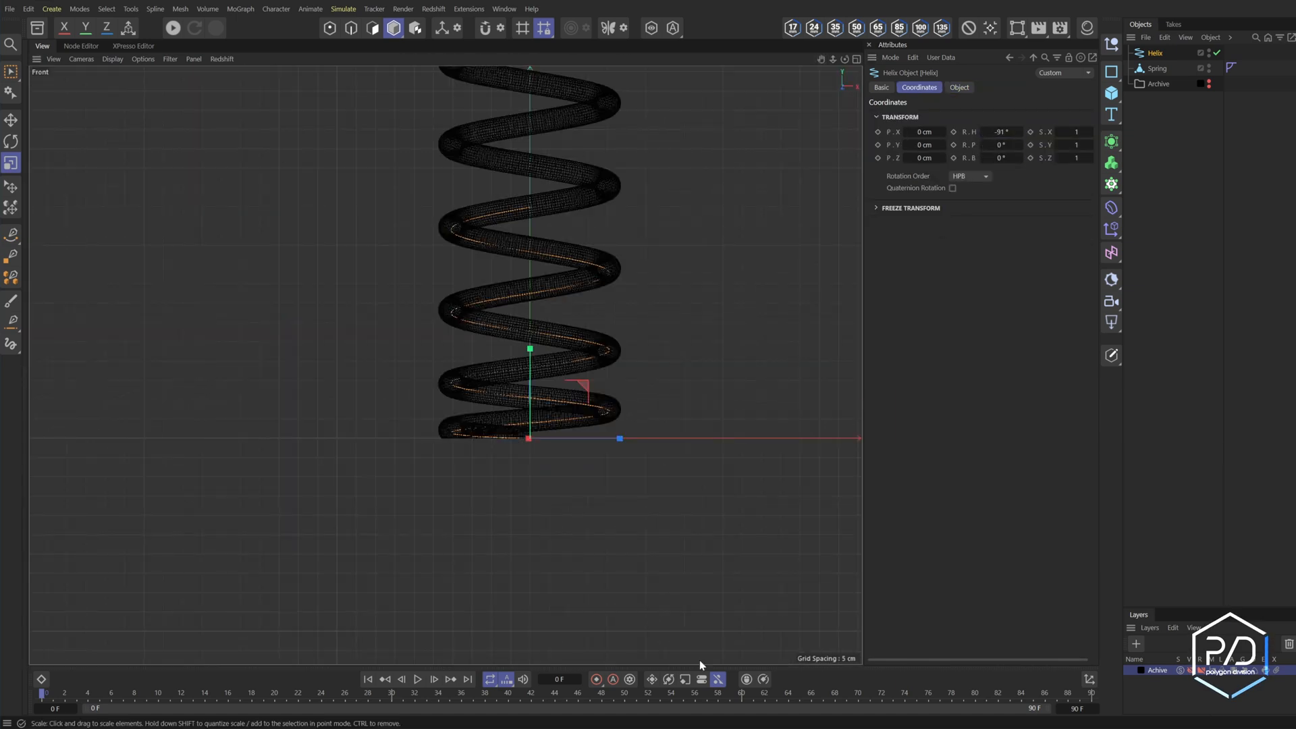
click(996, 128)
text(-90)
key(Return)
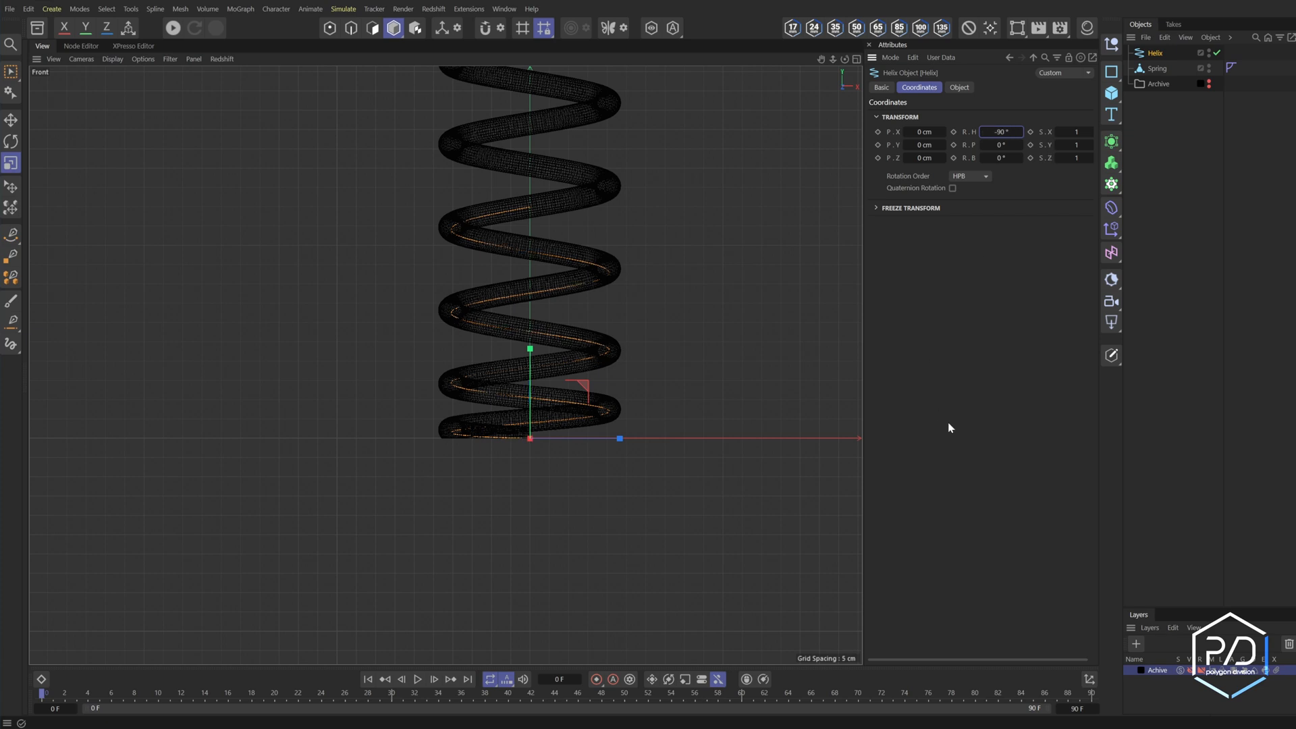
key(F1)
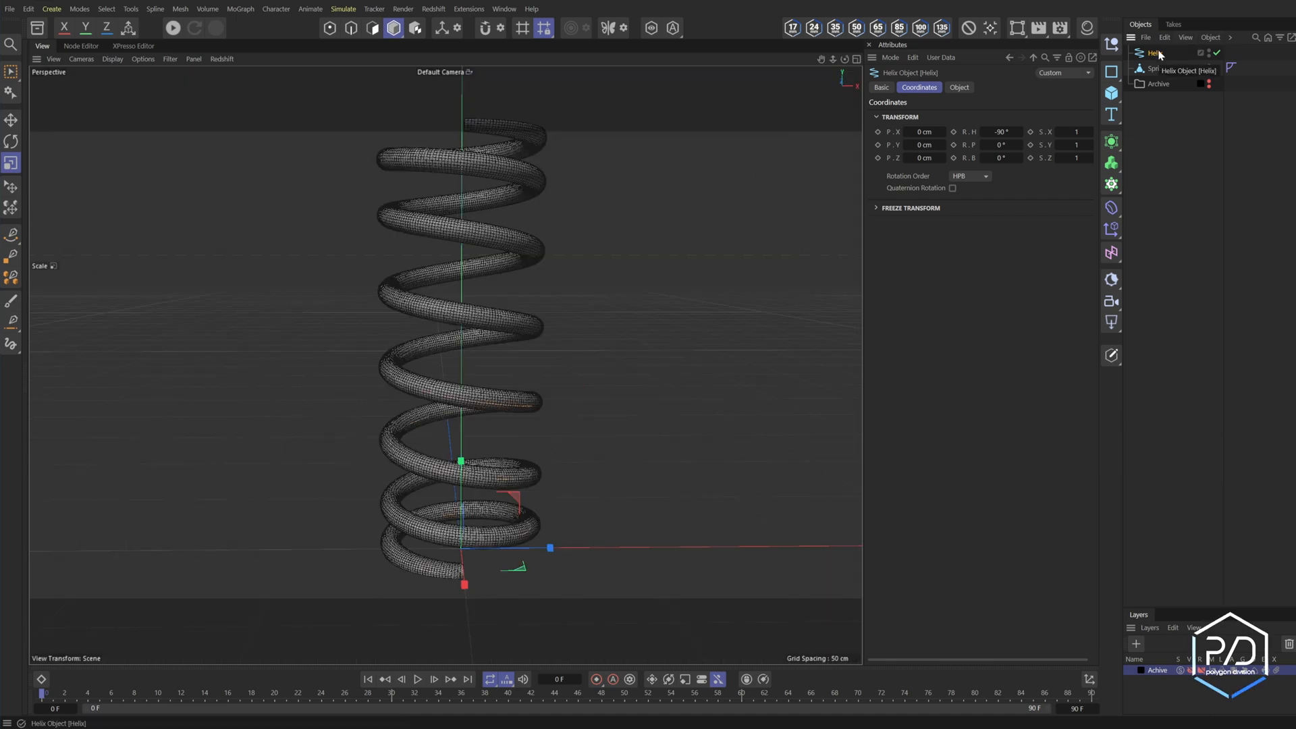
Duplicate the Helix and place the copy upside down at Y 120 cm, with R.B at 180° and R.H at 90°
key(ctrl+c)
key(ctrl+v)
middle_click(658, 381)
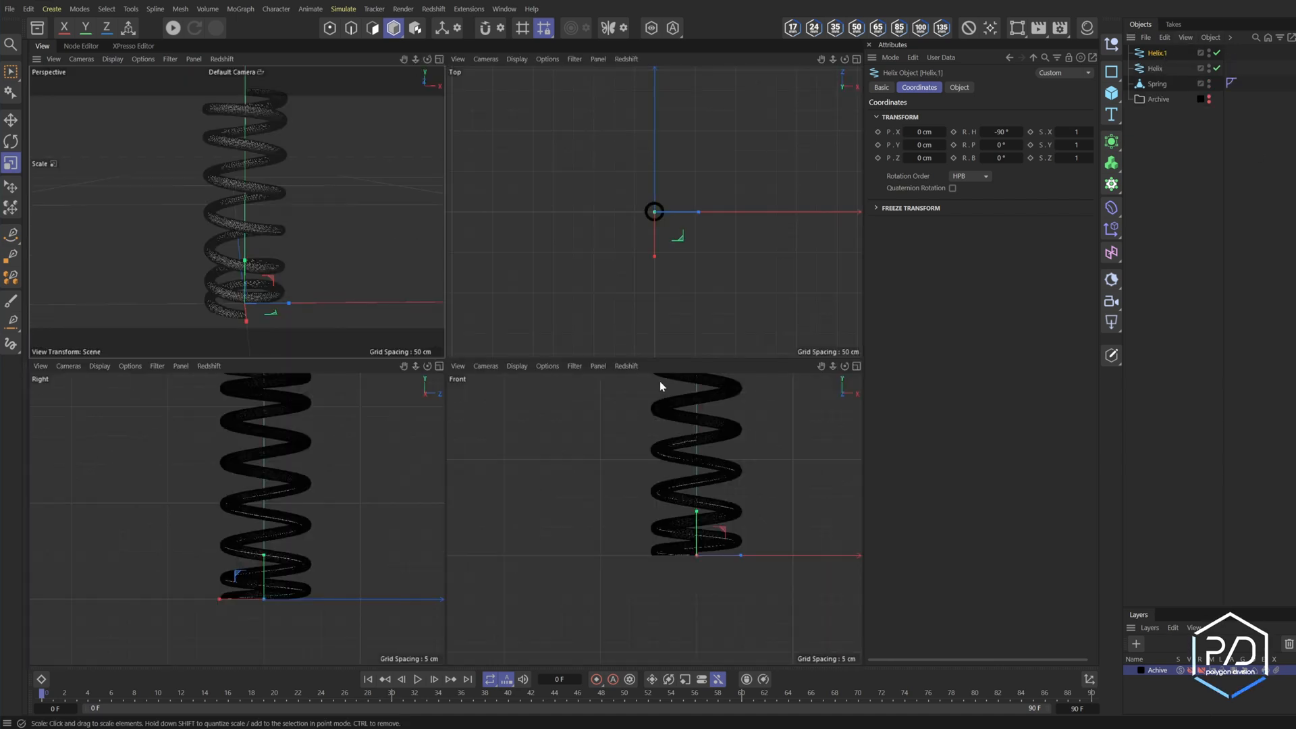
middle_click(670, 476)
drag(922, 146, 968, 179)
key(Return)
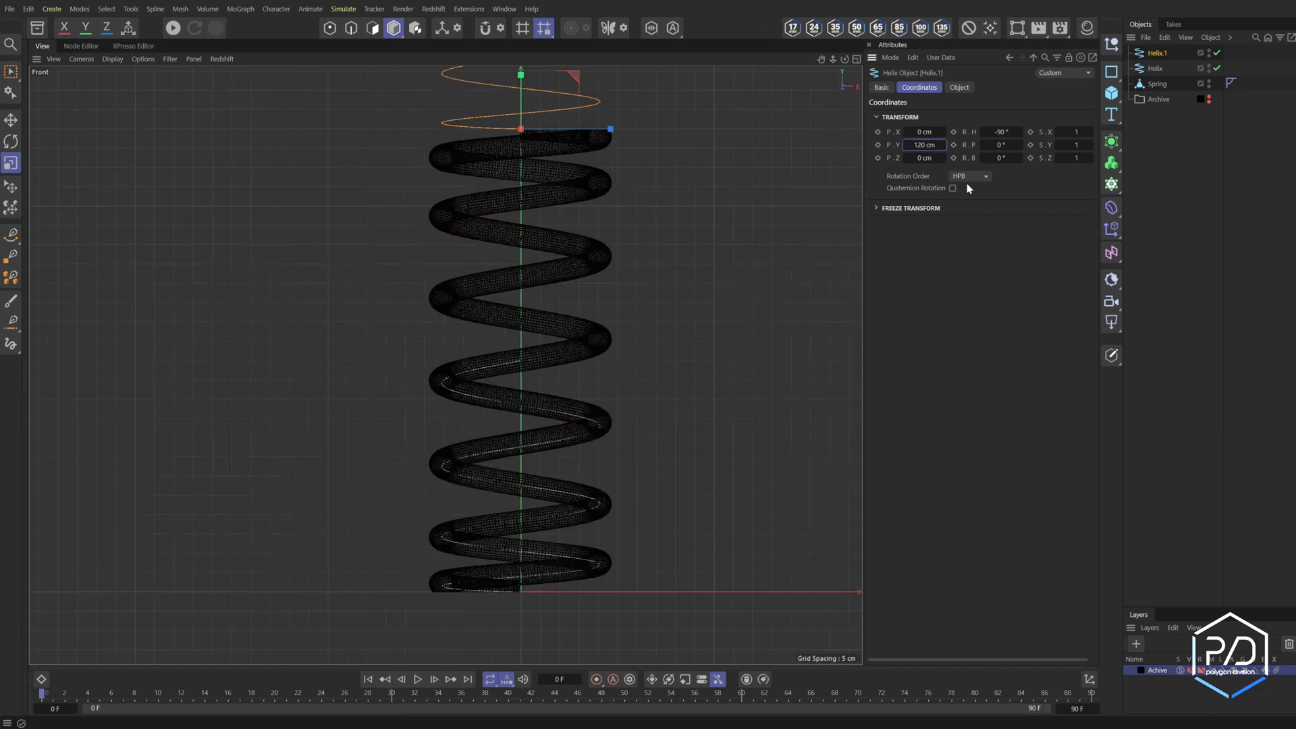
click(1013, 158)
key(Return)
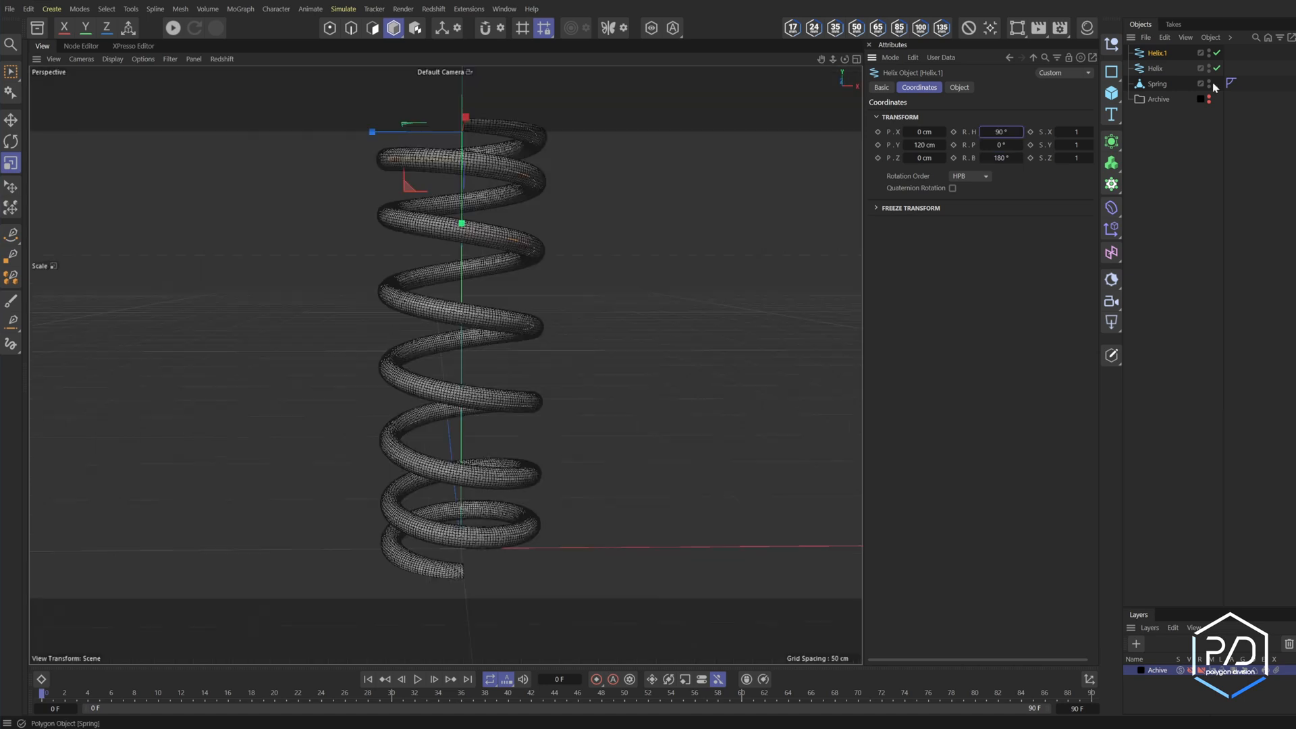
Hide the Spring mesh and examine how the two helices meet in the Perspective and Front views
alt+click(1209, 83)
alt+click(1209, 84)
alt+drag(445, 364, 405, 320)
middle_click(544, 319)
middle_click(627, 461)
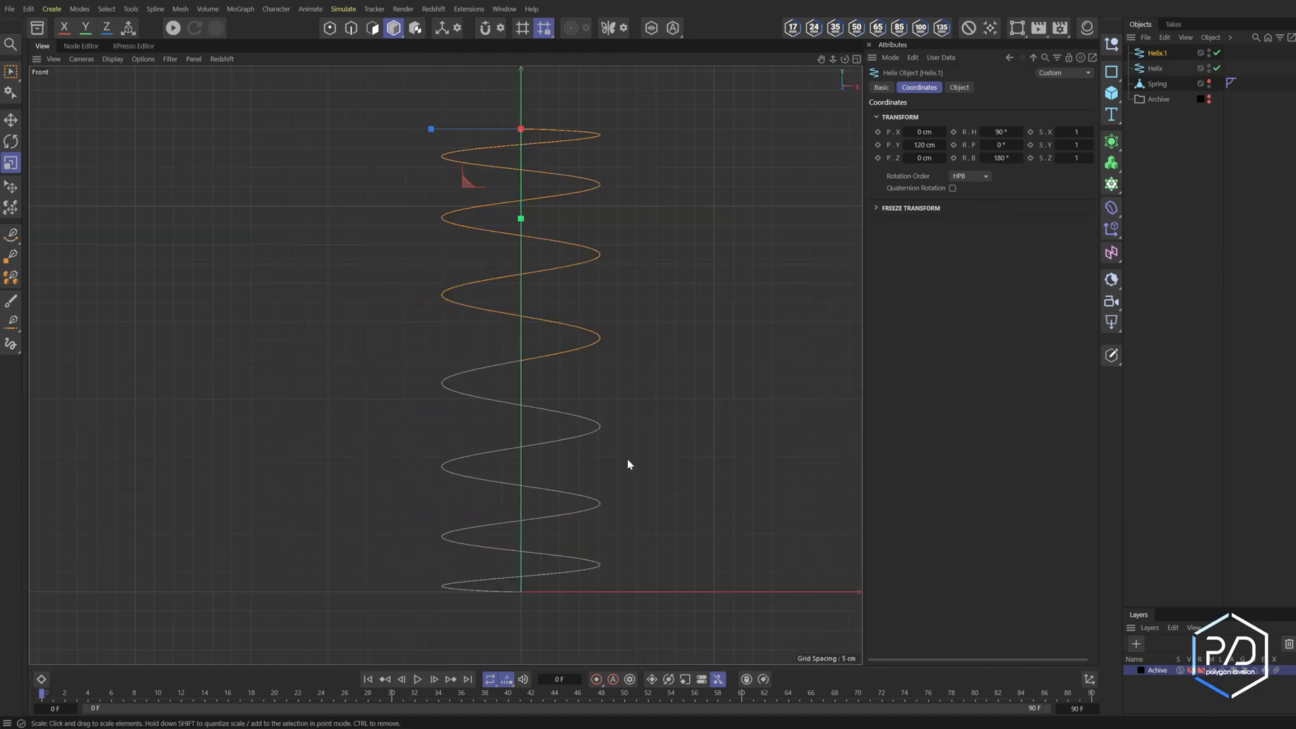
Try a Height Bias of 37 % on both helices together against the spring, and return it to 38 %
click(1155, 68)
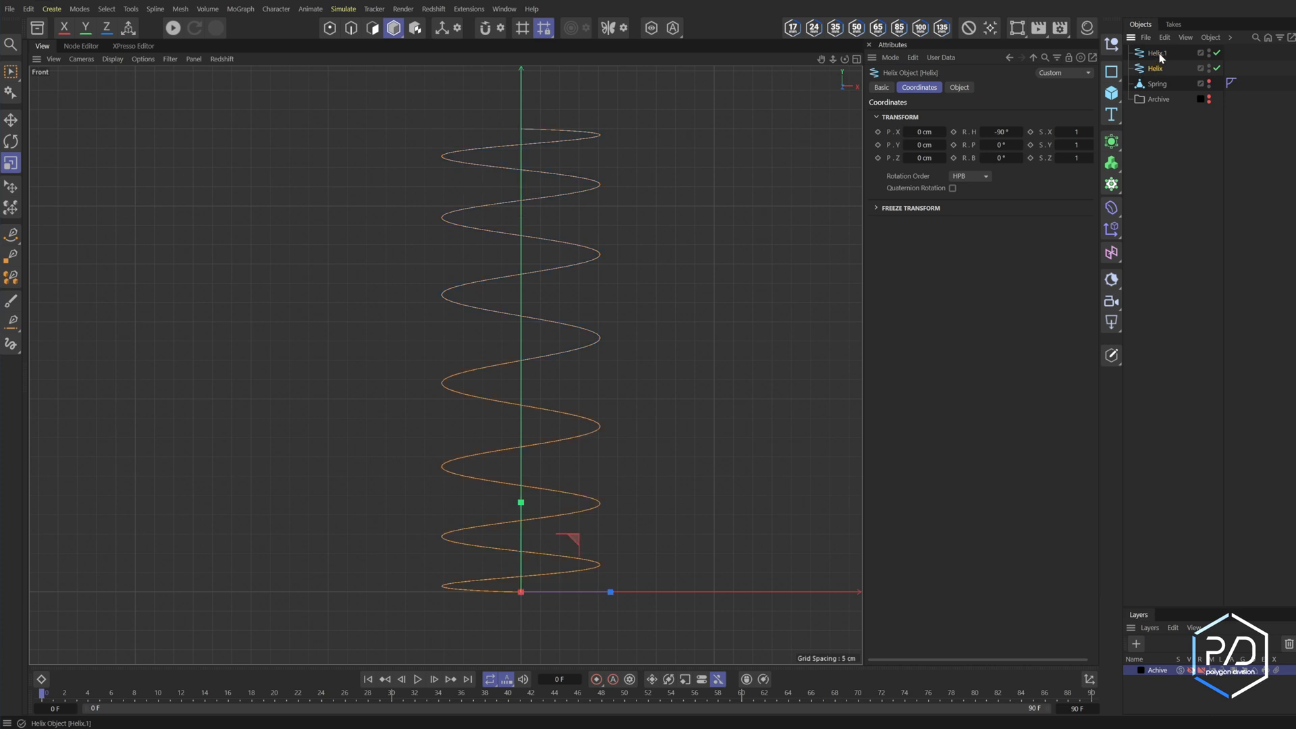
ctrl+click(1157, 54)
click(959, 87)
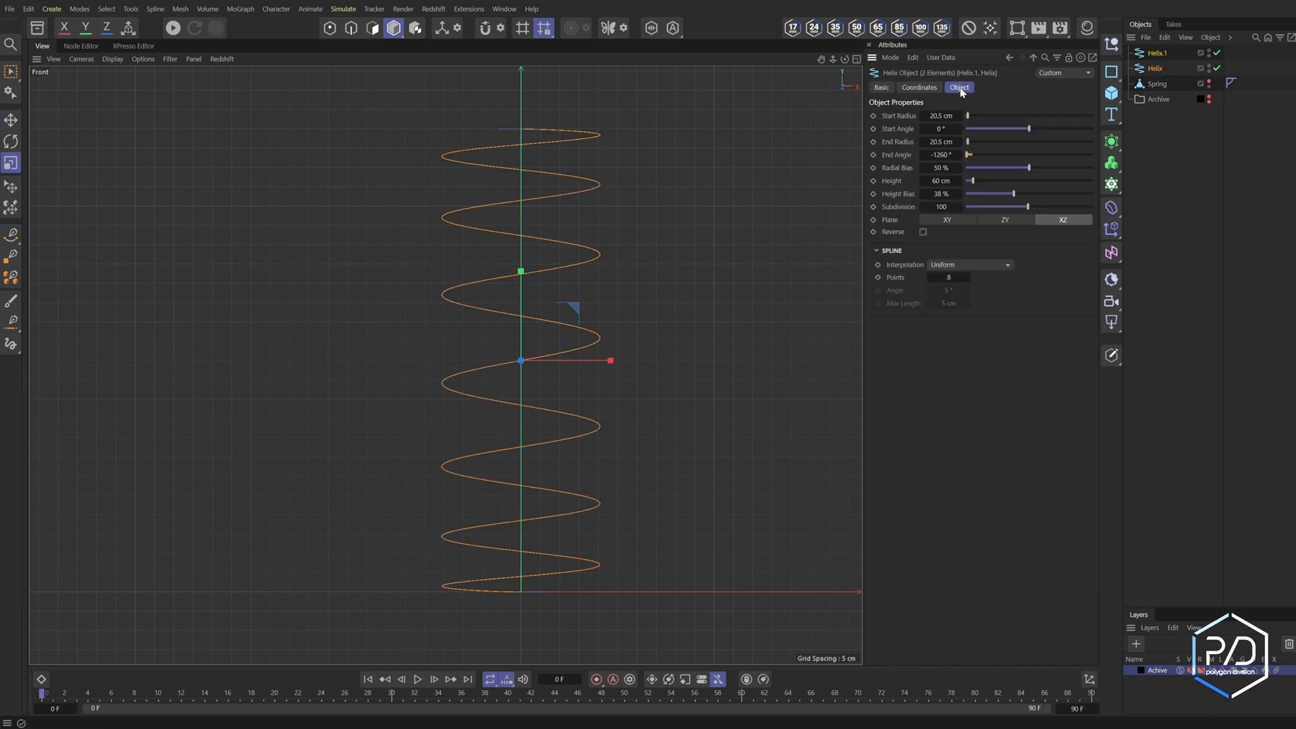
drag(1013, 197, 1014, 196)
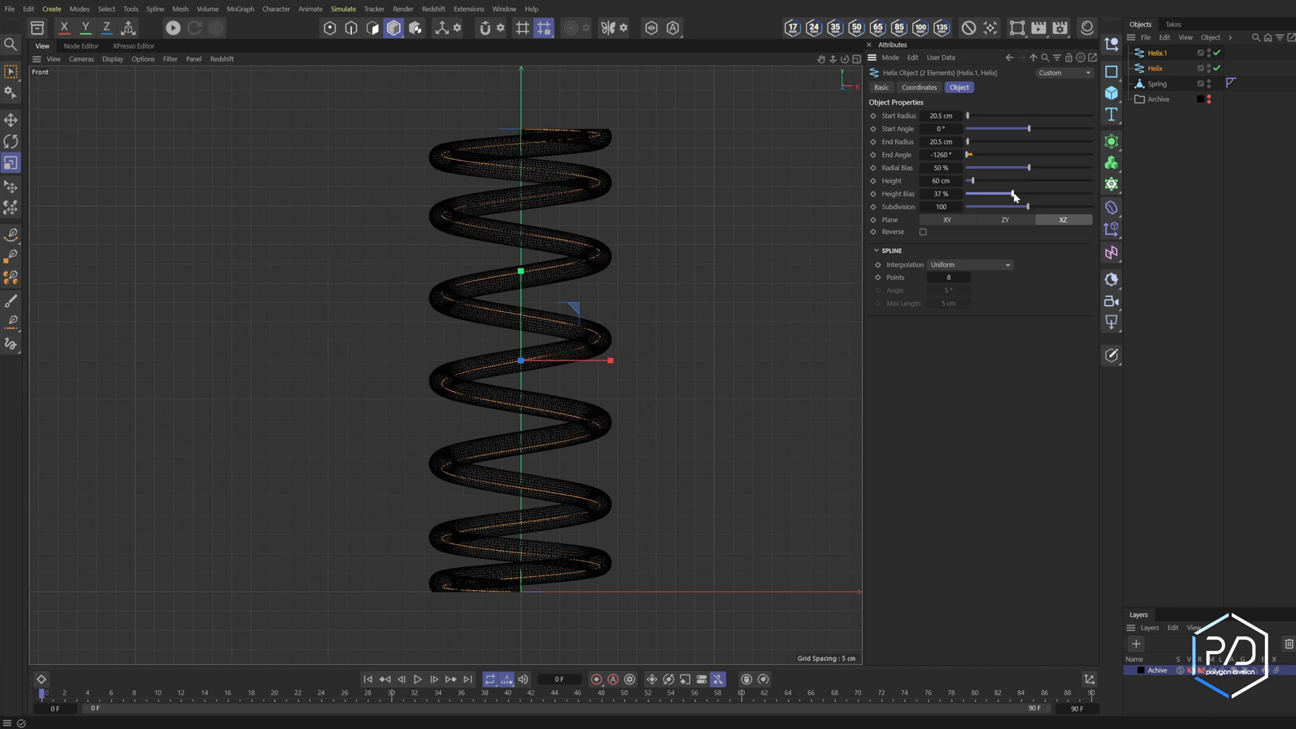
click(960, 194)
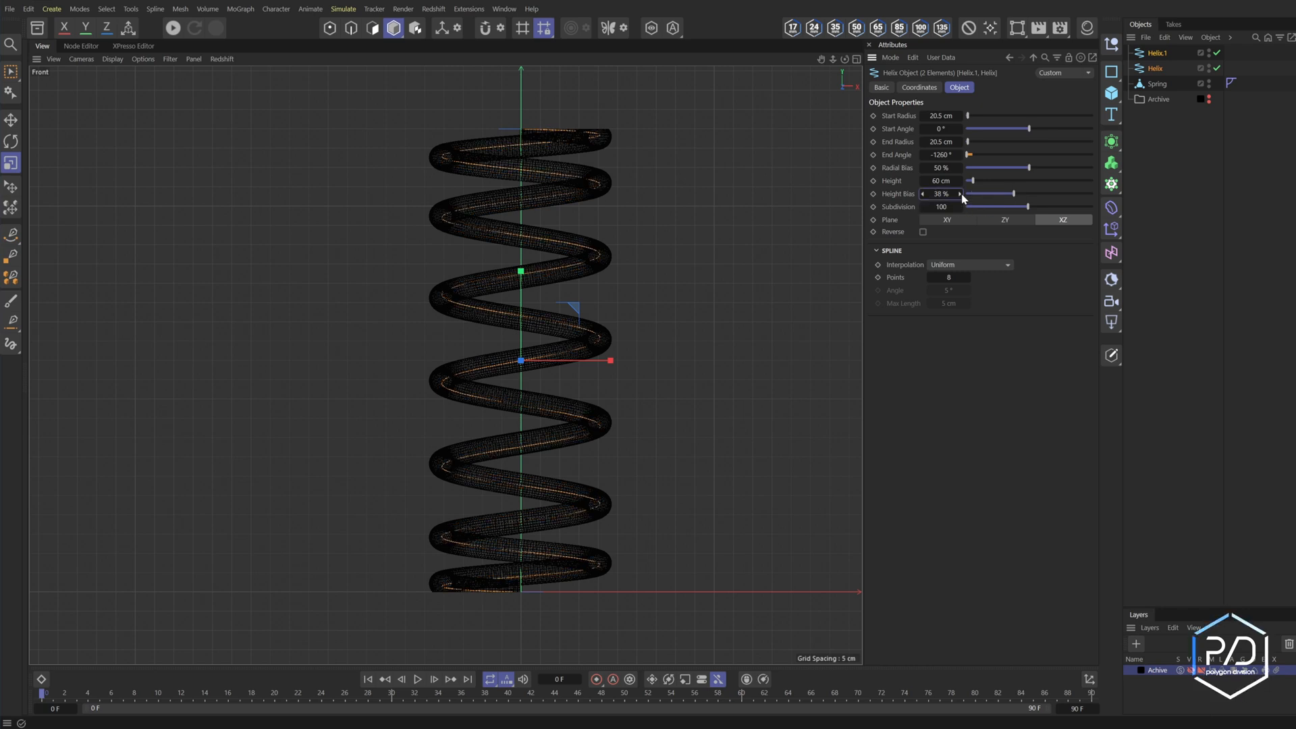
scroll(578, 453, up, 1)
scroll(578, 452, down, 1)
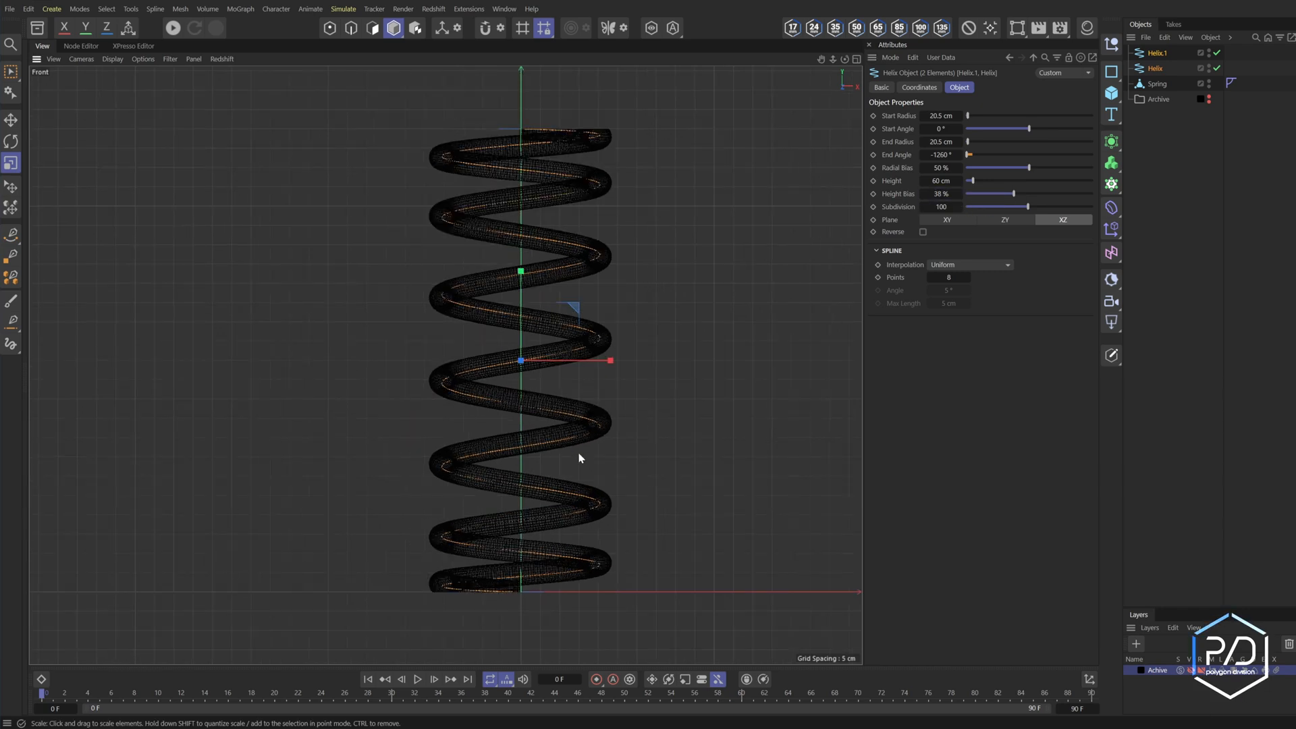
Hide the Spring mesh and combine both helices under a Connect object with Weld switched off
key(F1)
click(1194, 170)
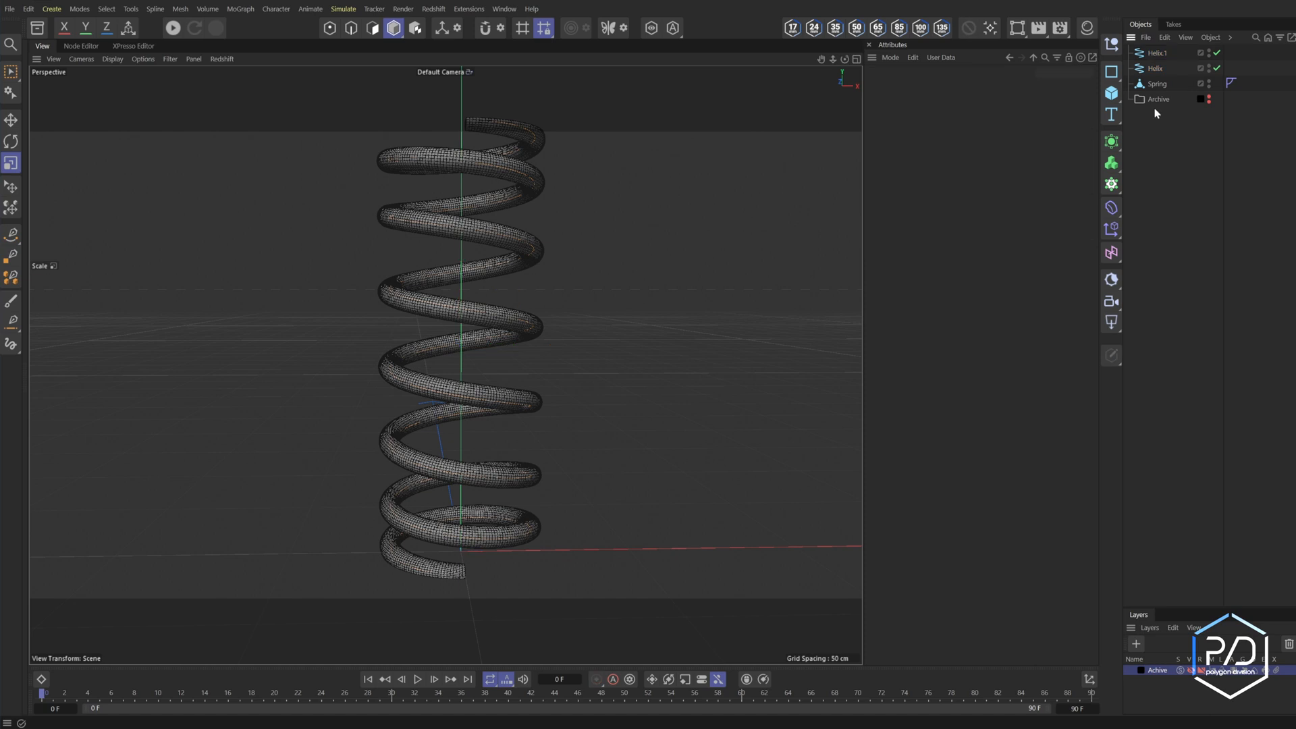
alt+double_click(1209, 83)
drag(1113, 142, 1243, 245)
mouse_move(1155, 68)
mouse_down()
mouse_move(1164, 51)
mouse_move(1168, 75)
mouse_up()
click(1160, 53)
click(926, 132)
Convert the Connect object with Current State to Object and move the original Connect hierarchy into the Archive folder
right_click(1160, 52)
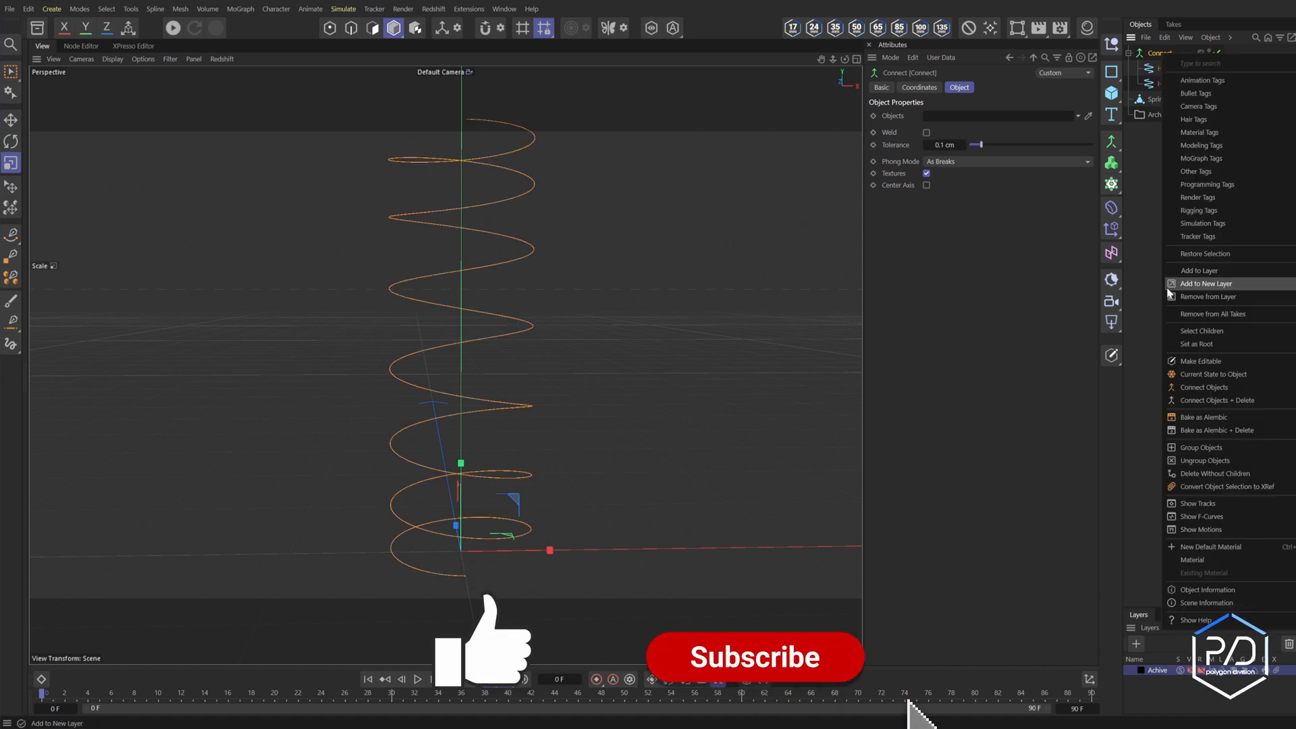
click(1174, 374)
click(1128, 52)
drag(1161, 54, 1157, 105)
click(1164, 157)
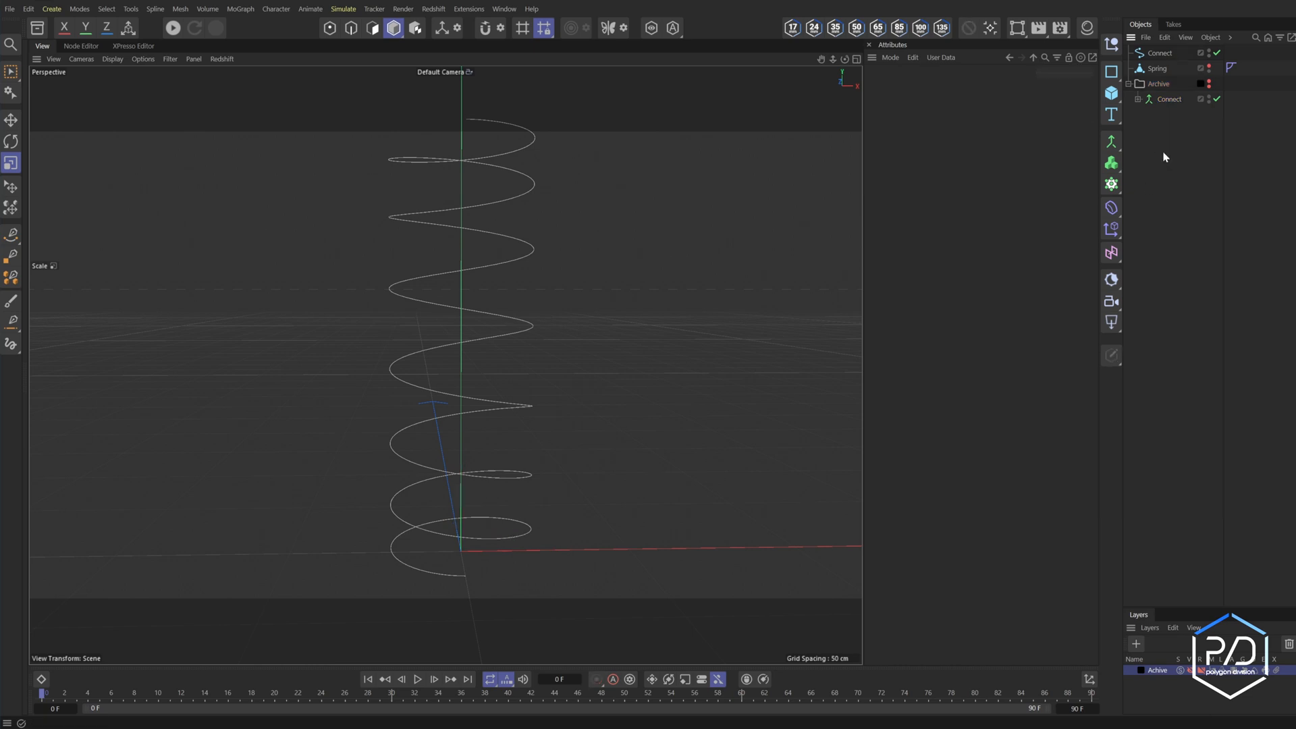
Examine the point density of the combined Connect spline in point mode
click(1160, 54)
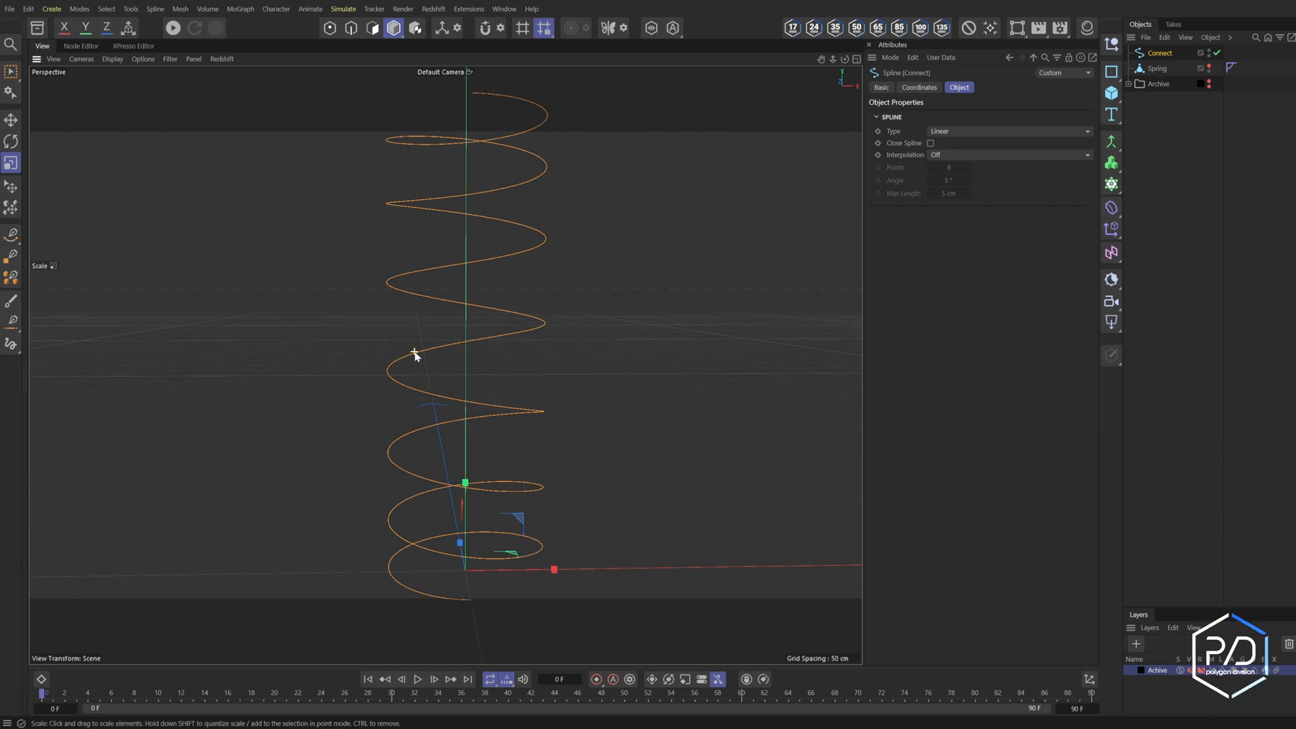
scroll(449, 337, up, 10)
scroll(465, 344, down, 10)
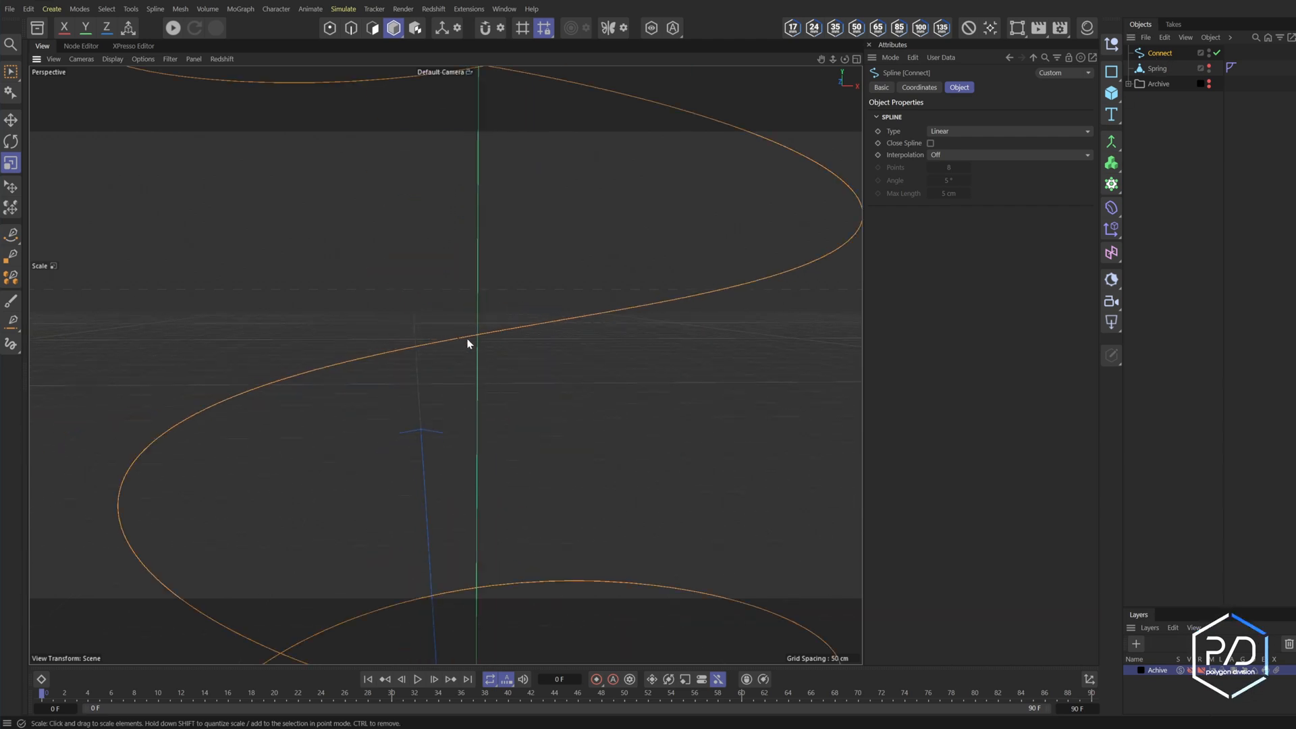
click(329, 28)
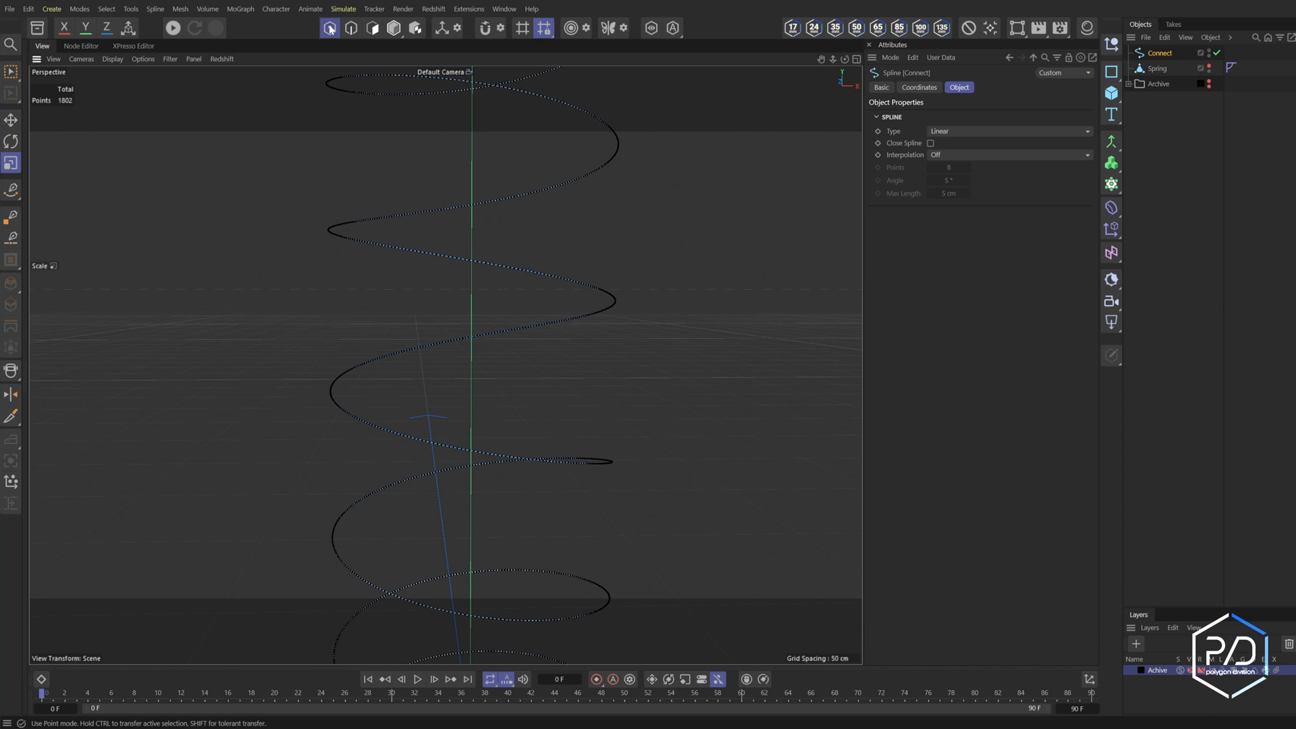
click(394, 28)
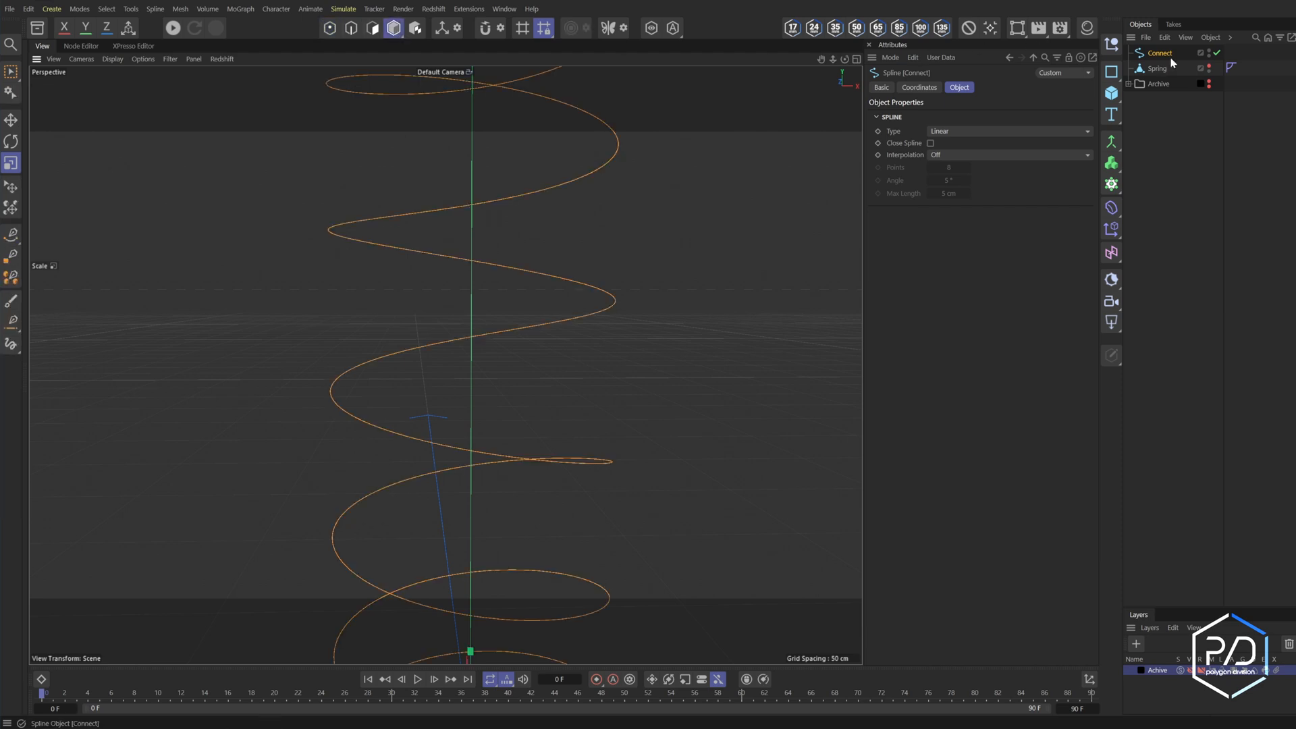
Delete the dense Connect spline and set Subdivision to 40 on both archived helices
key(Delete)
key(ctrl+z)
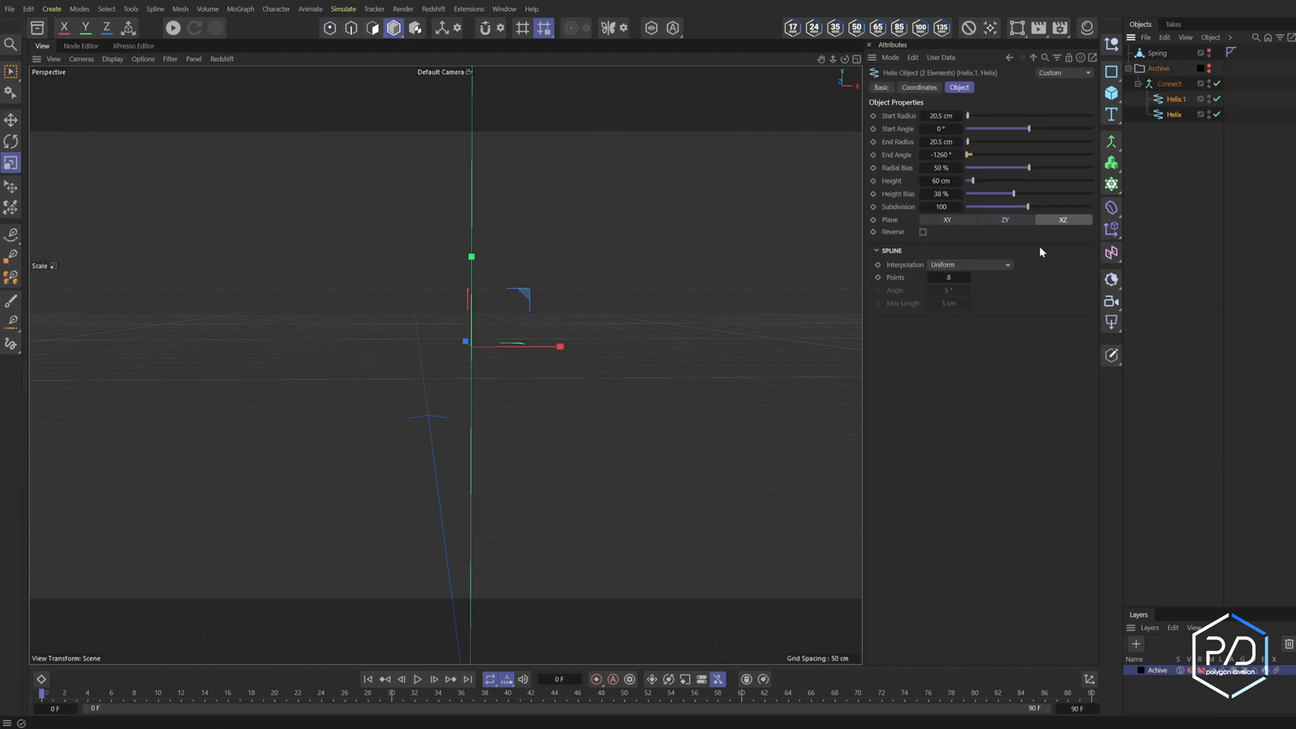
click(943, 205)
text(40)
key(Return)
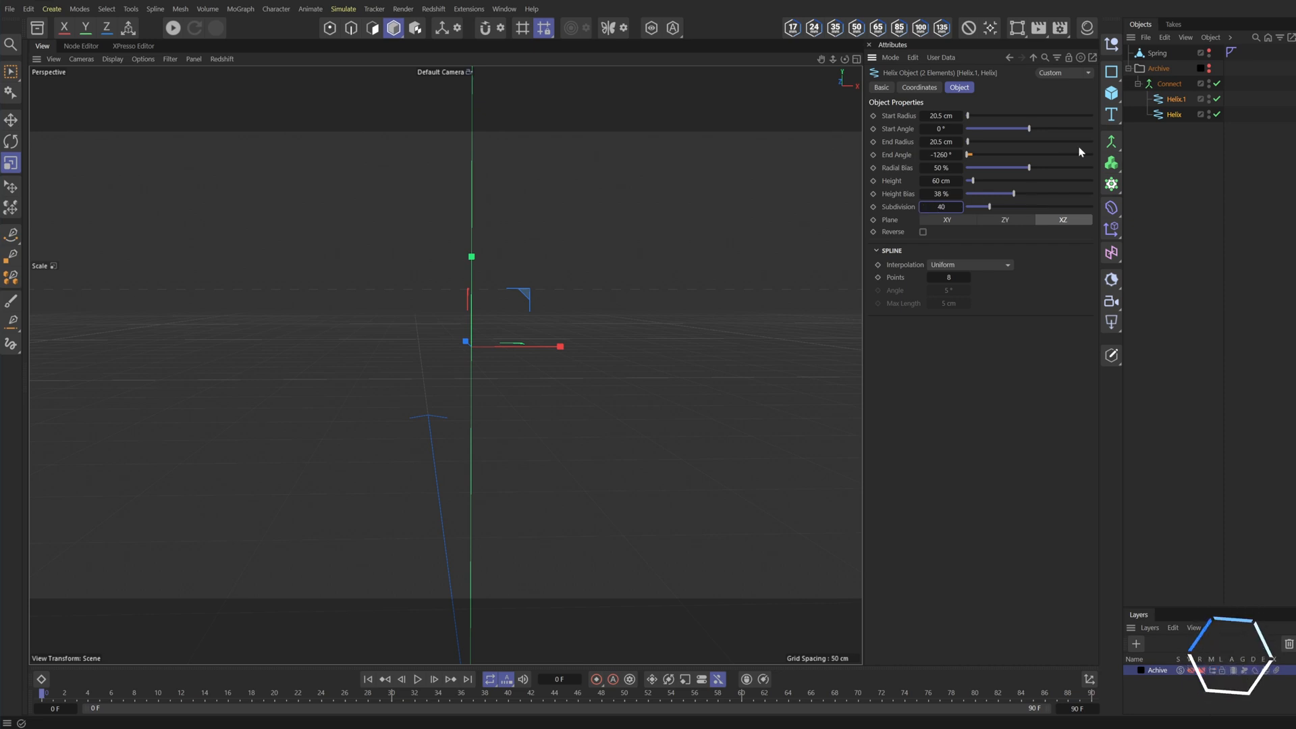
Convert the archived Connect object with Current State to Object and move the resulting spline out of Archive to the top level
right_click(1164, 90)
click(1191, 402)
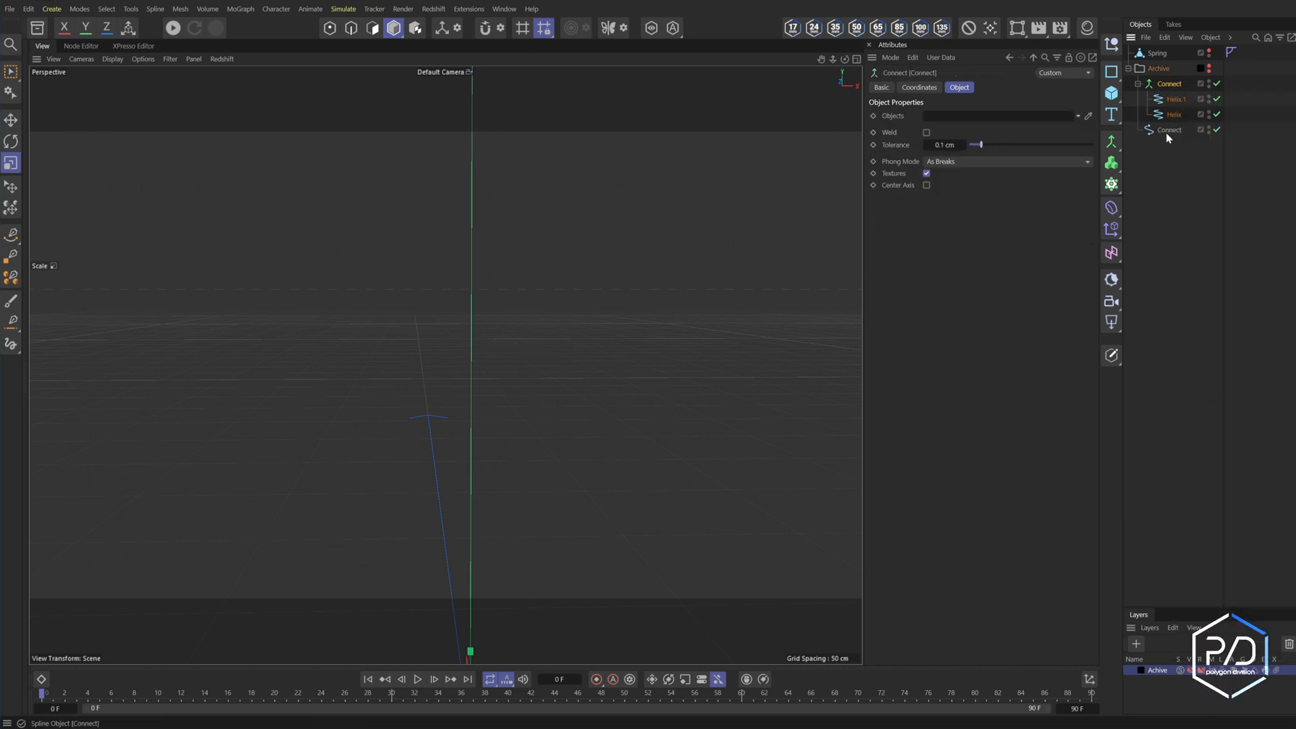
drag(1165, 133, 1159, 49)
Join the two helix segments at the middle of the Connect spline with the Spline Pen in point mode
click(329, 28)
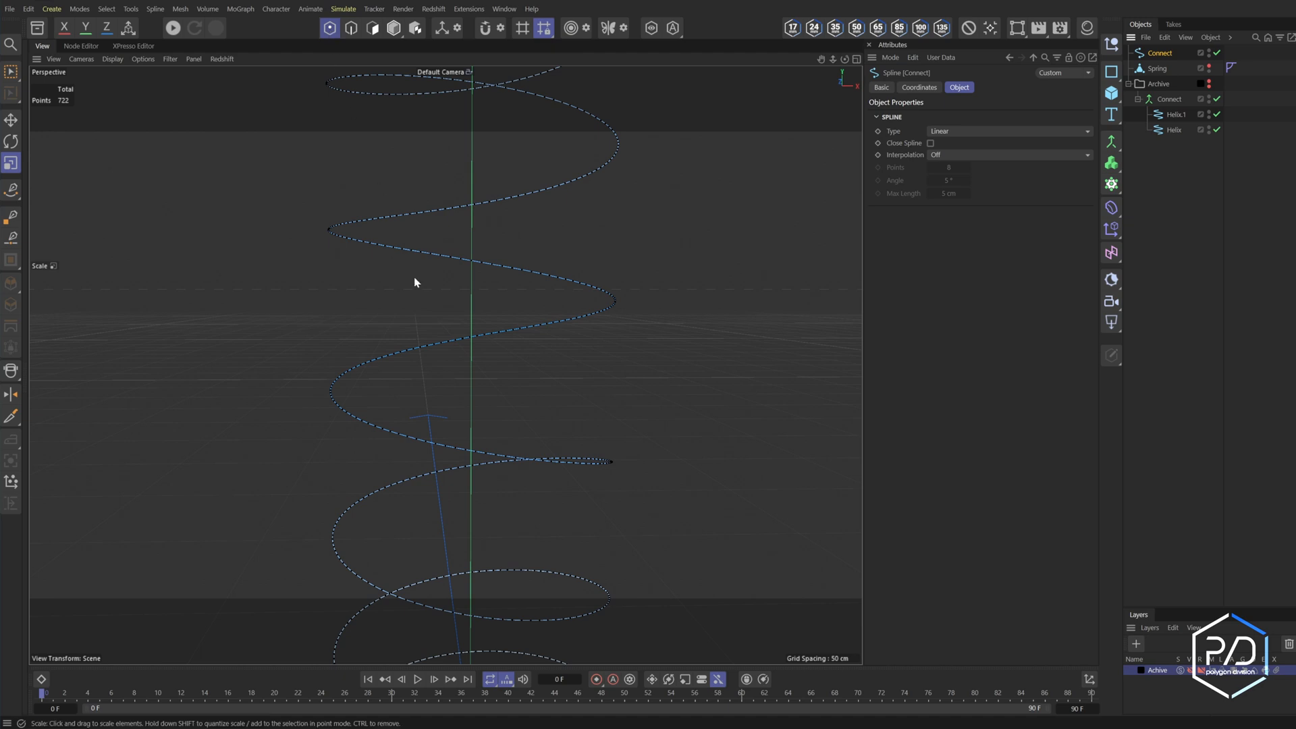
scroll(452, 345, up, 10)
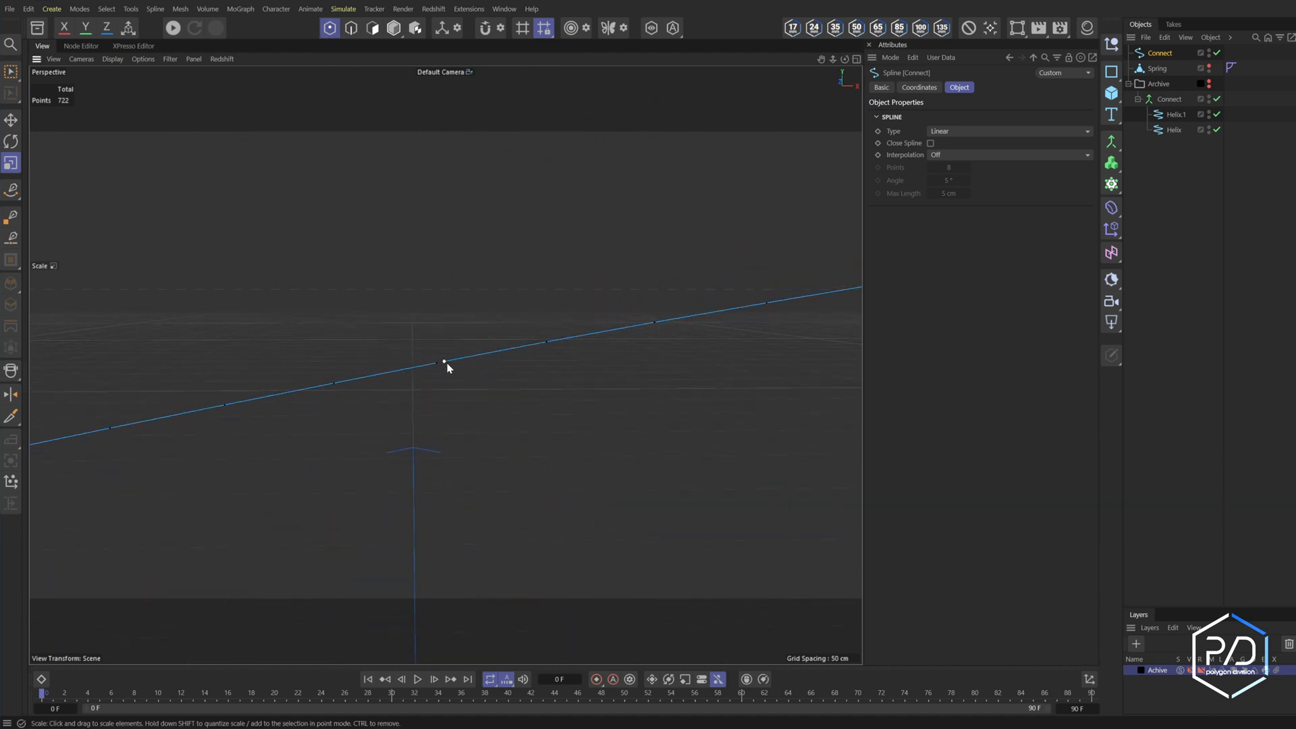
scroll(447, 366, up, 4)
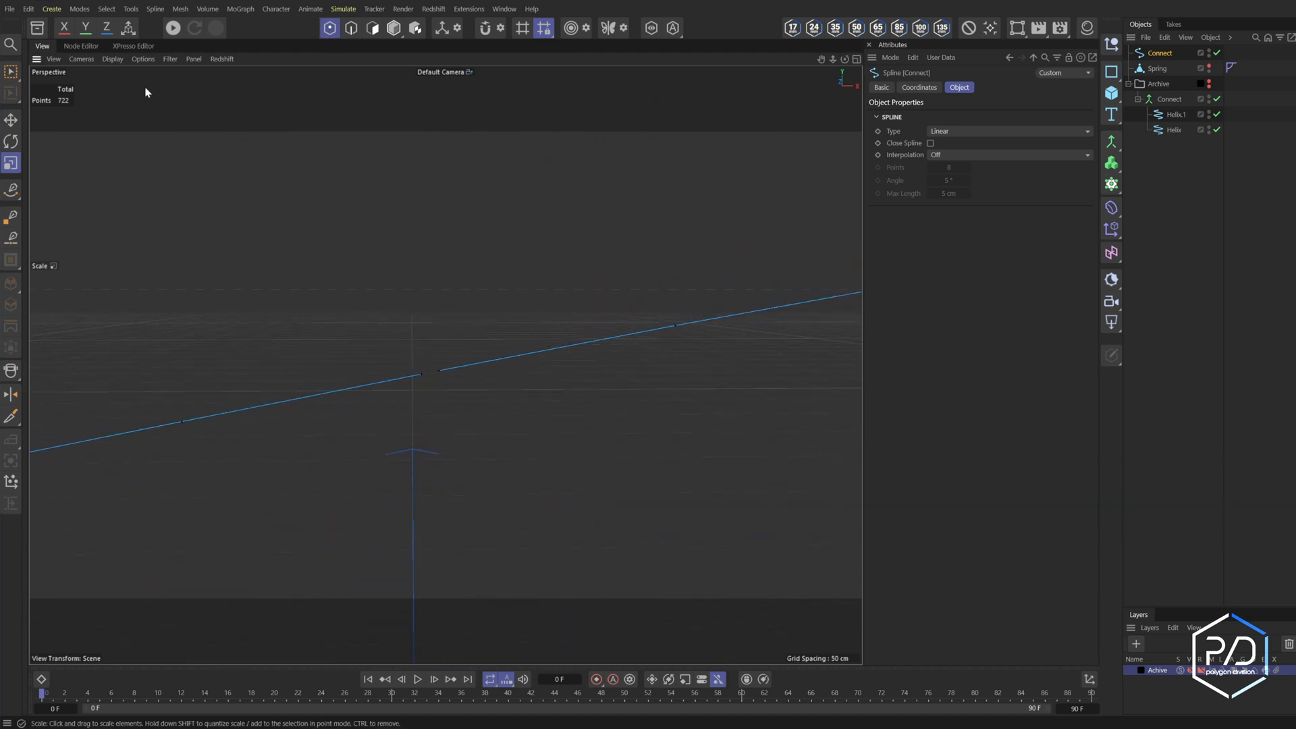
click(11, 190)
click(422, 375)
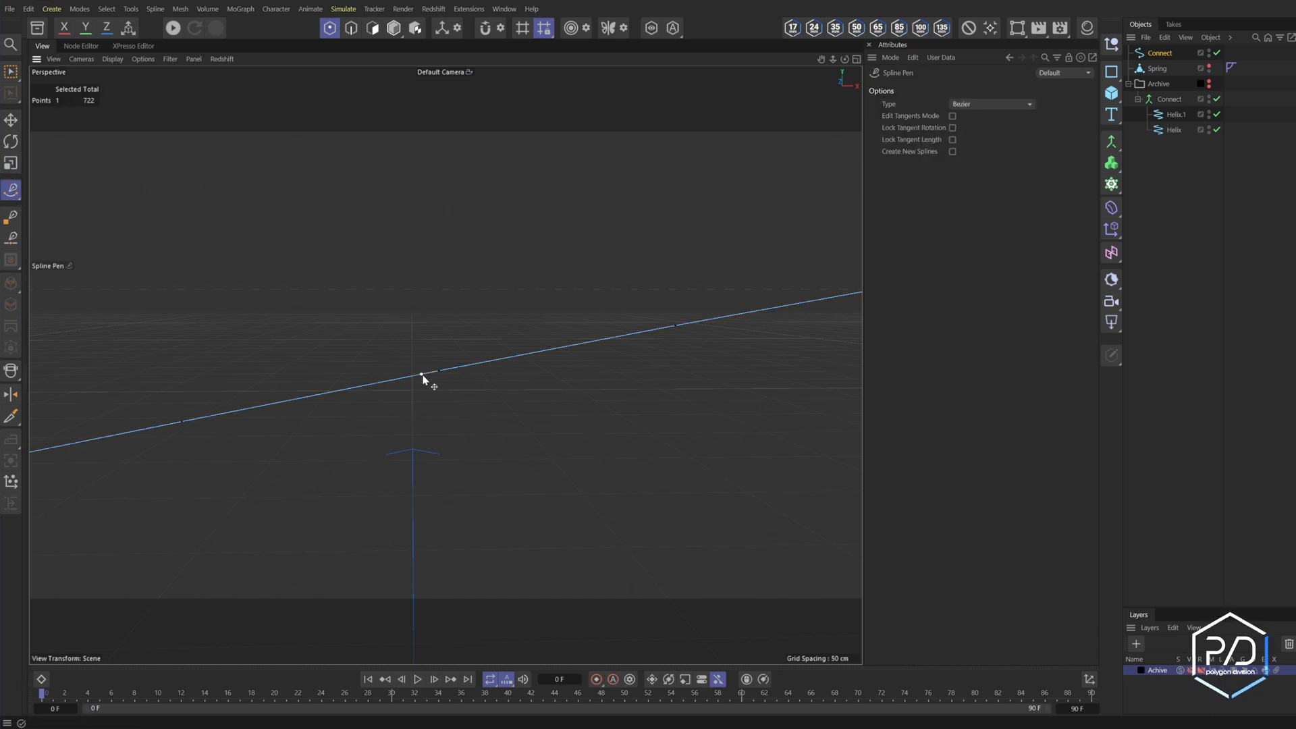
drag(422, 377, 437, 424)
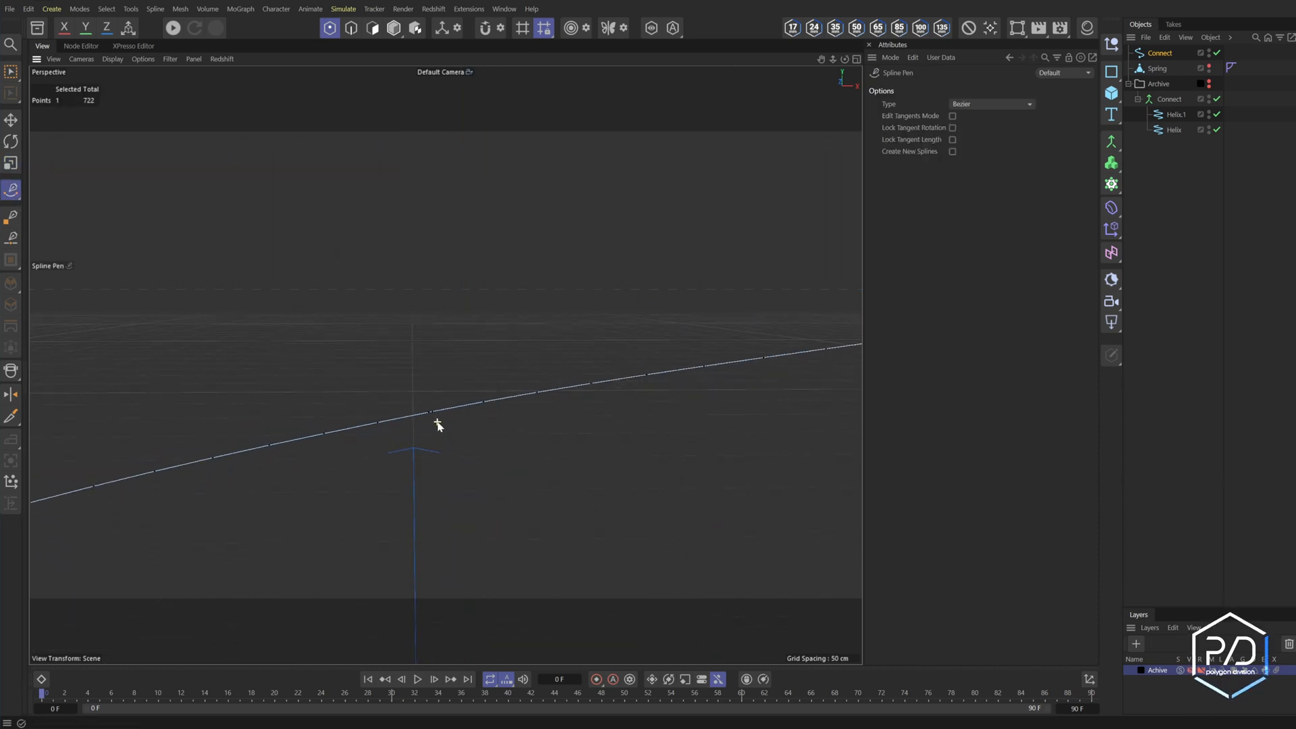
Select the redundant point at the spline's middle join with Brush Selection and delete it
scroll(437, 424, up, 2)
click(10, 75)
click(439, 409)
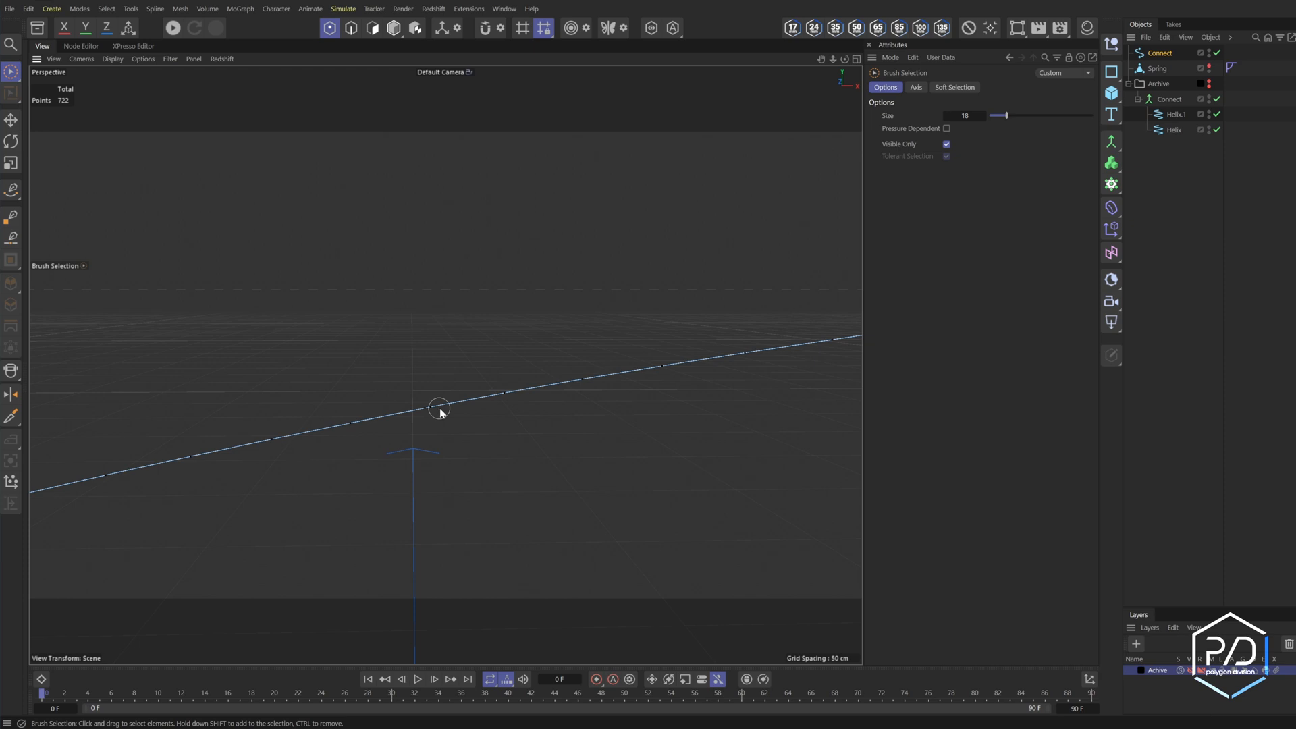
click(439, 409)
key(Delete)
scroll(582, 471, down, 4)
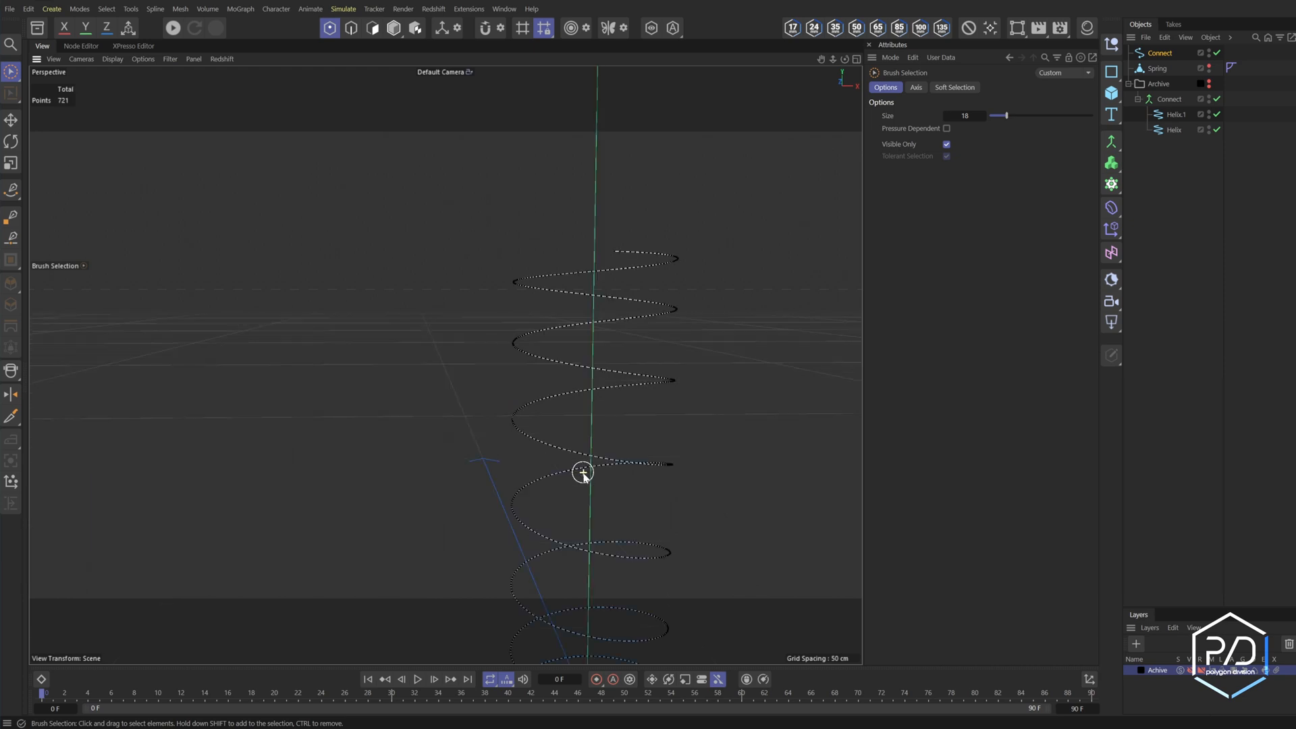
drag(821, 59, 443, 367)
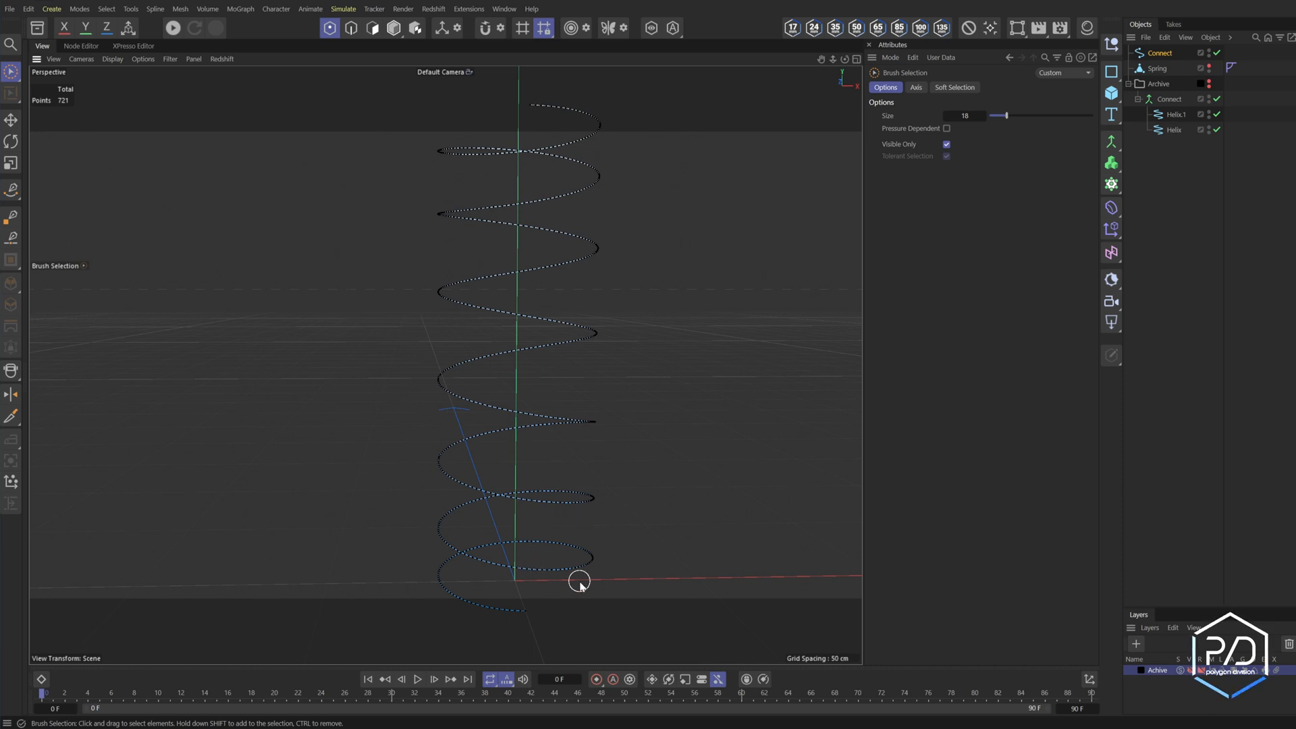
Return to model mode and check the joined spline in the Front view
key(Return)
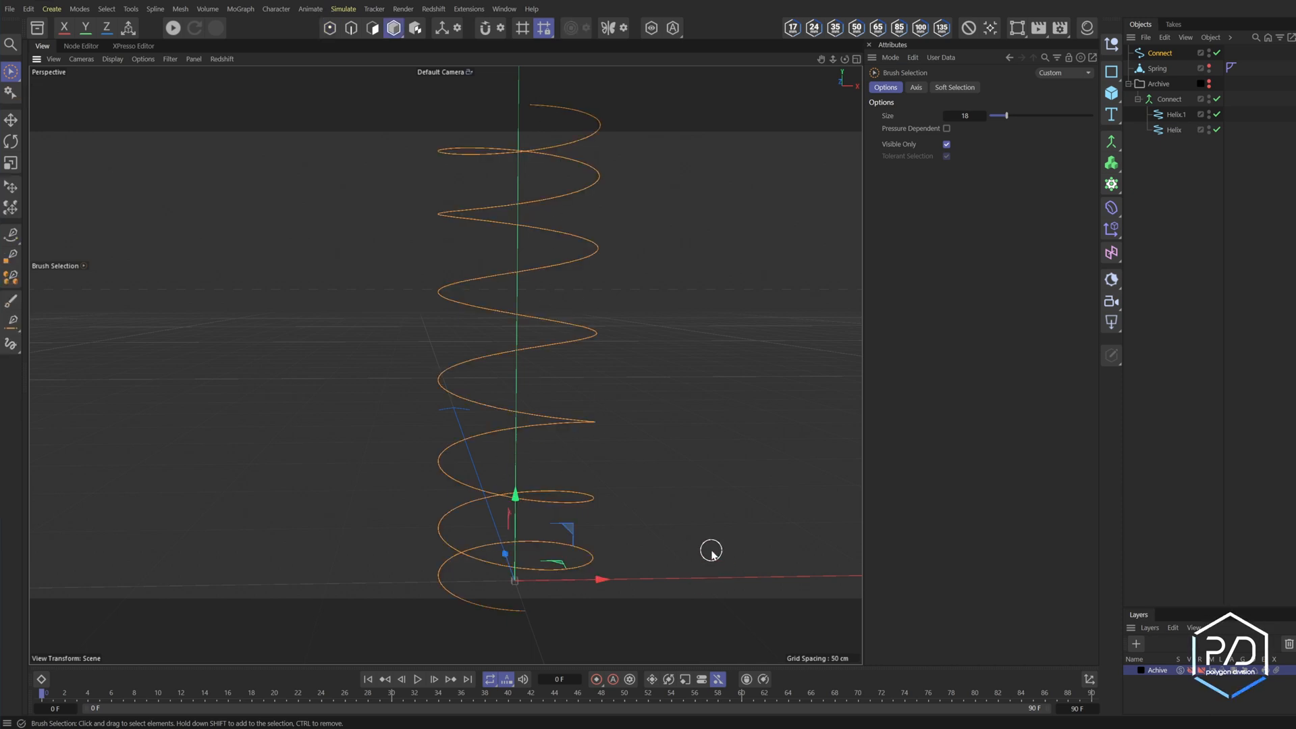
middle_click(704, 533)
middle_click(677, 573)
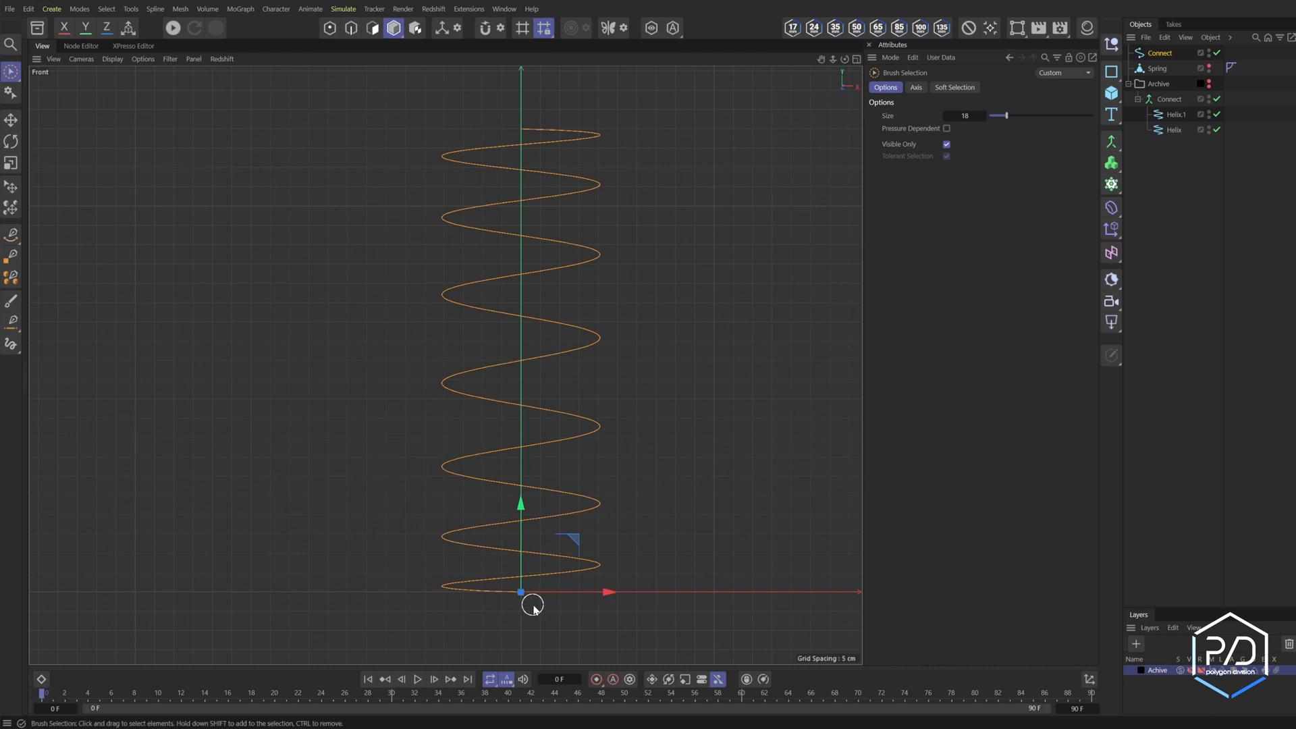
key(F1)
Collapse the Archive folder and add a null named Shock
click(1128, 83)
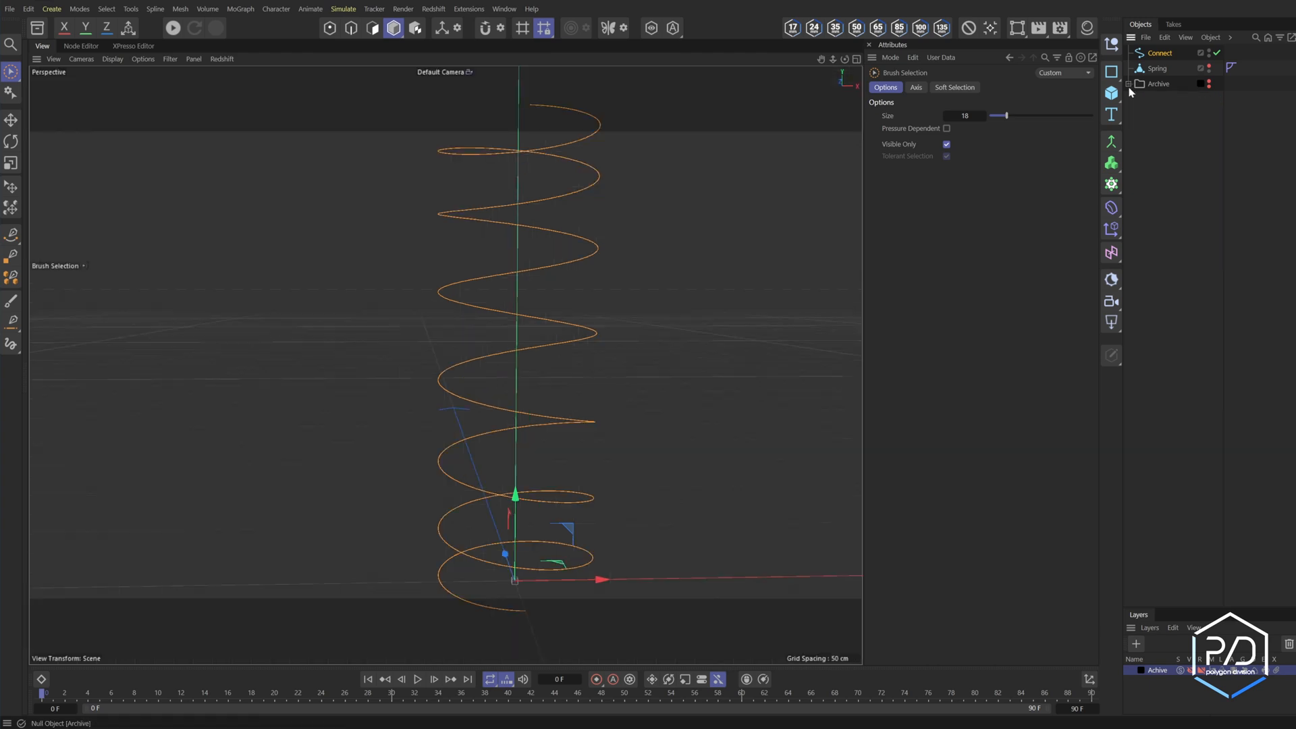
click(1143, 202)
click(1112, 45)
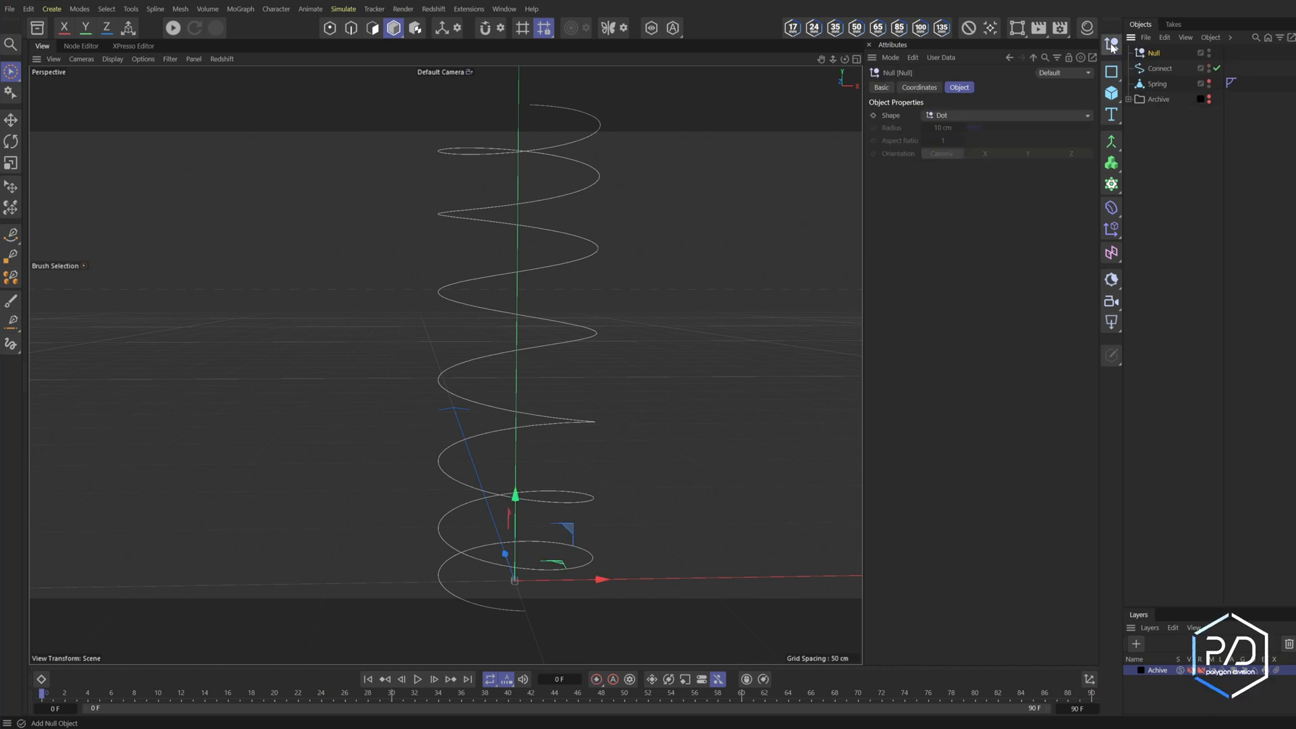
double_click(1154, 52)
text(Shock)
key(Return)
Add a null named Slider and nest it under Shock with the Connect spline inside it
click(1112, 45)
double_click(1154, 52)
text(Slider)
key(Return)
drag(1156, 53, 1173, 70)
Rename the Connect spline as Coil and clear the selection
double_click(1177, 84)
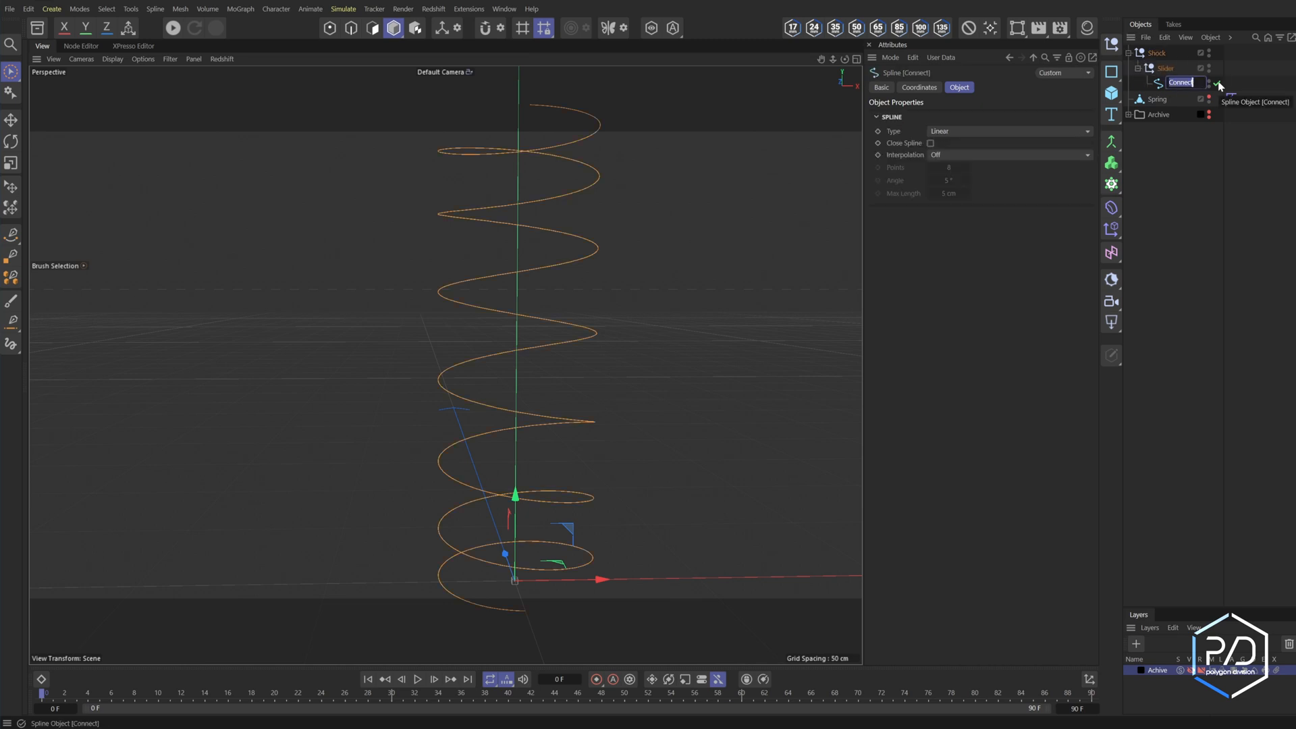
text(Coil)
key(Return)
key(ctrl+shift+a)
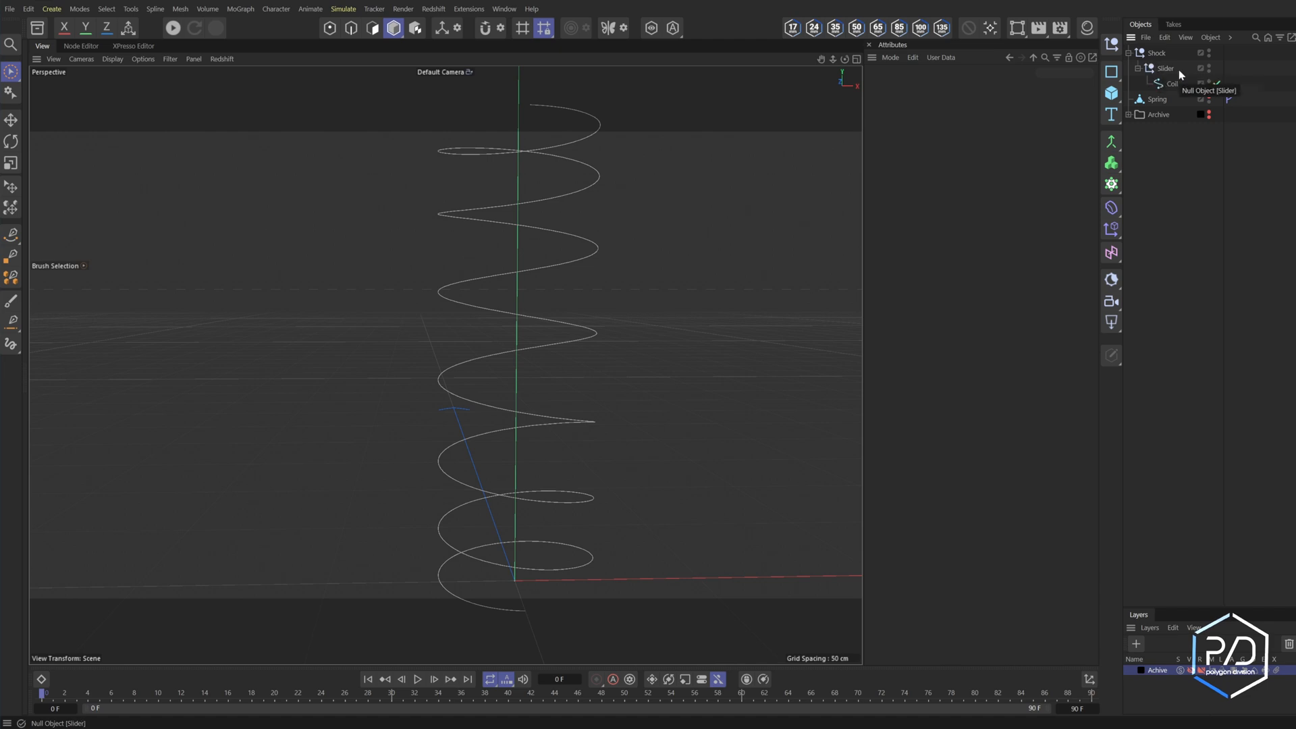
Try moving the Shock null up along Y with its children, and undo the move
click(1163, 69)
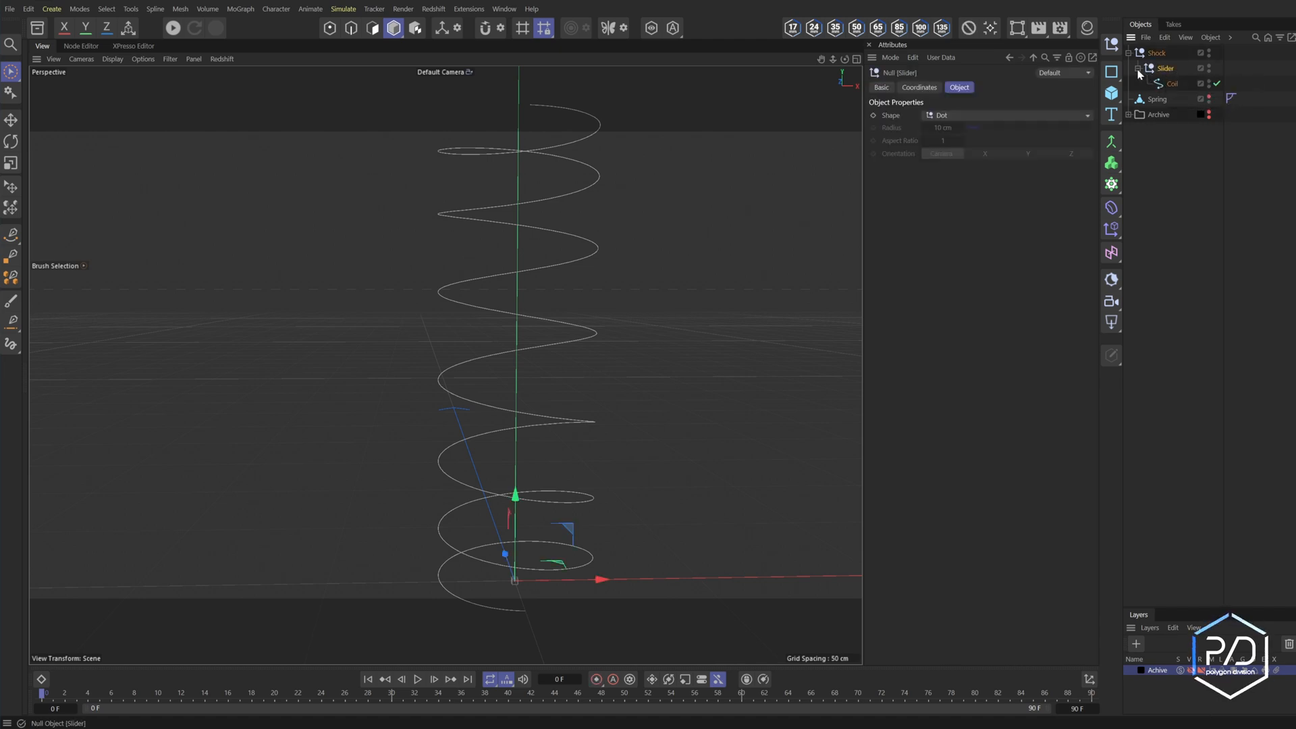
click(1138, 68)
click(1156, 53)
drag(516, 497, 523, 424)
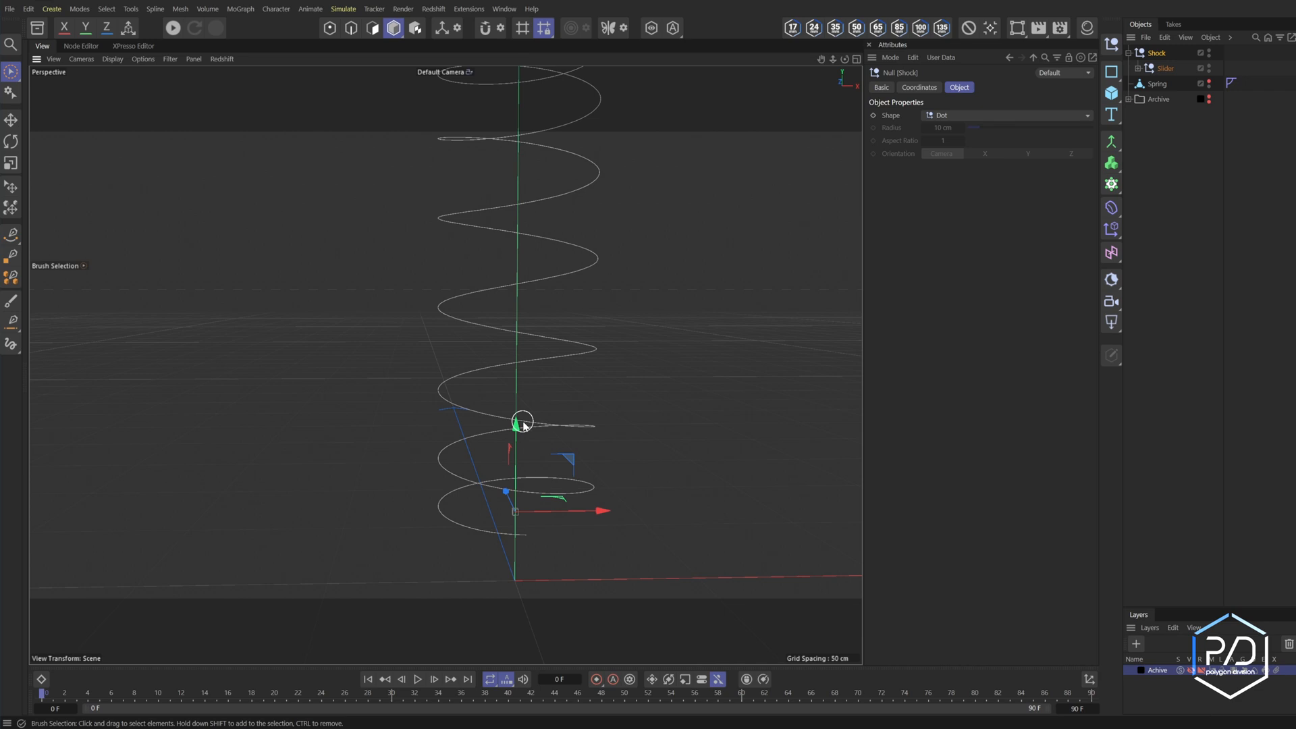
key(ctrl+z)
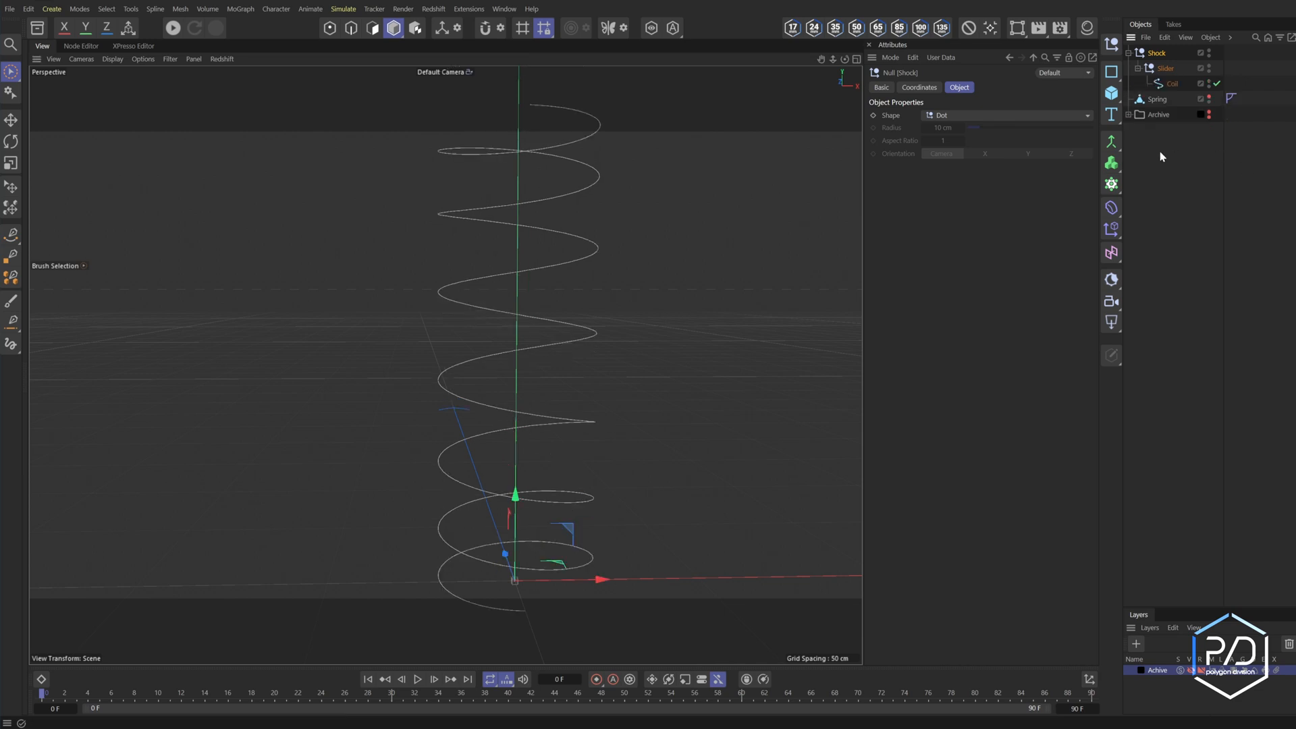
click(1140, 63)
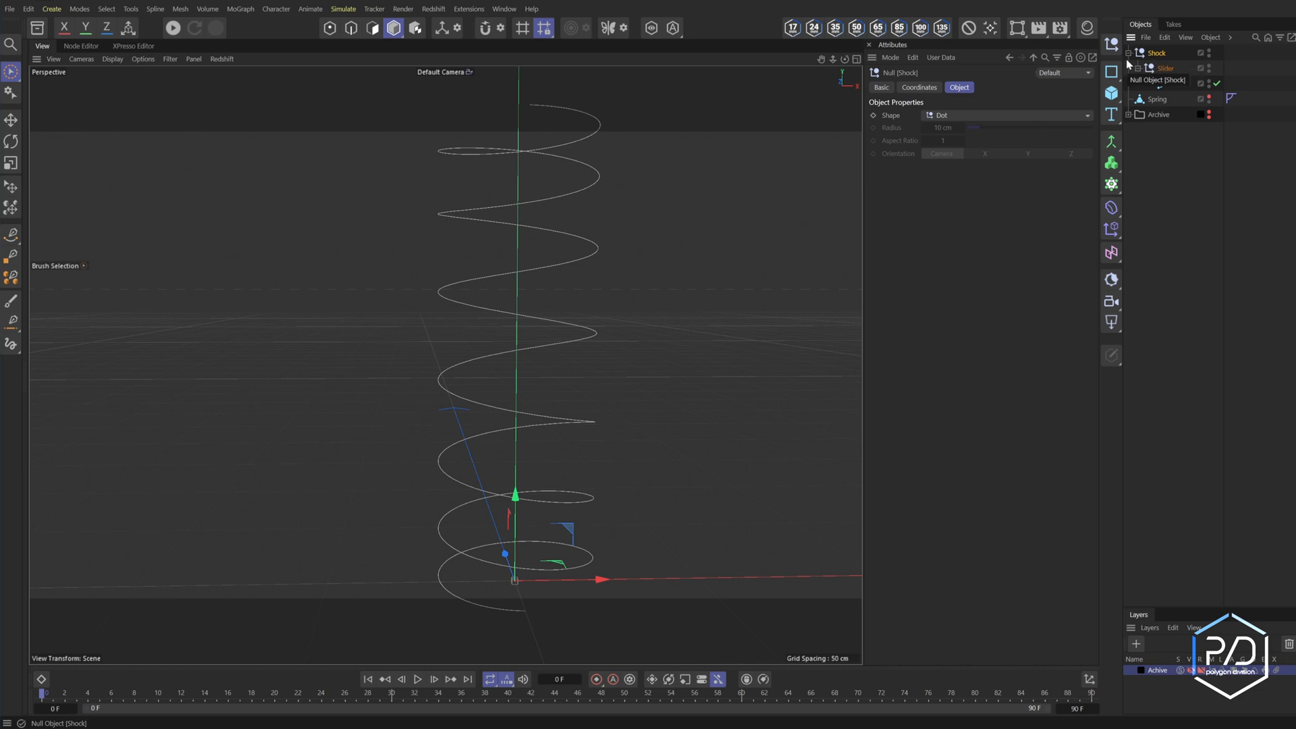
Add a child null named Xpresso under Shock and give it an XPresso tag
shift+click(1111, 44)
double_click(1165, 68)
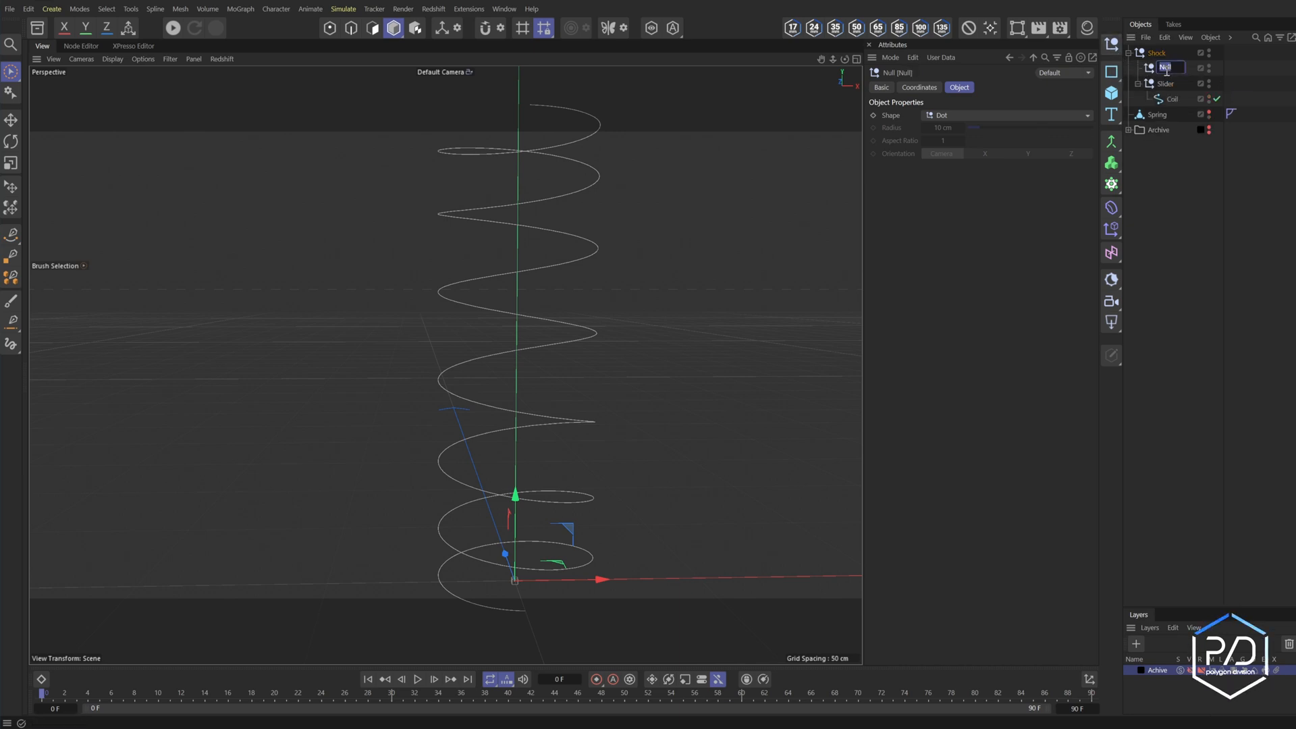
text(Xpresso)
key(Return)
right_click(1165, 69)
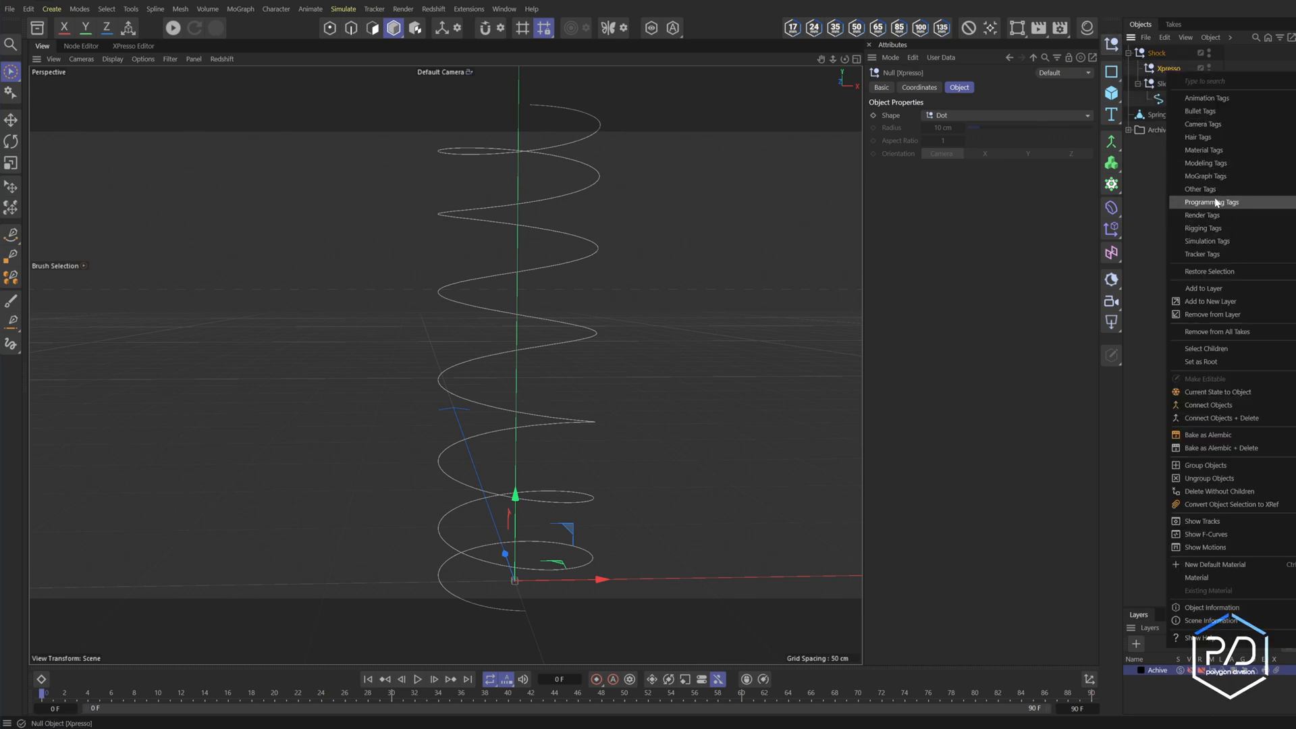
click(1062, 254)
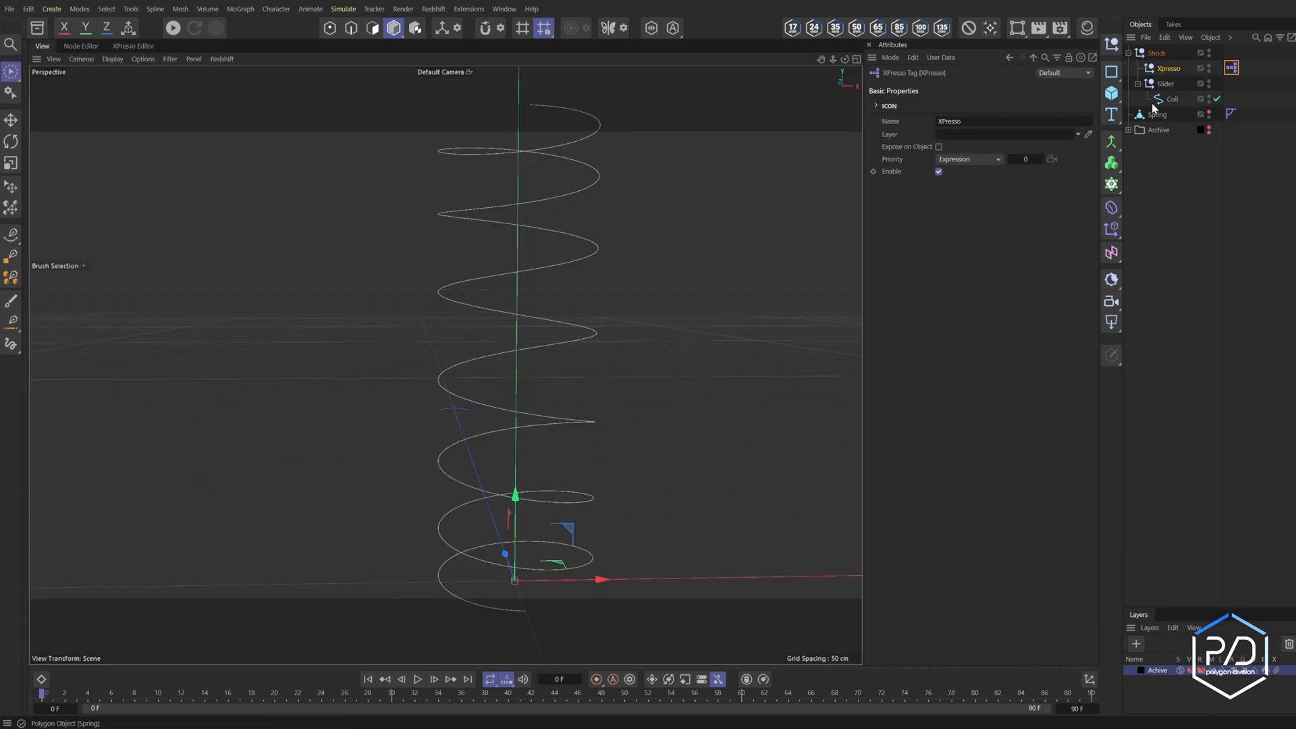
Open the XPresso tag's graph and add the Slider null as a node with a Position Y input
click(1162, 83)
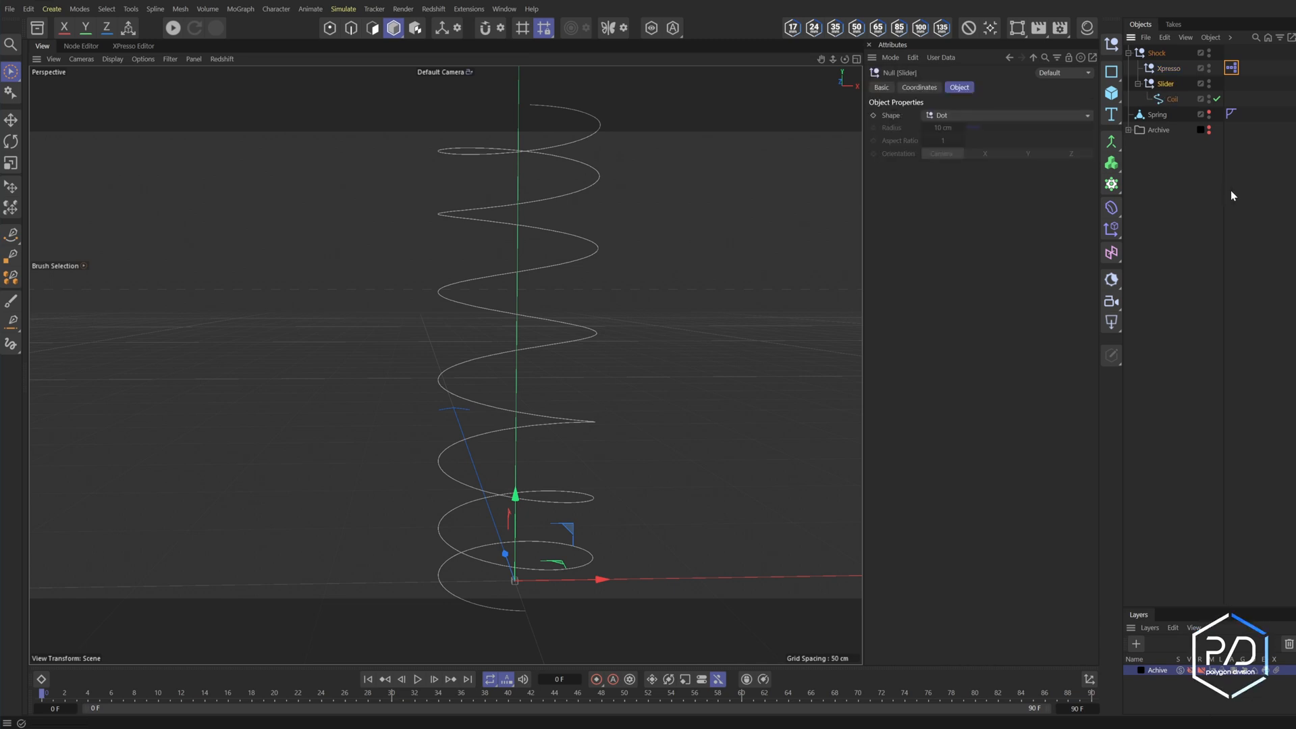
double_click(1232, 67)
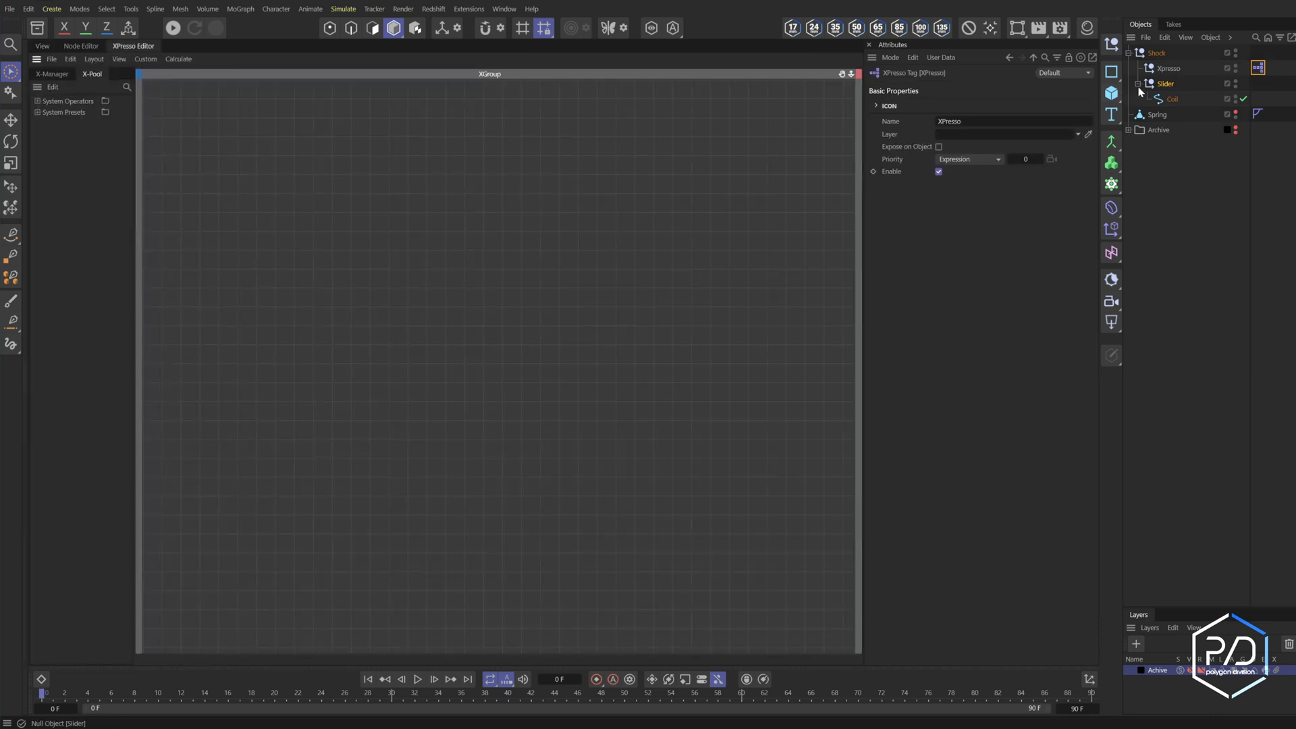
drag(842, 272, 718, 326)
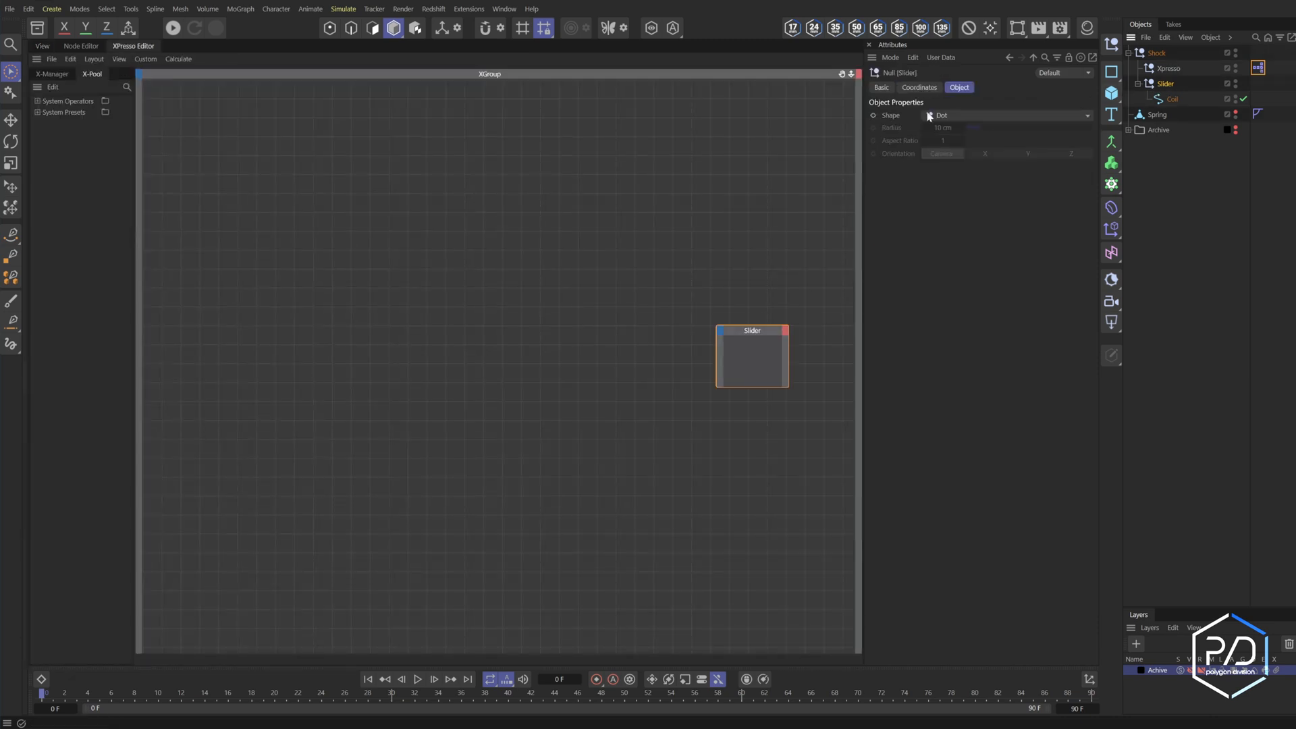
click(919, 87)
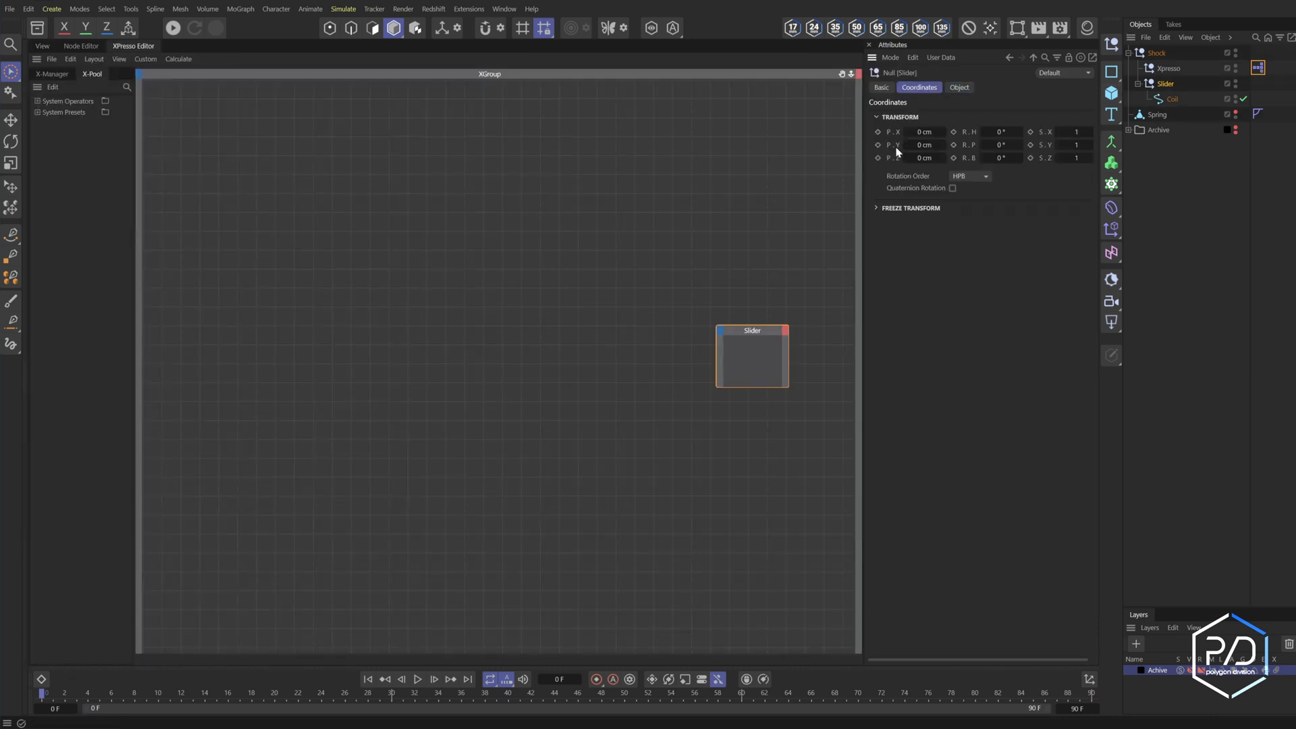
drag(898, 151, 719, 334)
Add the Shock null as a node in the graph and give it a user data group named Shock CTRL
click(1161, 54)
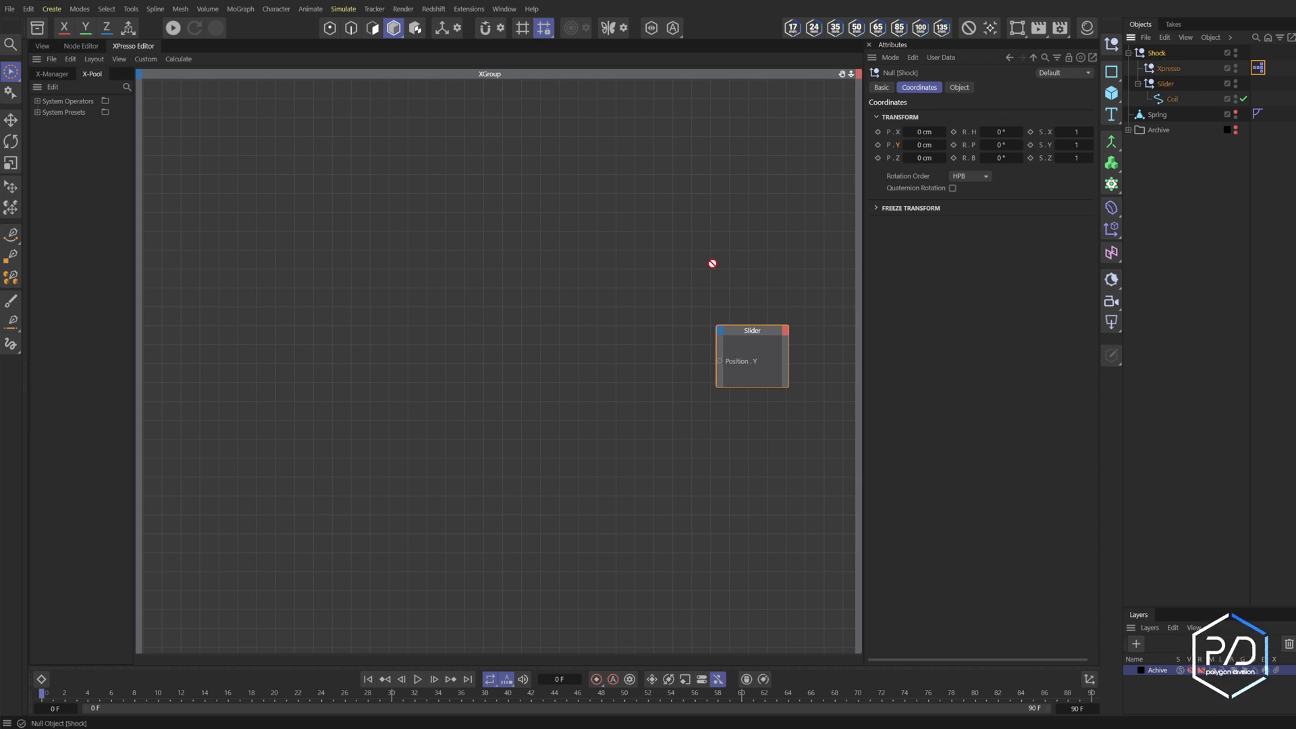
drag(712, 263, 365, 310)
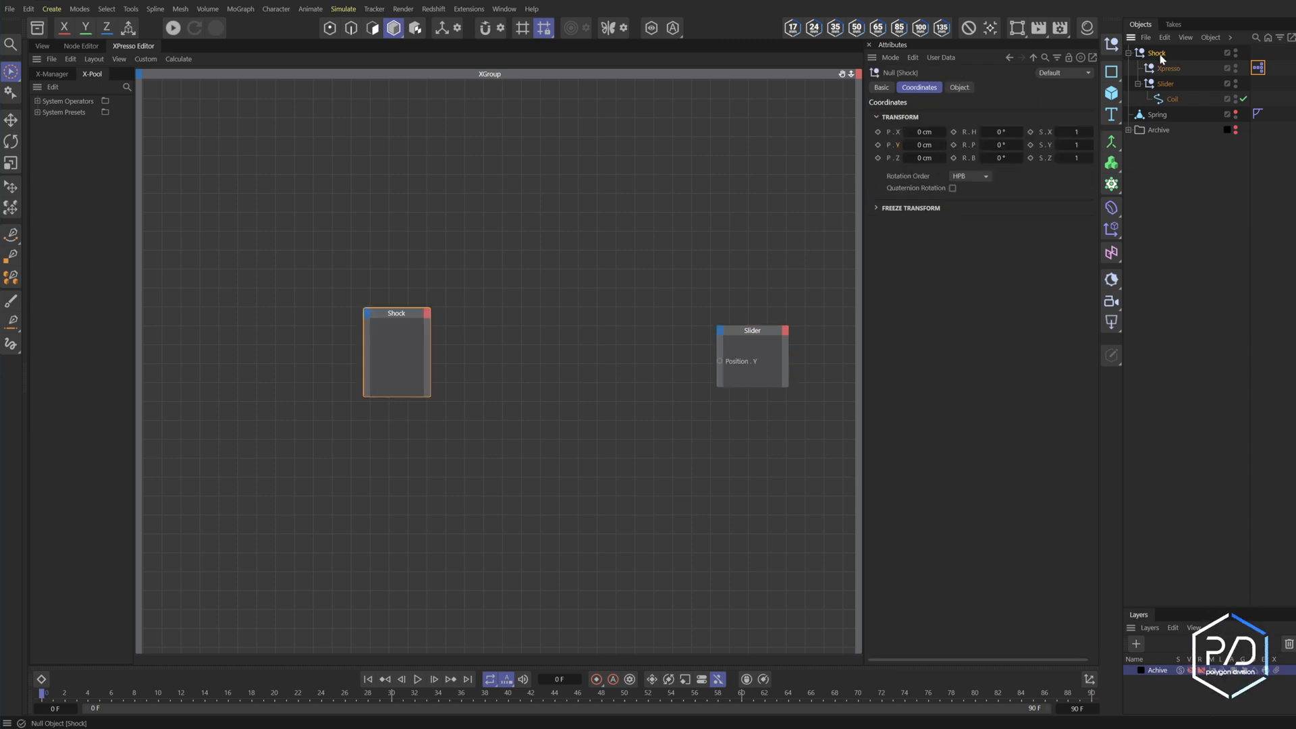
click(959, 87)
click(940, 57)
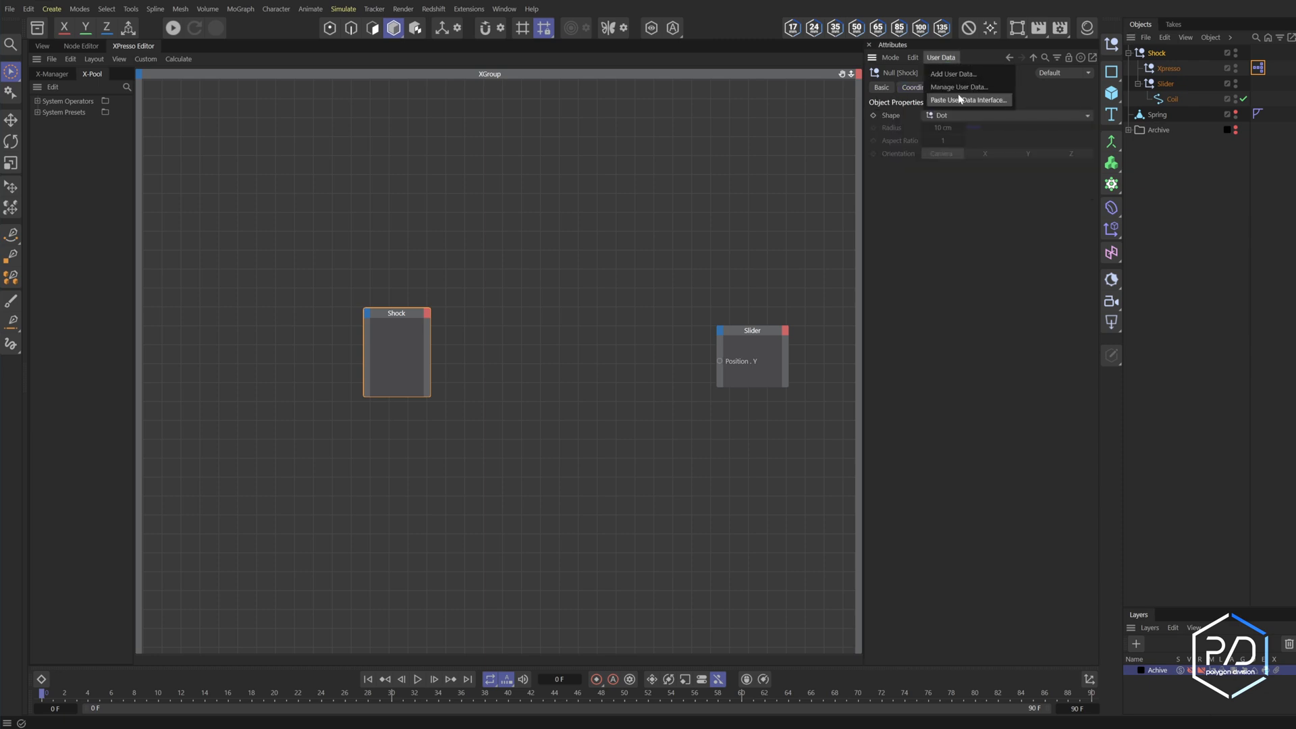
click(958, 87)
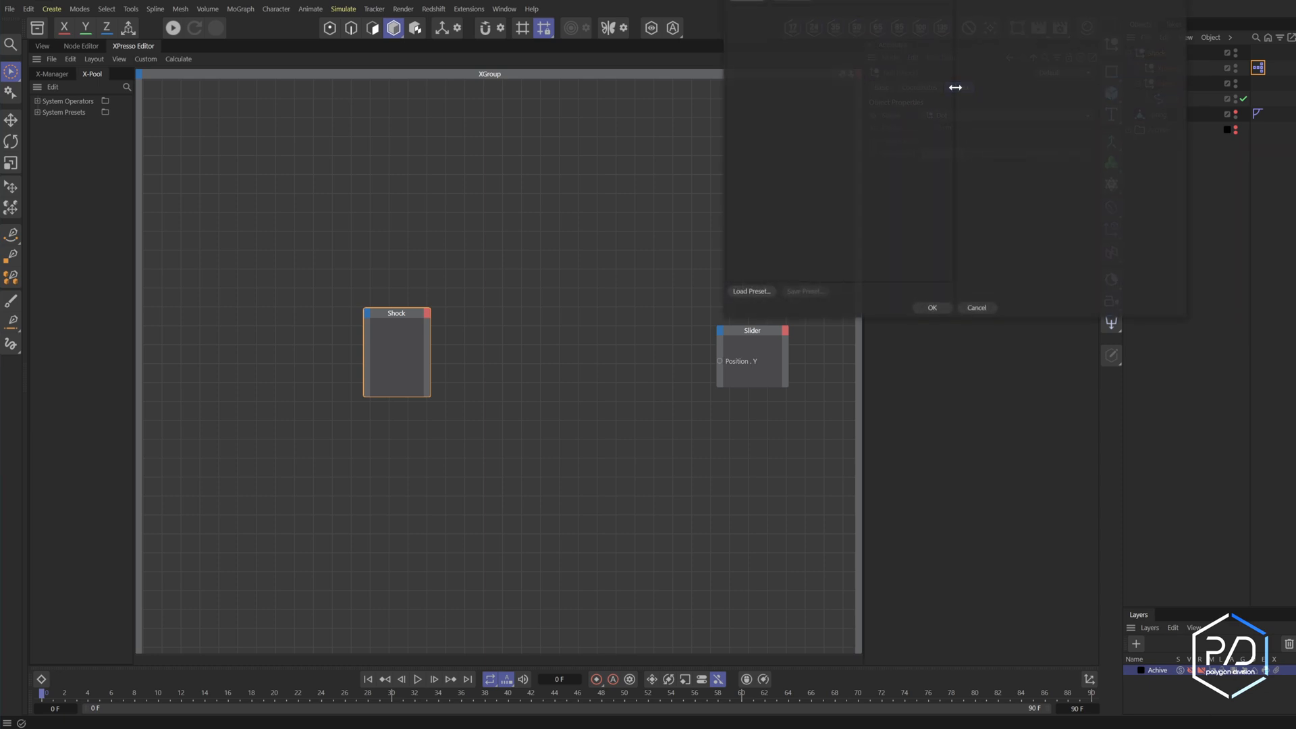
click(455, 196)
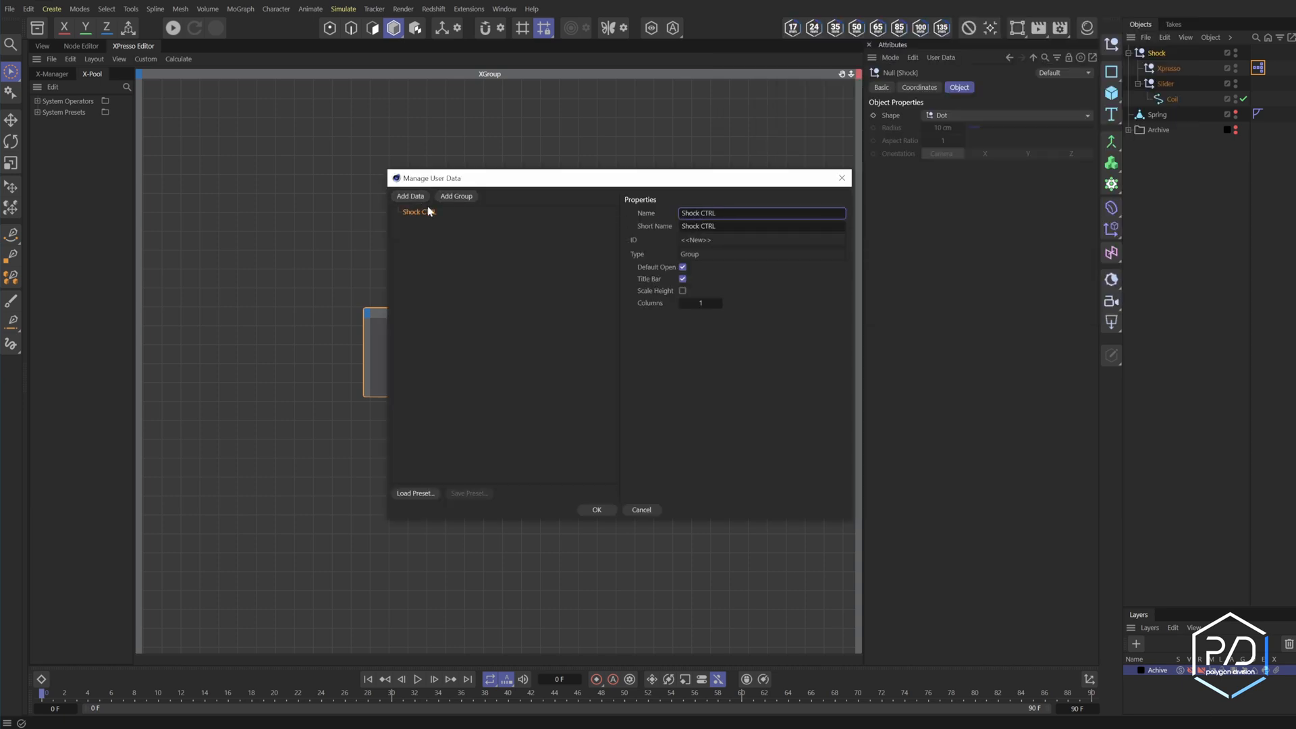
Add a user data entry named Compression to the Shock CTRL group with a Float Slider interface, and accept the user data
click(410, 196)
click(709, 224)
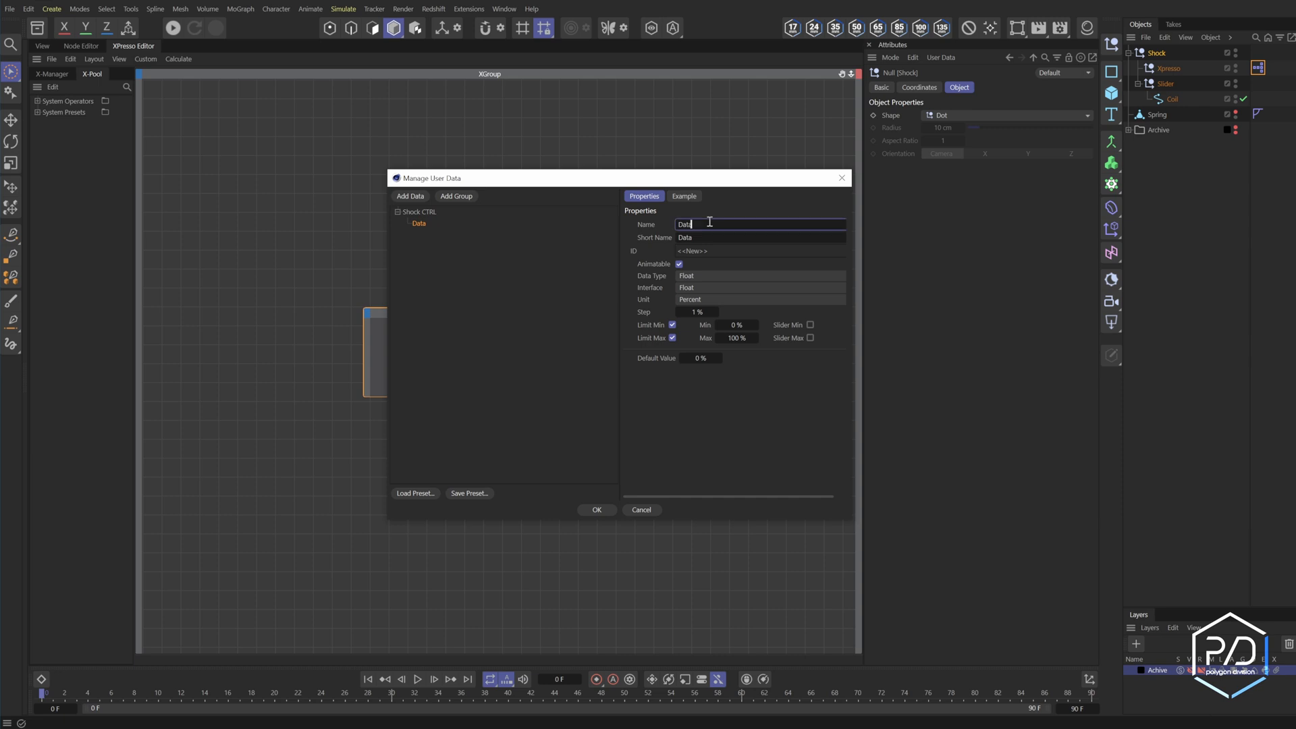
text(Compression)
click(709, 293)
click(719, 318)
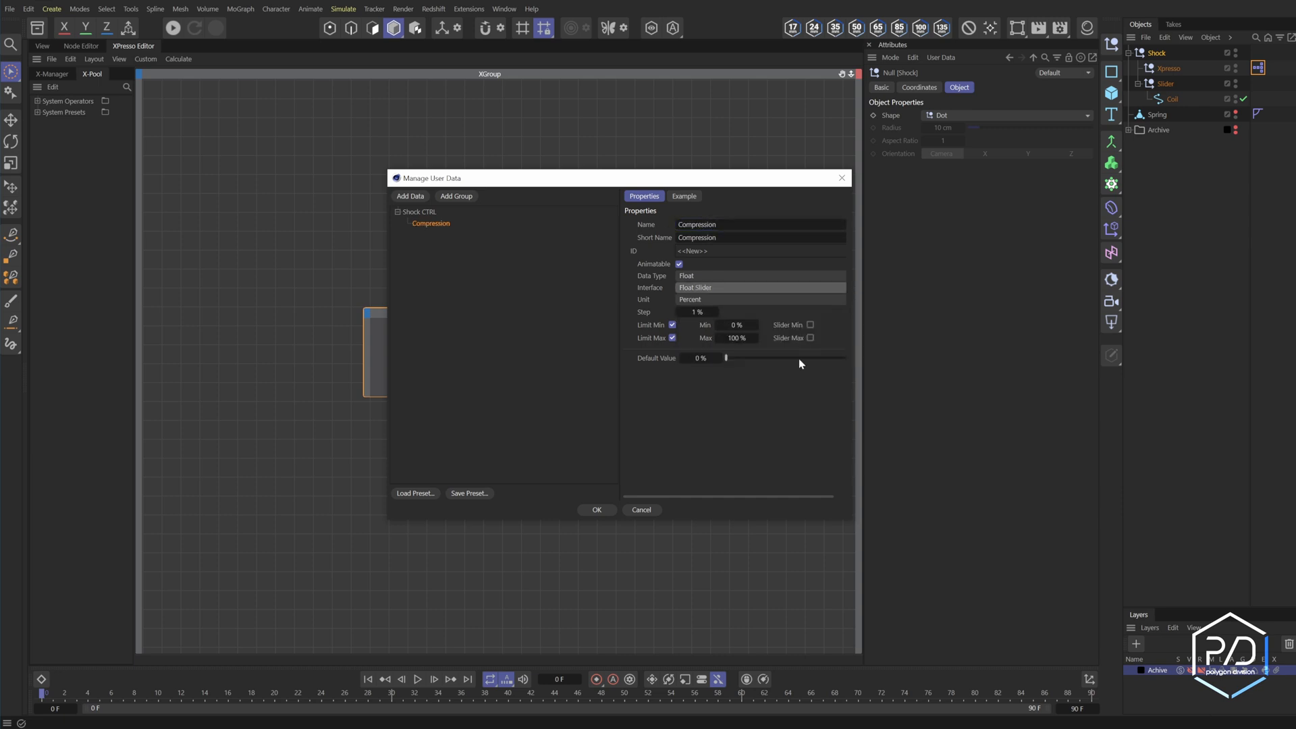
drag(799, 359, 684, 405)
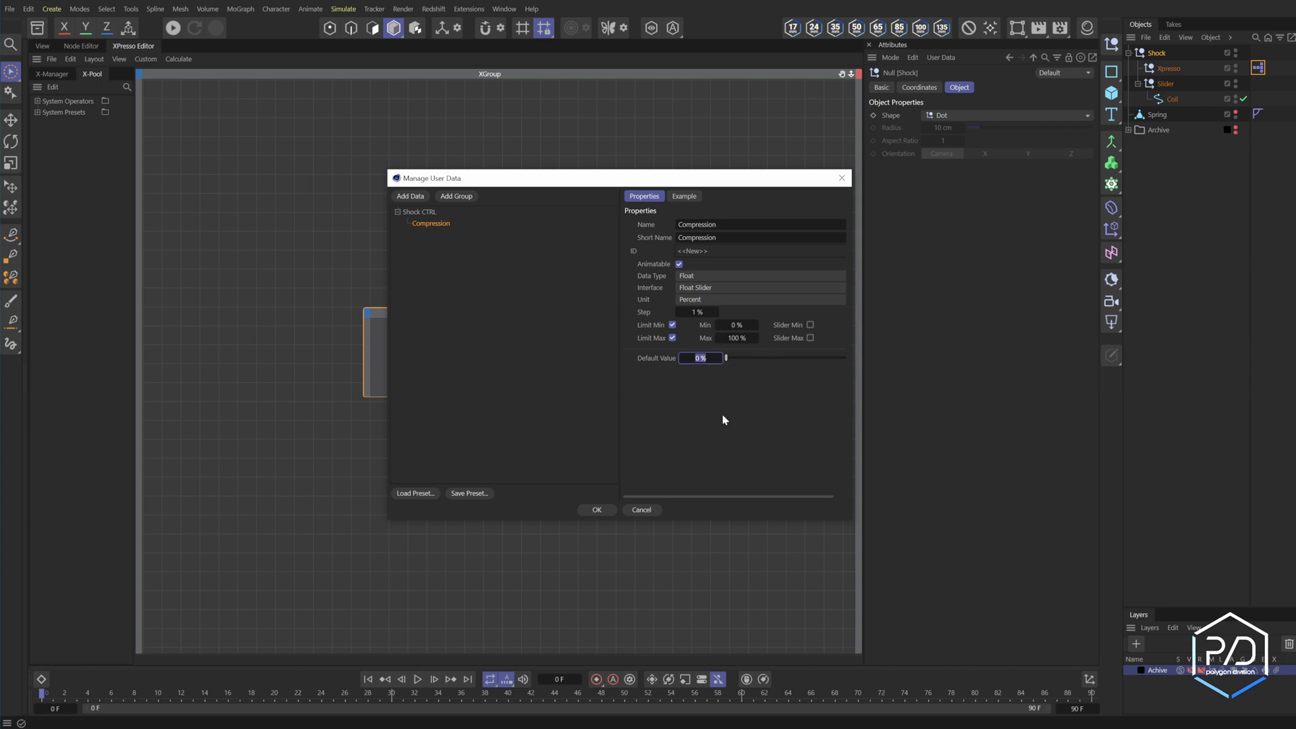
click(604, 510)
Expose the Shock CTRL Compression value as an output port on the Shock node
click(992, 89)
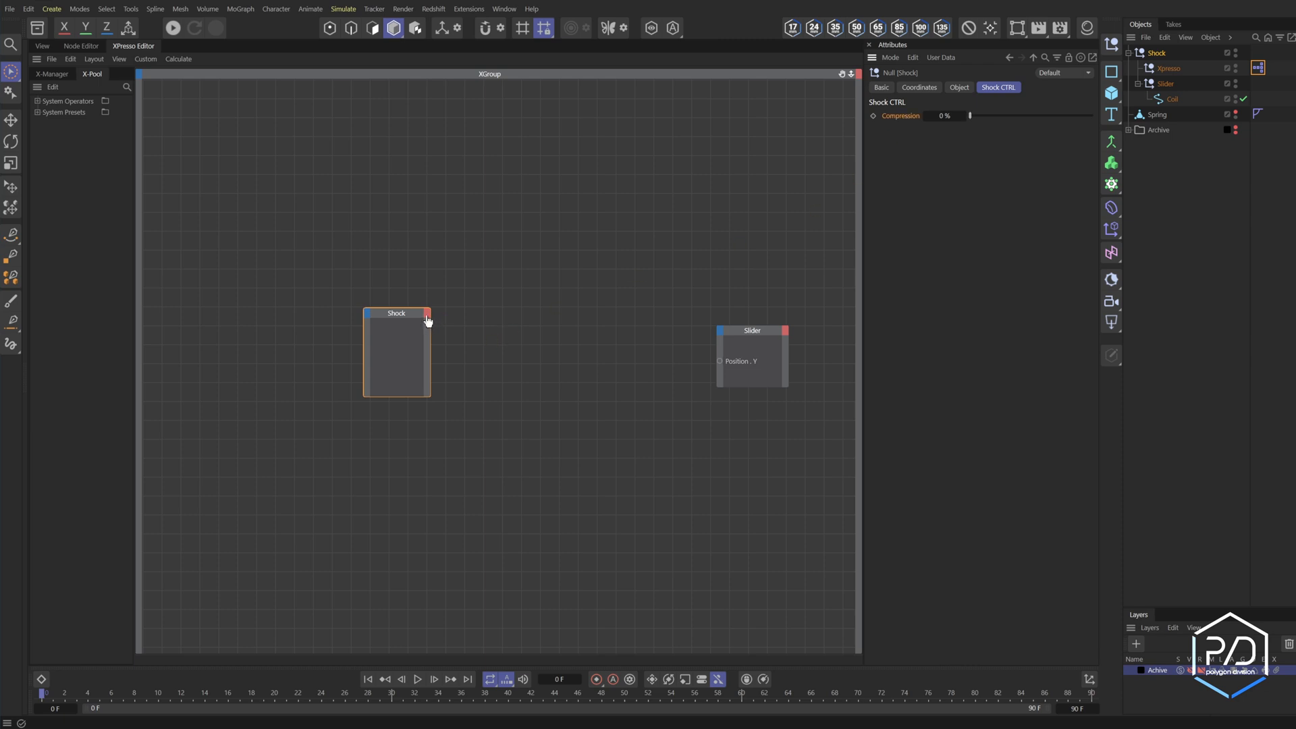
drag(427, 316, 426, 317)
click(565, 356)
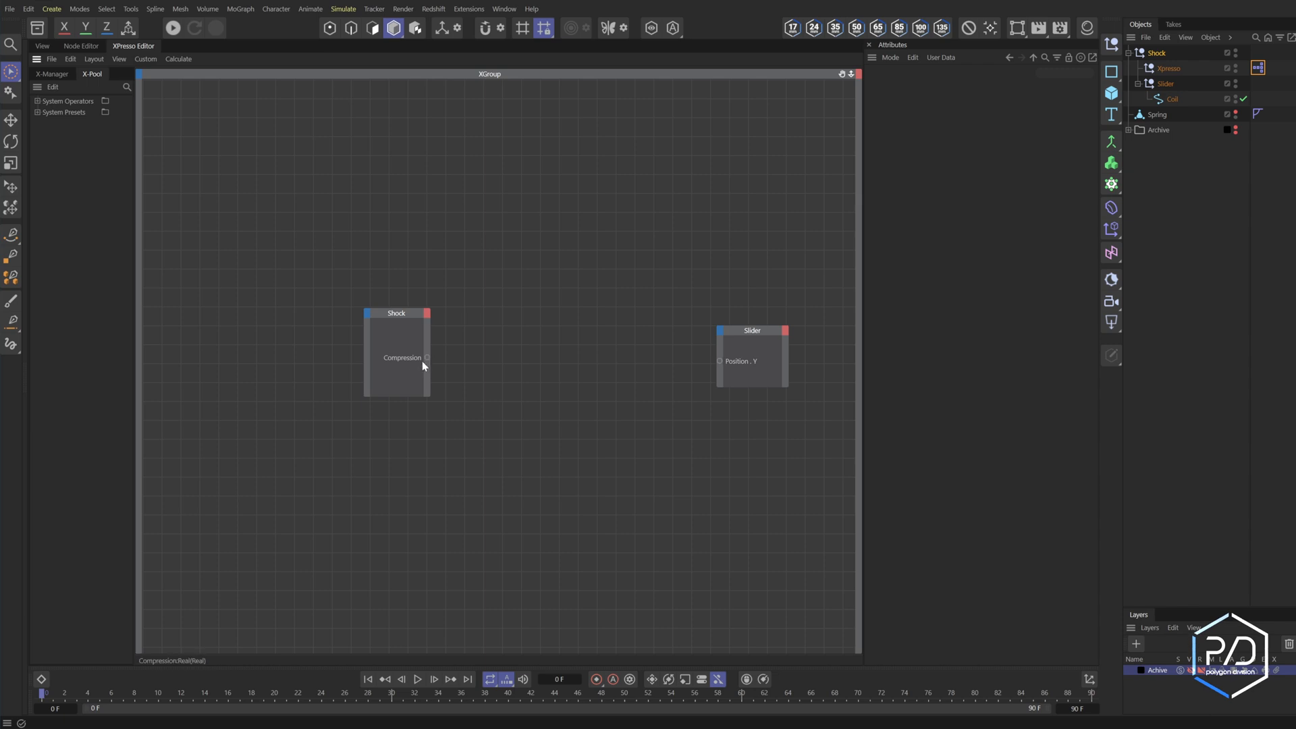
Add a Range Mapper node between the Shock and Slider nodes
right_click(568, 369)
mouse_move(600, 393)
mouse_move(658, 394)
mouse_move(737, 439)
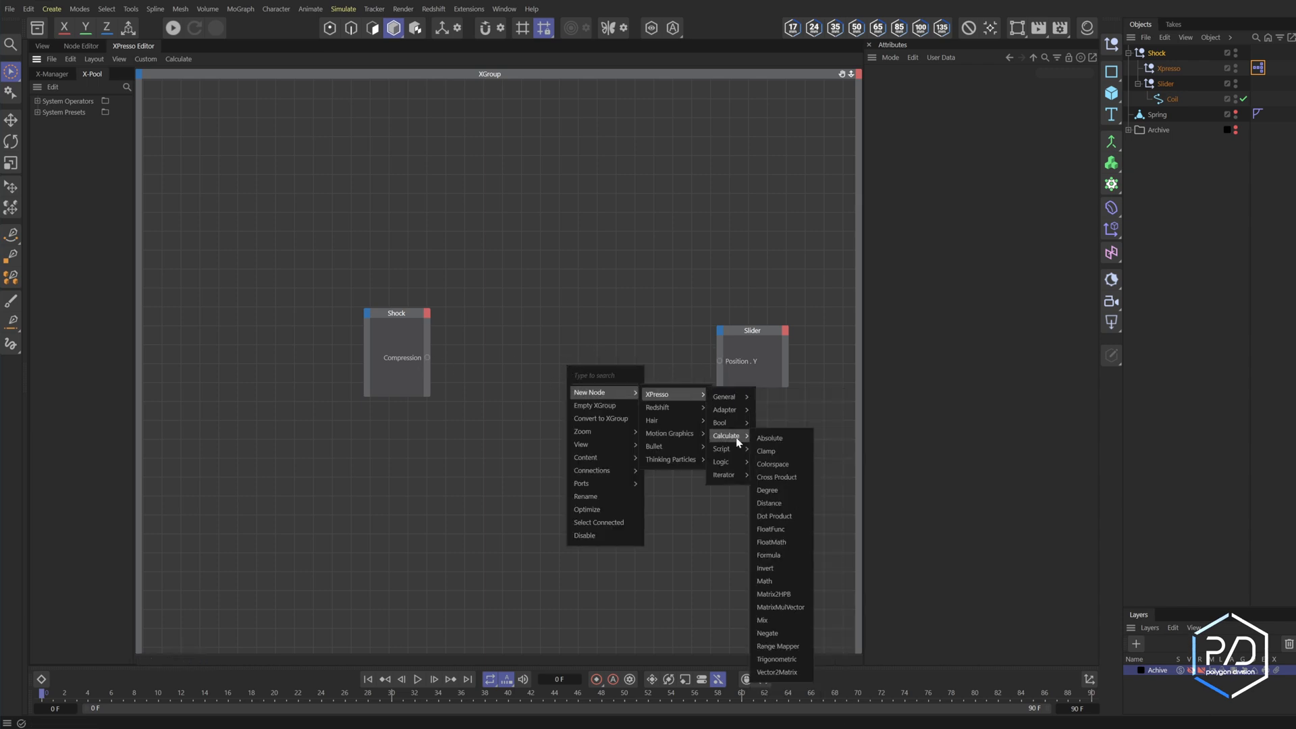
click(778, 646)
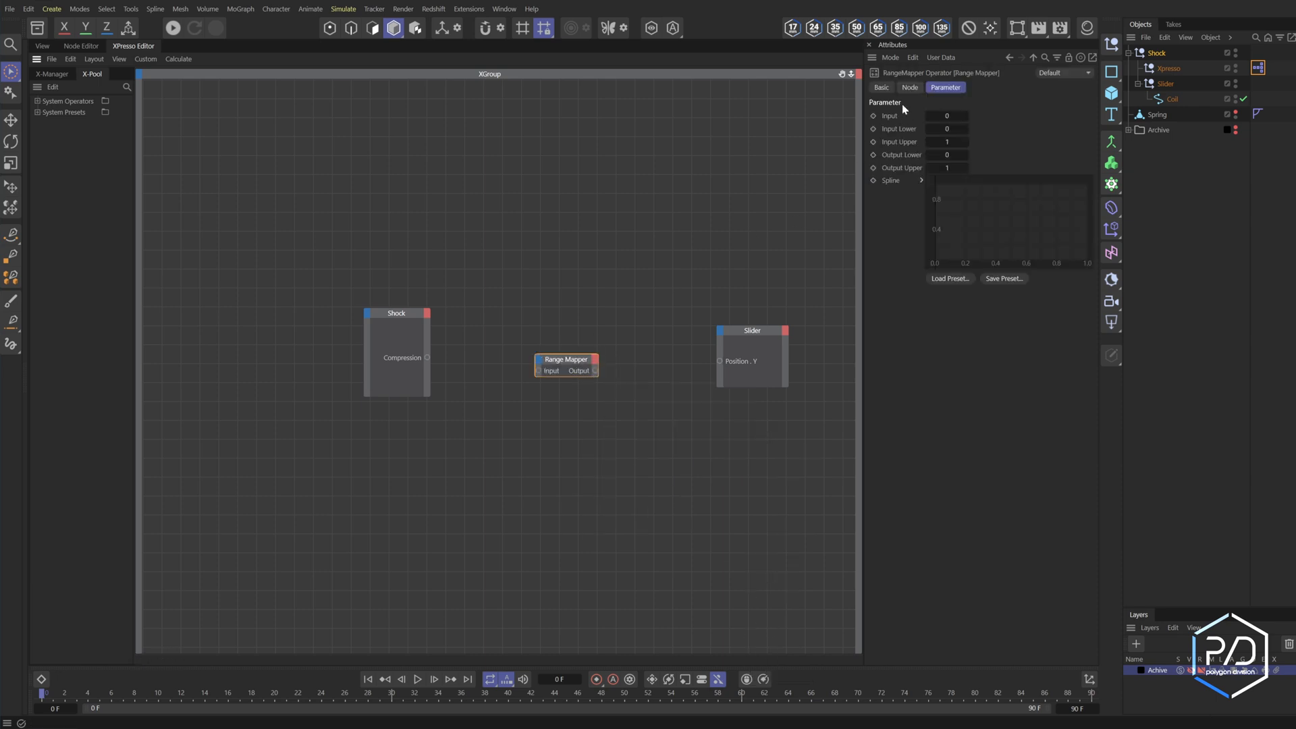
Set the Range Mapper's input range to Percent and connect Shock's Compression output to its input
click(911, 88)
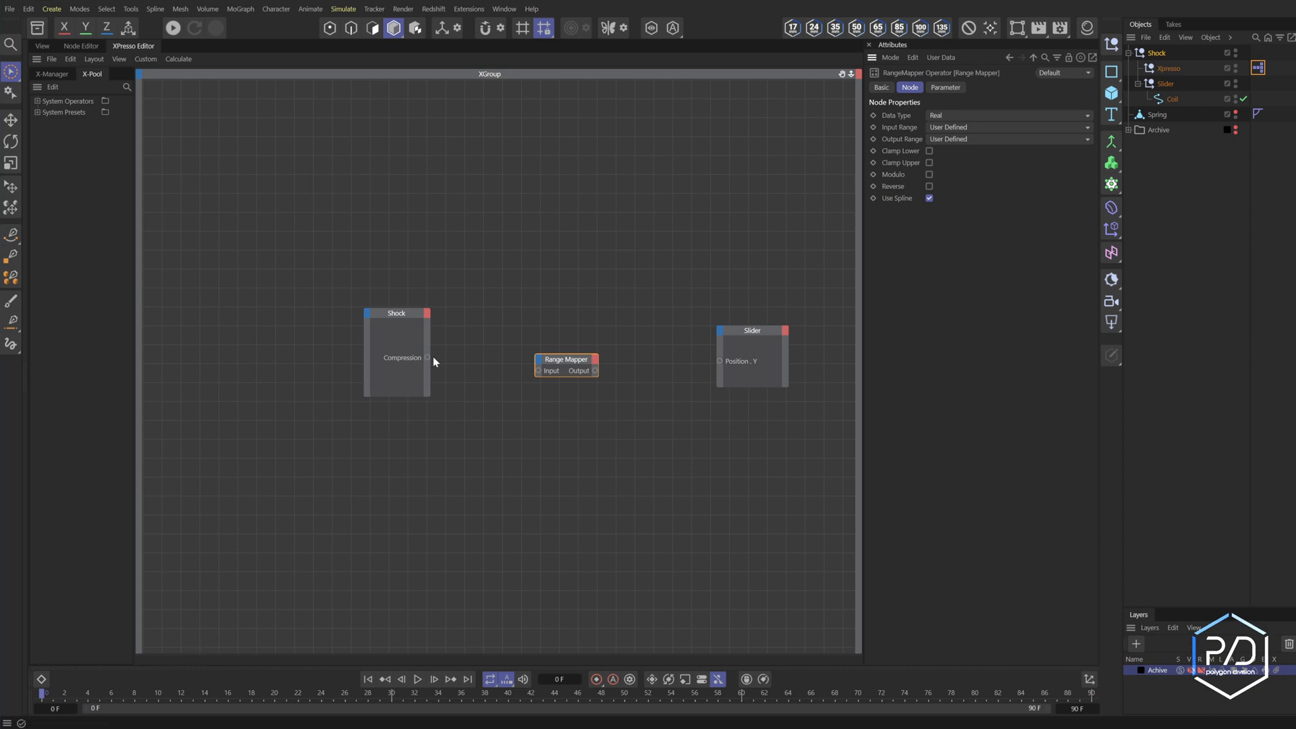
click(965, 130)
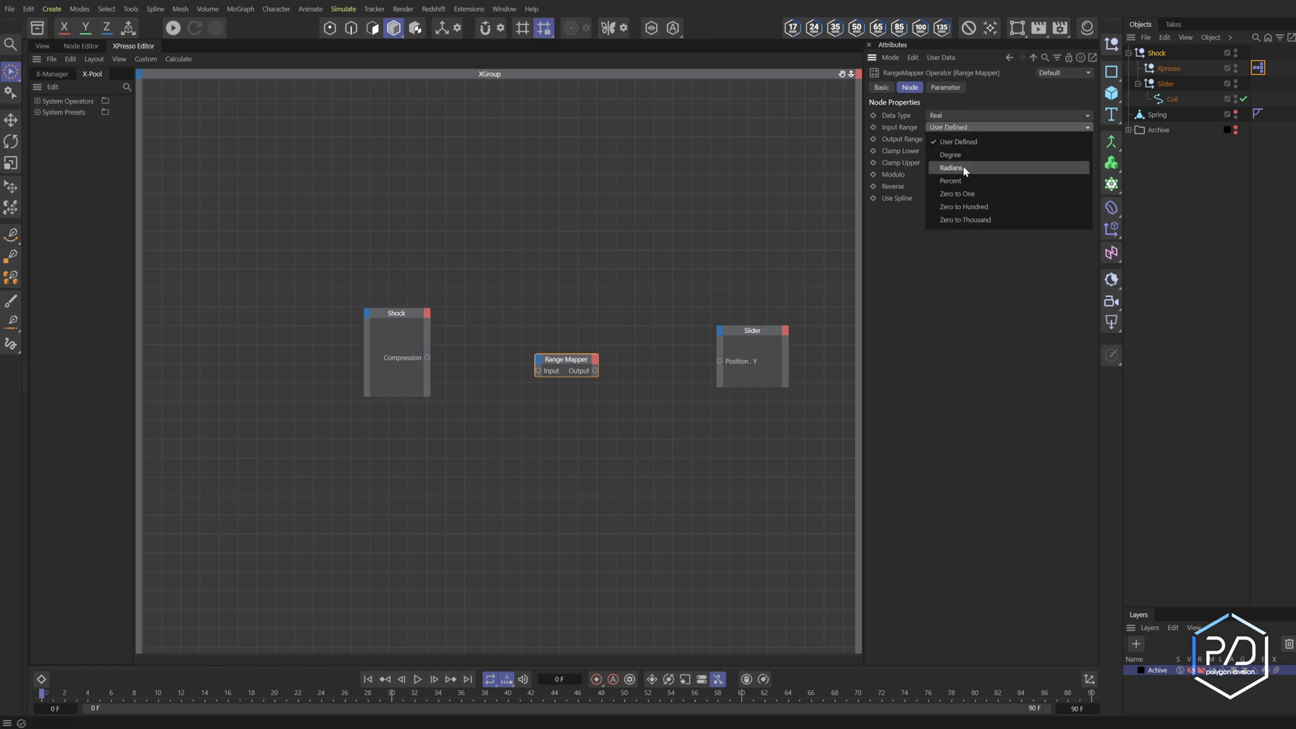
click(952, 173)
drag(427, 358, 539, 370)
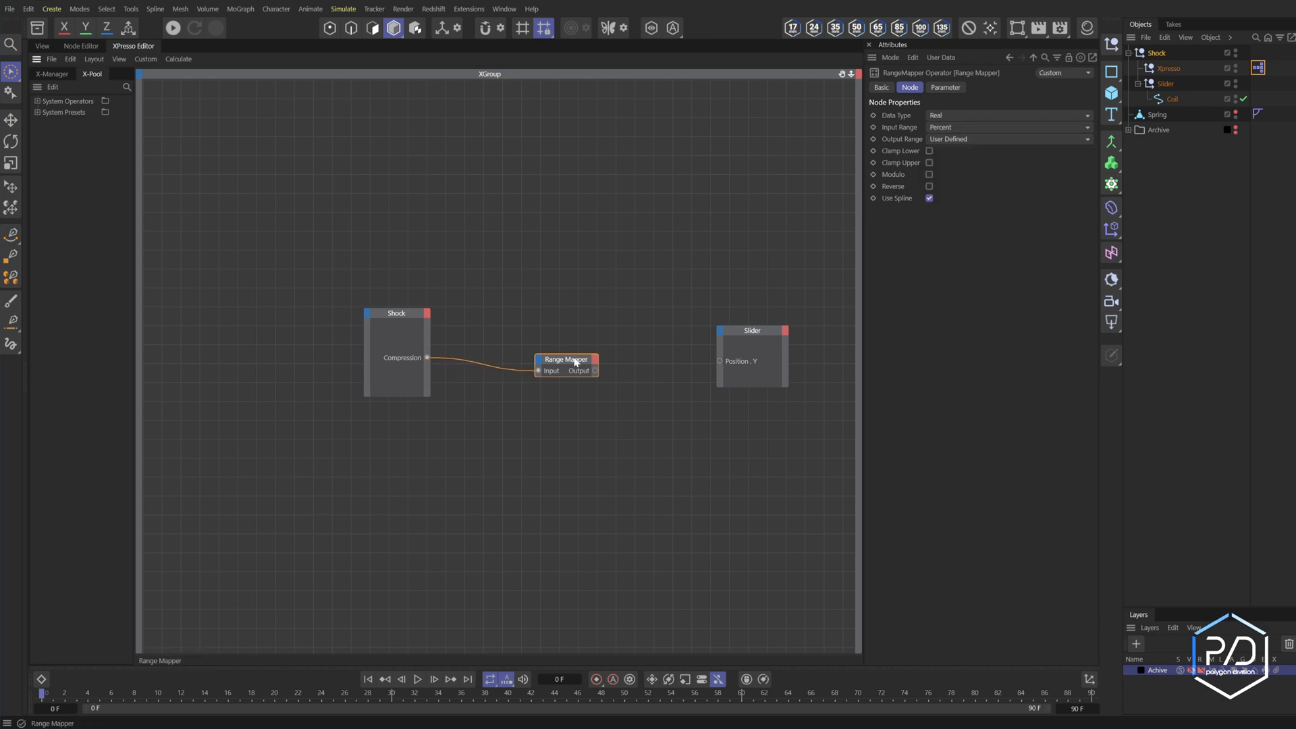
Try raising the Slider null to 42 cm along Y to judge its travel, and reset its Y position to 0 cm
click(733, 330)
click(566, 359)
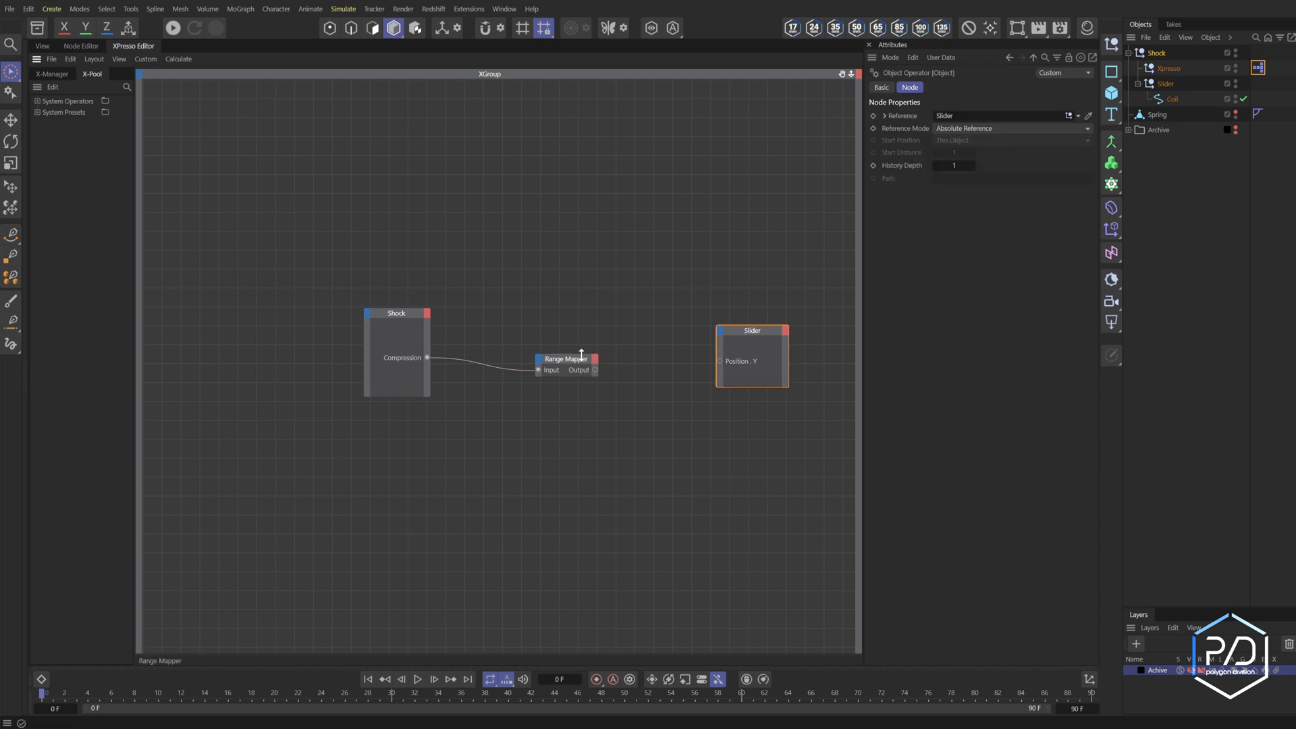
click(945, 87)
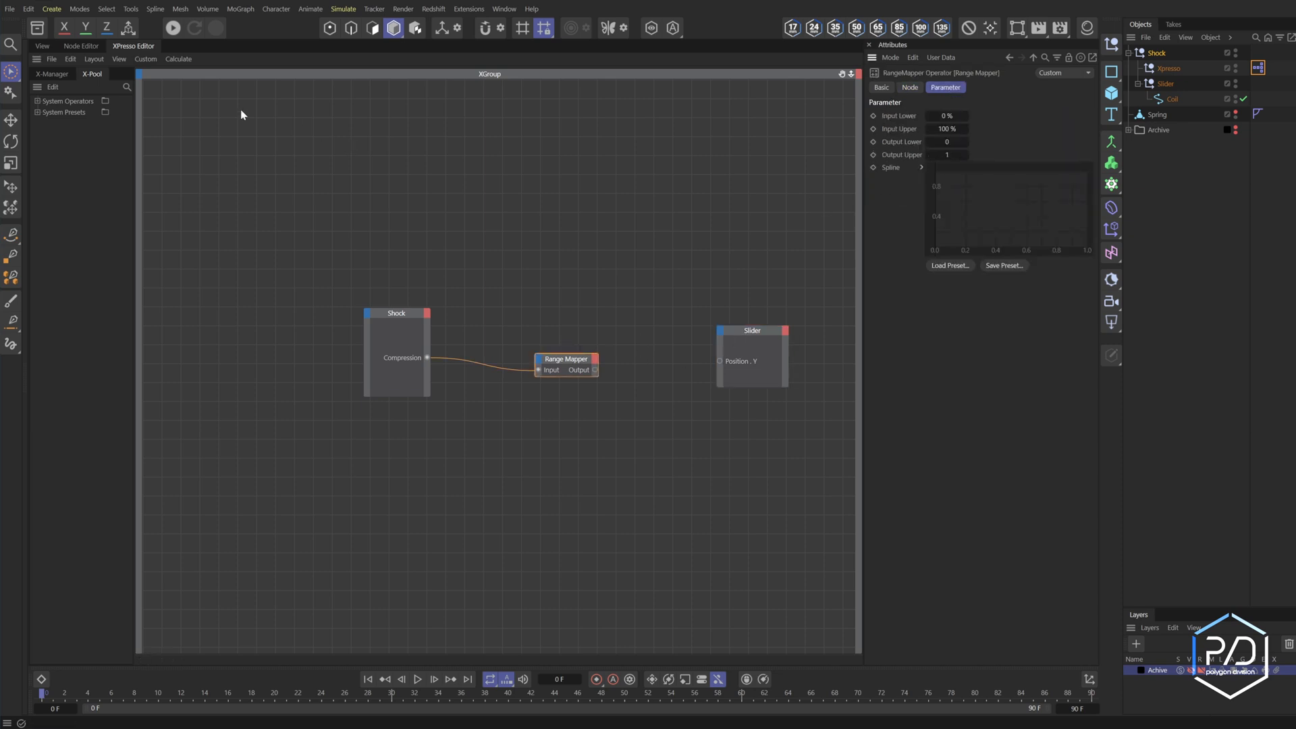
click(44, 47)
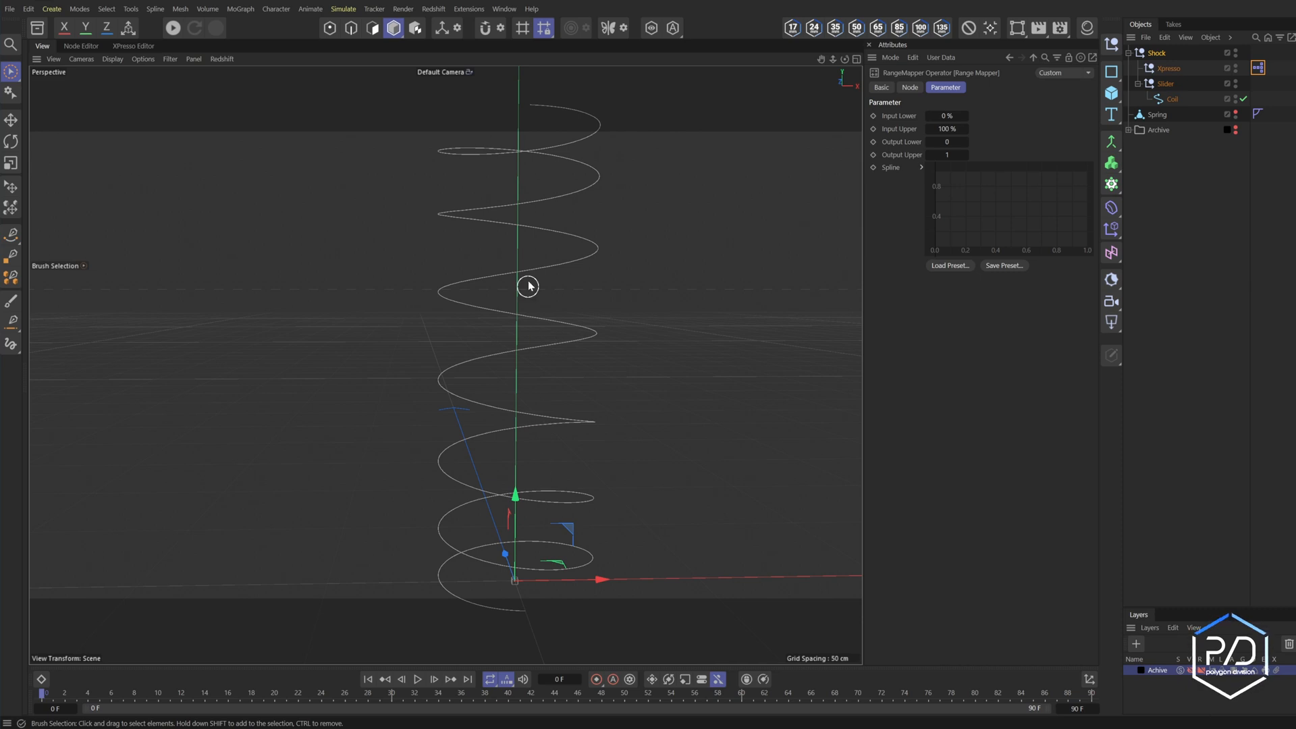
click(1164, 85)
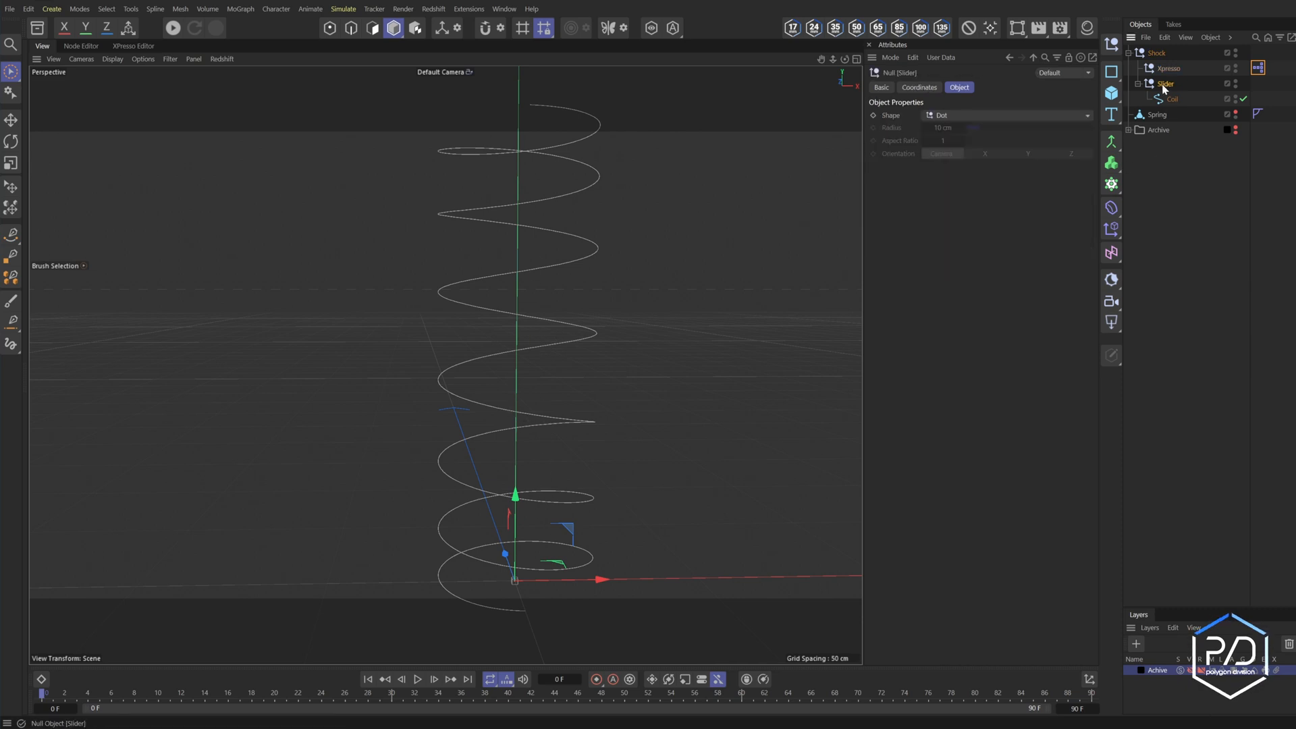
click(918, 88)
drag(924, 144, 969, 163)
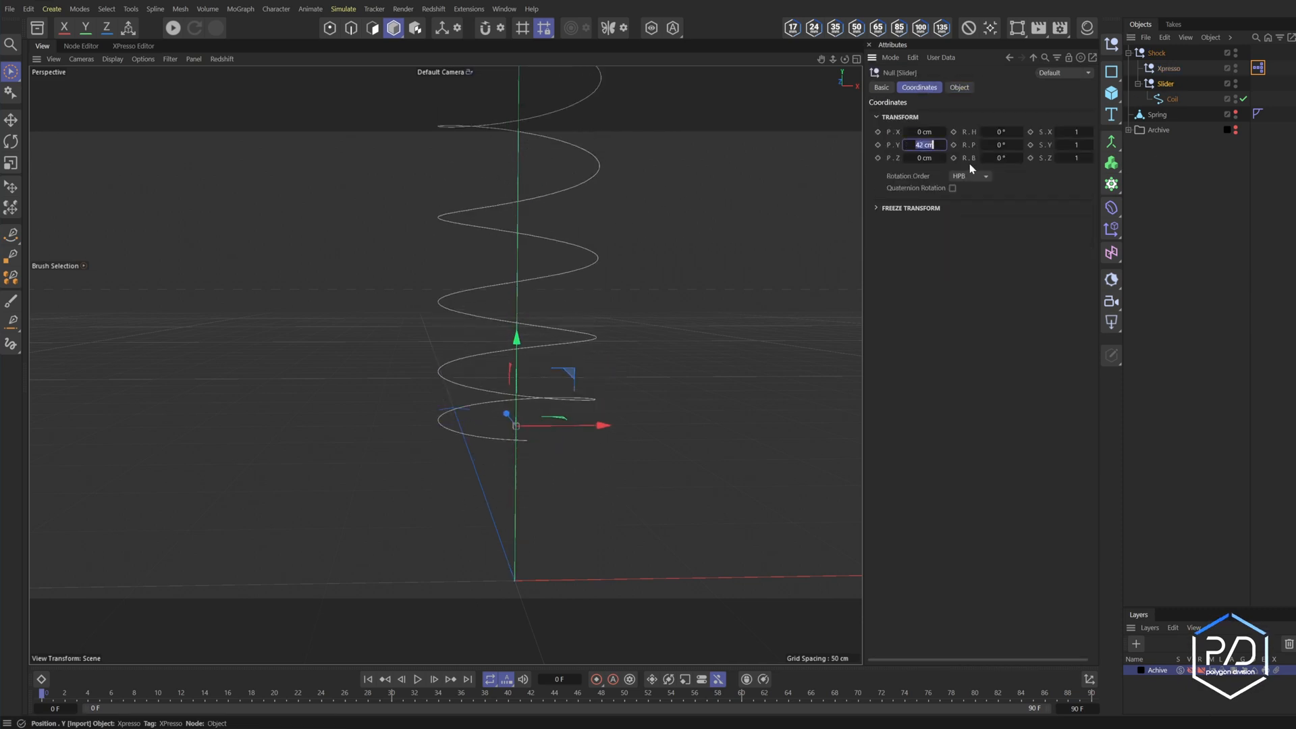
text(0)
key(Return)
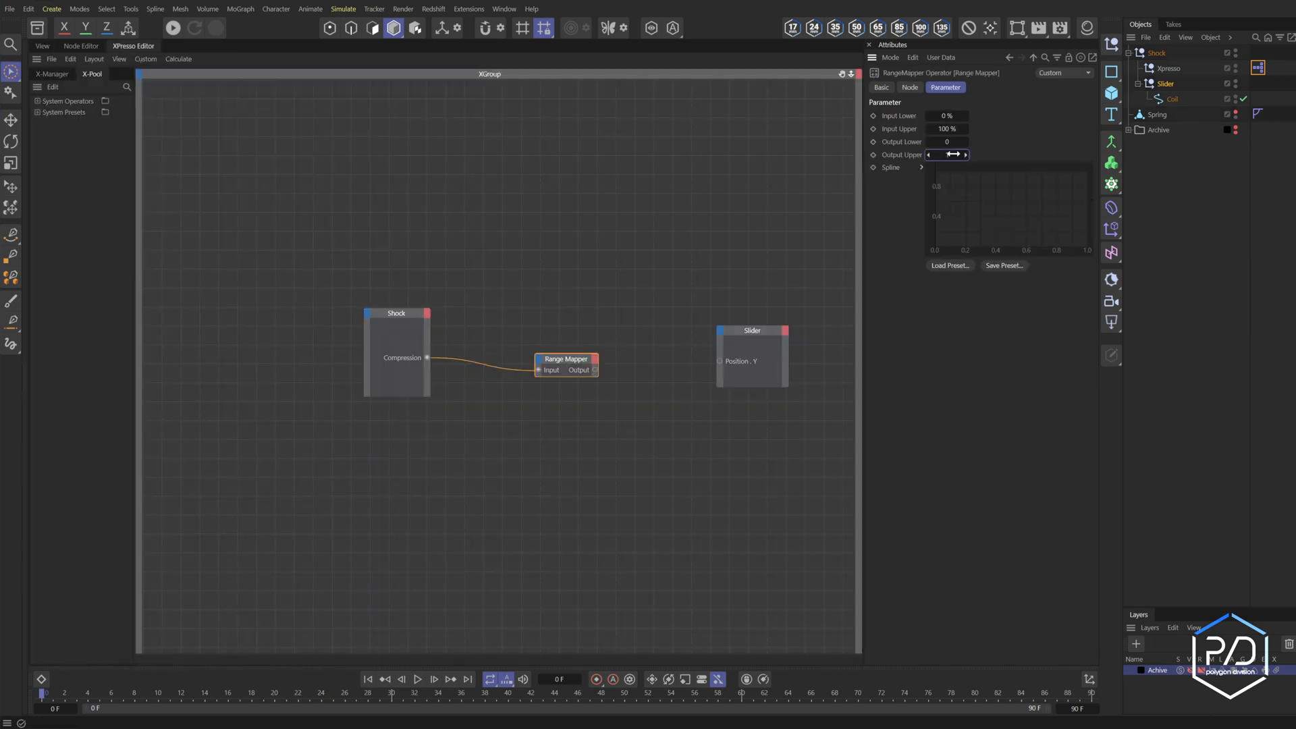
Set the Range Mapper's Output Upper to 50 and add a Constant node named Amount to the graph
text(50)
click(515, 240)
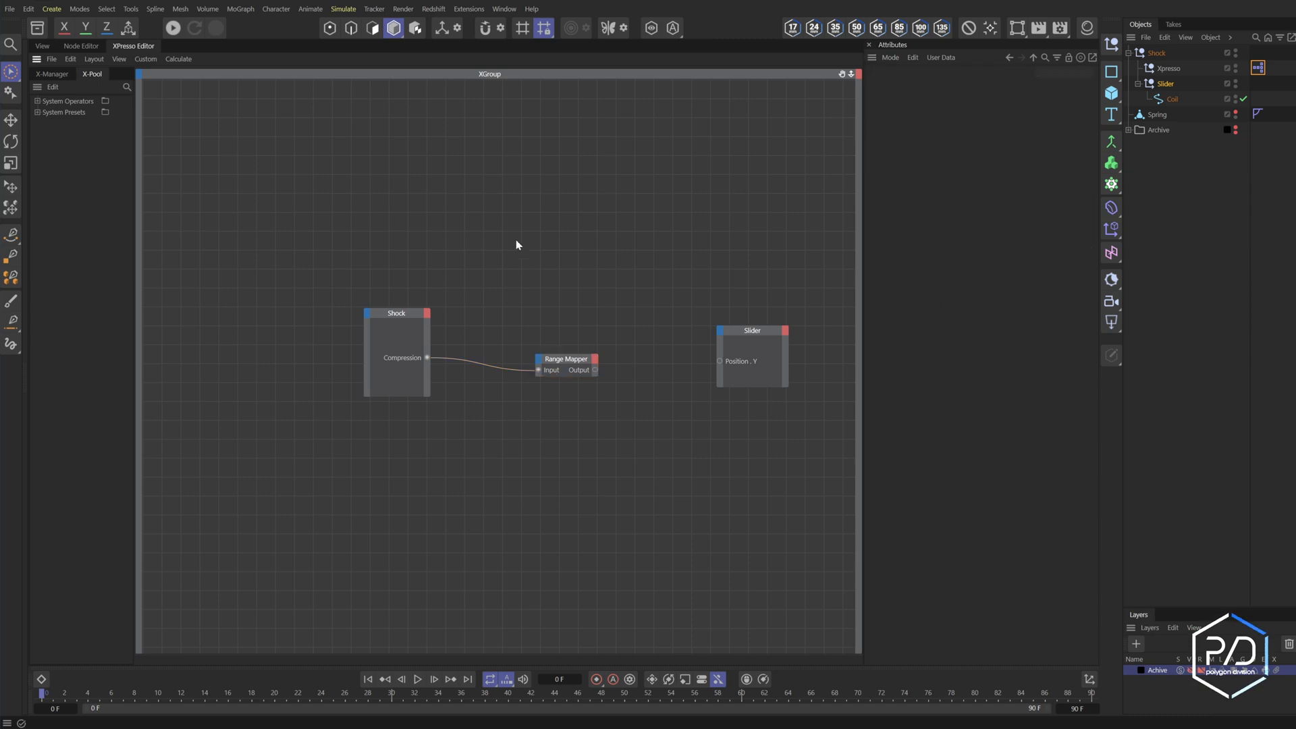
right_click(515, 241)
mouse_move(538, 267)
mouse_move(605, 269)
mouse_move(672, 272)
click(722, 327)
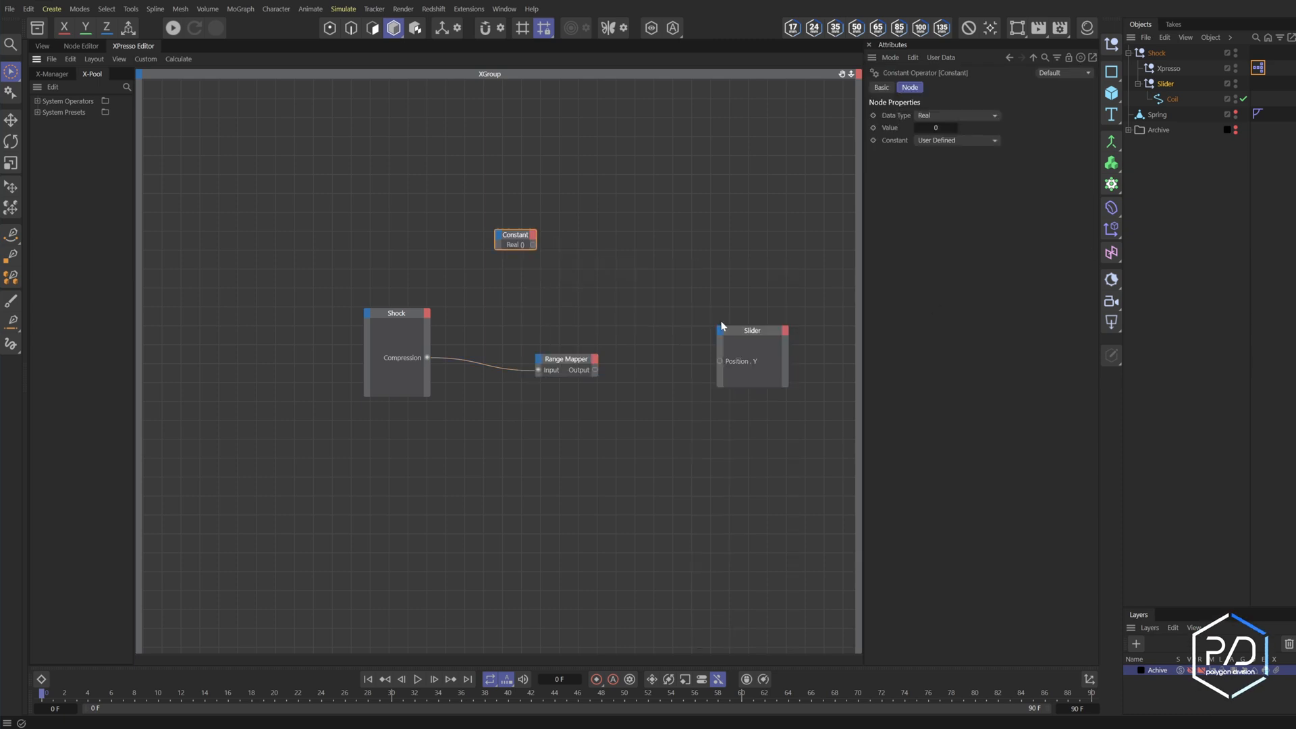
click(880, 87)
drag(969, 115, 877, 122)
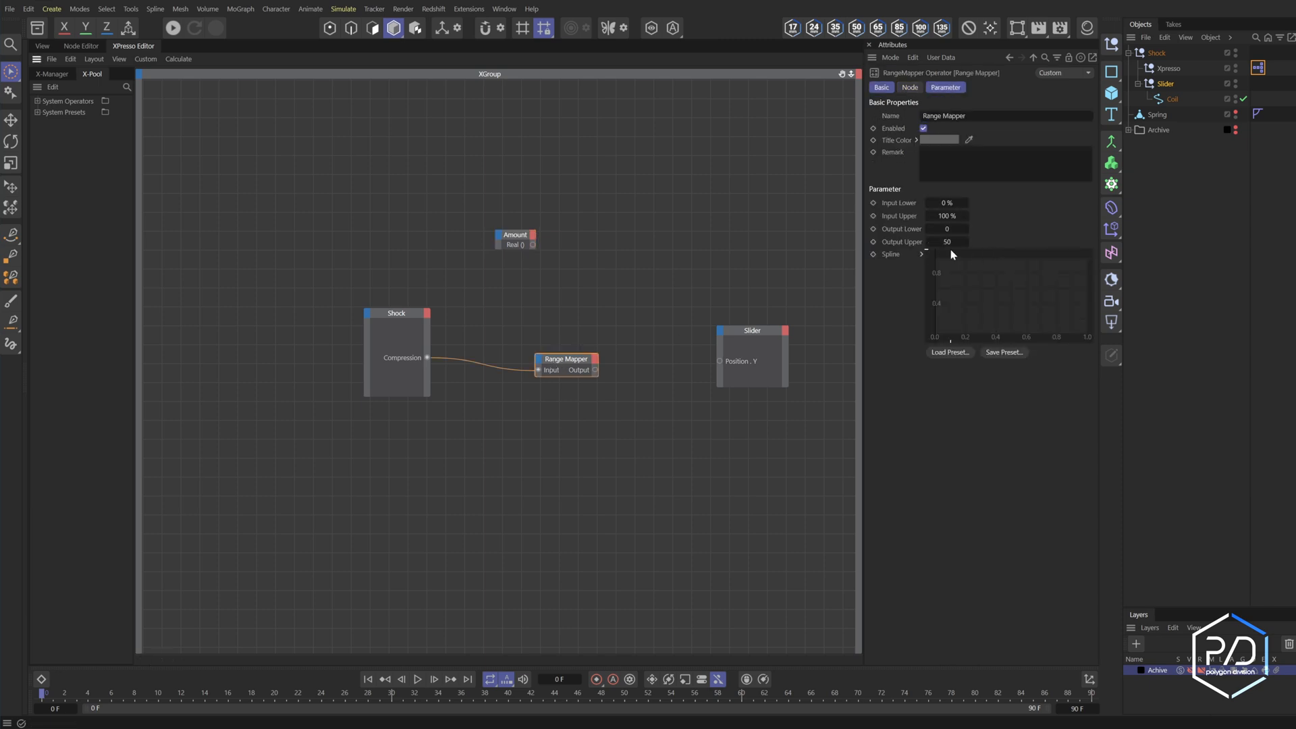
Connect Amount to a new Output Upper port on the Range Mapper, and connect the mapper's output to Slider's Position Y
drag(515, 242, 537, 384)
click(540, 357)
click(565, 435)
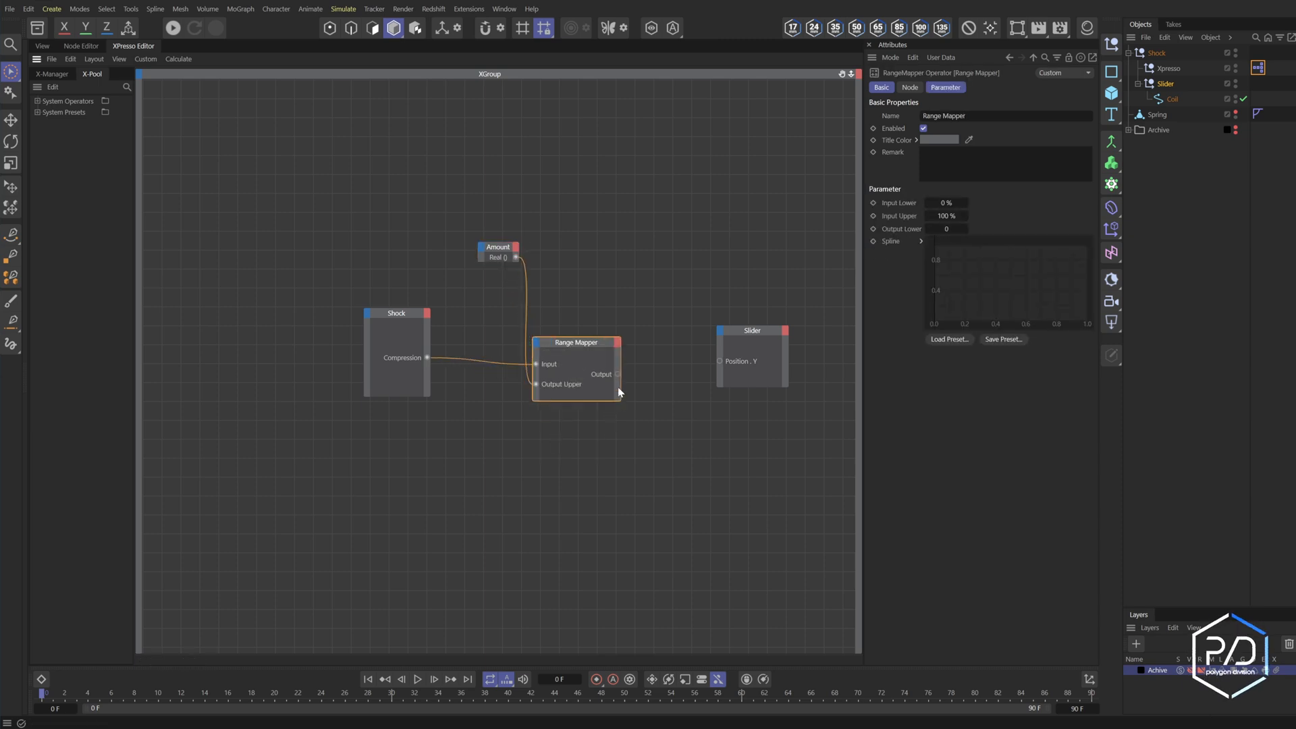
drag(618, 375, 719, 361)
click(498, 247)
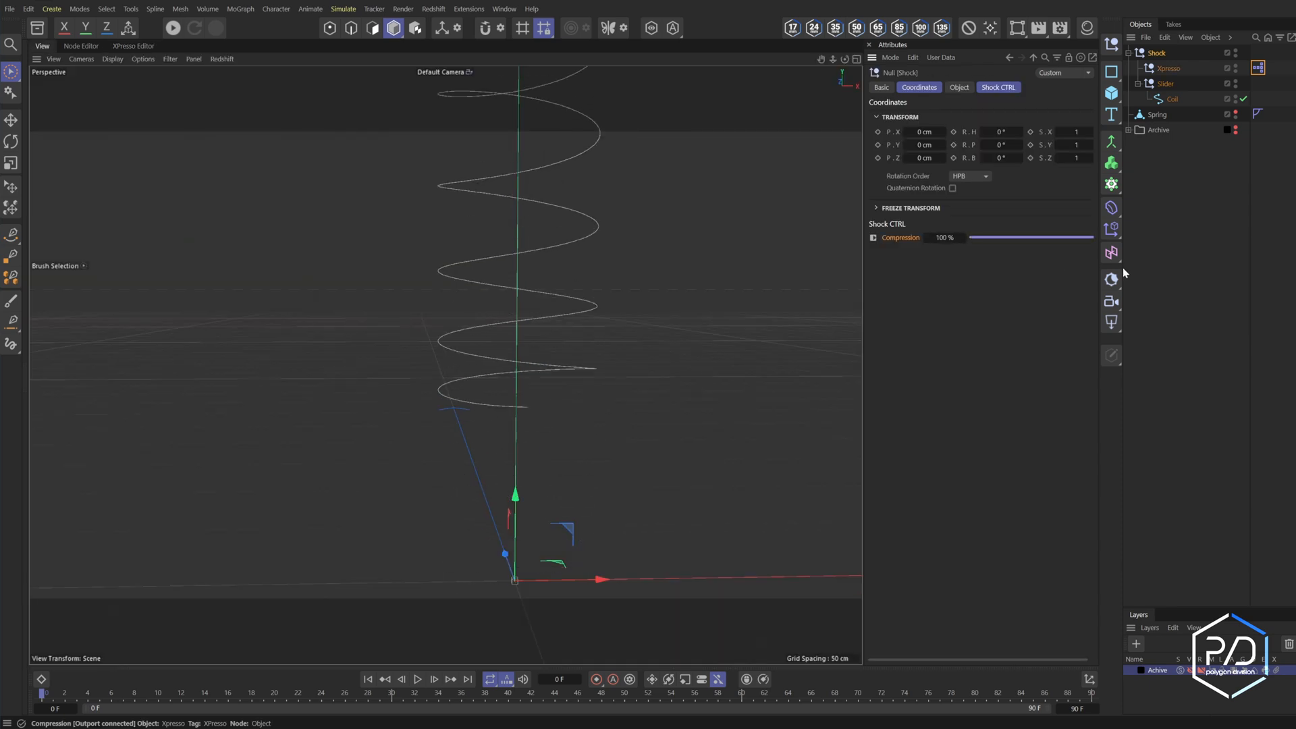
Test the Shock null's Compression control across its range, reset it to 0 %, and clear the selection
drag(986, 267, 945, 276)
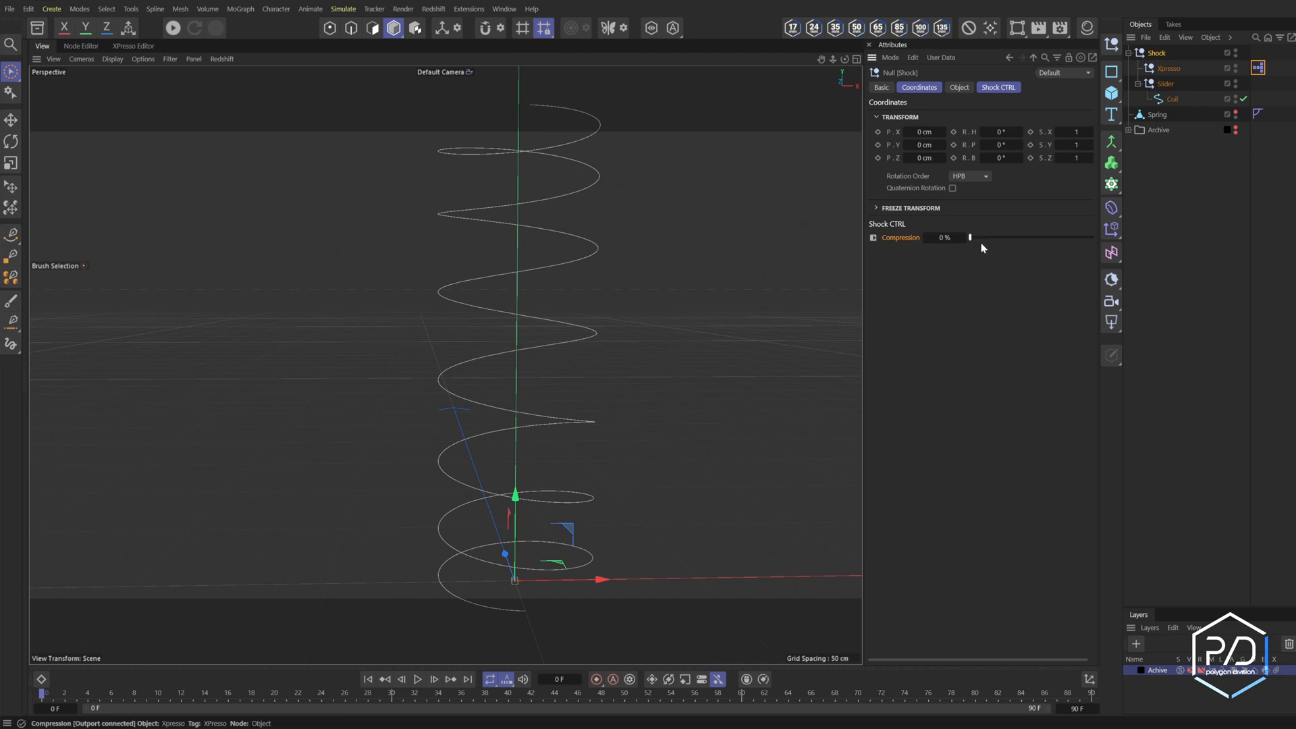
mouse_move(975, 240)
mouse_down()
mouse_move(1087, 254)
mouse_move(976, 251)
mouse_up()
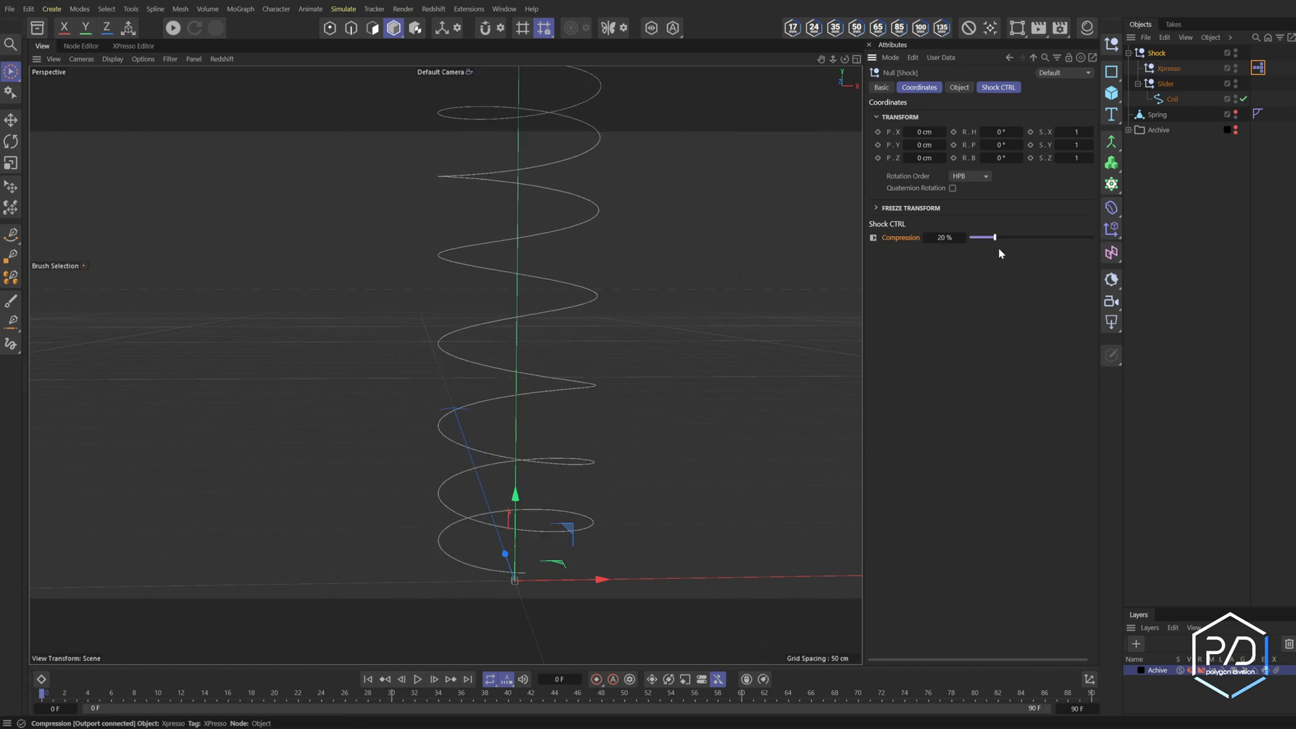
click(1153, 280)
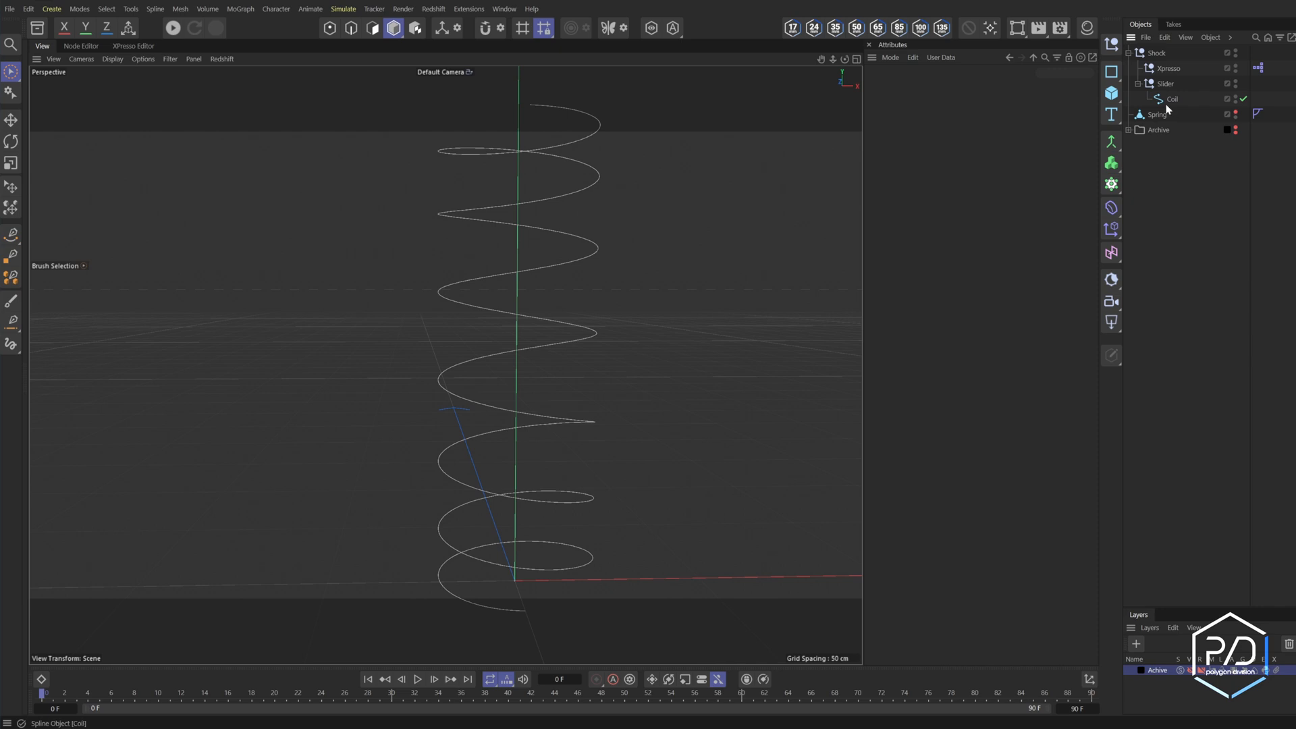
Add a Plain effector and make it a child of the Coil spline
click(1113, 230)
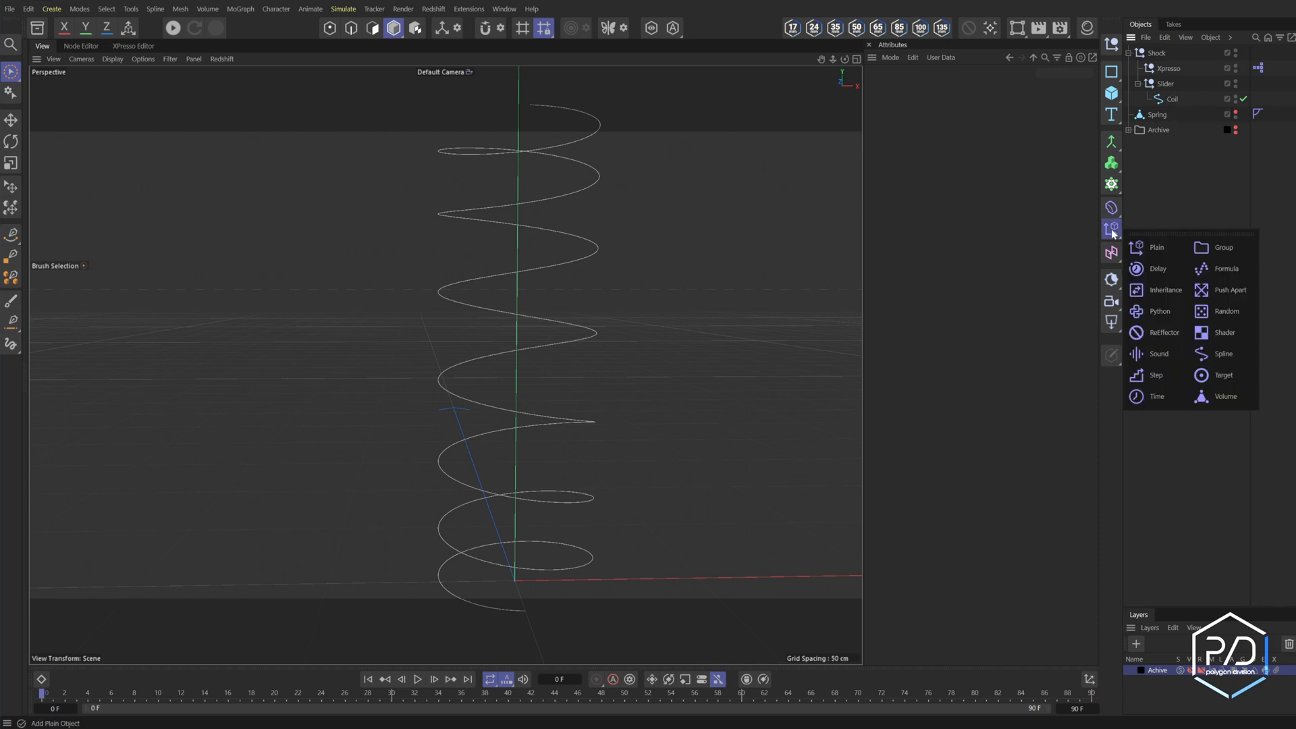
click(1149, 251)
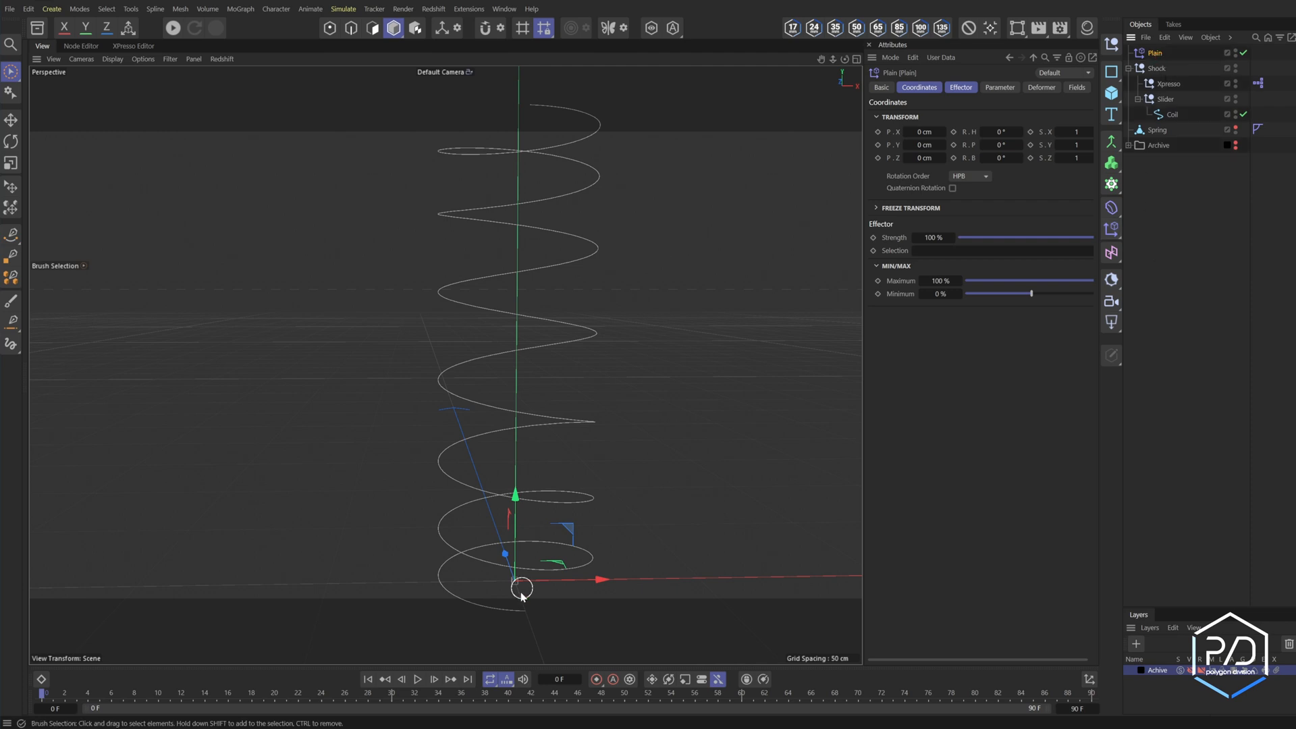
drag(1154, 53, 1172, 115)
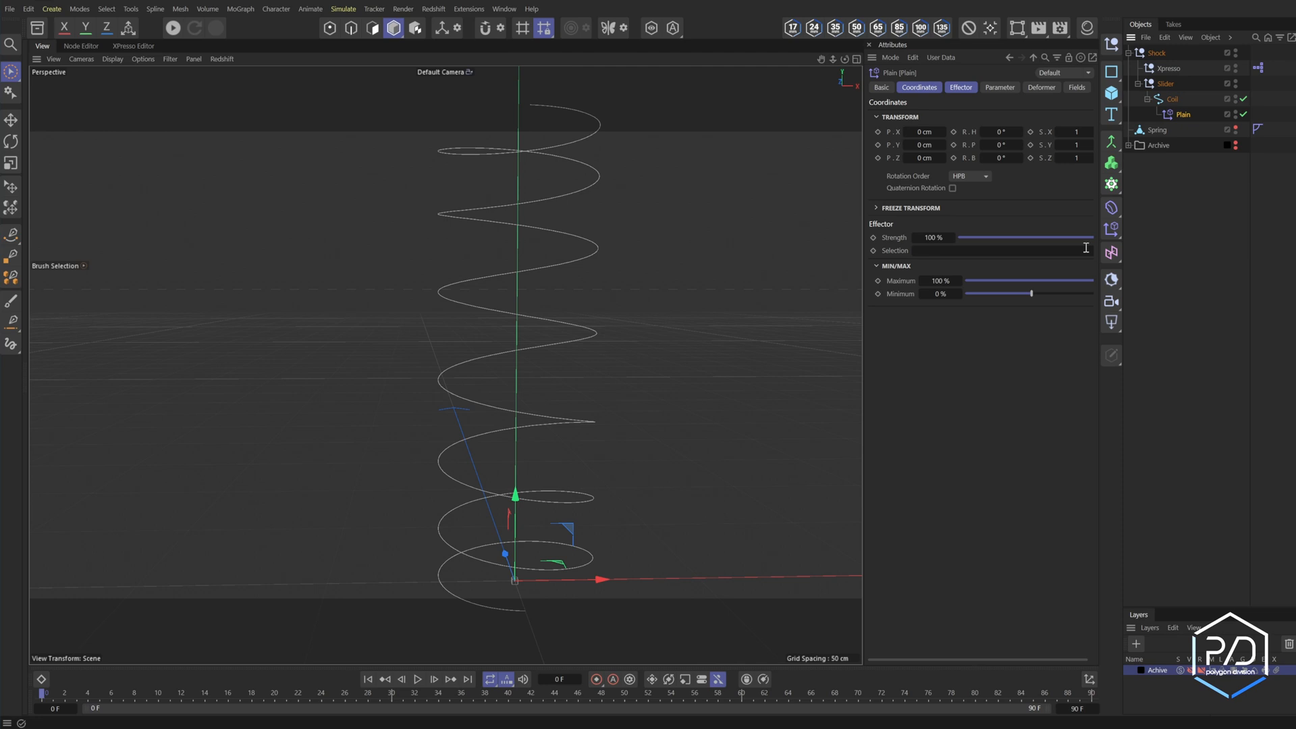
Set the Plain effector's deformation mode to Point and open its transform parameters
click(1113, 239)
click(1039, 88)
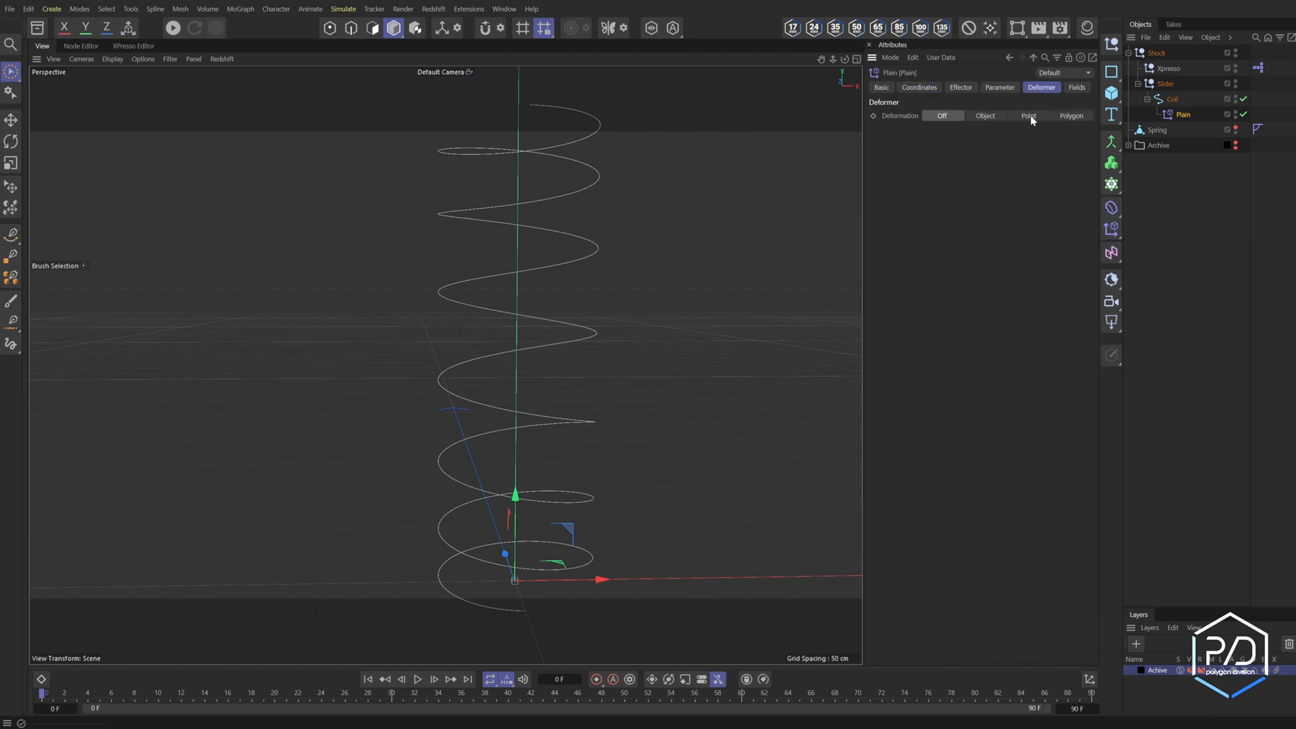
click(1029, 116)
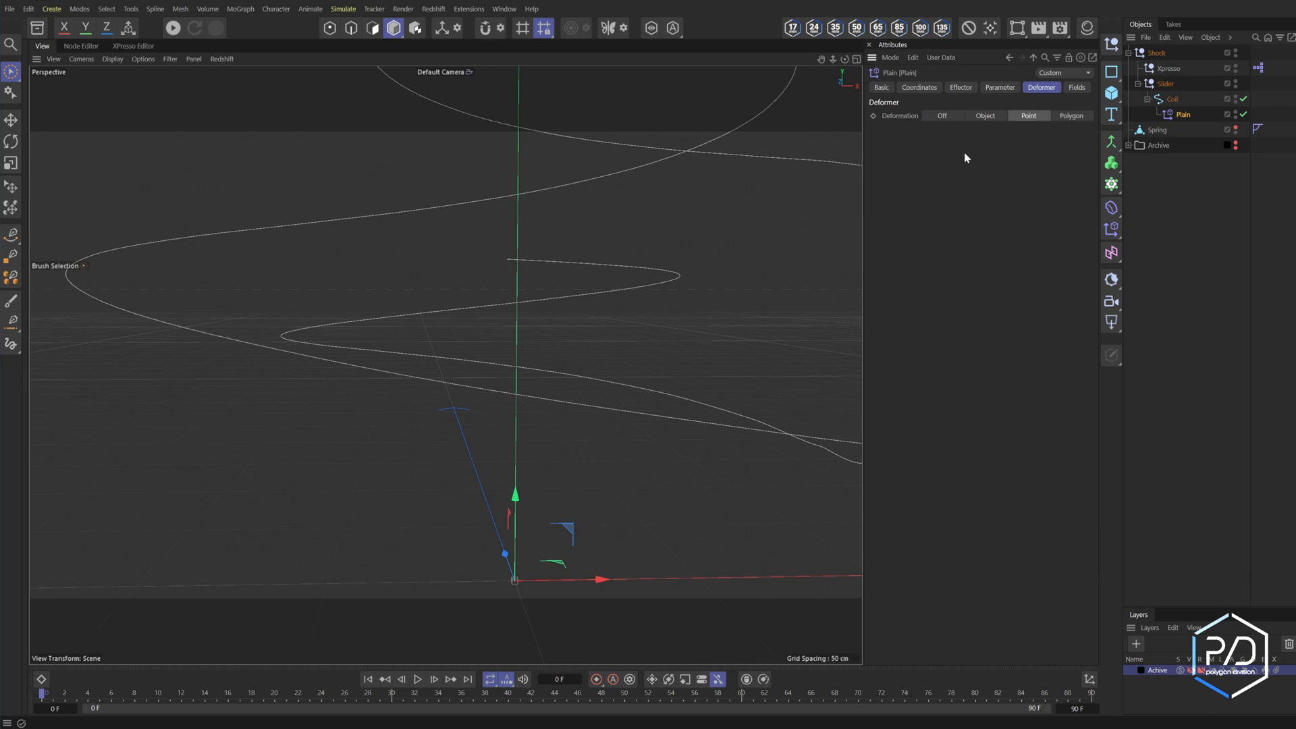
click(999, 88)
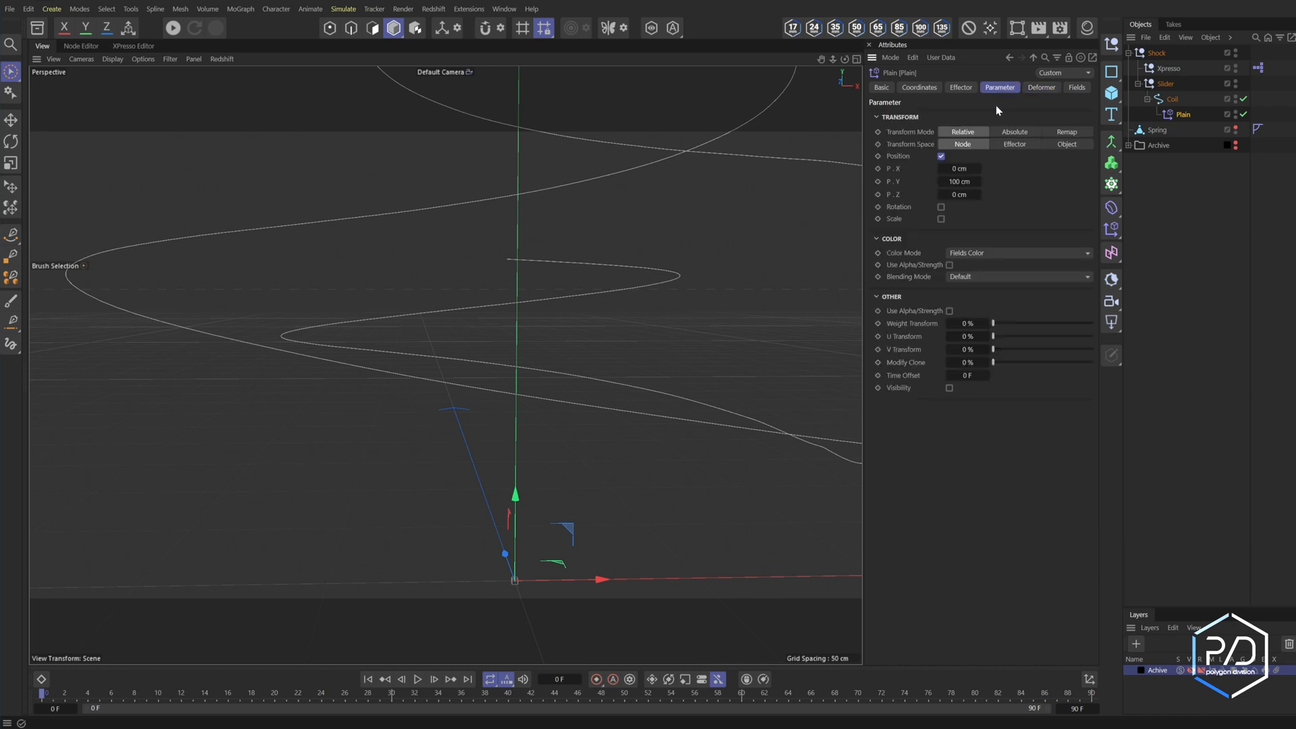
Set the Plain effector's transform space to Effector and its P.Y to 0 cm, viewing the coil from the front
click(1015, 145)
middle_click(718, 405)
middle_click(695, 466)
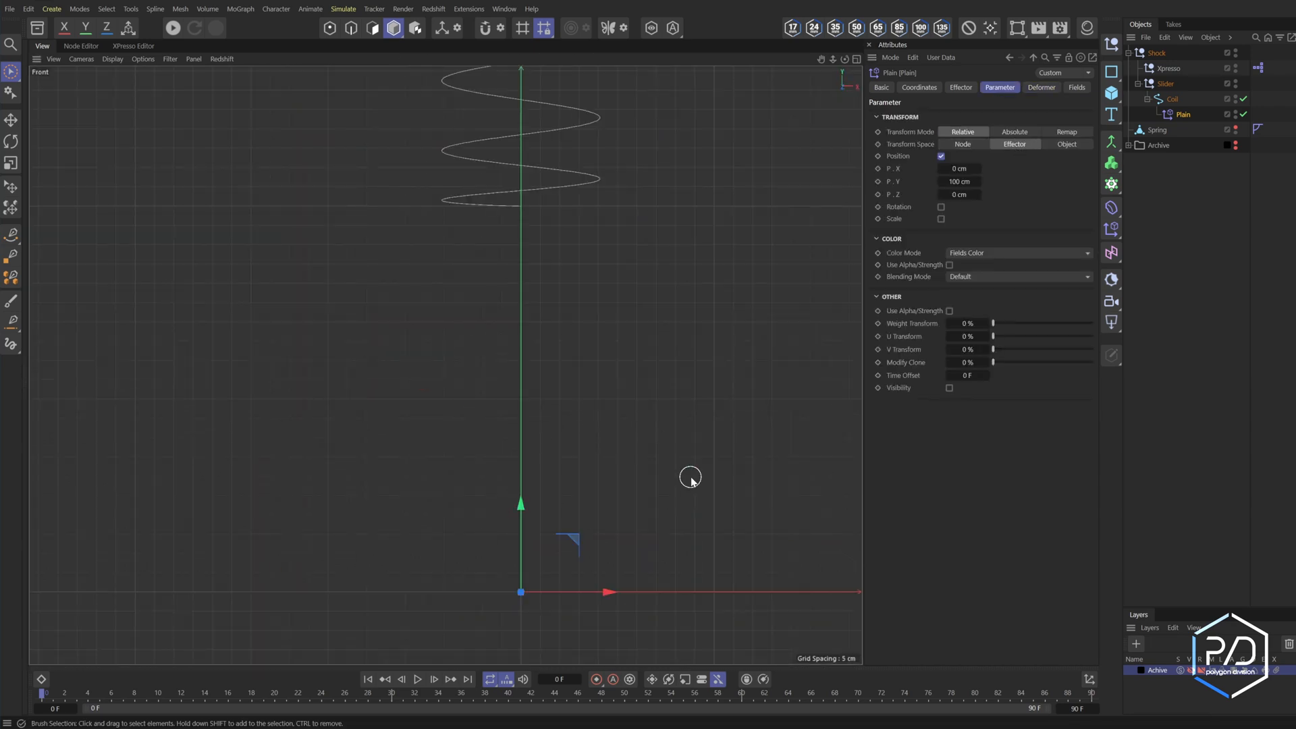
drag(954, 182, 953, 183)
key(BackSpace)
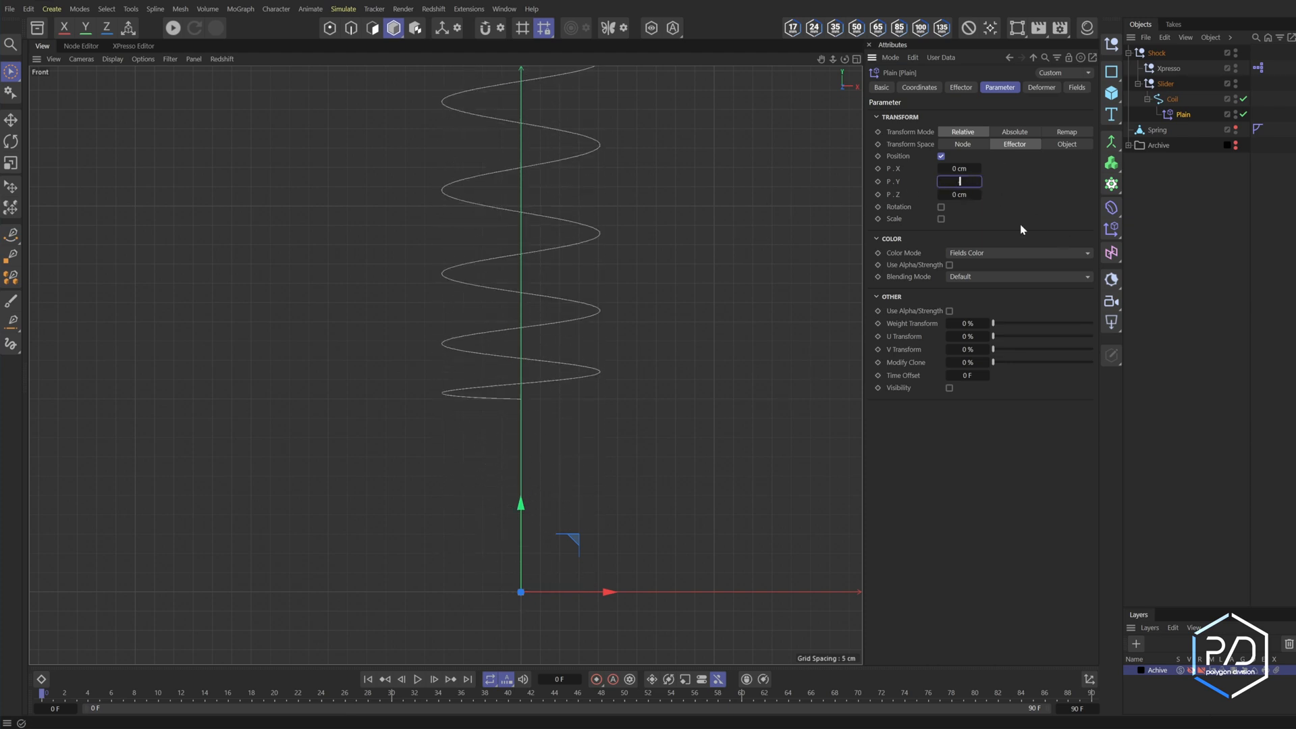
key(Return)
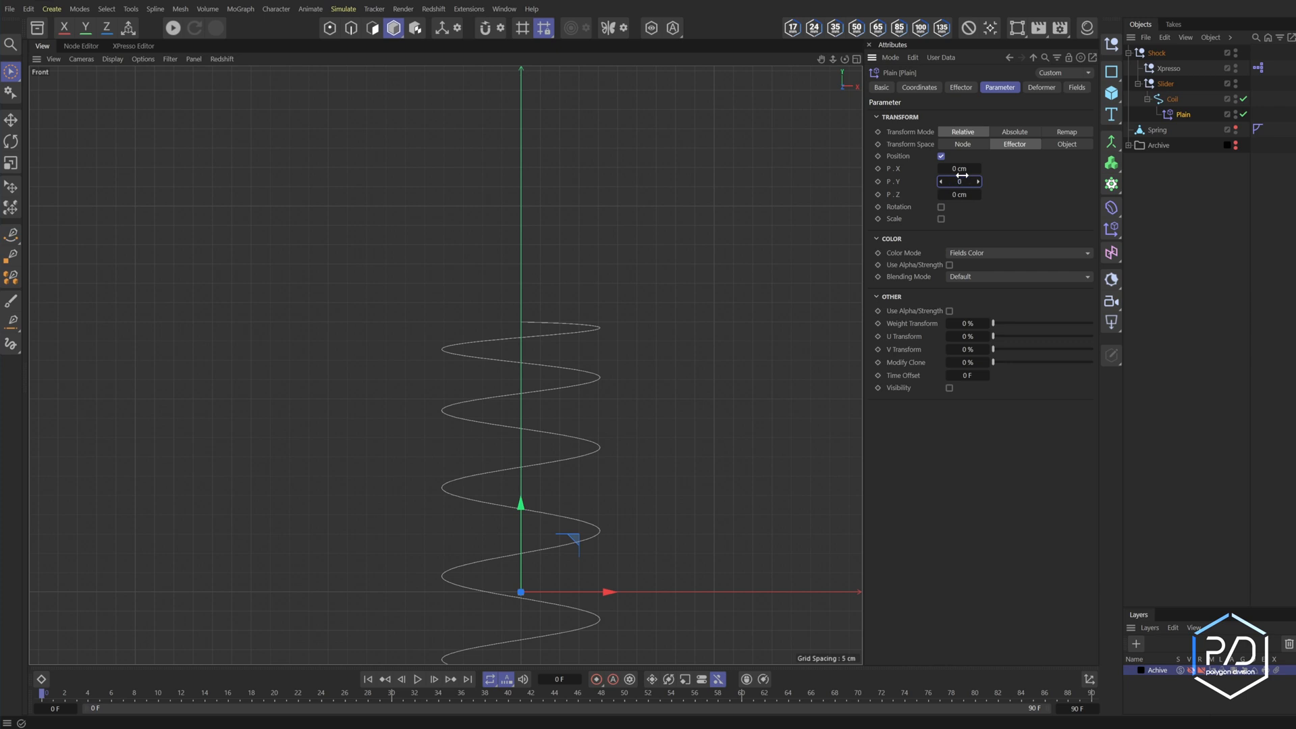
key(Return)
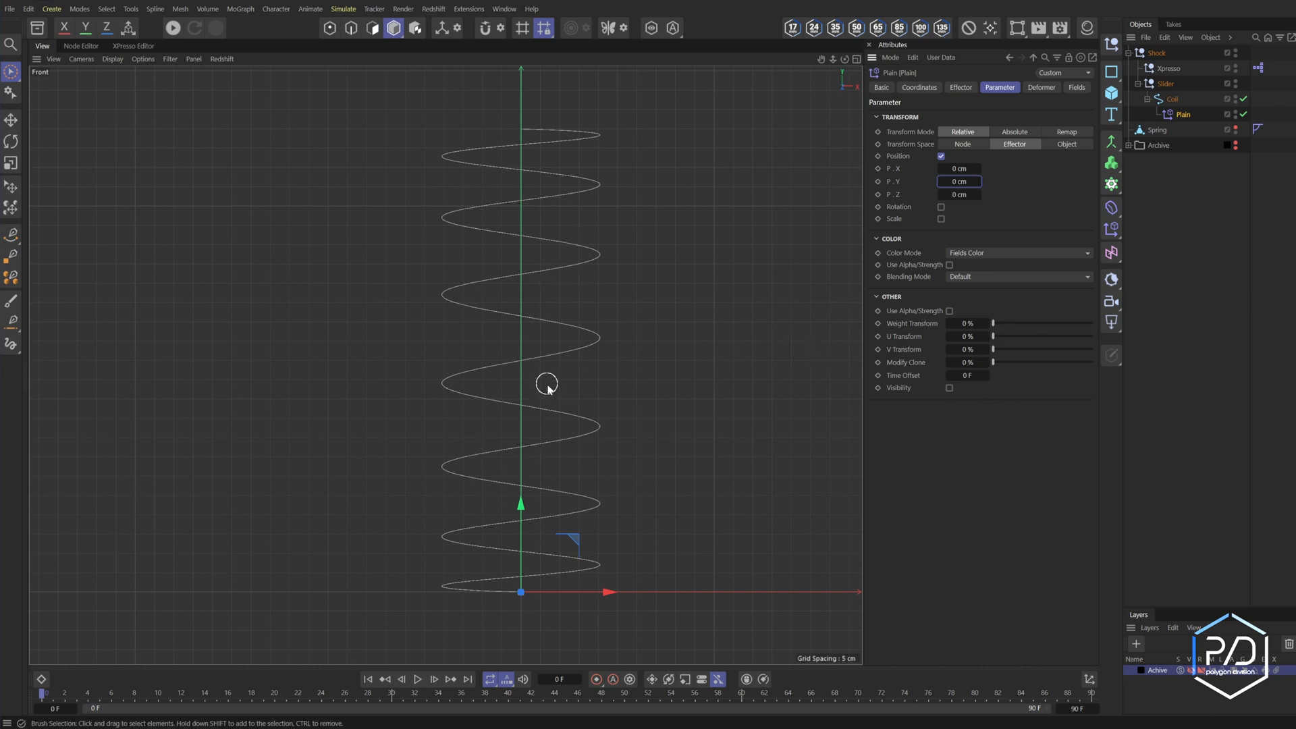
Add a Linear Field to the Plain effector's fields
click(1076, 87)
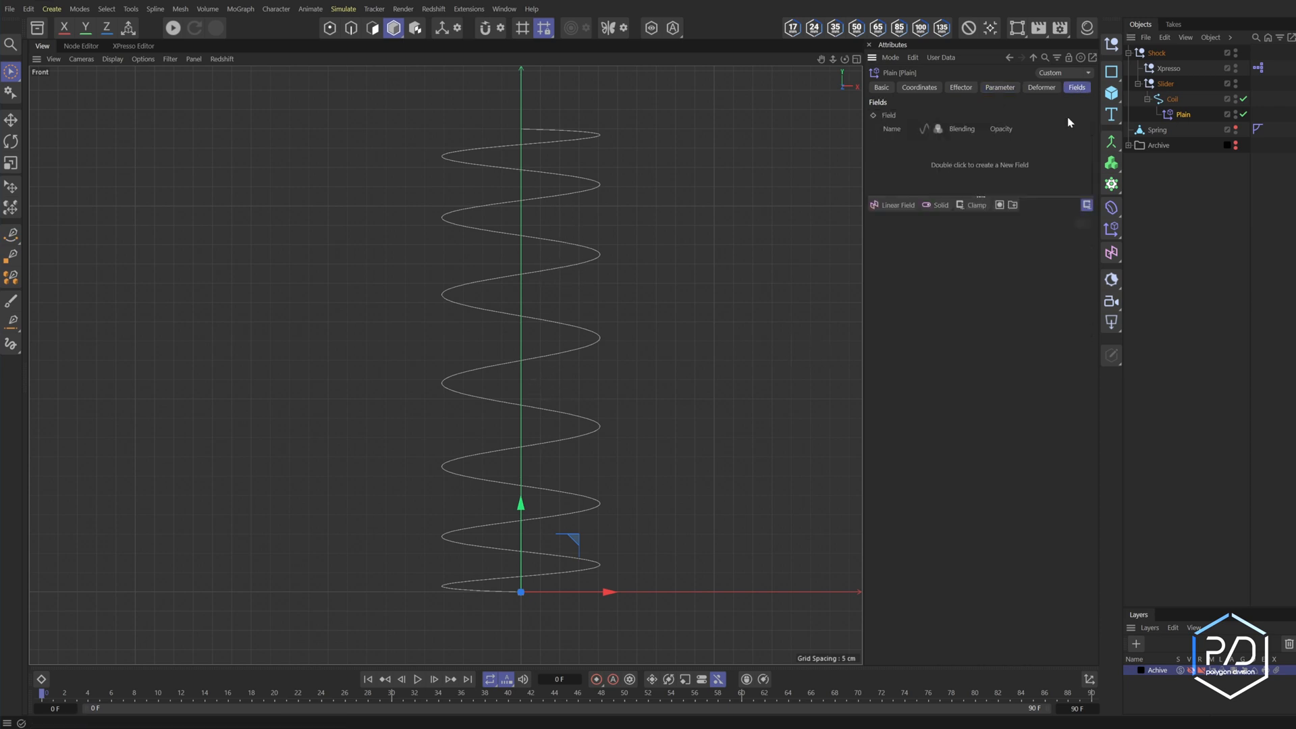
click(896, 205)
scroll(686, 483, down, 2)
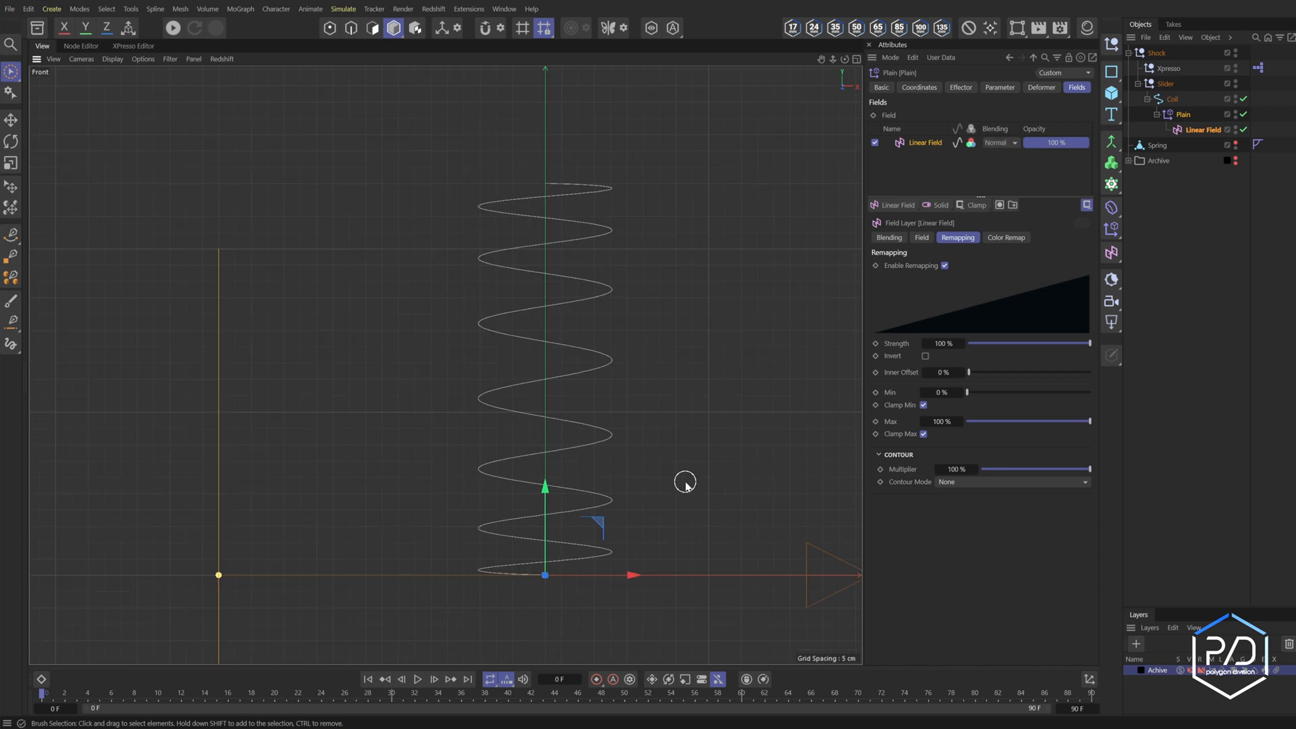
scroll(445, 365, down, 1)
drag(821, 58, 808, 35)
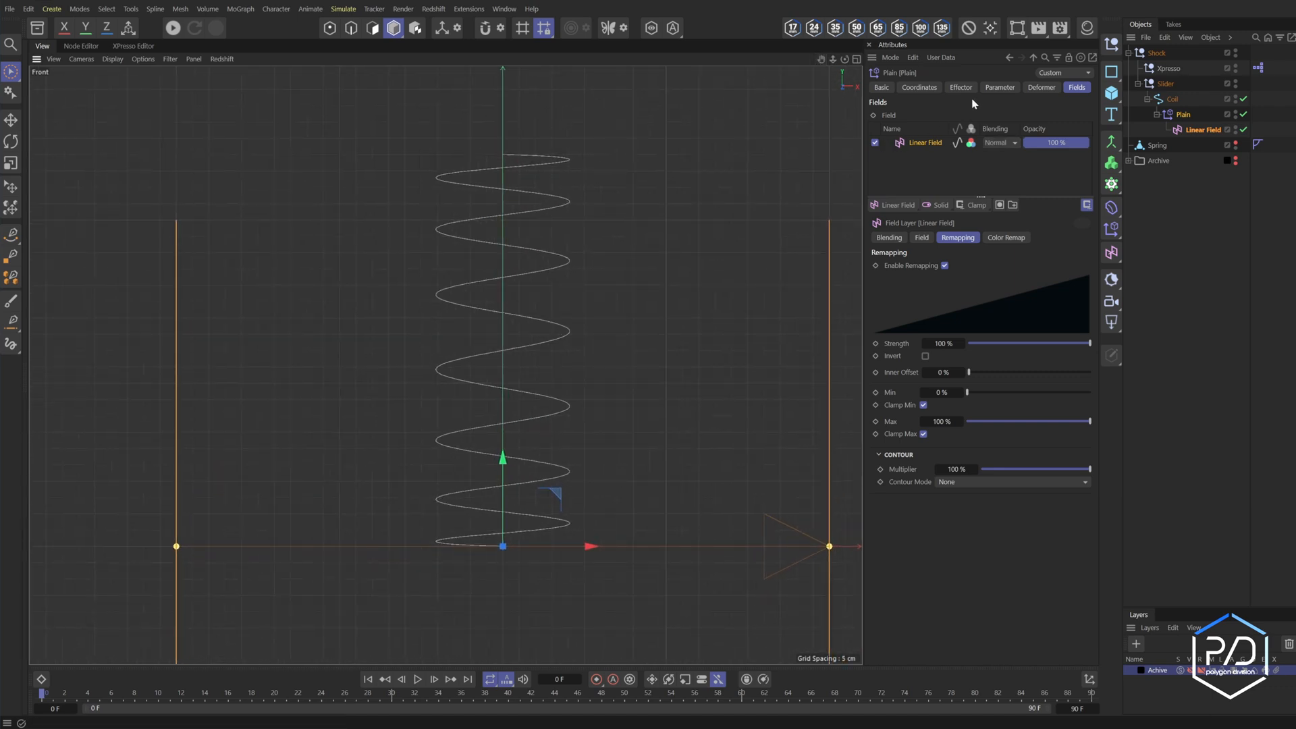
Set the Linear Field's direction to +Y and its length to 120 cm
click(1202, 130)
click(993, 159)
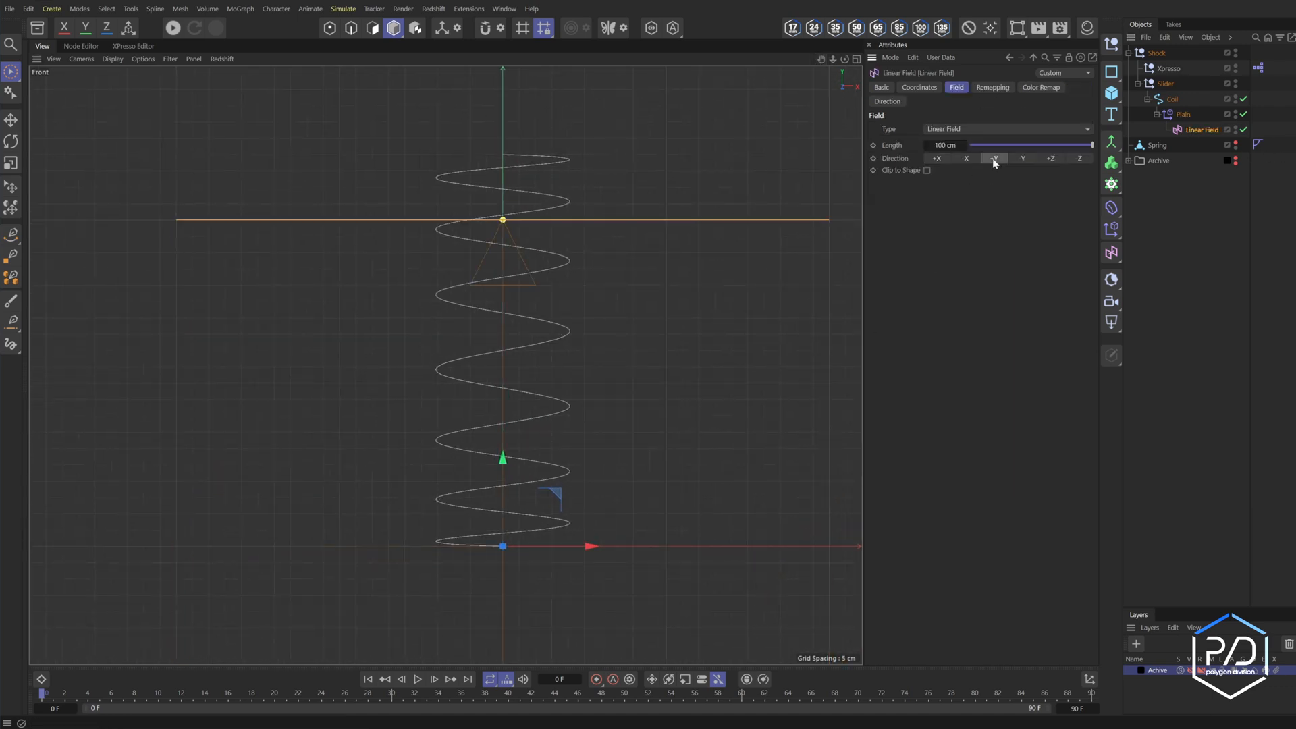
click(947, 144)
text(120)
key(Return)
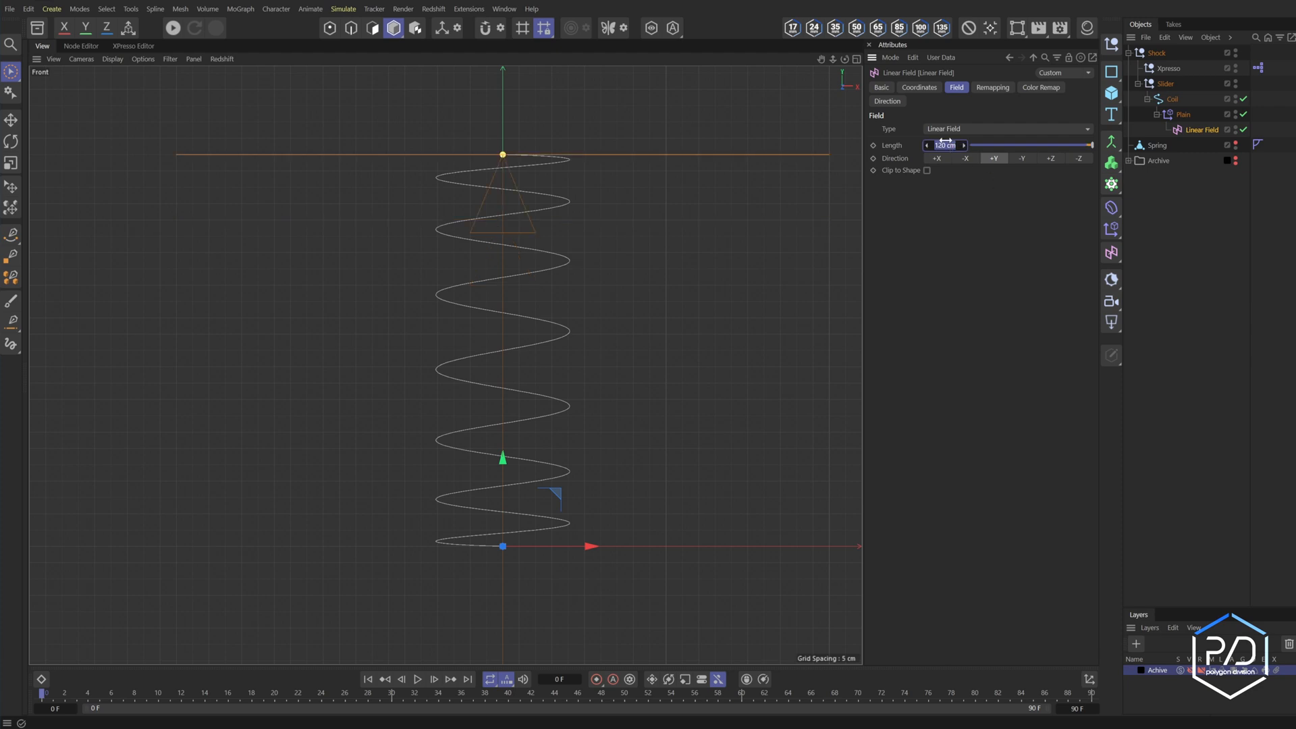
key(Return)
Raise the Linear Field to span the coil, setting its position Y to 60 cm
drag(503, 458, 502, 262)
click(919, 87)
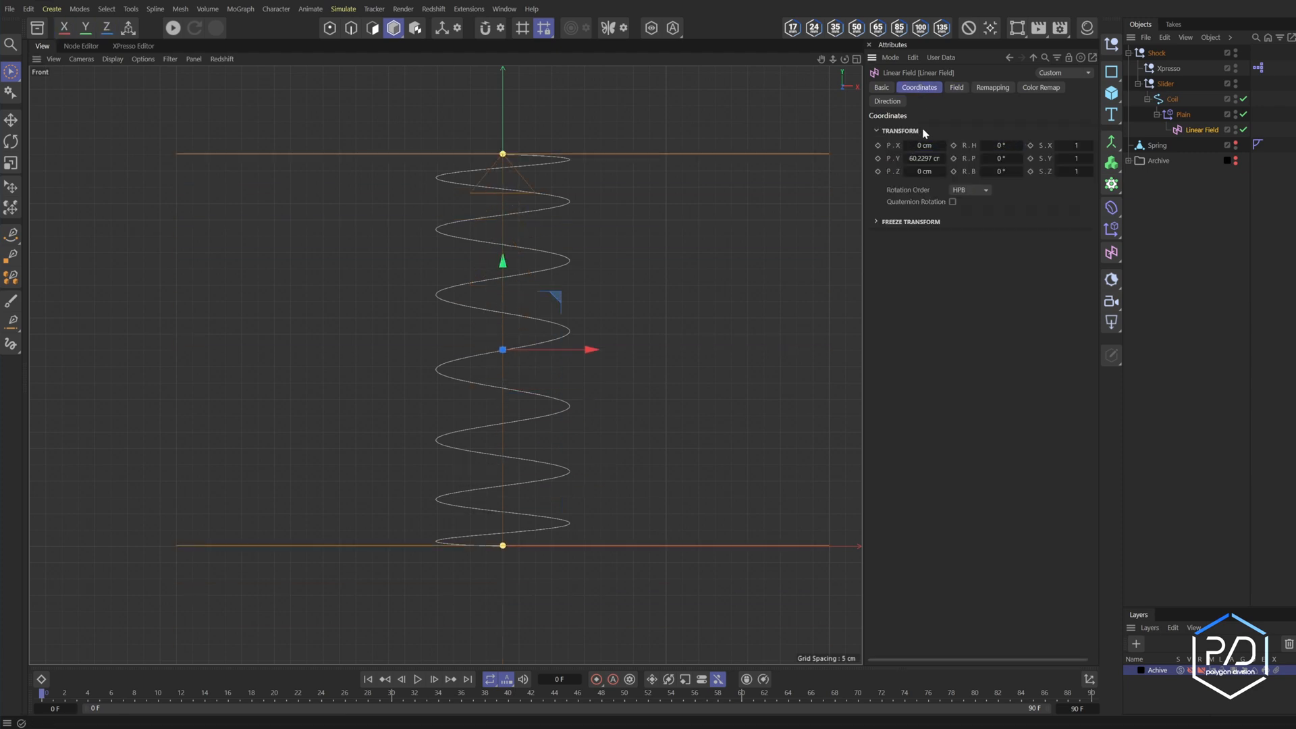
click(916, 158)
text(60)
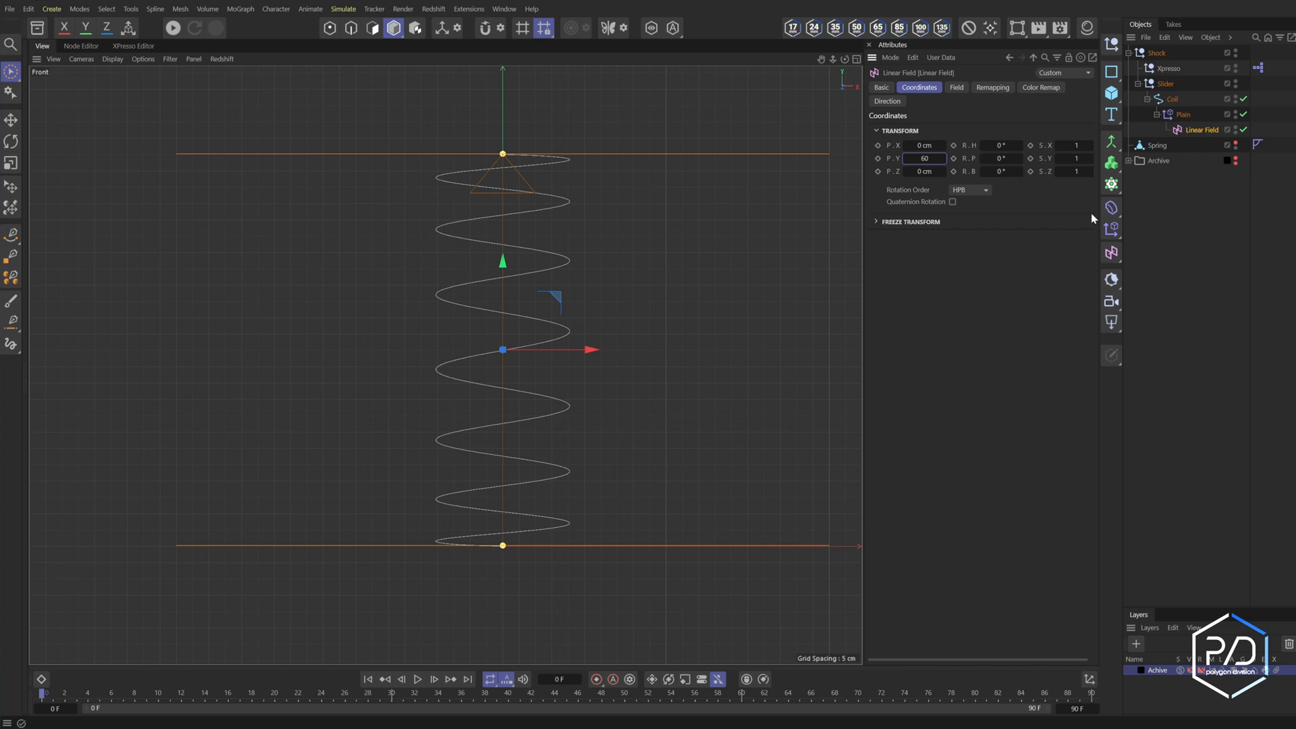
key(Return)
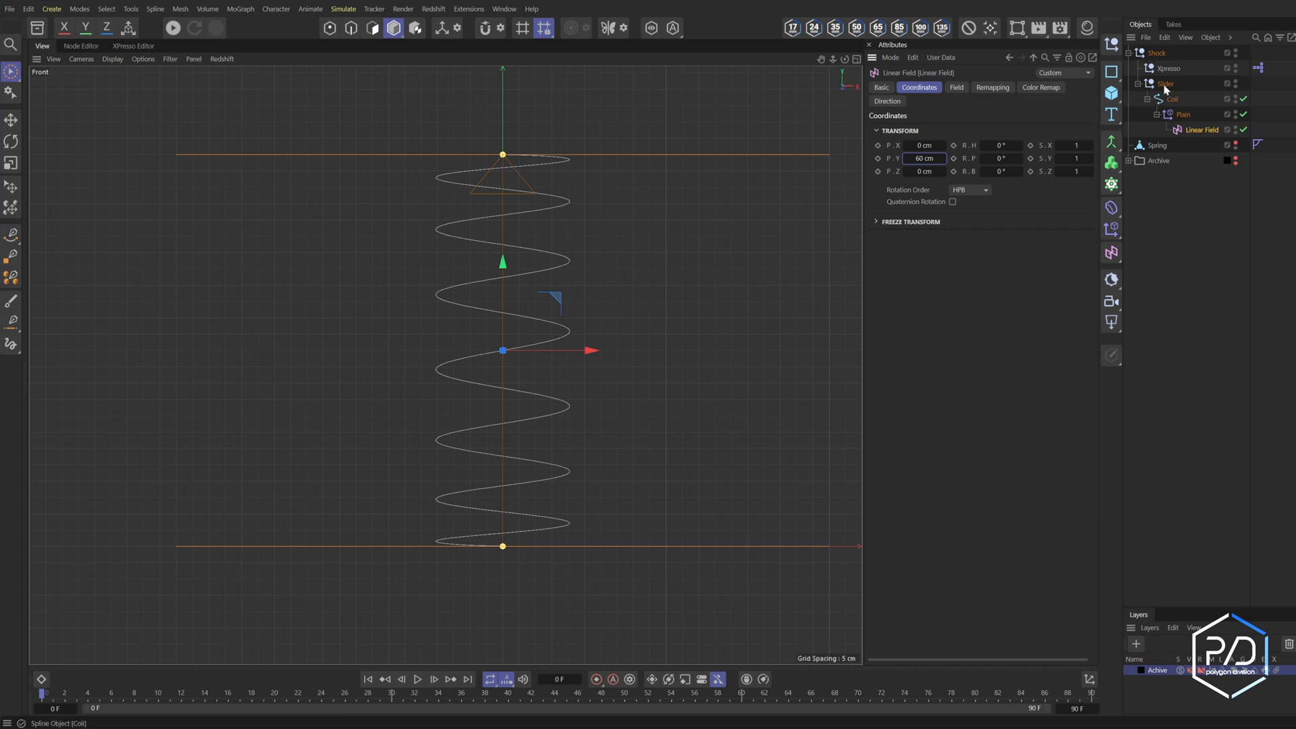
Add the Plain effector to the XPresso graph with a Strength input and drive it with Shock's Compression output
click(1185, 117)
click(960, 87)
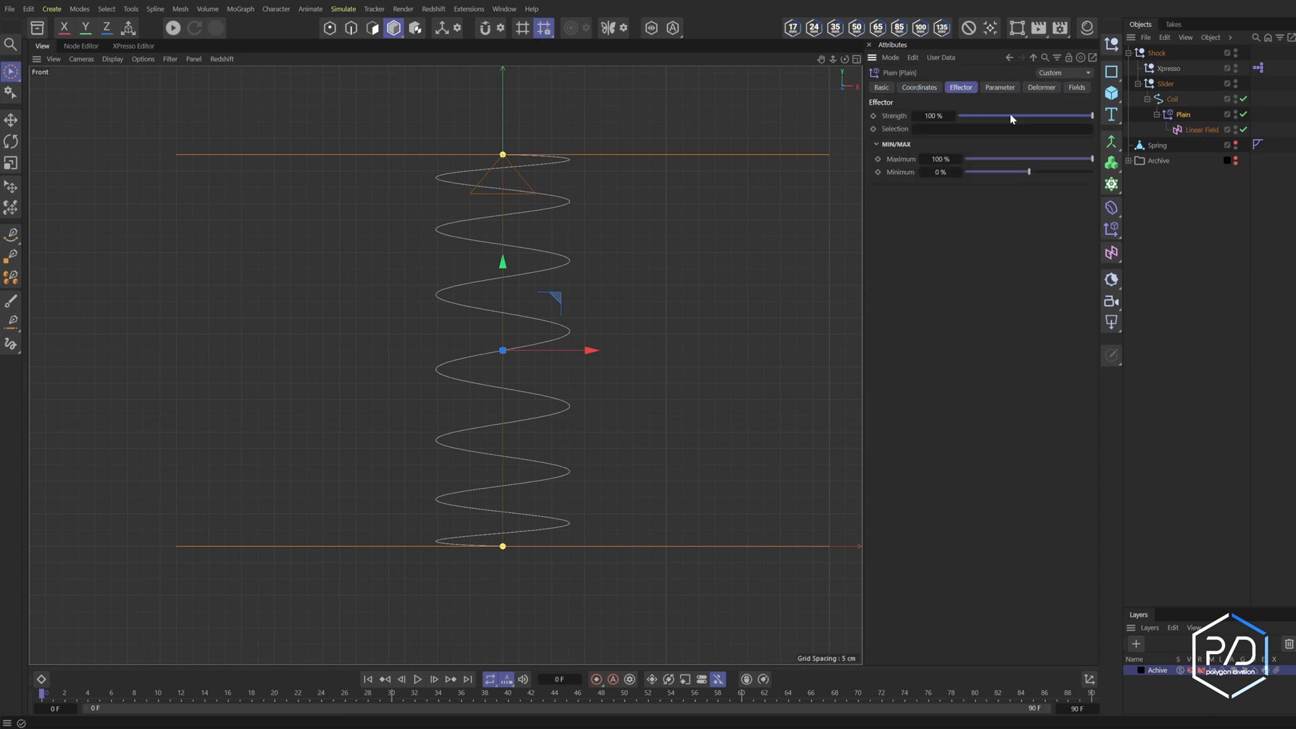
drag(1009, 115, 1077, 116)
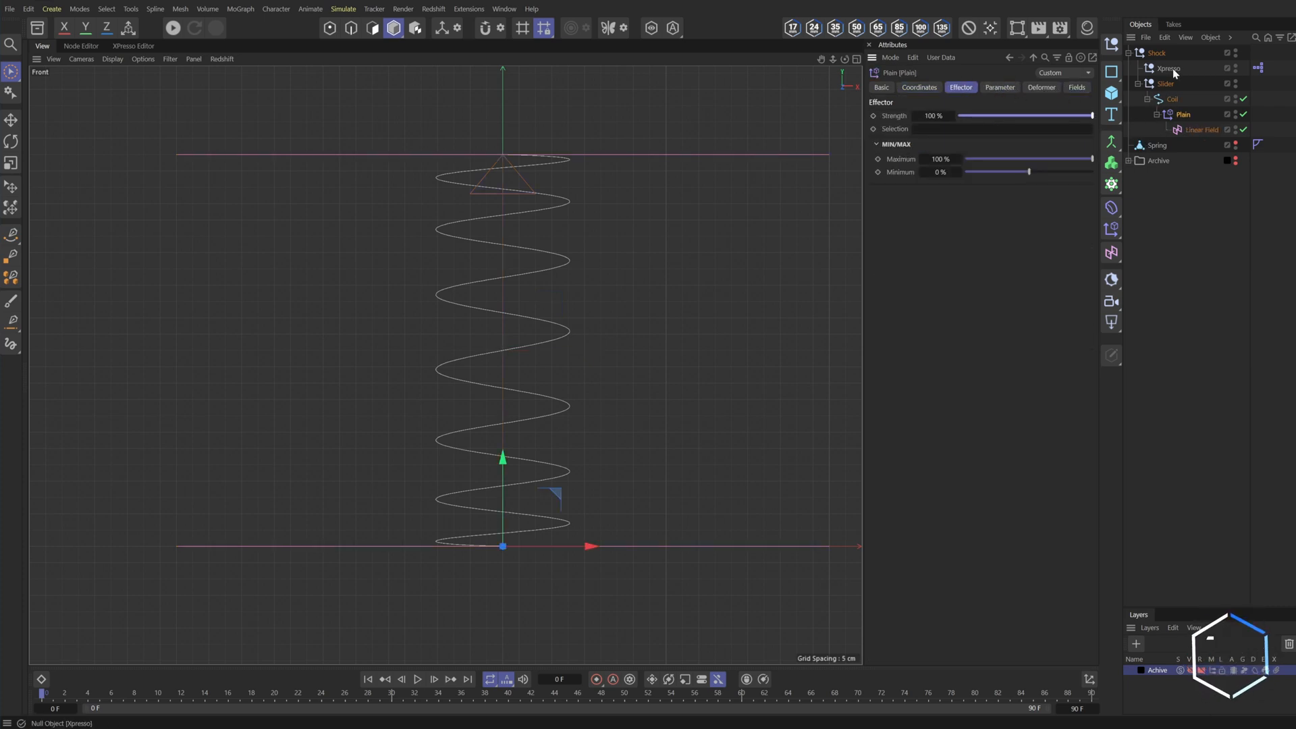
double_click(1257, 68)
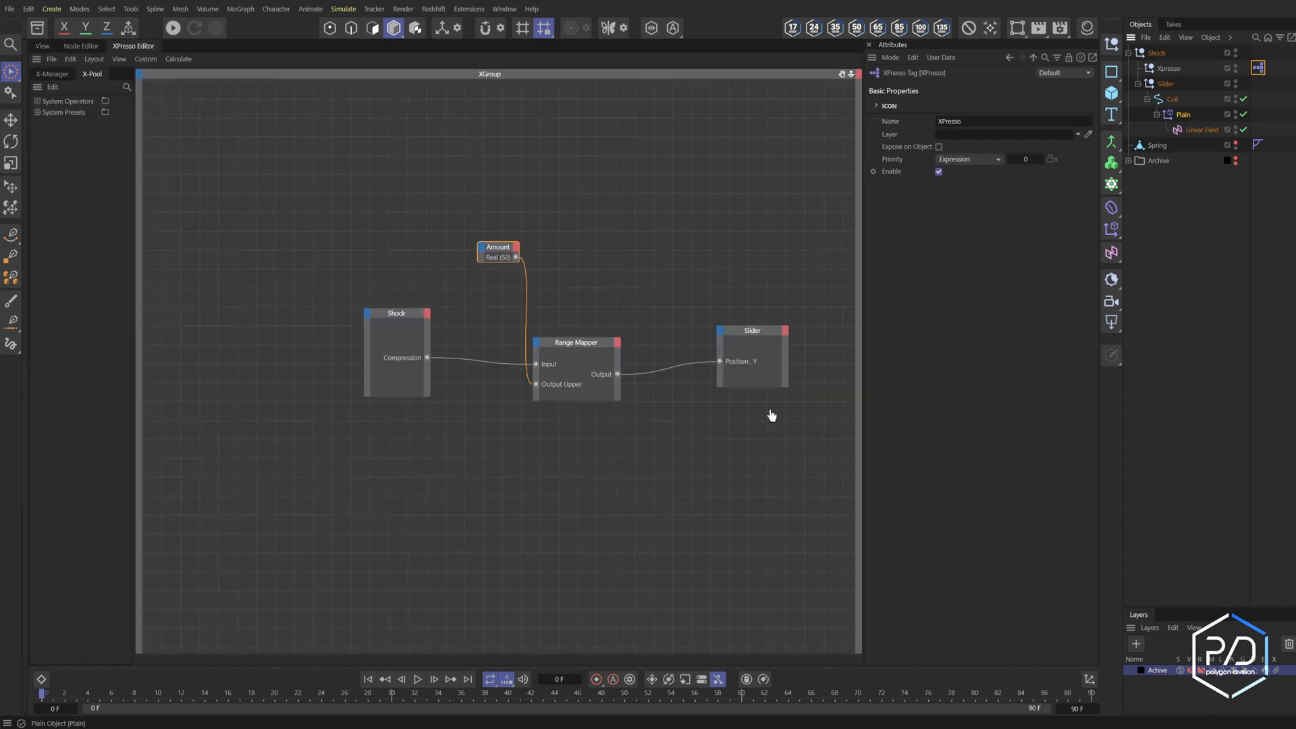
drag(771, 415, 719, 442)
drag(891, 119, 723, 464)
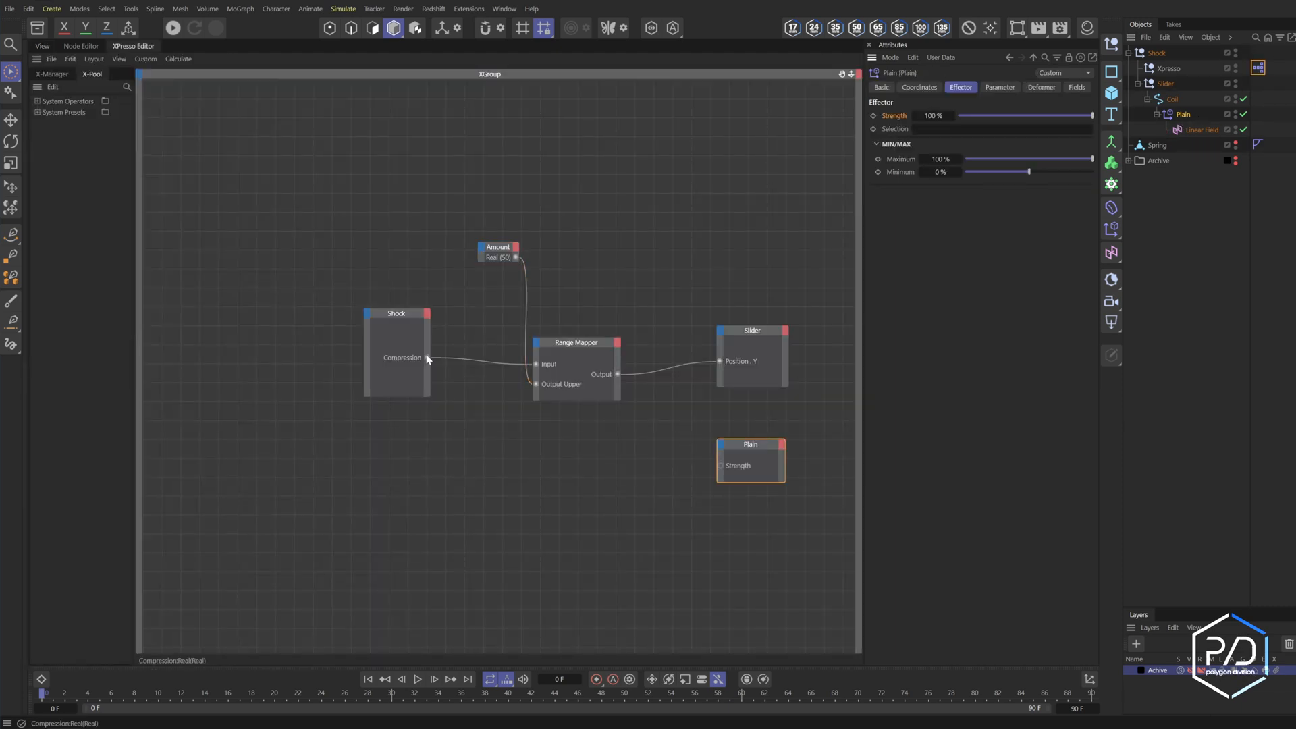
click(428, 357)
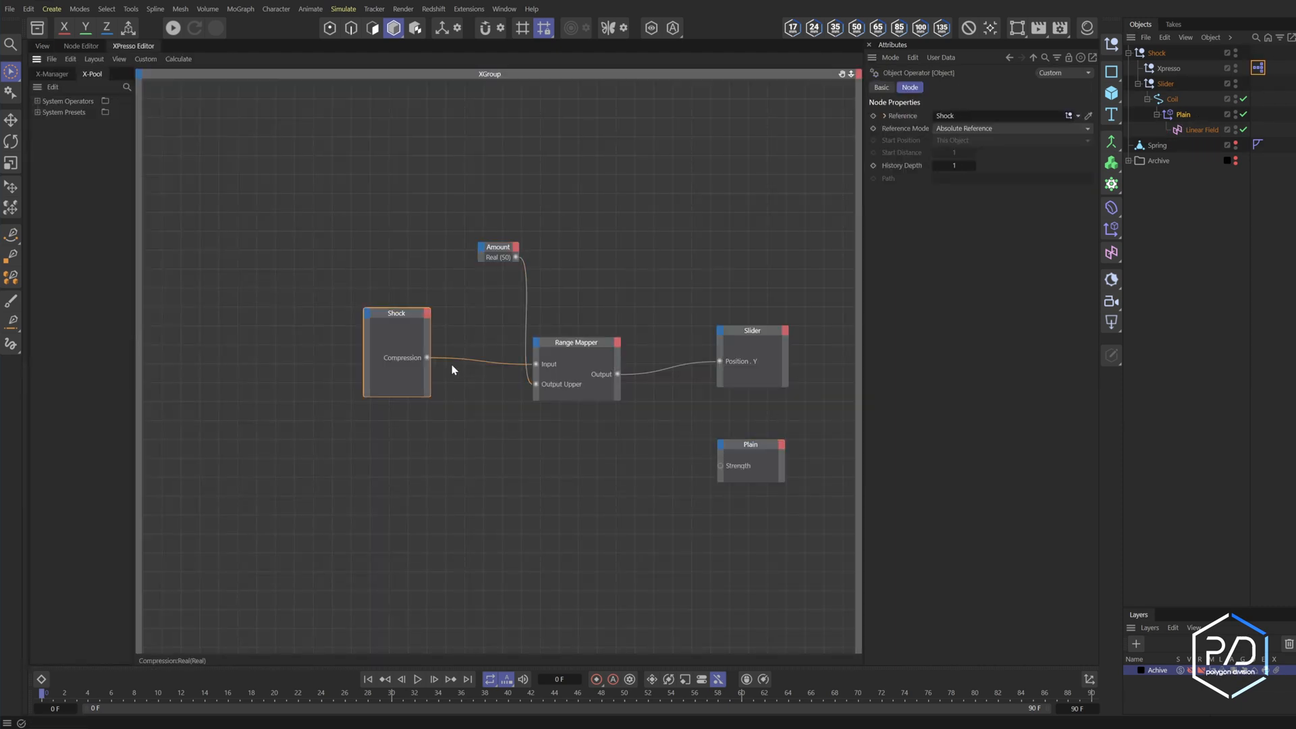
drag(429, 358, 722, 466)
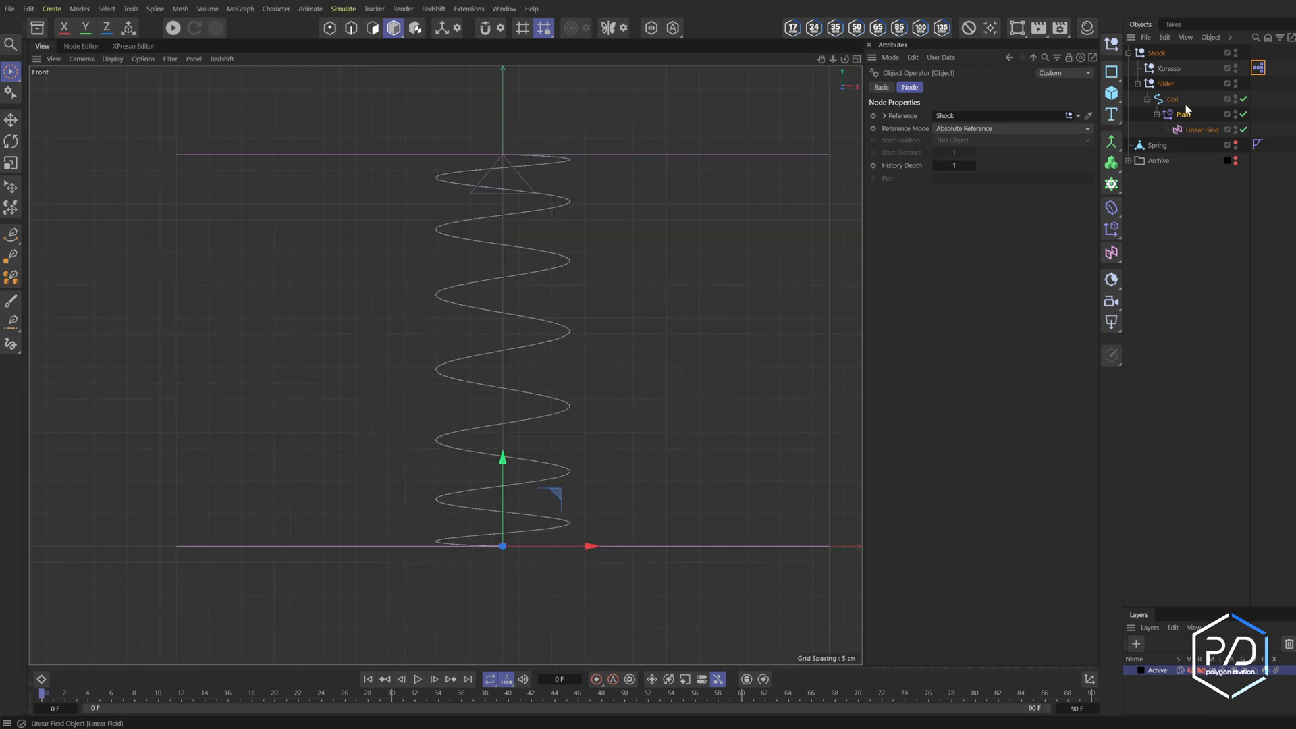
Set the Plain effector's P.Y to -50 cm and test the Shock null's Compression control, leaving it at 0 %
click(1181, 114)
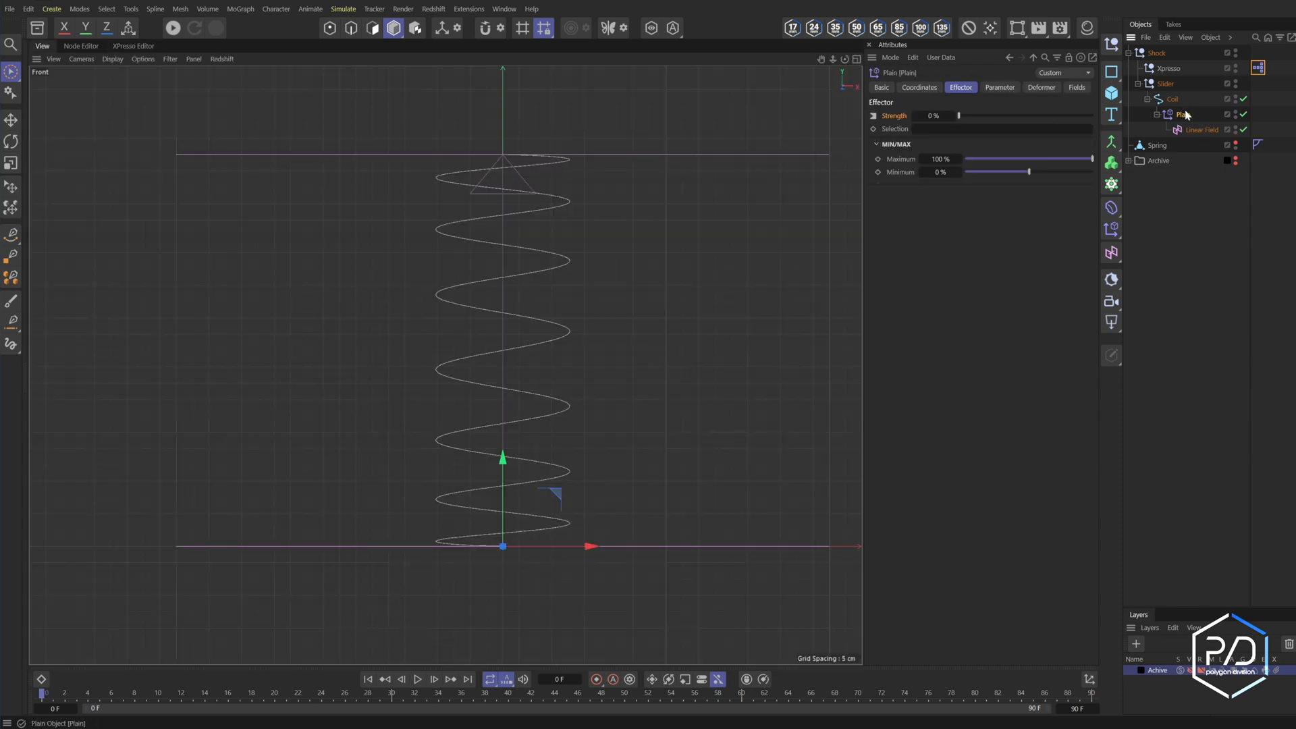
click(999, 87)
text(-50)
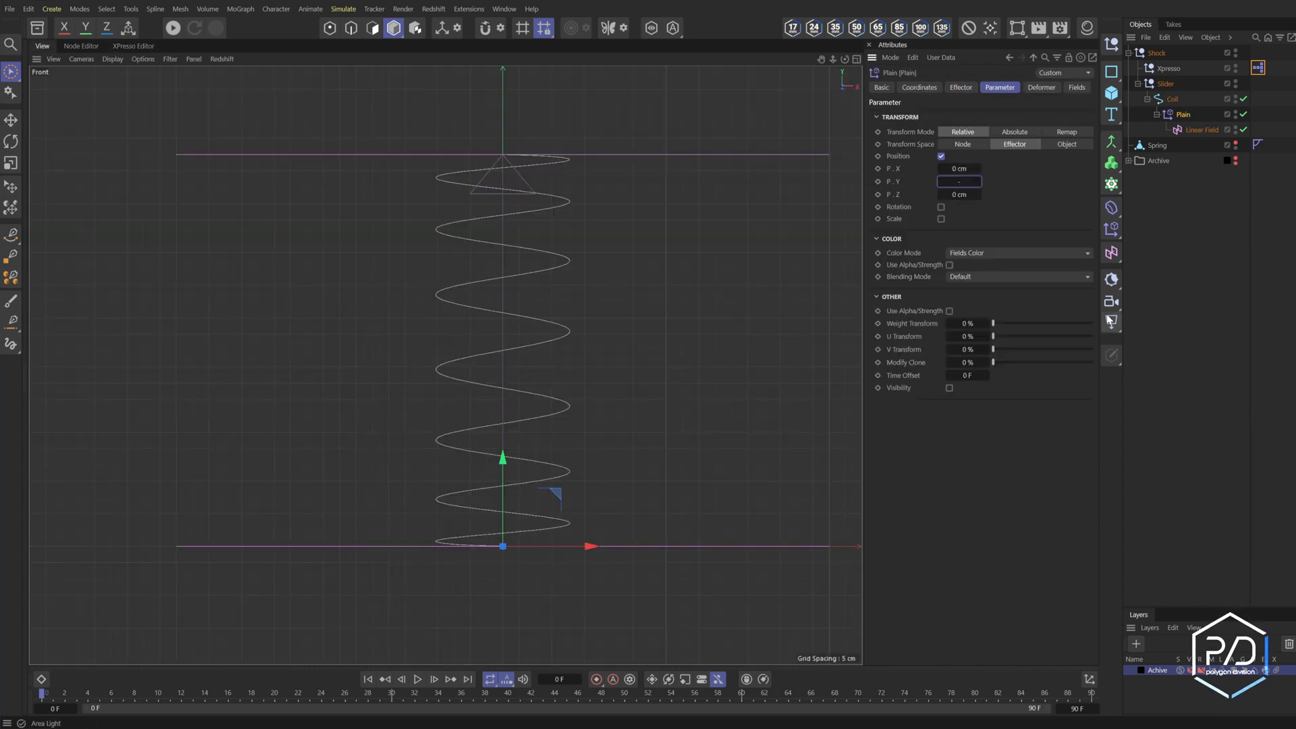
key(Return)
click(1160, 59)
mouse_move(970, 116)
mouse_down()
mouse_move(1091, 118)
mouse_move(970, 116)
mouse_up()
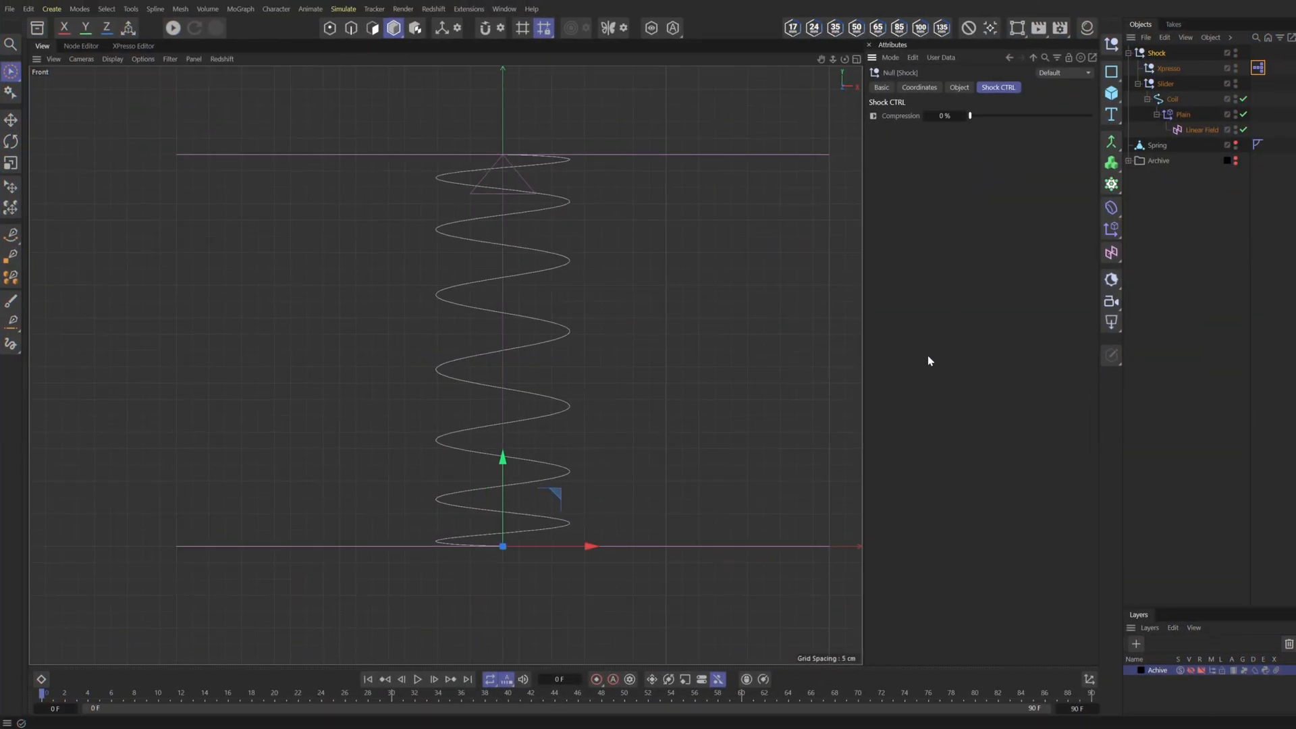
Add the Plain effector's P.Y parameter as an input port on the Plain node in the XPresso graph
click(1183, 114)
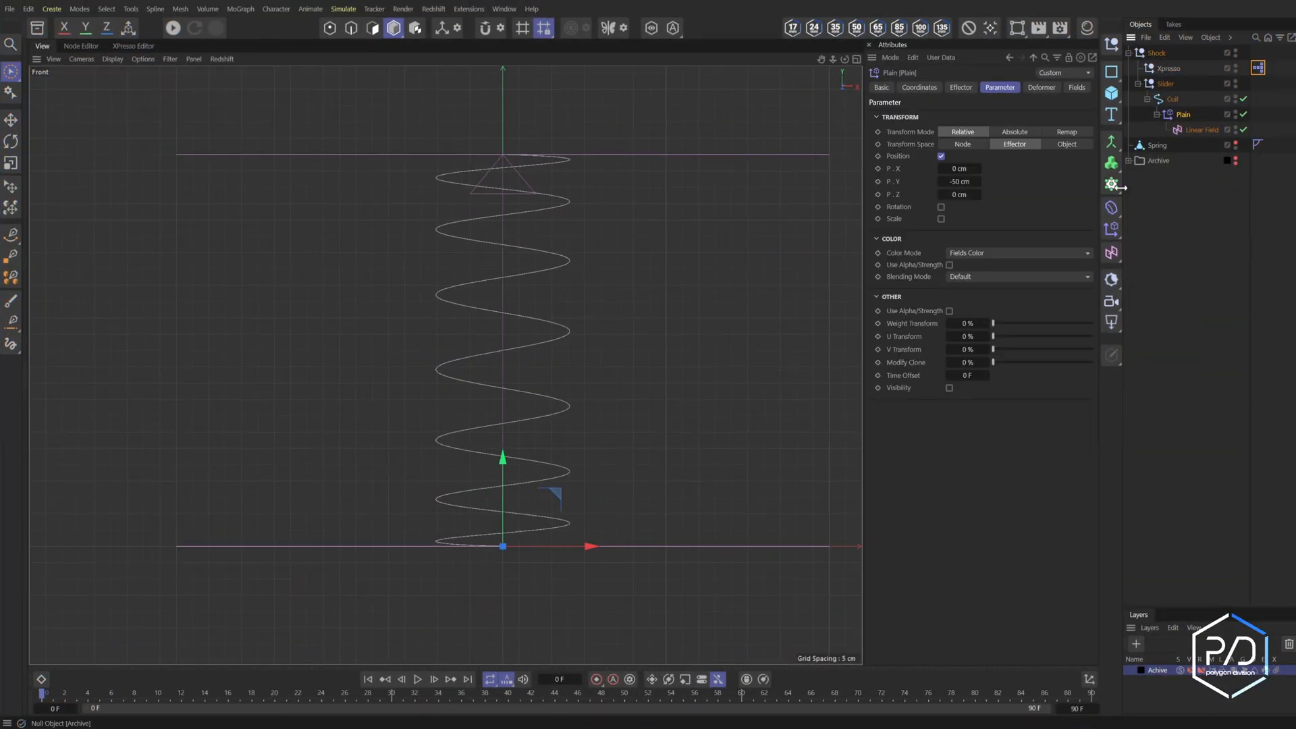
double_click(1257, 69)
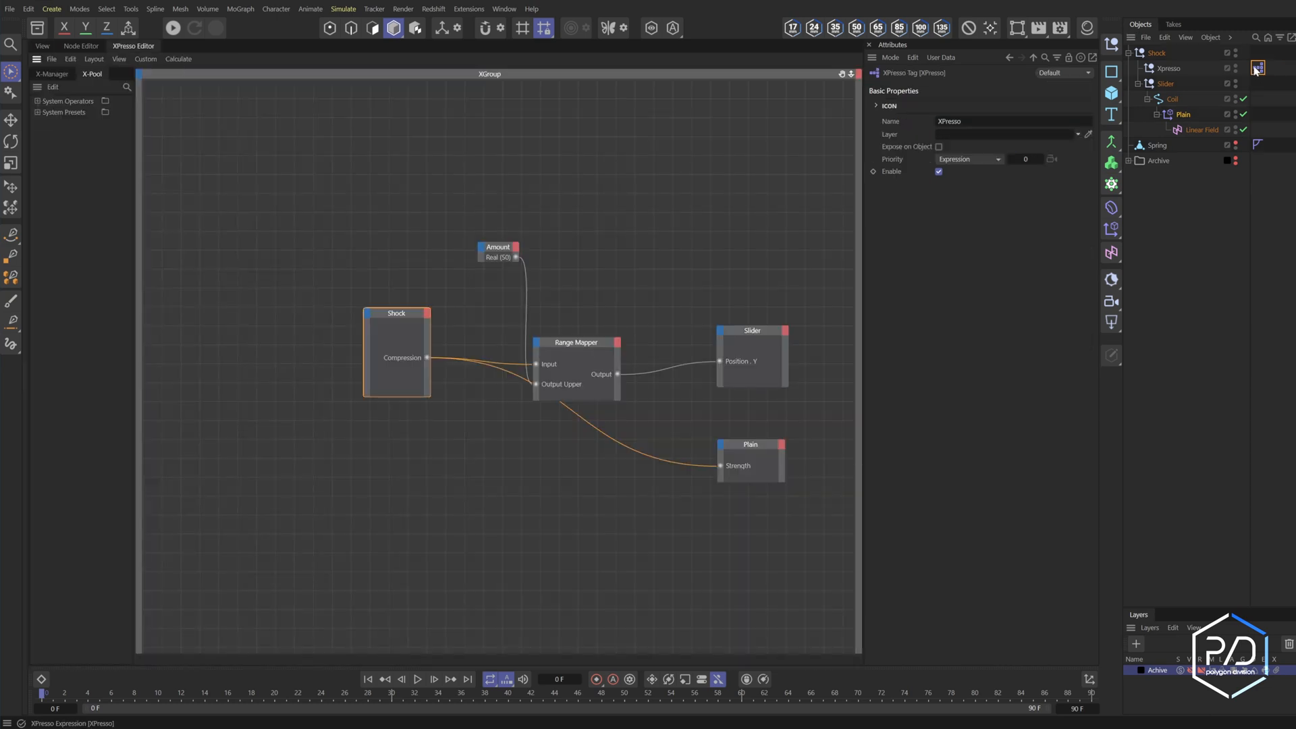
click(494, 252)
click(1186, 115)
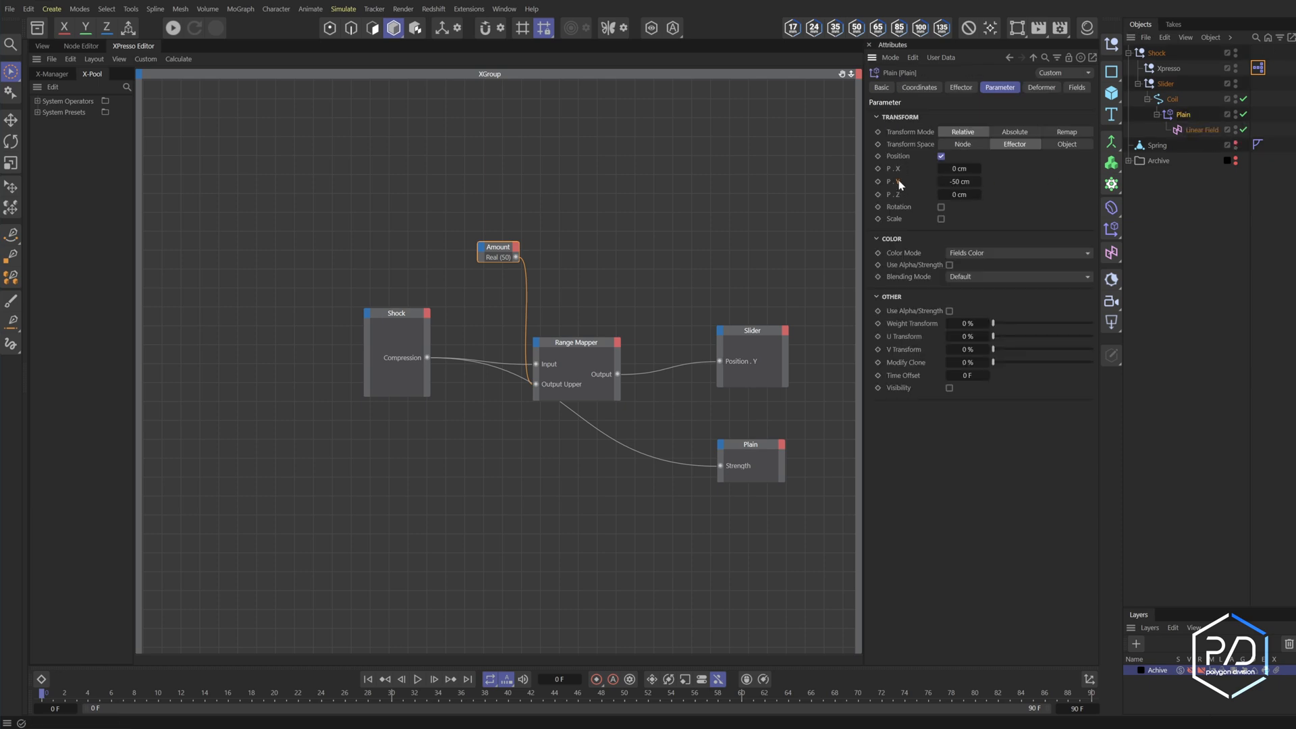
drag(899, 184, 742, 466)
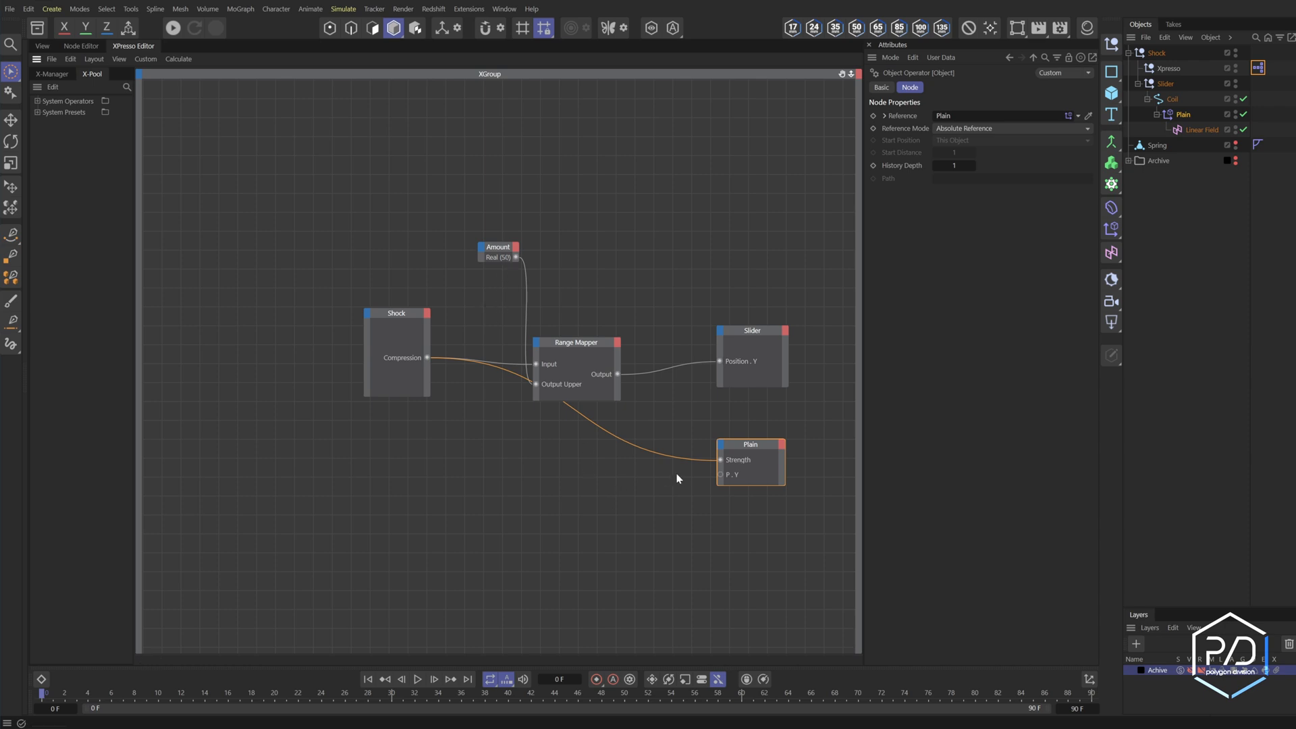
click(1183, 114)
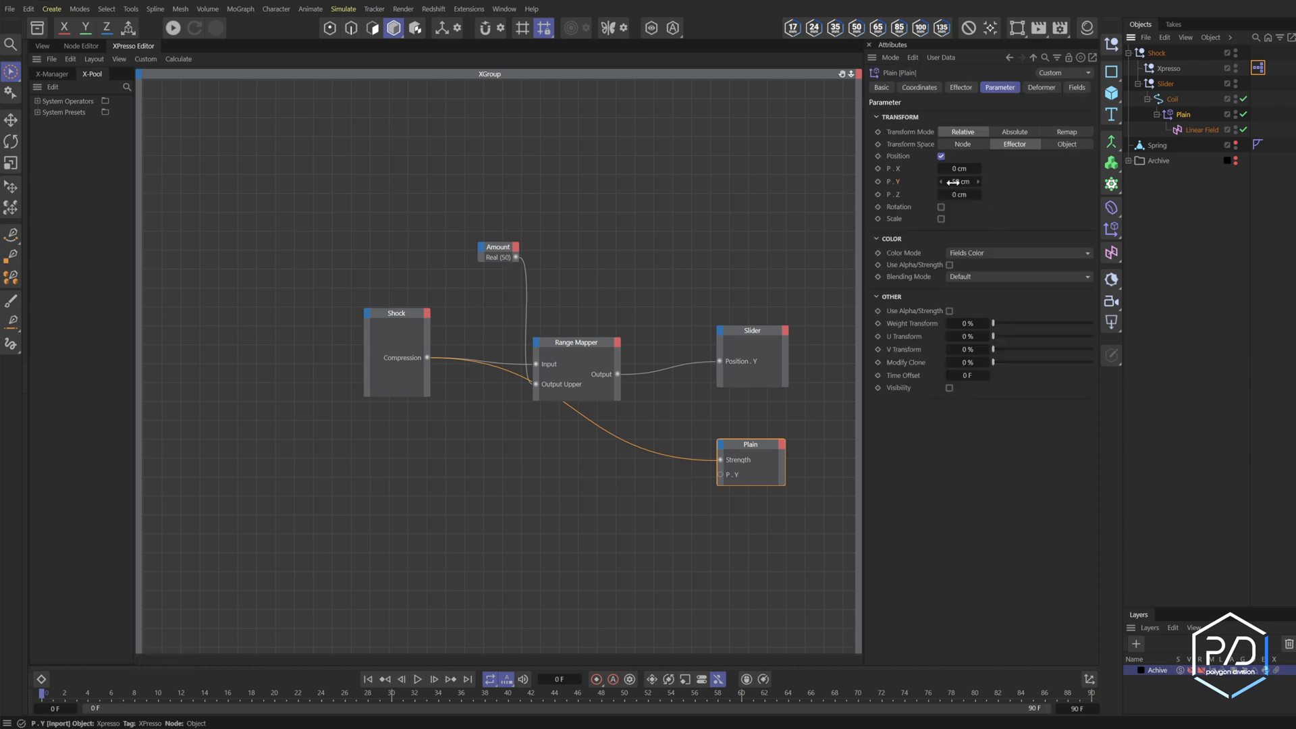
drag(952, 181, 704, 394)
Add a Math node set to Multiply with a second input of -1, and wire Amount through it to Plain's P.Y
click(549, 491)
right_click(546, 434)
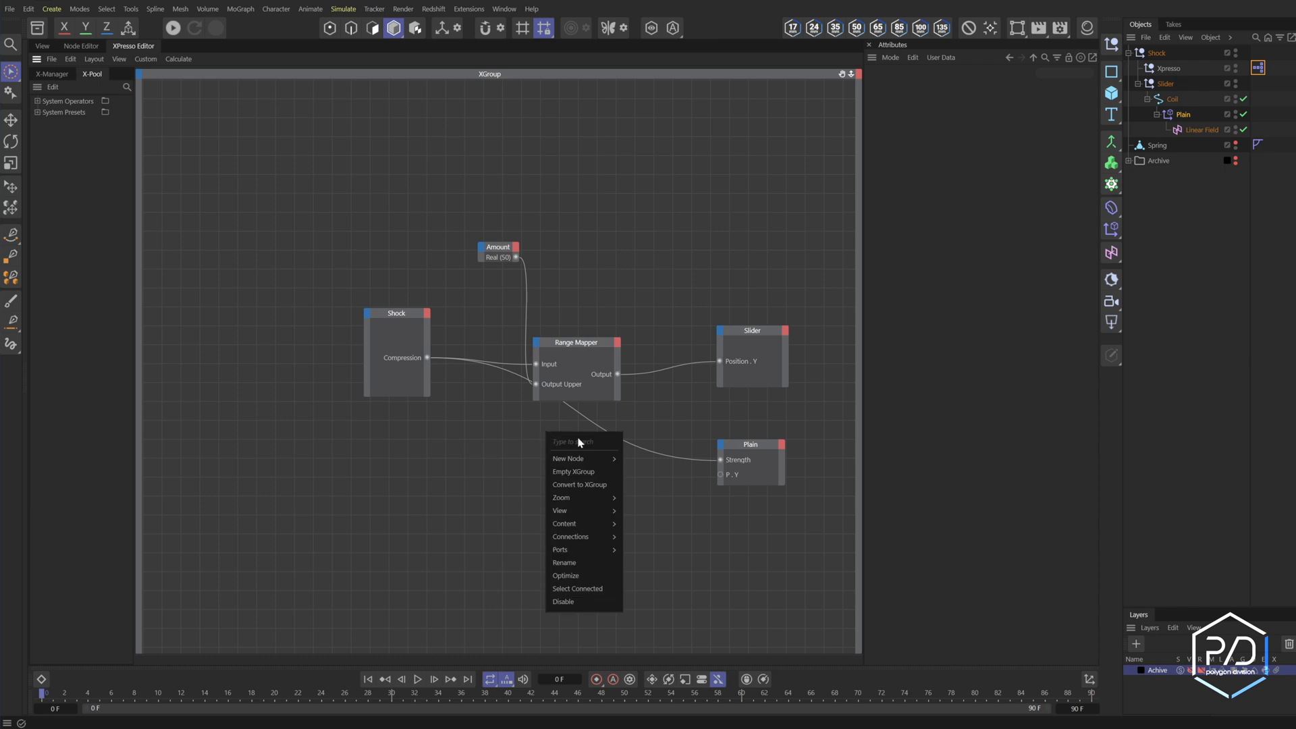
mouse_move(581, 459)
mouse_move(651, 460)
mouse_move(713, 503)
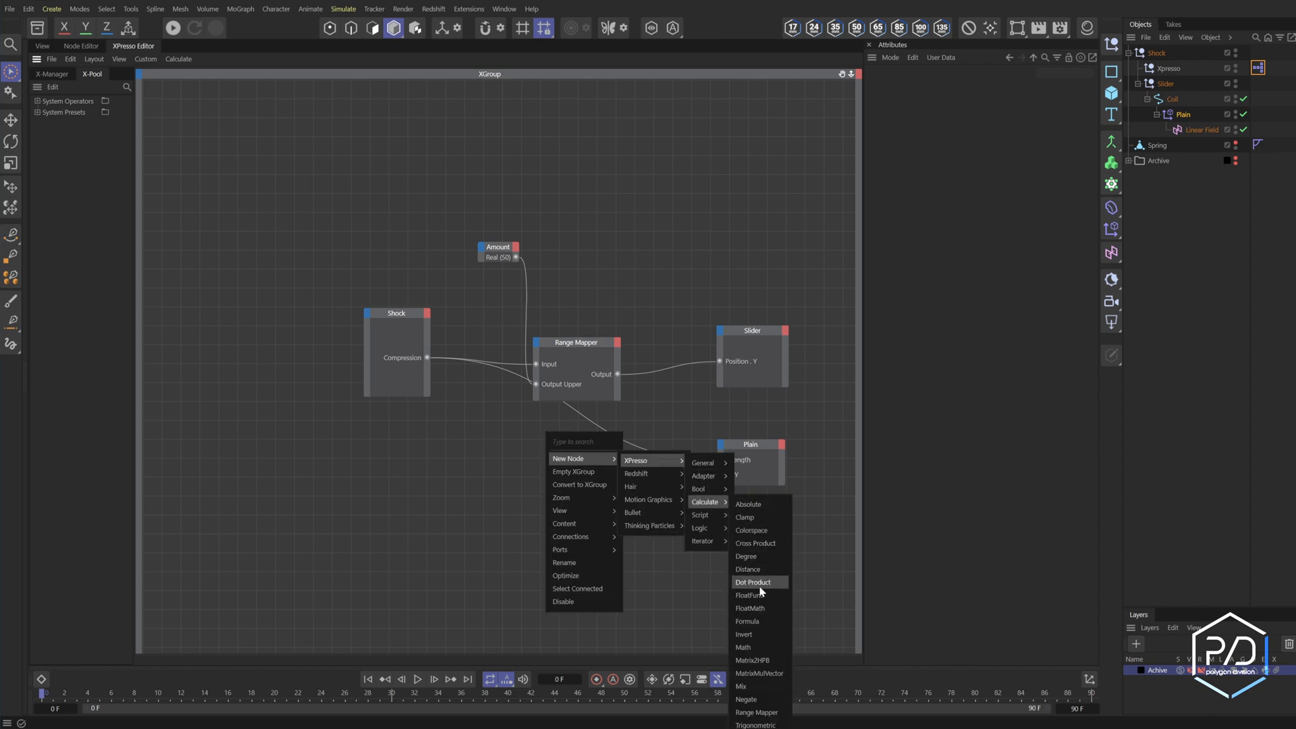
click(759, 585)
click(934, 128)
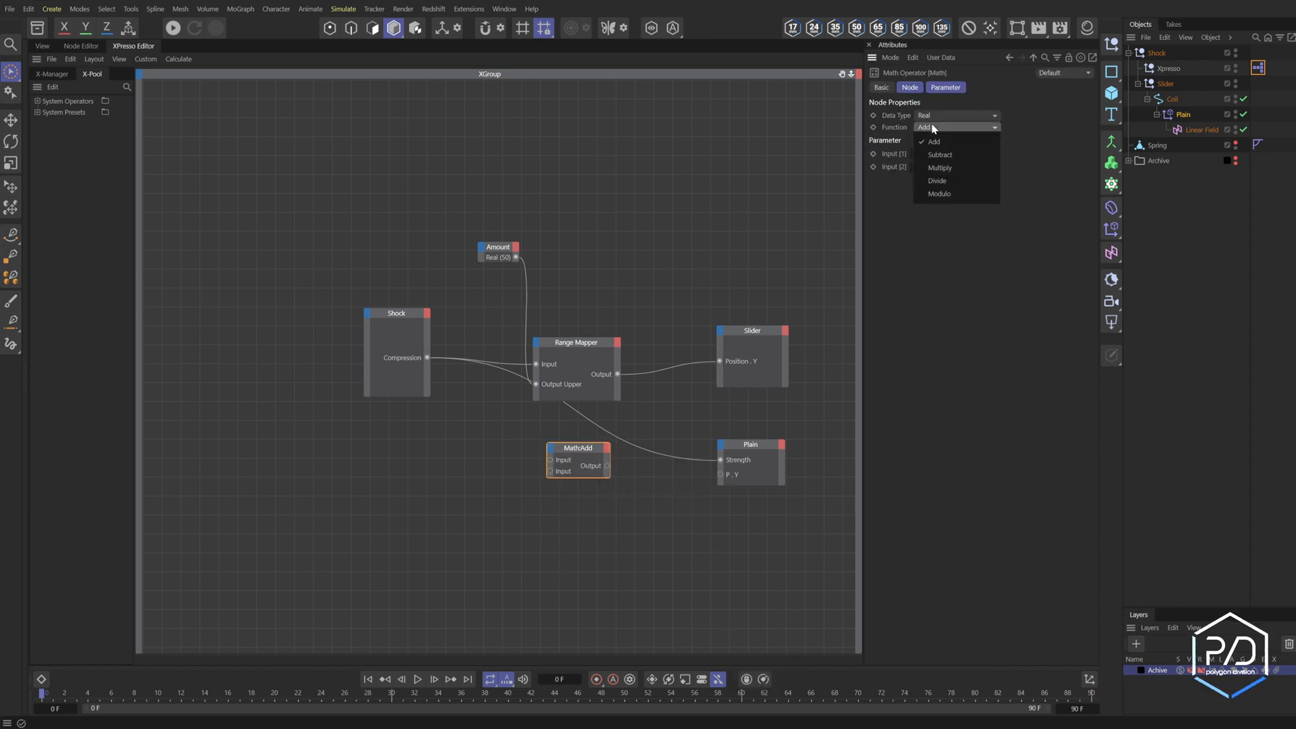
click(939, 168)
drag(515, 257, 720, 474)
Set the Amount constant's value to 60 and test the Shock null's Compression control, returning it to 0 %
click(510, 253)
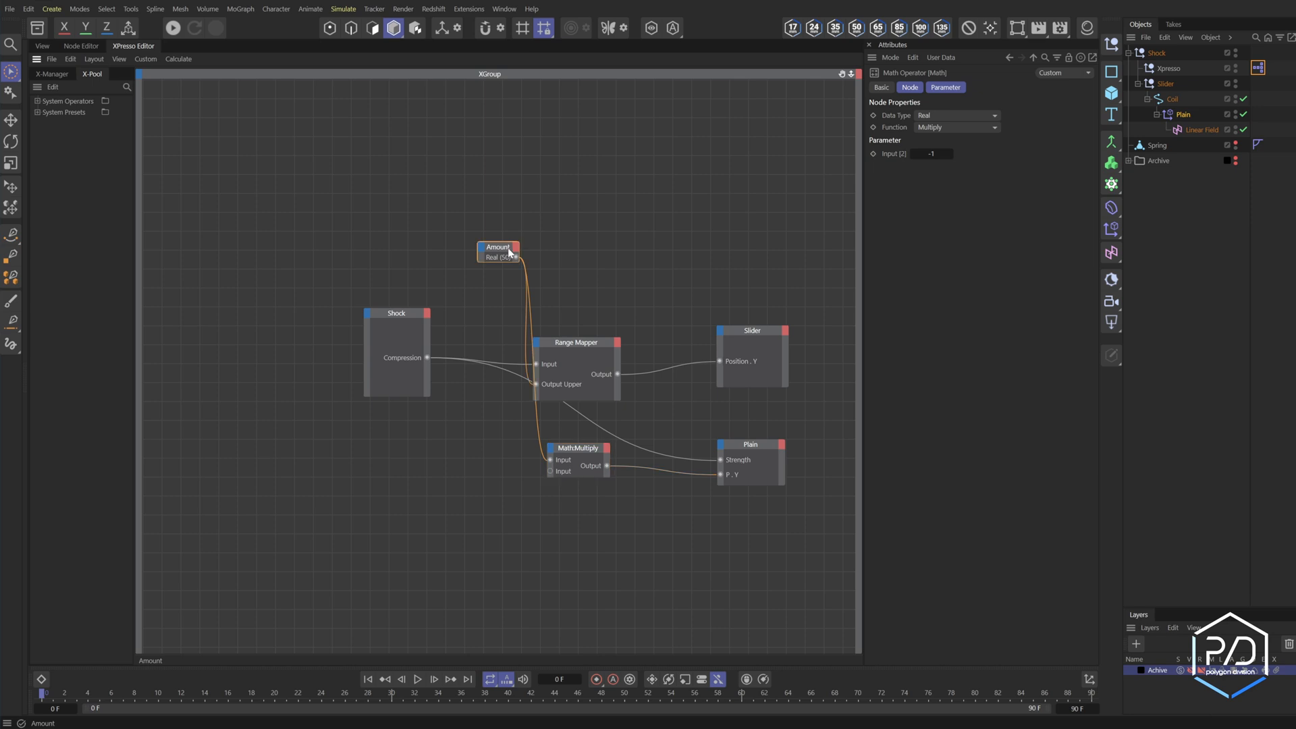
click(937, 128)
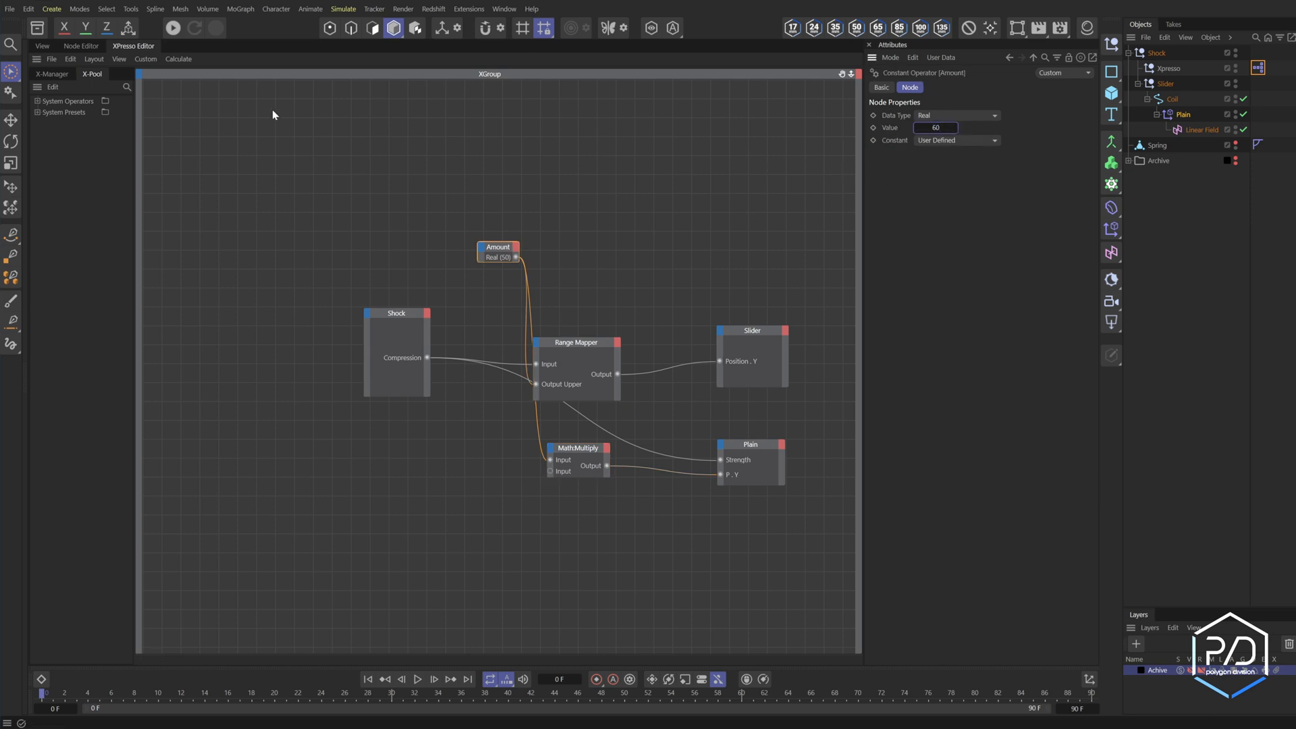
click(42, 45)
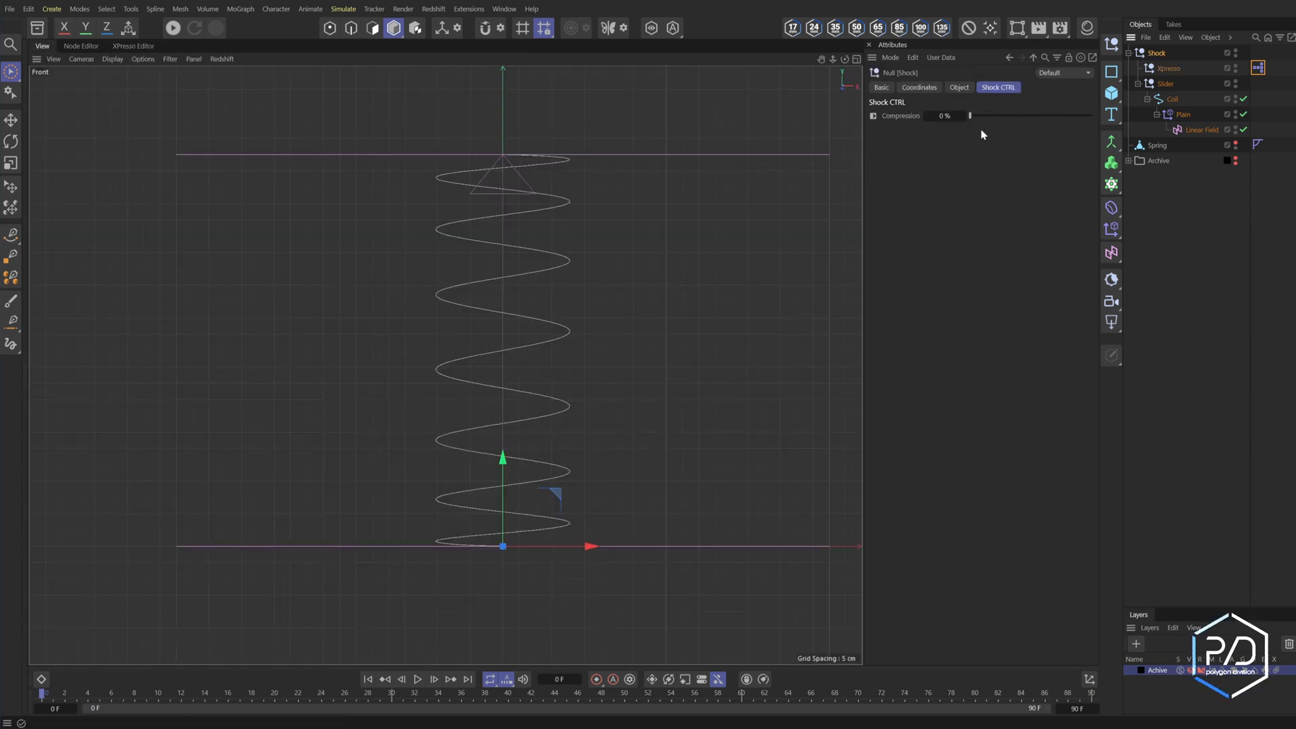
drag(972, 116, 969, 142)
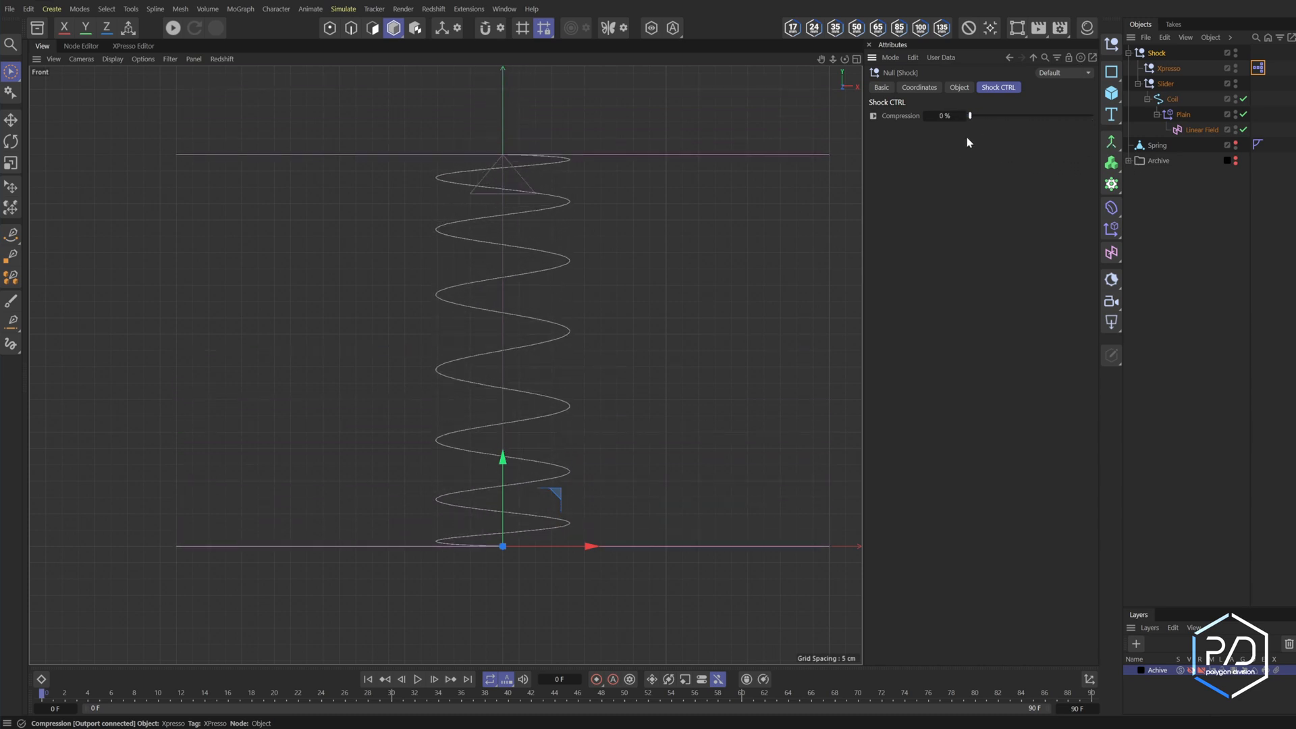
Add an n-Side spline with a 3 cm radius and make the Spring object visible in the viewport
click(1115, 79)
click(1230, 110)
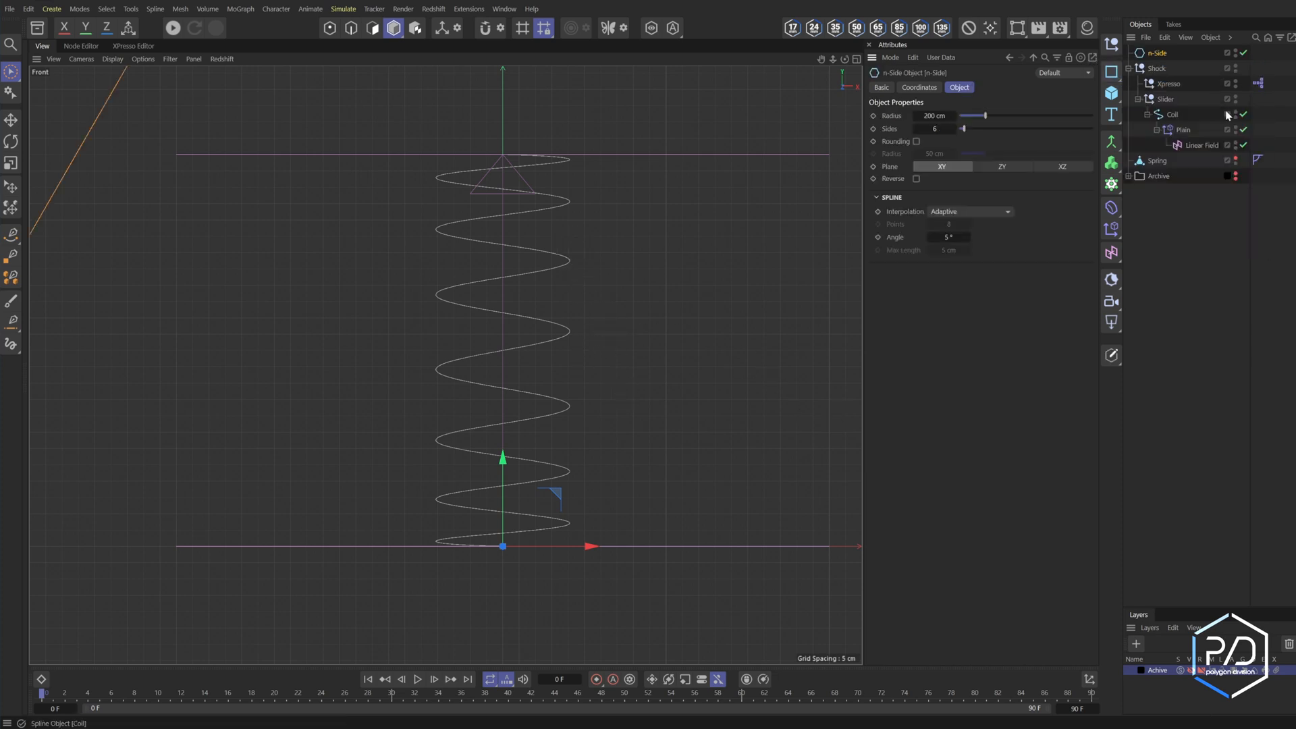
click(929, 117)
text(3)
key(Return)
click(1234, 160)
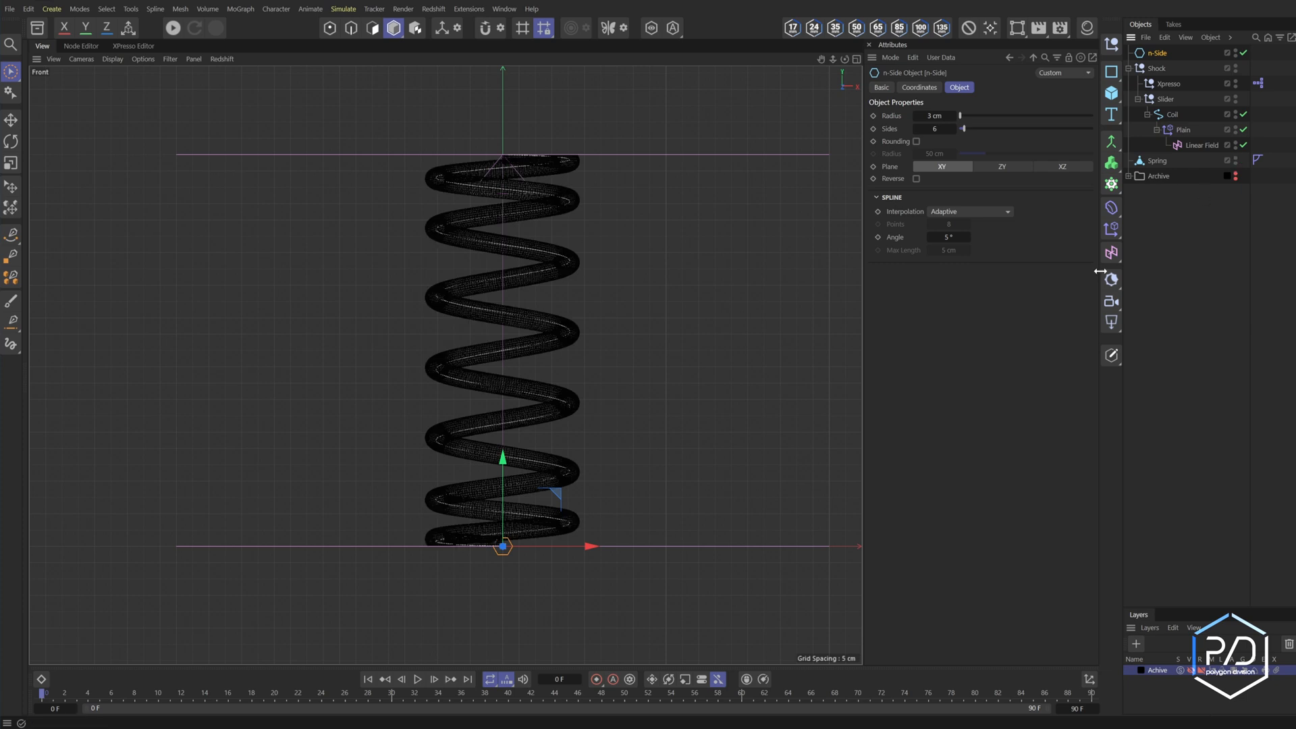
Add a Sweep generator under the Slider null and nest the n-Side profile and the Coil spline inside it
click(1172, 116)
drag(1170, 116, 1172, 107)
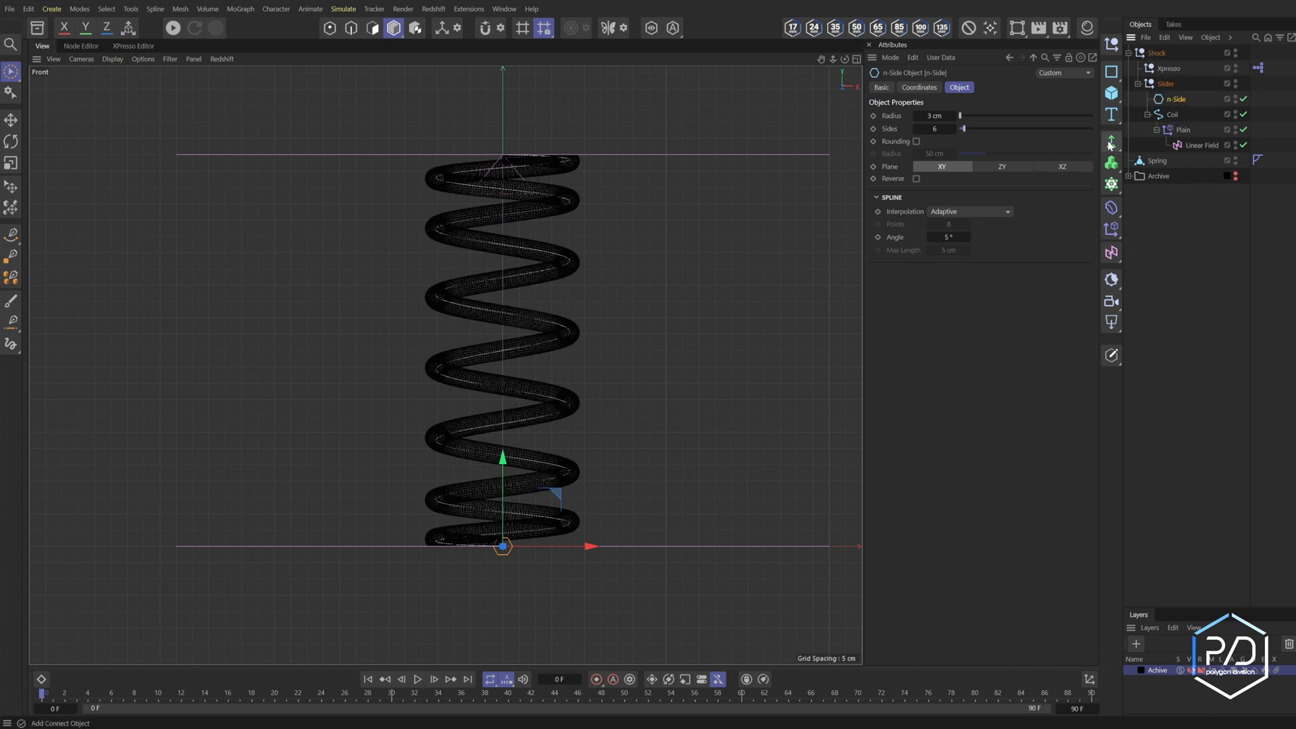
drag(1111, 141, 1229, 202)
drag(1157, 52, 1172, 101)
mouse_move(1175, 114)
mouse_down()
mouse_move(1174, 99)
mouse_move(1189, 118)
mouse_up()
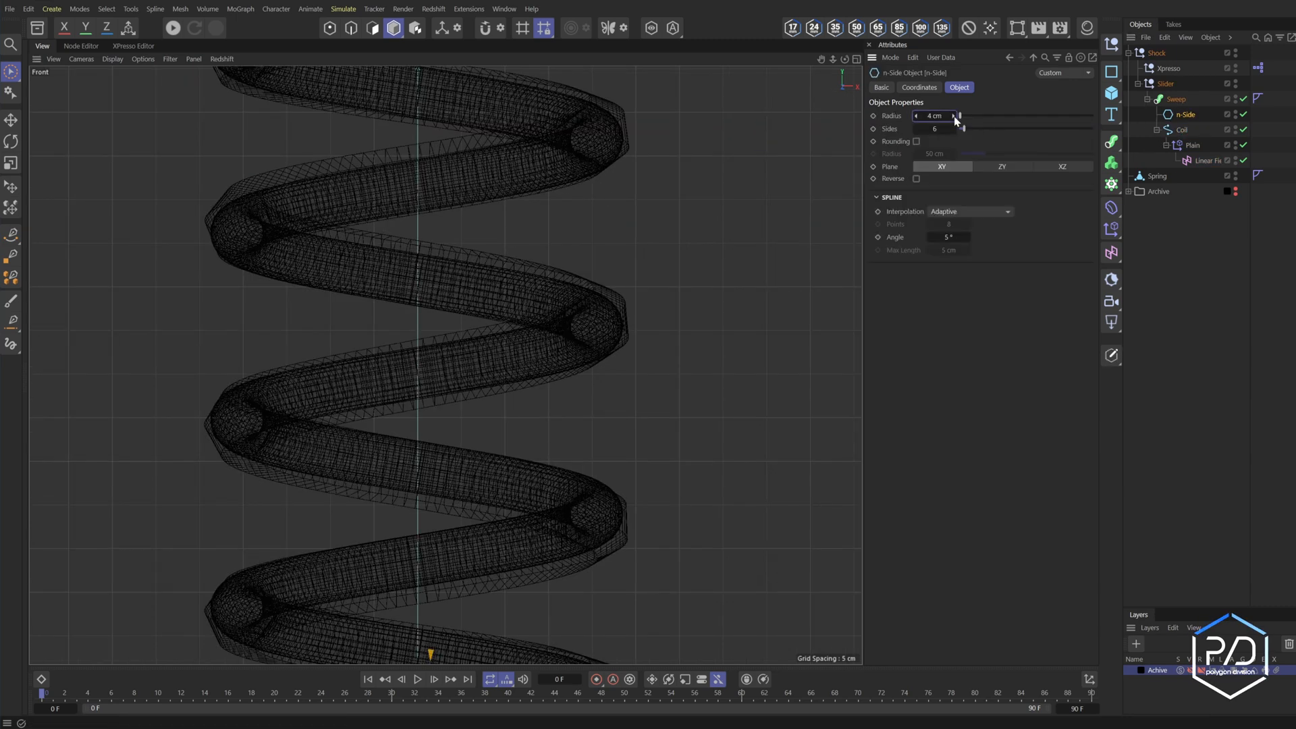
Set the n-Side profile to 16 sides and hide the original Spring object, working in the Perspective view
middle_click(355, 187)
middle_click(355, 186)
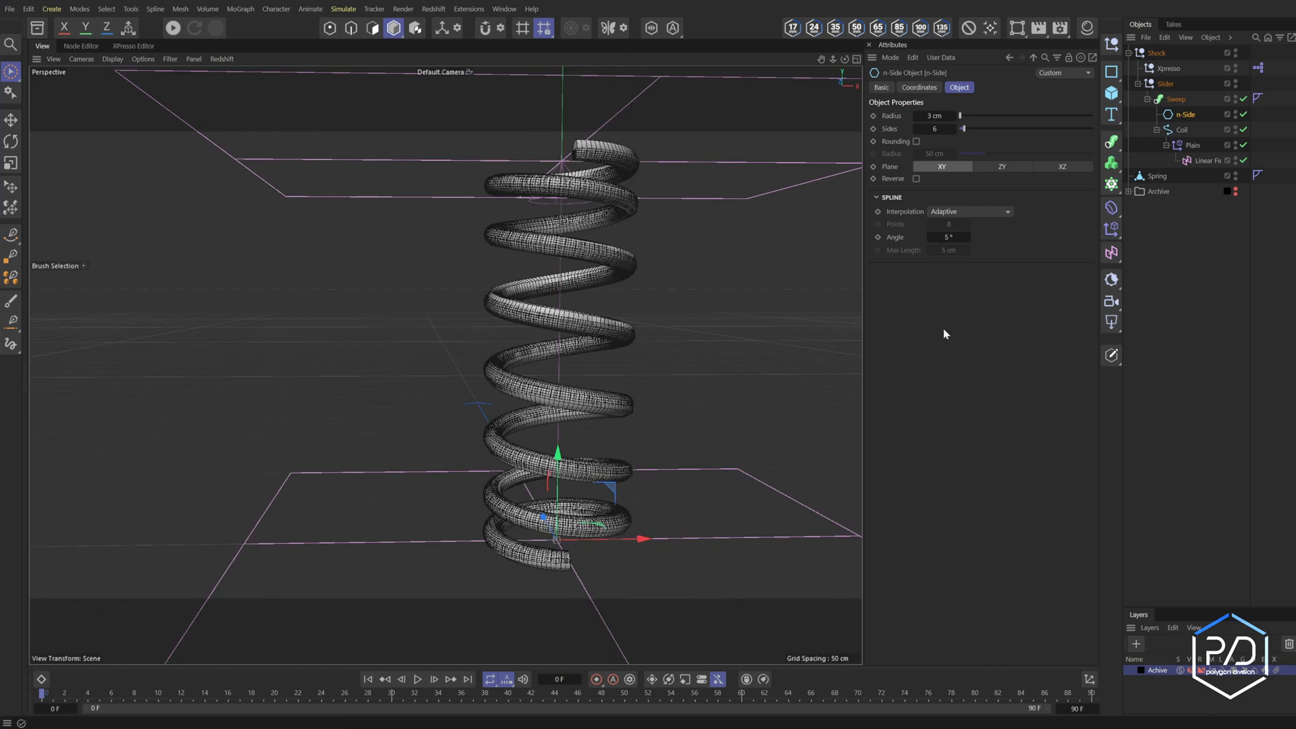
drag(954, 128, 936, 130)
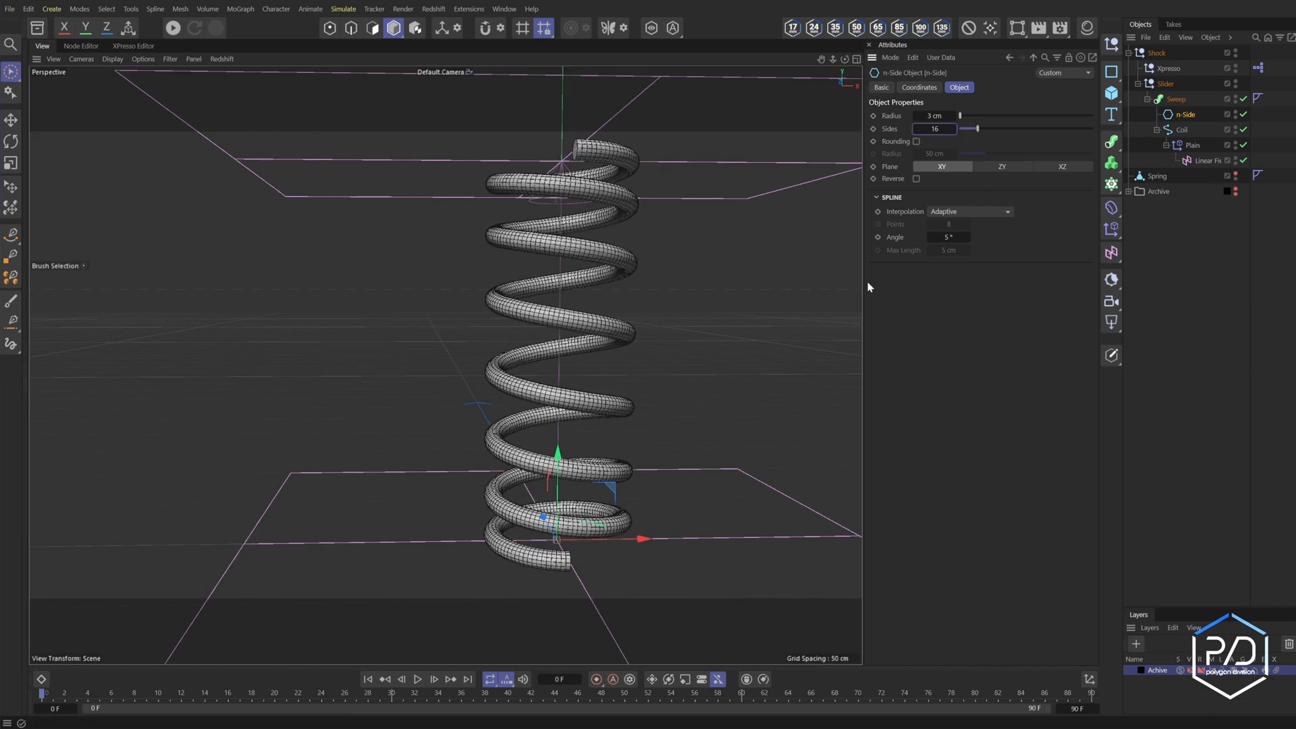
Test the Shock null's Compression control on the swept coil, review the Sweep's settings, and return Compression to 0 %
click(1156, 52)
drag(1041, 115, 969, 148)
scroll(598, 388, up, 2)
click(1176, 100)
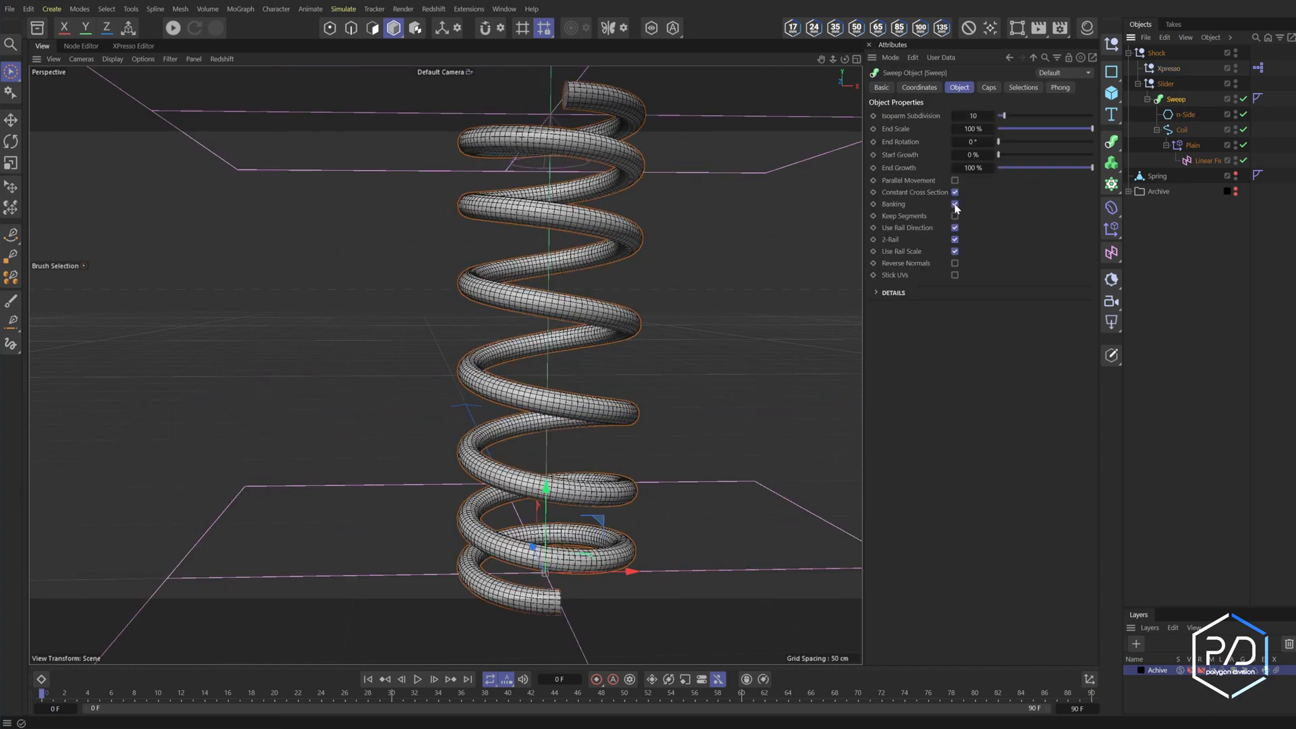
click(1156, 52)
mouse_move(969, 116)
mouse_down()
mouse_move(1023, 138)
mouse_move(966, 130)
mouse_up()
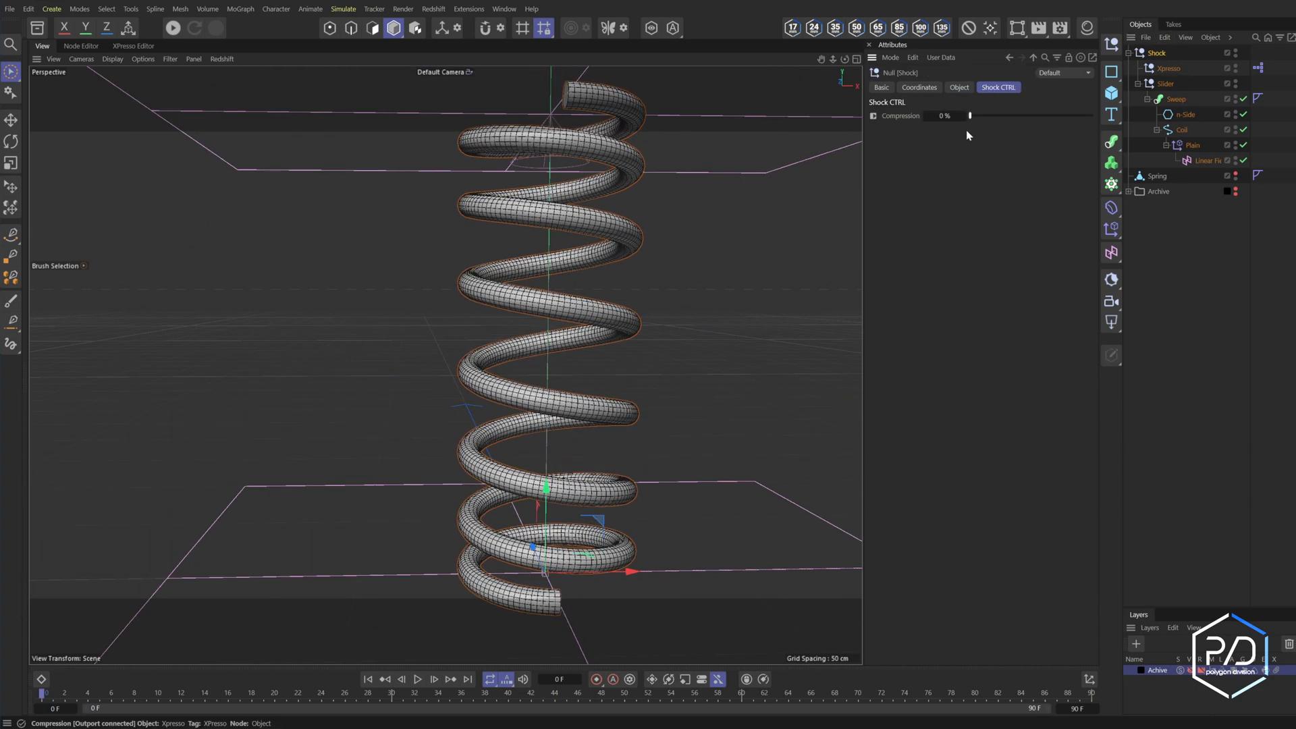
Open the Shock null's controls in a separate locked Attributes window, resized and placed over the lower part of the viewport
click(1175, 105)
click(1157, 54)
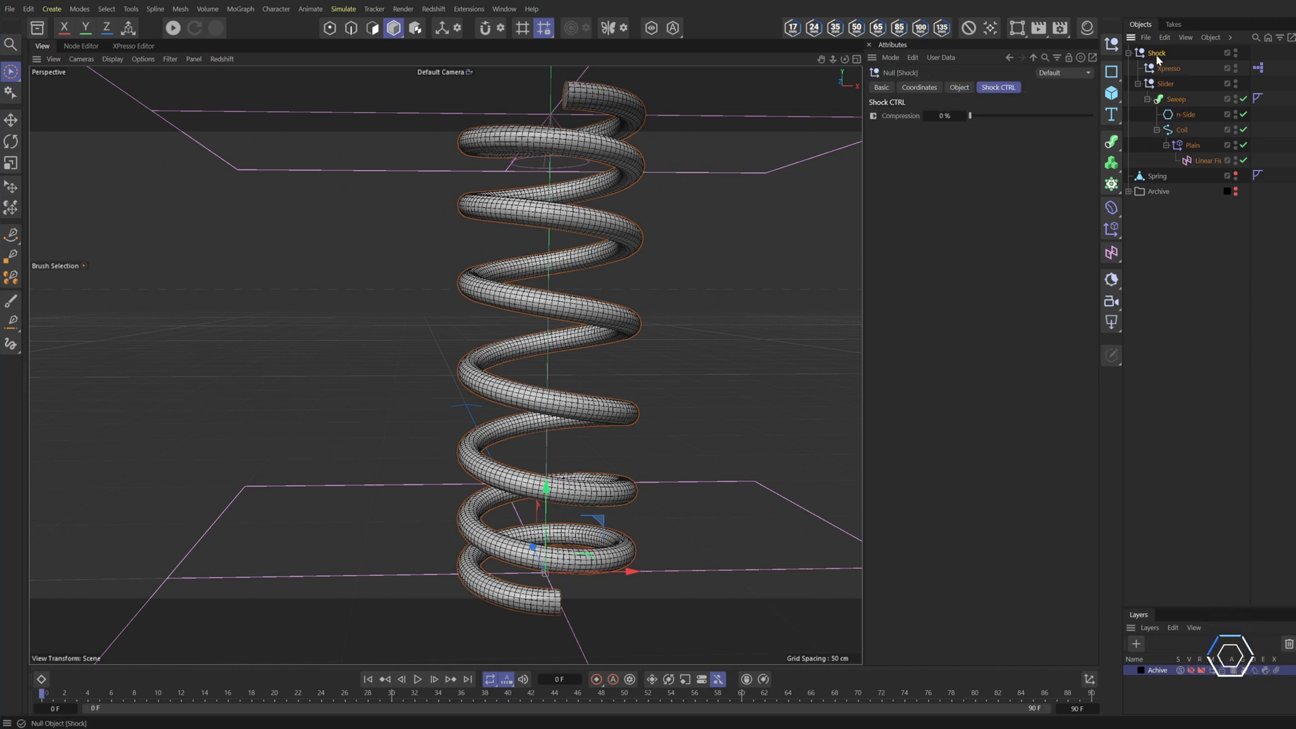
click(1093, 58)
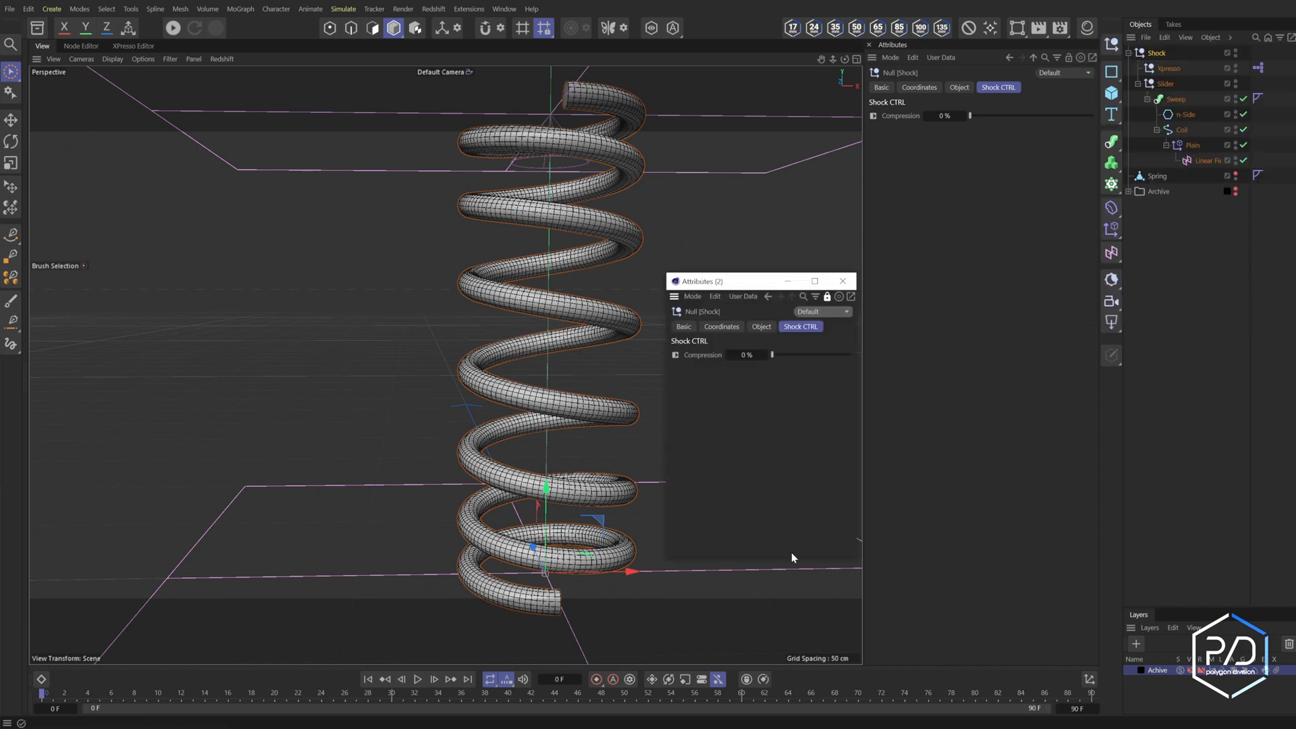
drag(793, 558, 822, 425)
drag(807, 283, 810, 465)
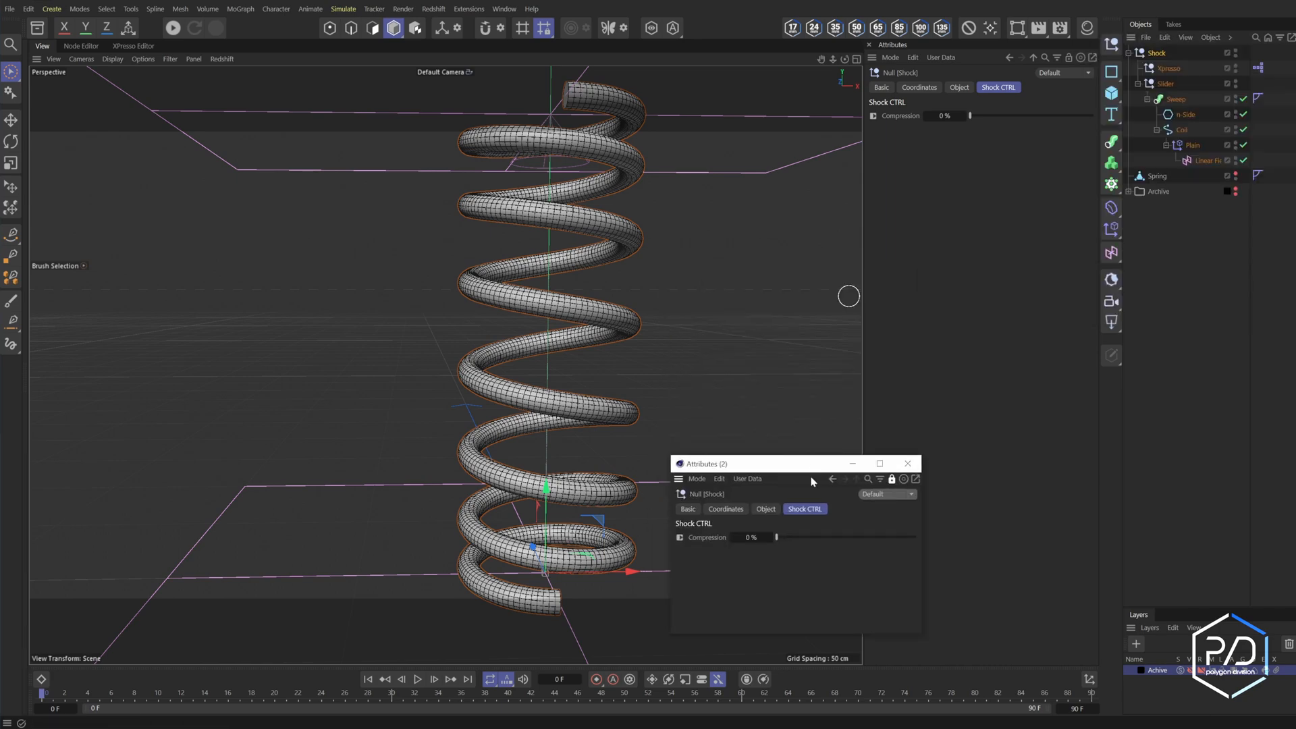
Set Compression to 100 % and examine the spacing of the compressed coils in the Front view
drag(776, 537, 943, 583)
key(F5)
key(F4)
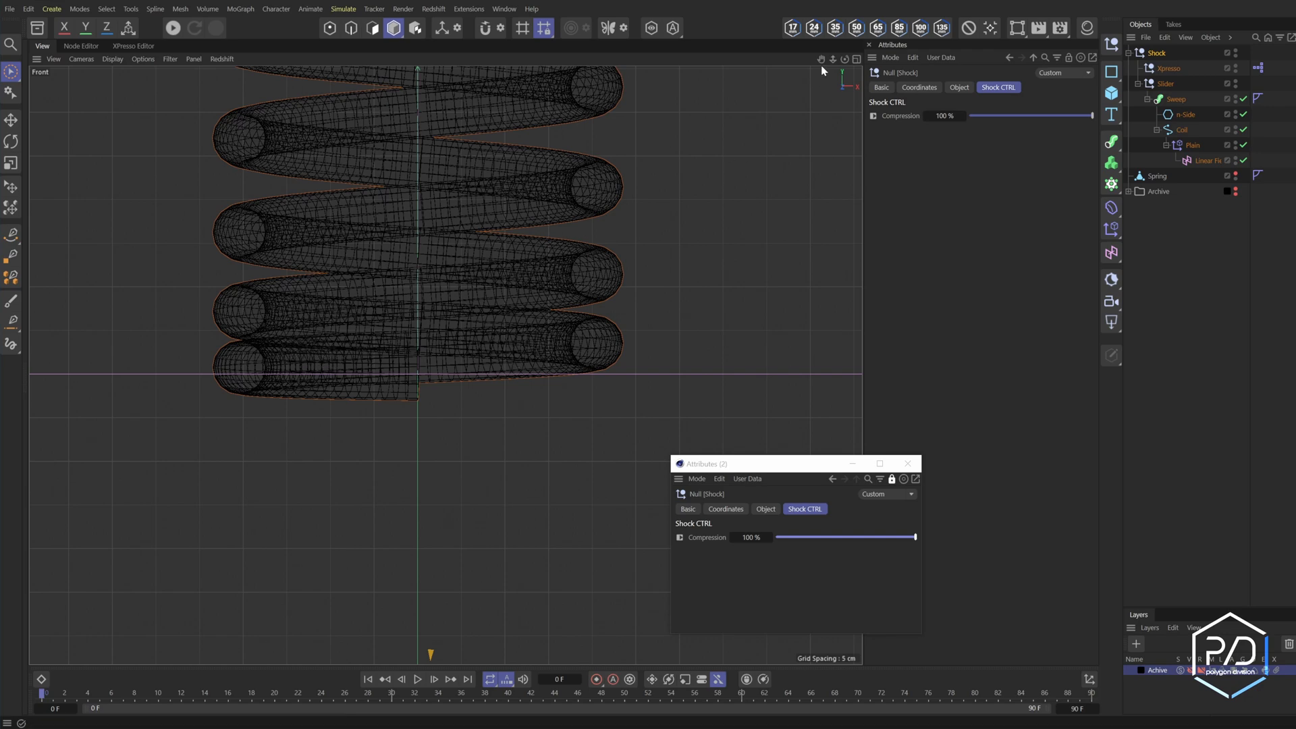
drag(823, 60, 840, 306)
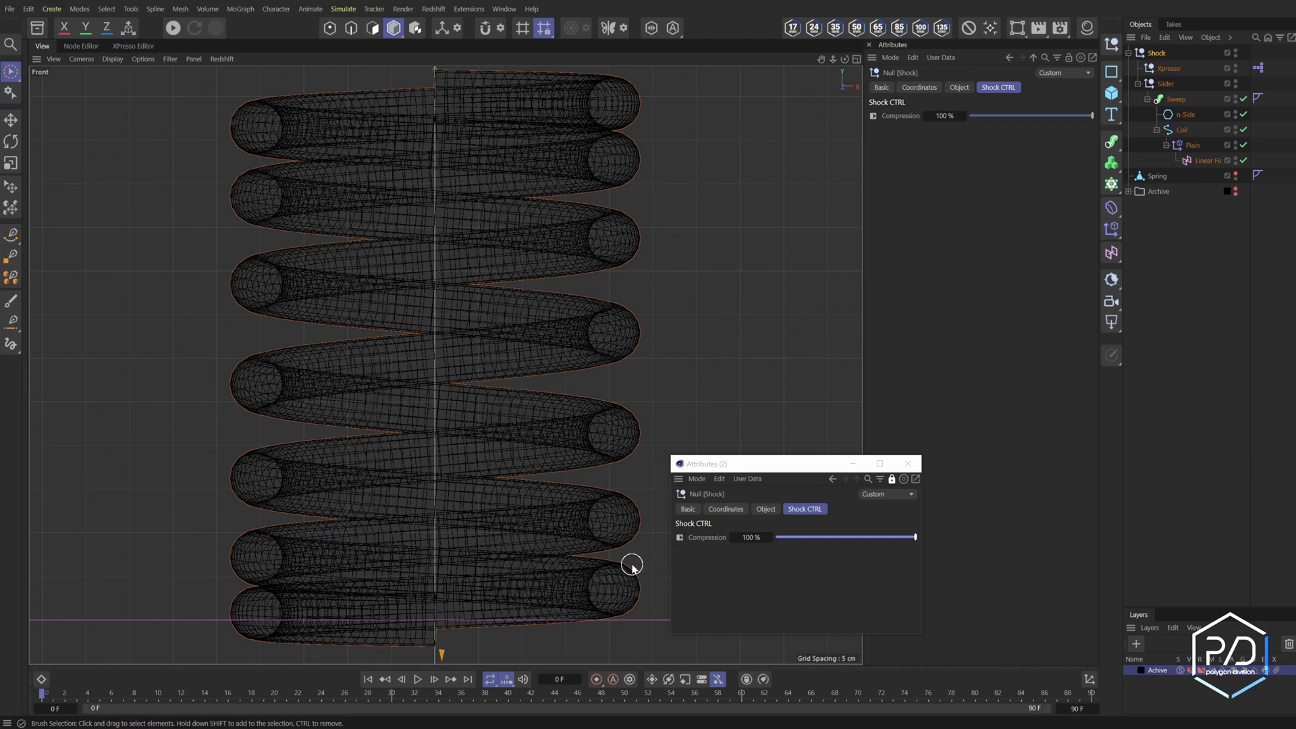
Set the Linear Field's remapping Contour Mode to Curve and show the contour spline in a separate window
click(1206, 161)
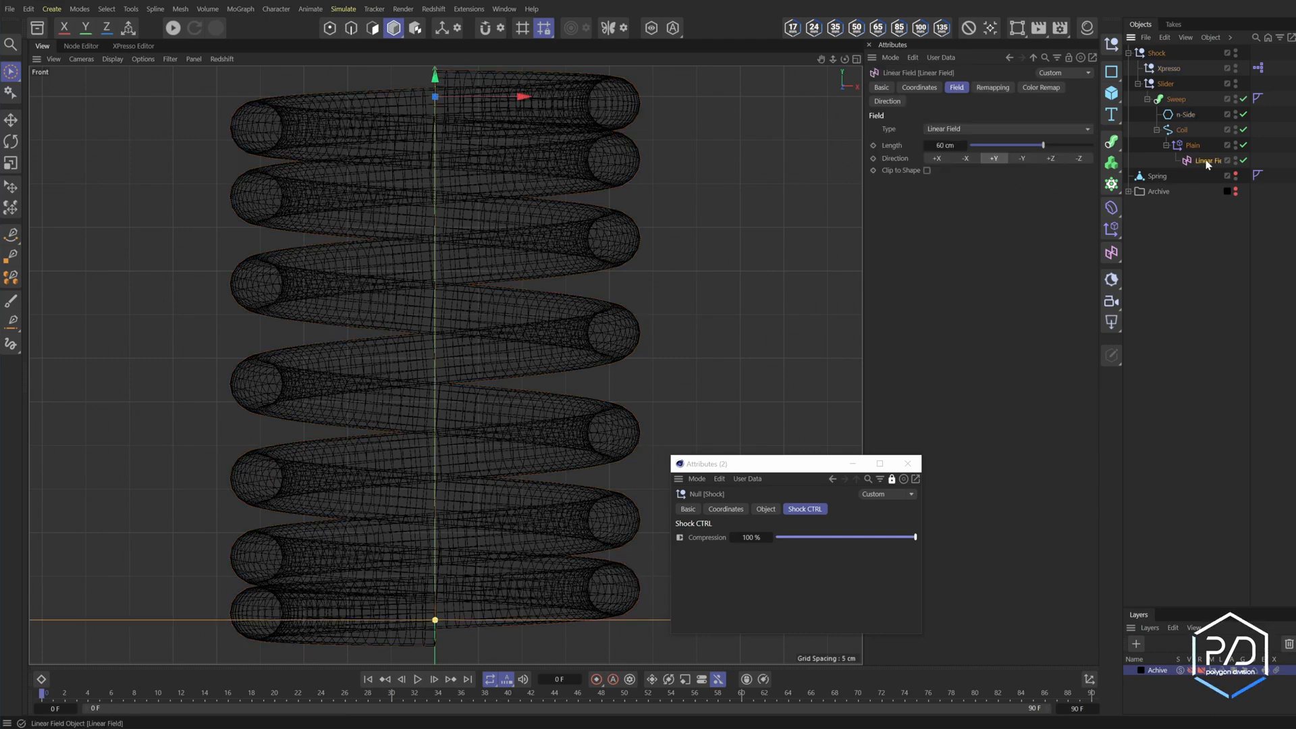
click(1032, 87)
click(992, 87)
click(974, 345)
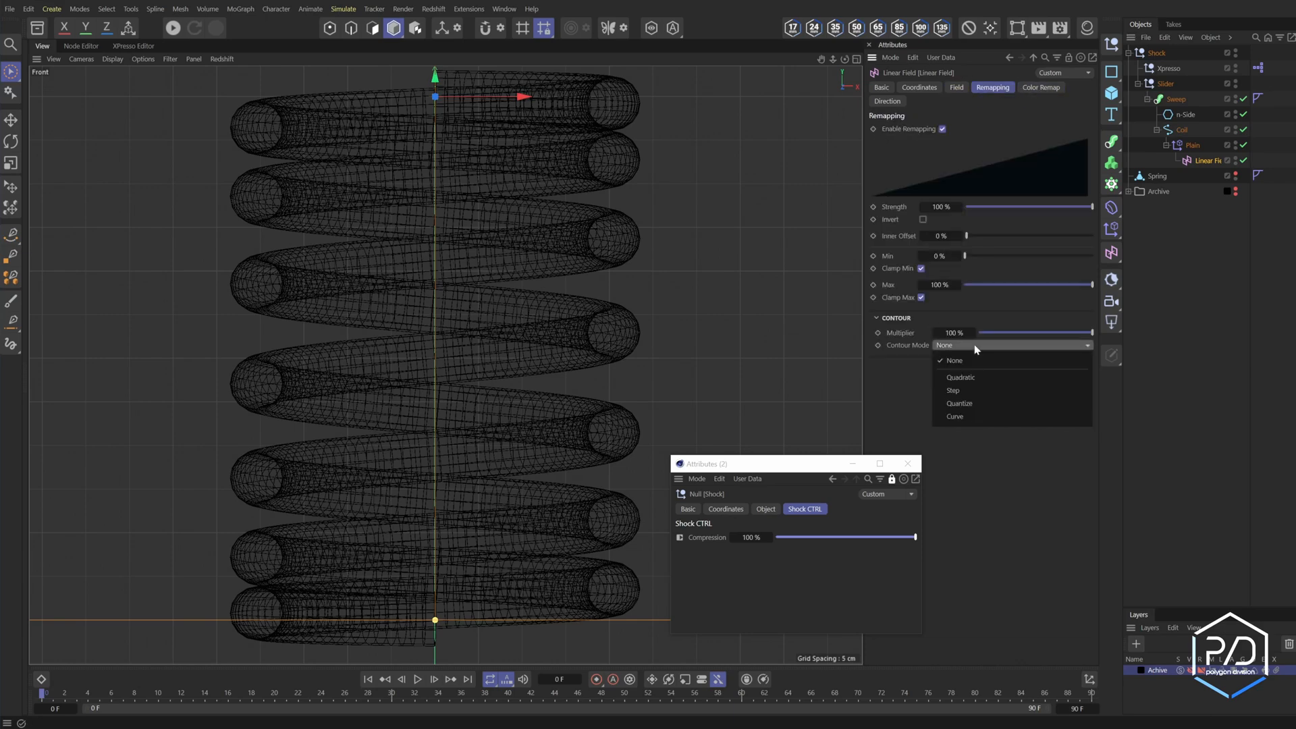
click(976, 415)
right_click(1014, 391)
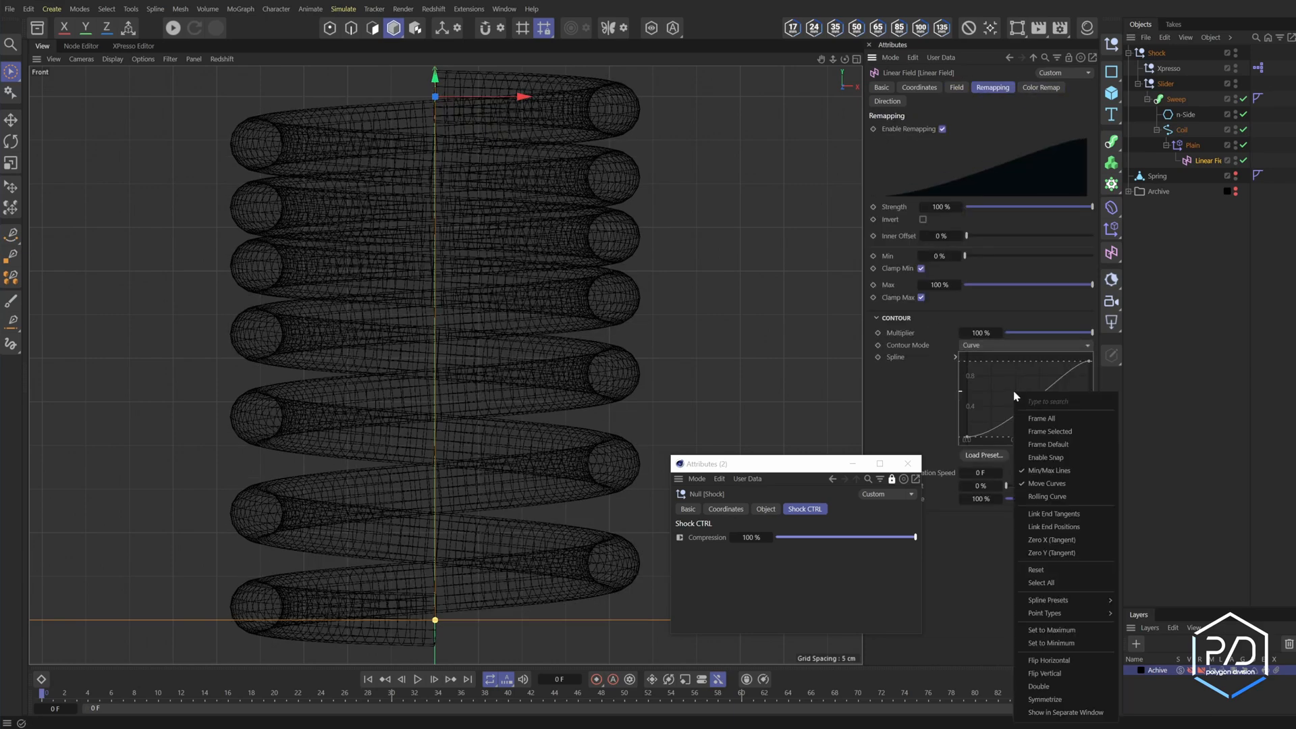
click(1054, 712)
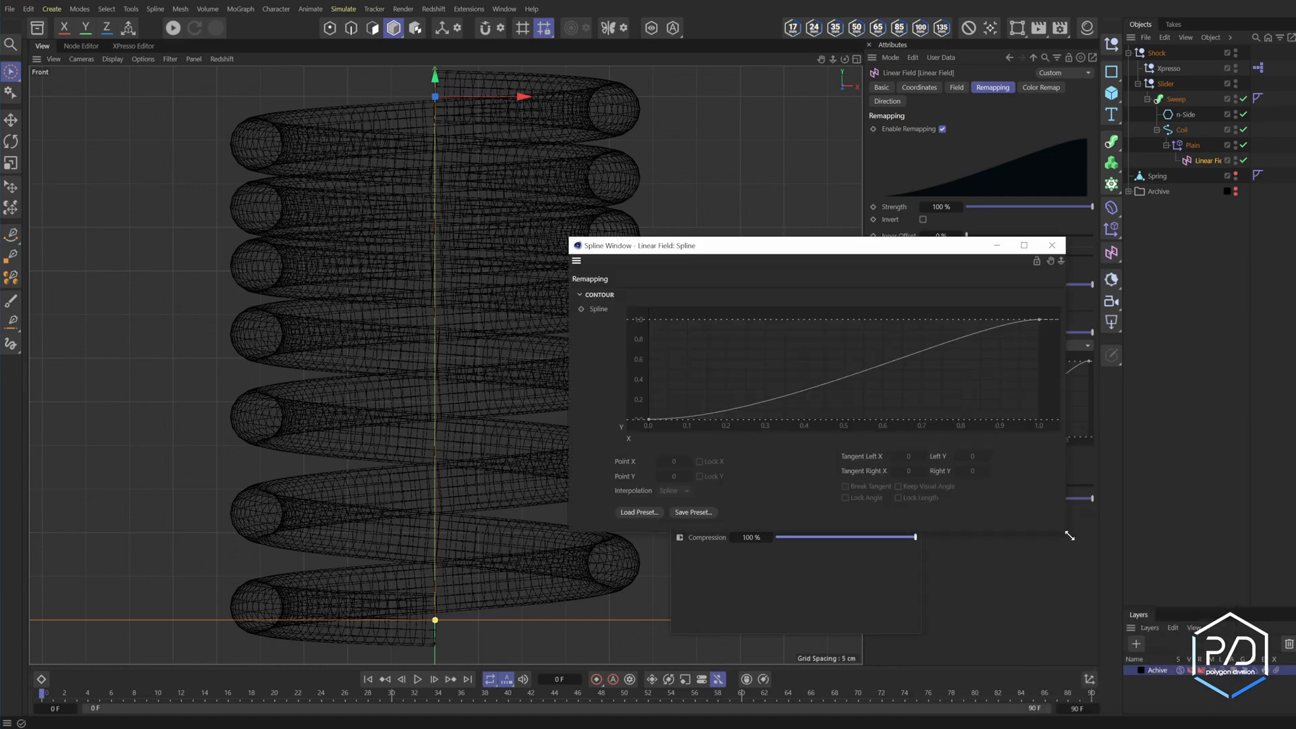
Lock the X and Y positions of the contour spline's start and end points
click(648, 419)
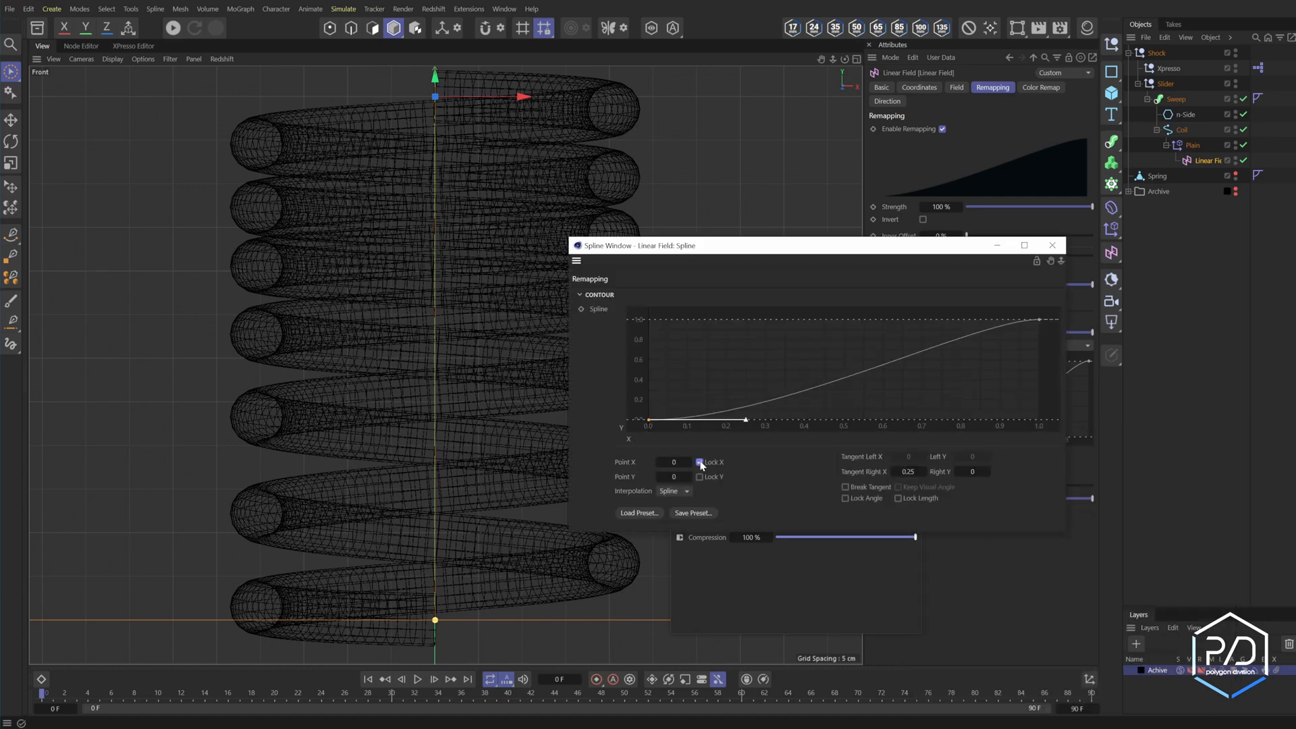
click(1039, 320)
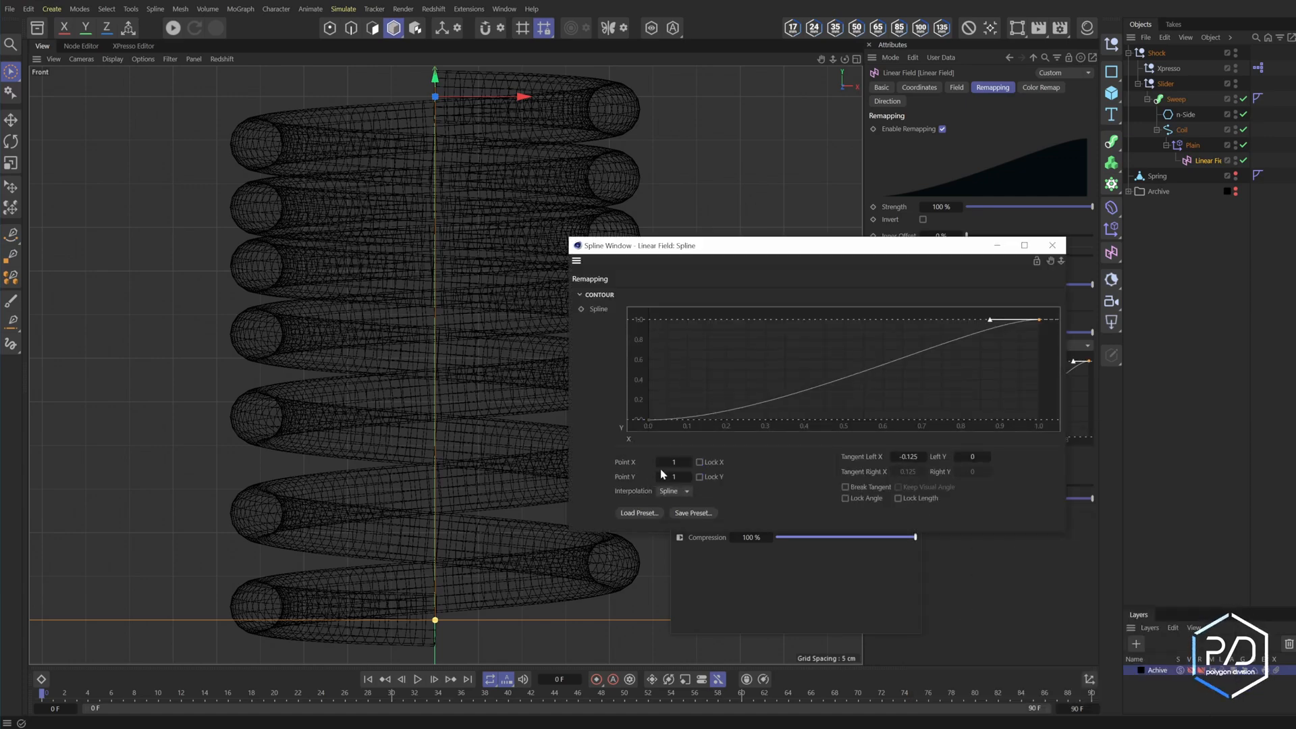
click(700, 462)
click(699, 477)
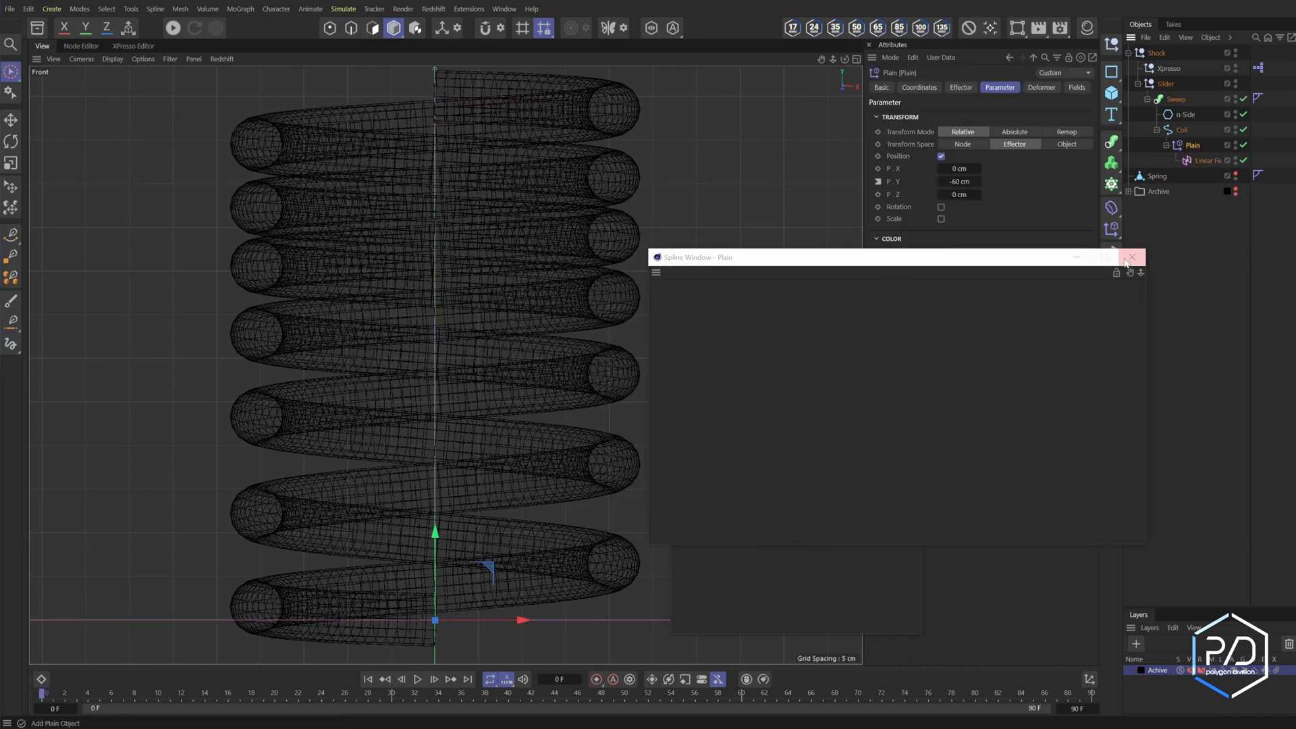
Reopen the Linear Field's contour spline in its own window and set the end point's left tangent X to -0.1
click(1132, 257)
click(1198, 161)
right_click(1033, 387)
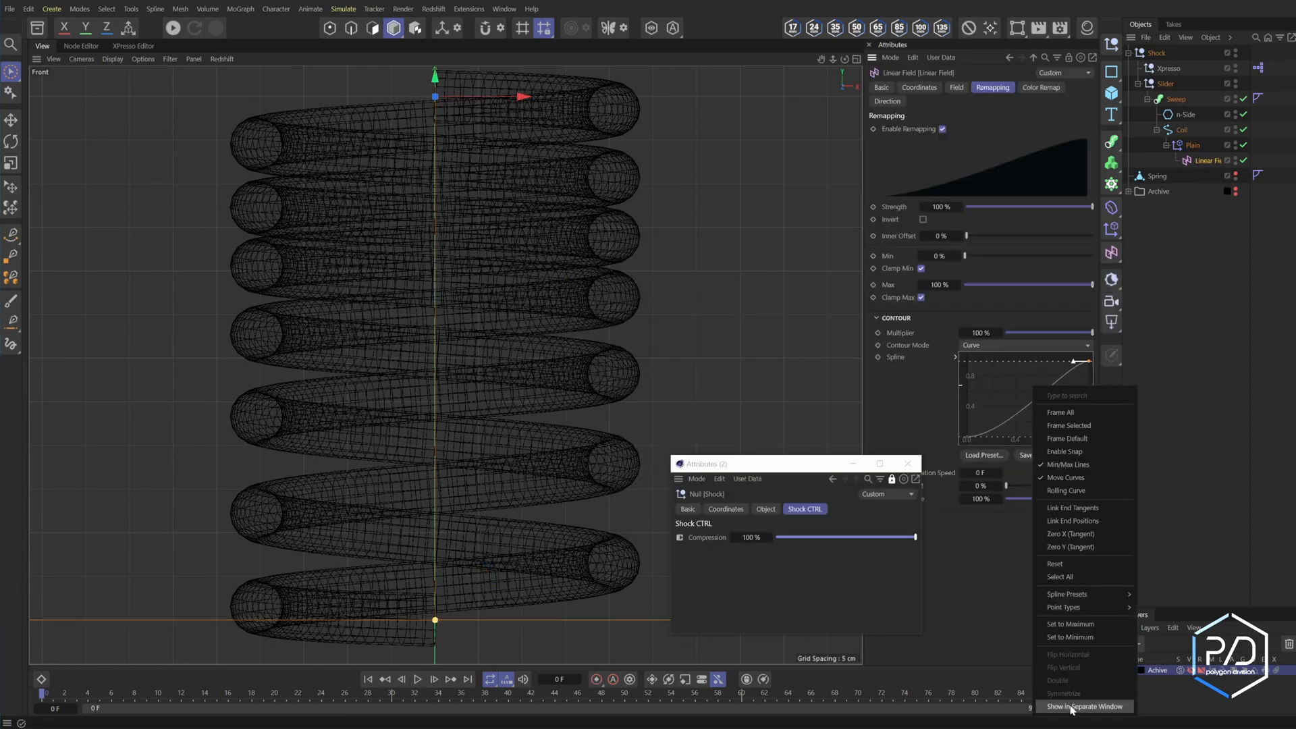
click(1070, 706)
drag(1147, 509, 776, 246)
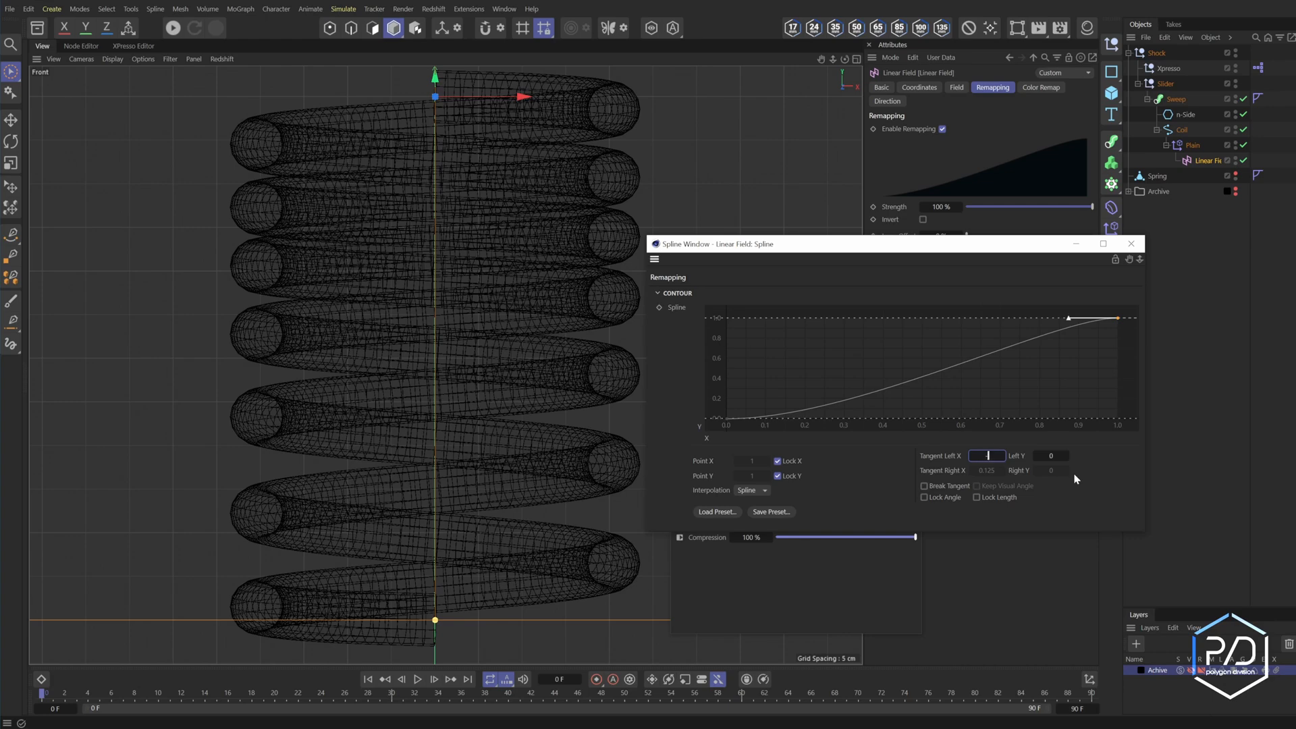
text(-.1)
key(Return)
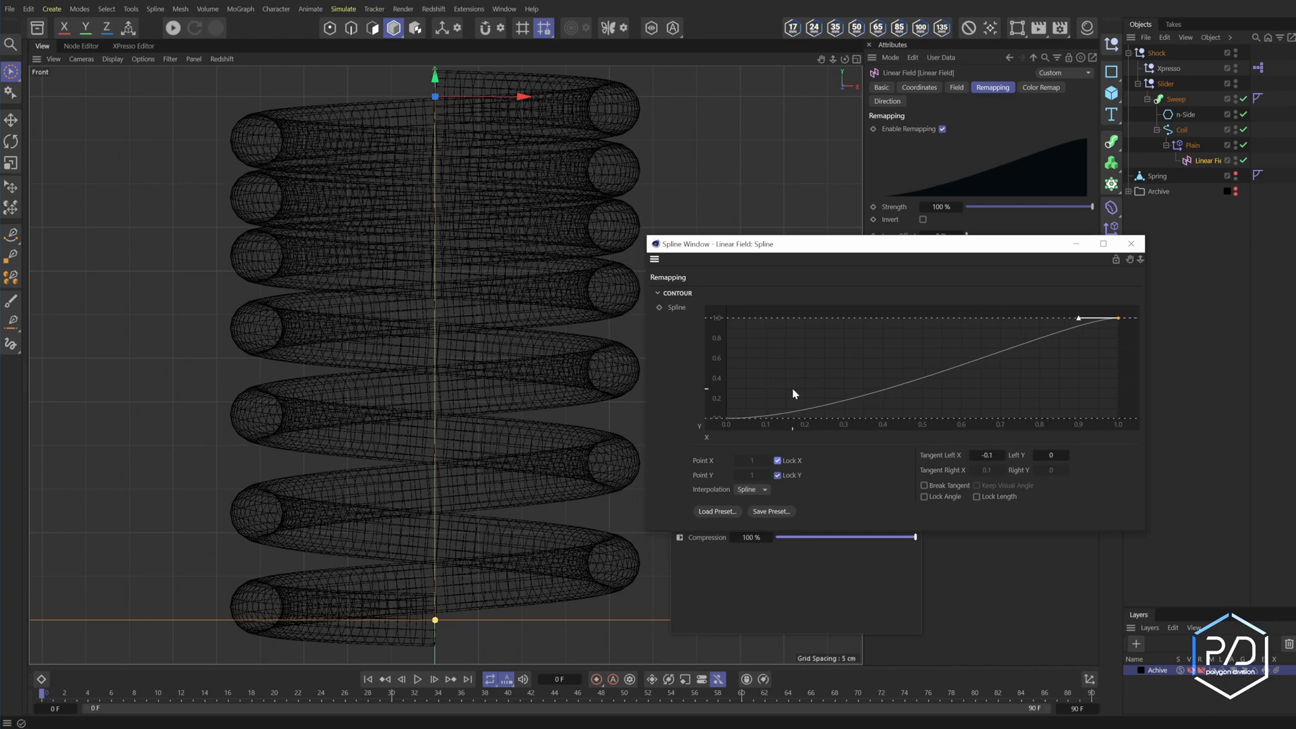
Set the contour spline's start point right tangent X to 0.1 and close the spline window
click(726, 418)
double_click(990, 471)
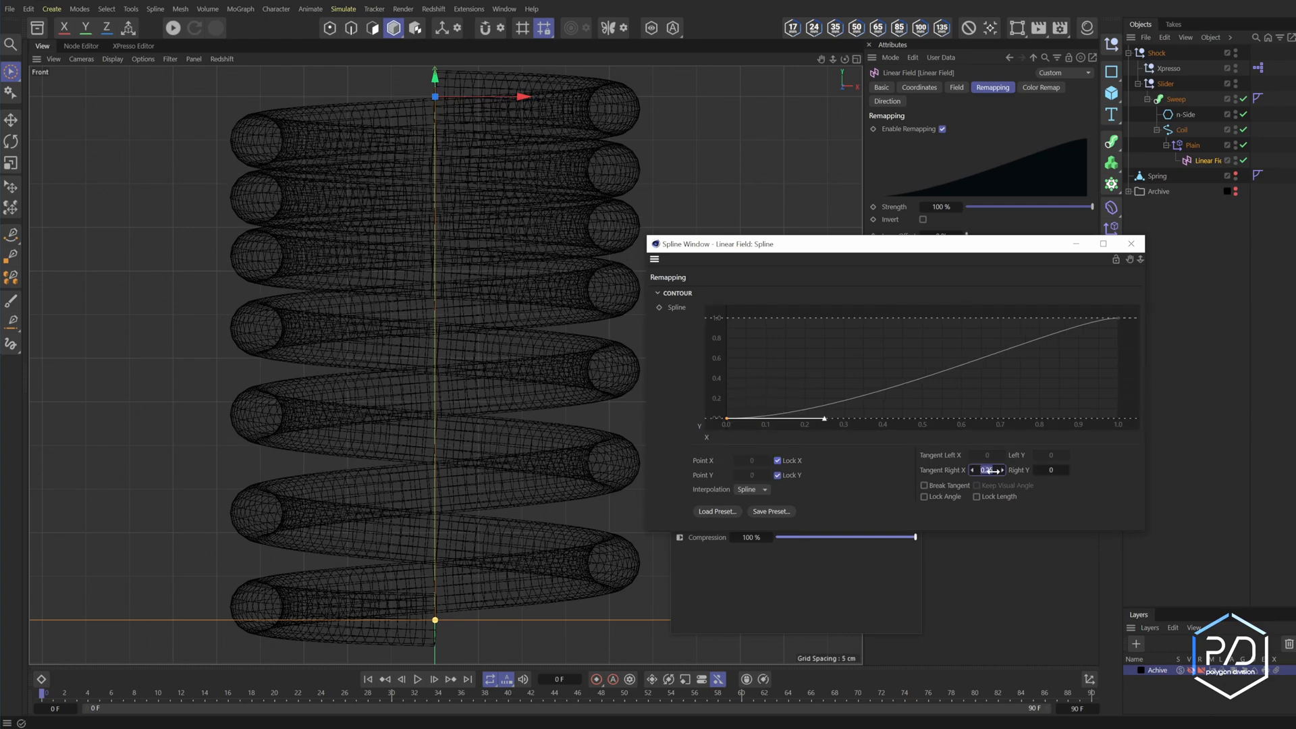
text(.1)
key(Return)
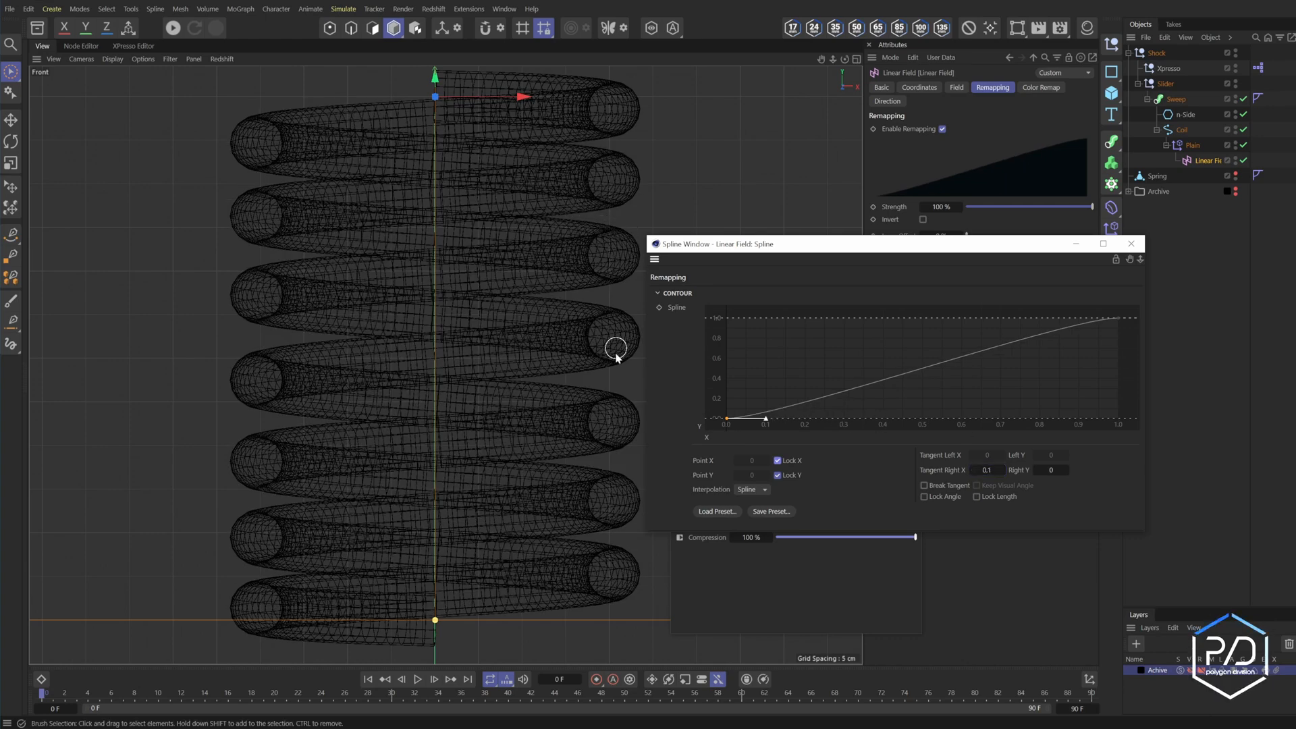
click(1132, 244)
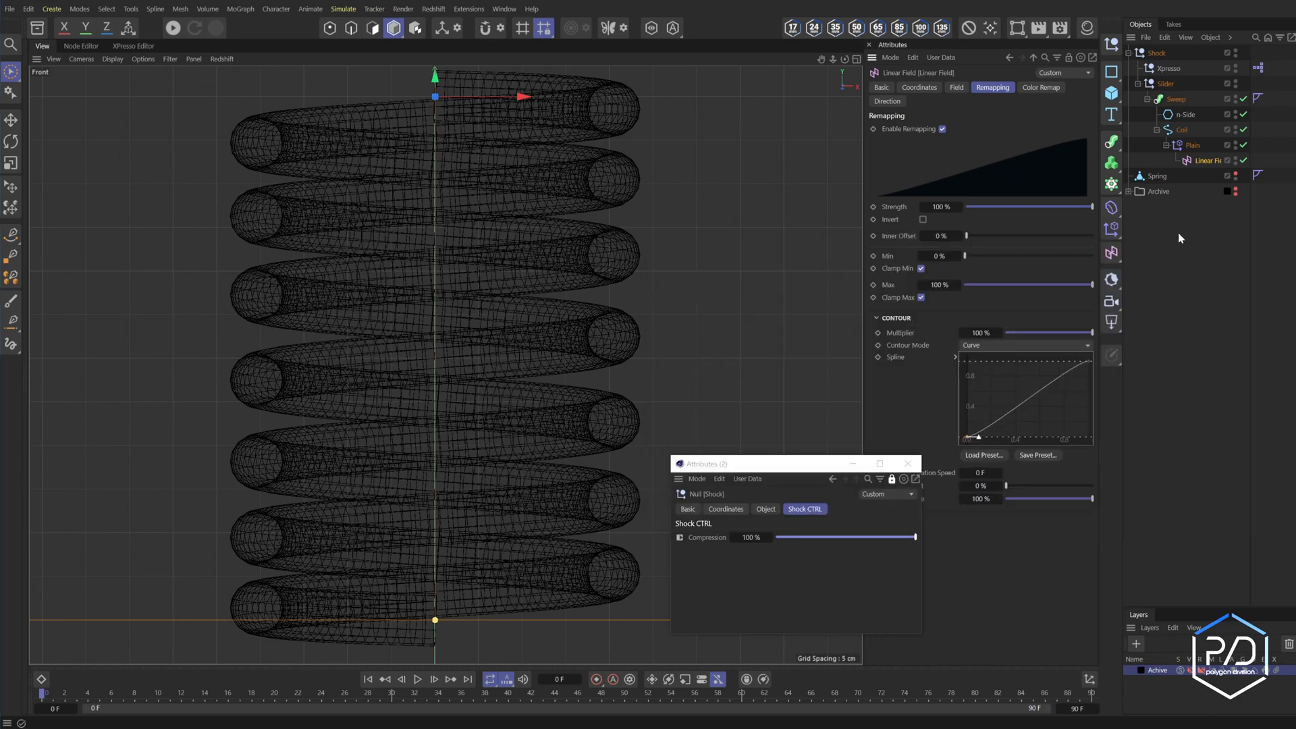
Hide the Linear Field in the viewport and test the spring's Compression in Perspective view, returning the control to 0 %
click(1157, 52)
drag(1092, 116, 530, 154)
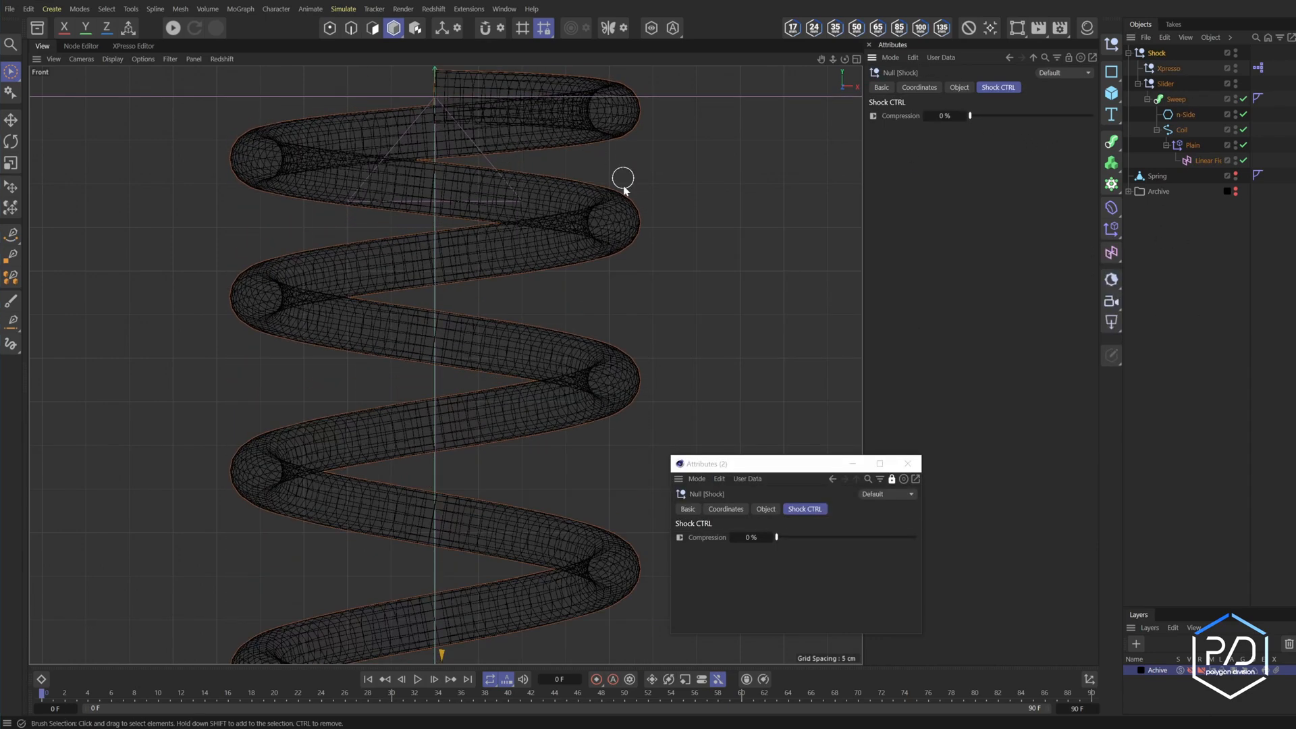
key(h)
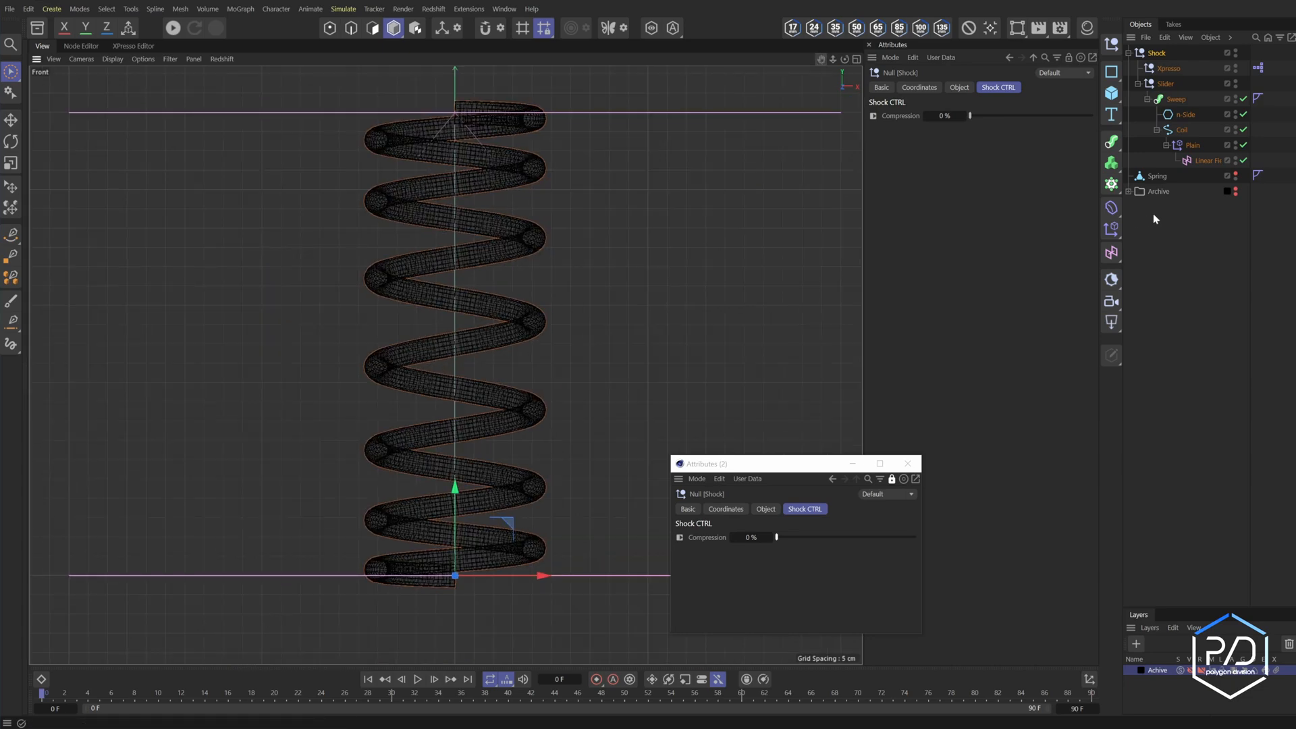
middle_click(550, 419)
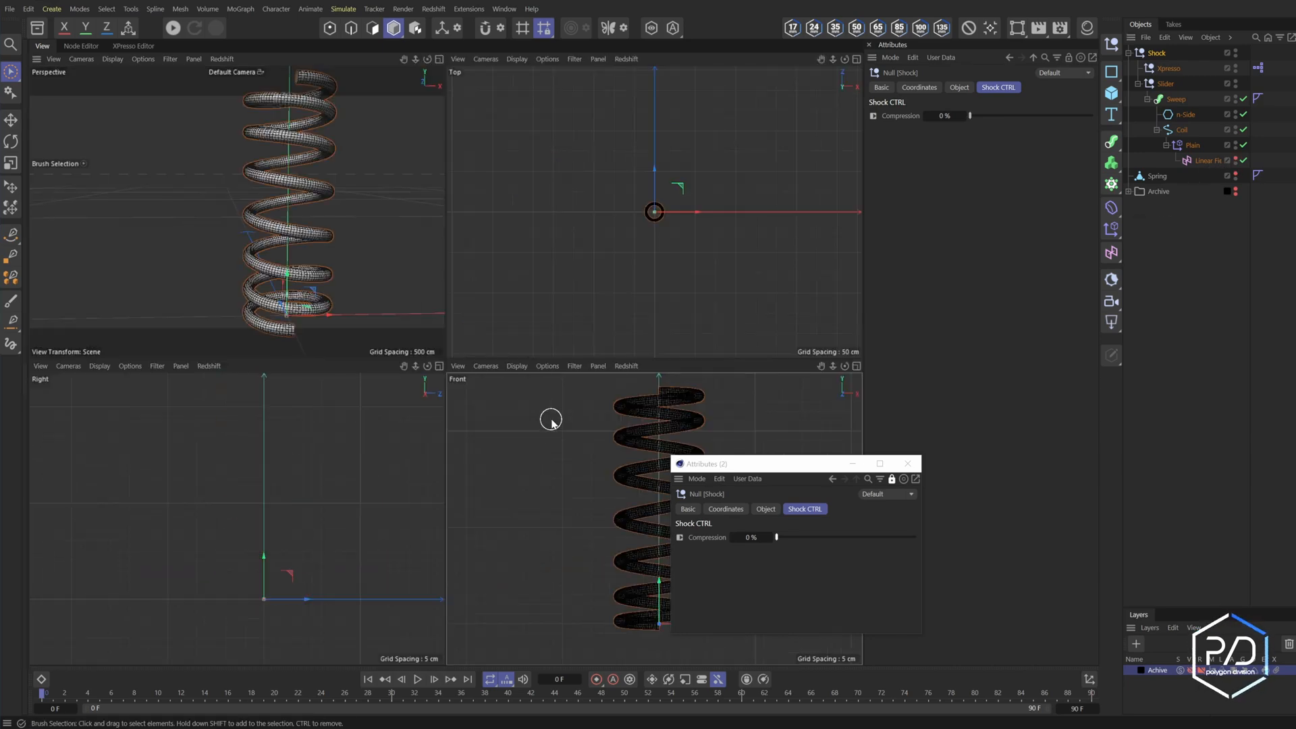
middle_click(283, 255)
drag(776, 537, 911, 590)
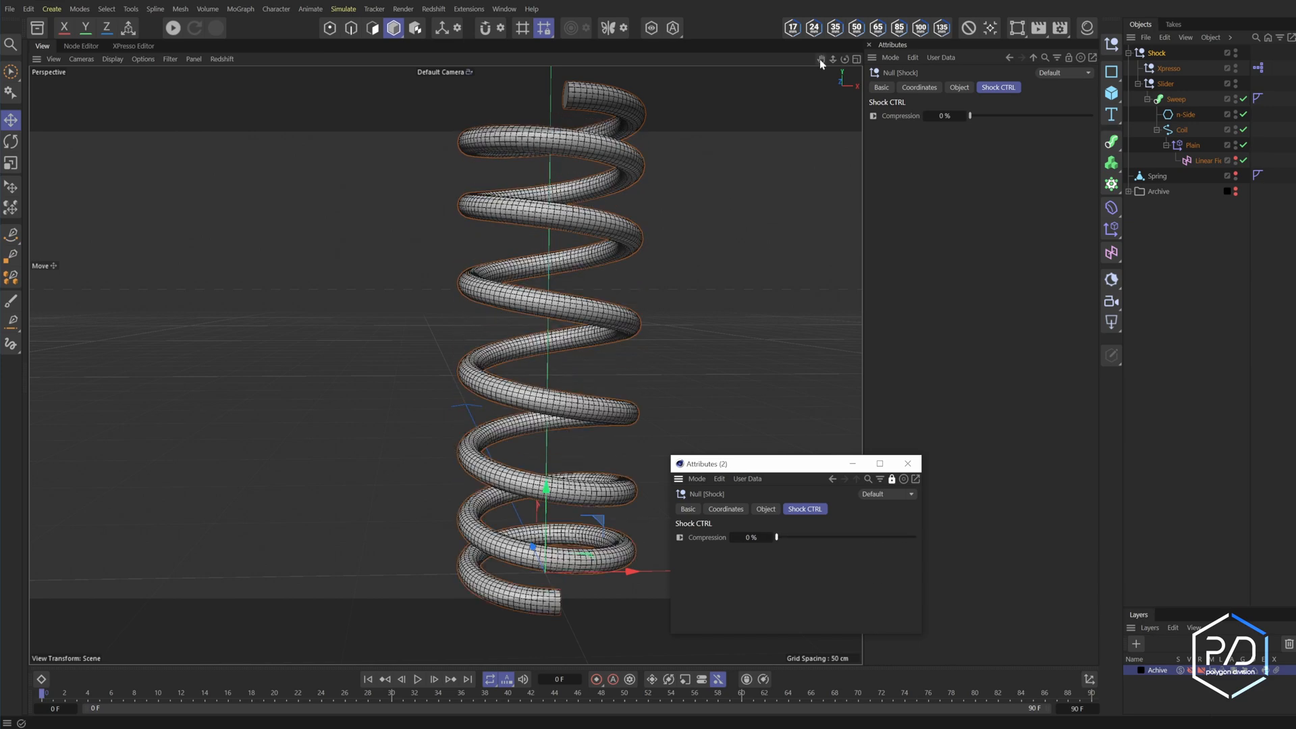
drag(819, 59, 726, 59)
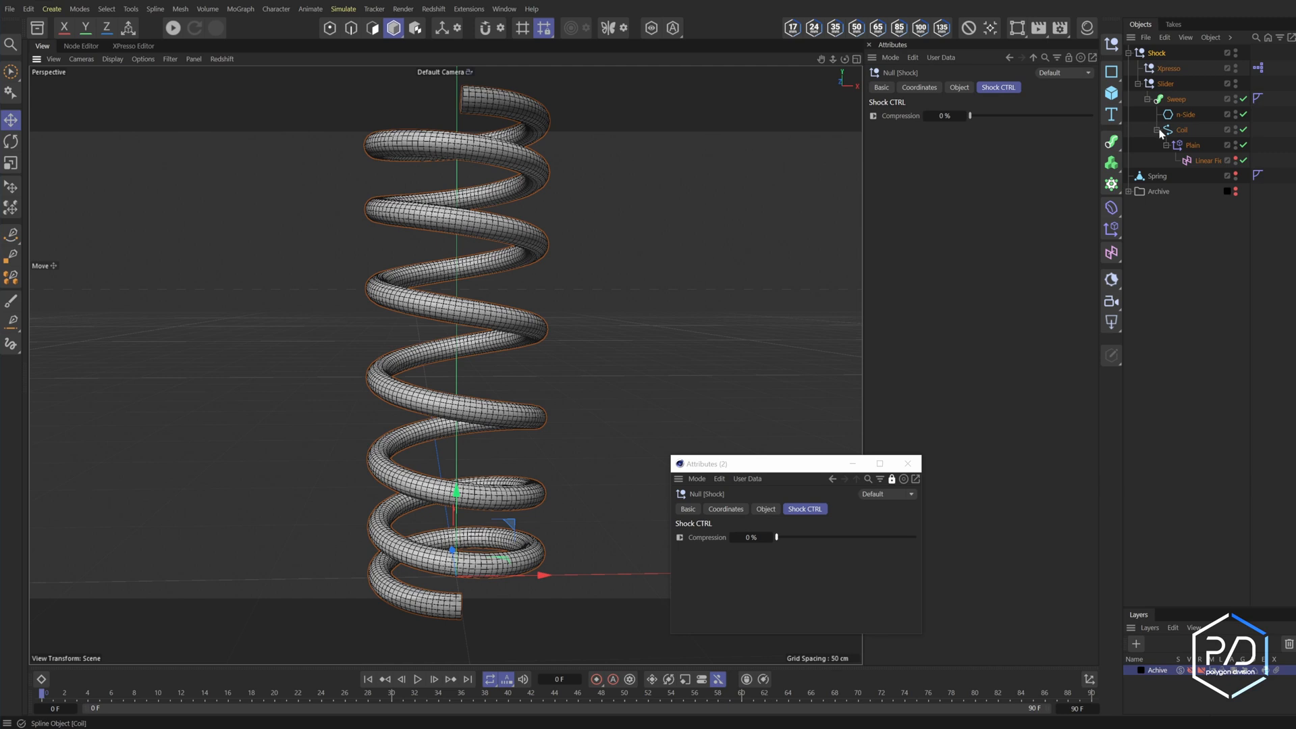
Collapse the Sweep hierarchy and add a cube sized 50 cm in X, 10 cm in Y and 50 cm in Z
click(1147, 99)
click(1111, 94)
click(959, 115)
text(5)
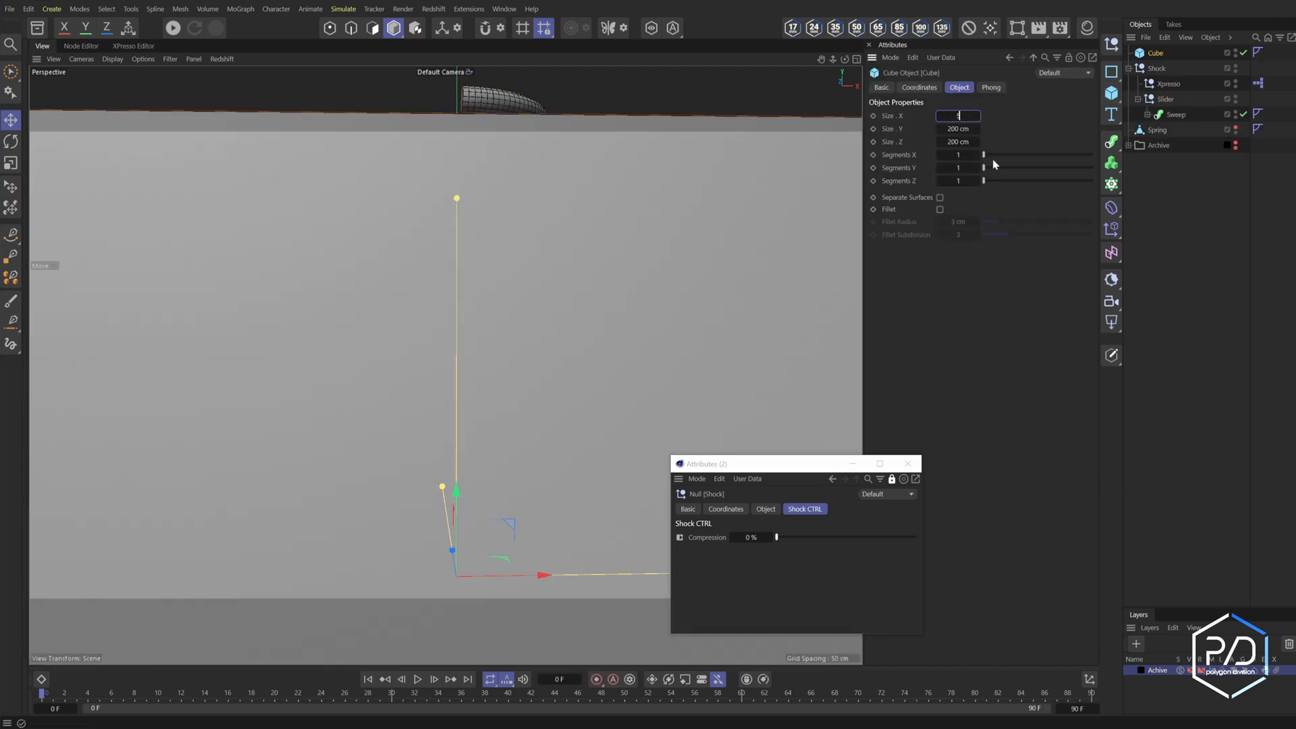
text(0)
click(962, 142)
text(50)
key(Return)
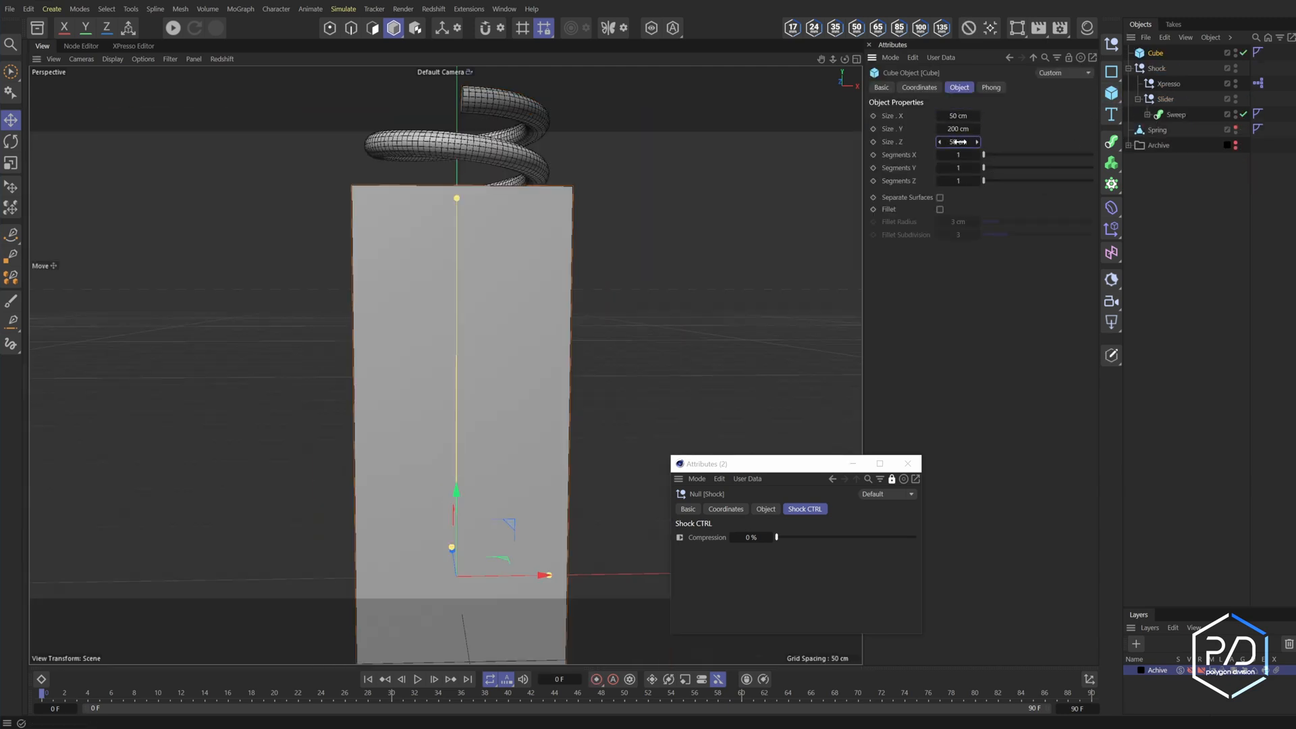
click(959, 130)
key(Return)
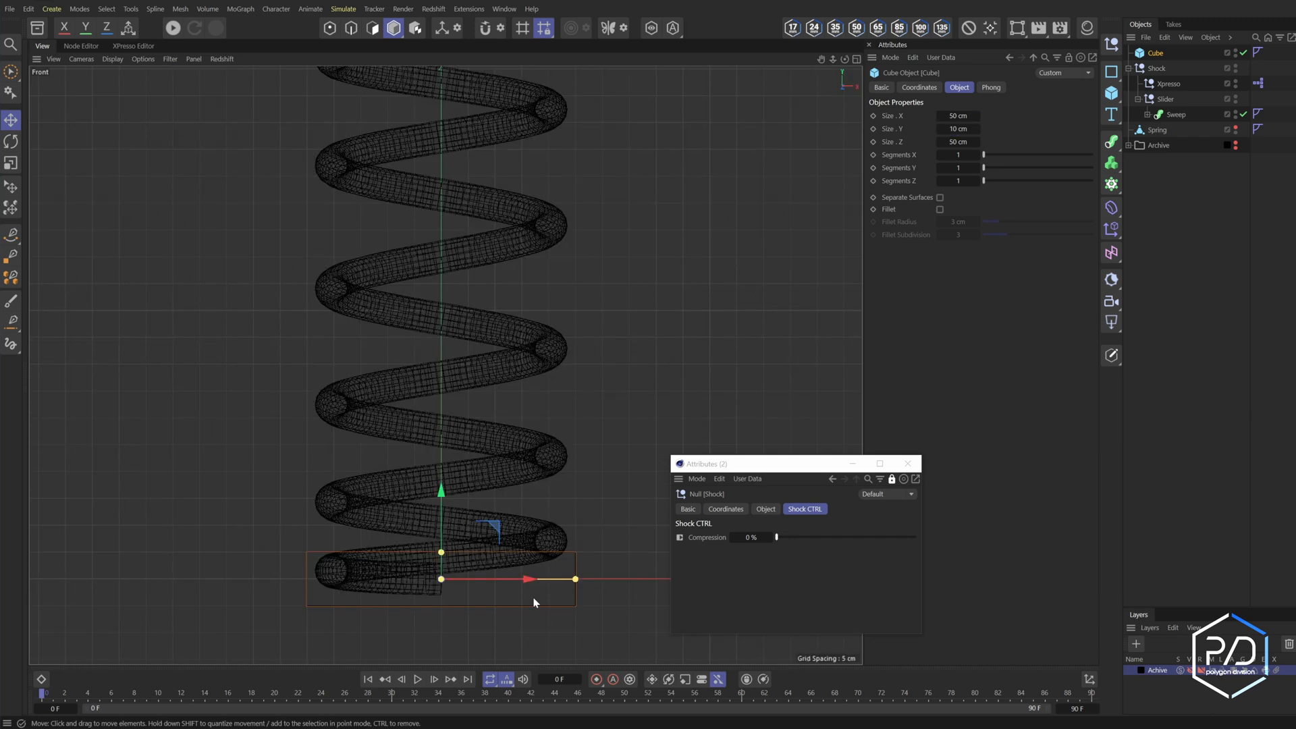
Set the cube's Y position to -5 cm so it sits beneath the base of the spring
click(920, 88)
click(924, 144)
text(2)
key(Return)
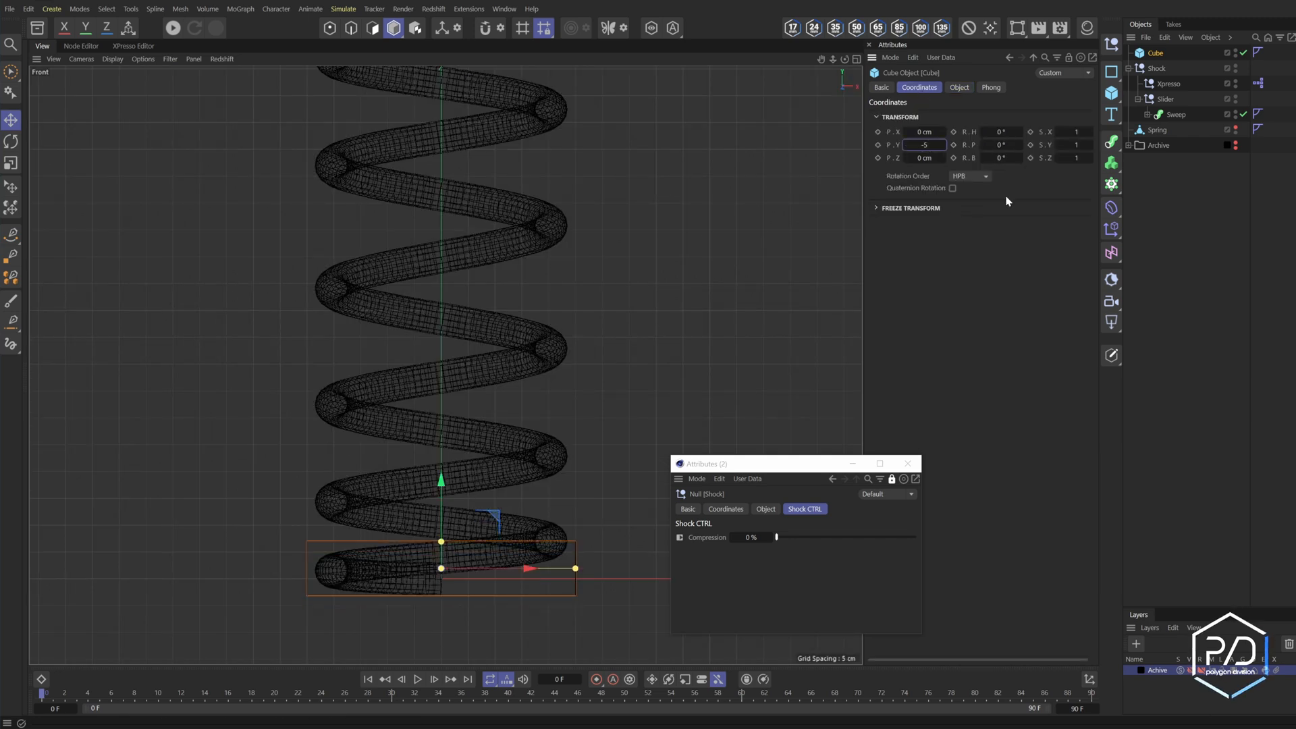
key(Return)
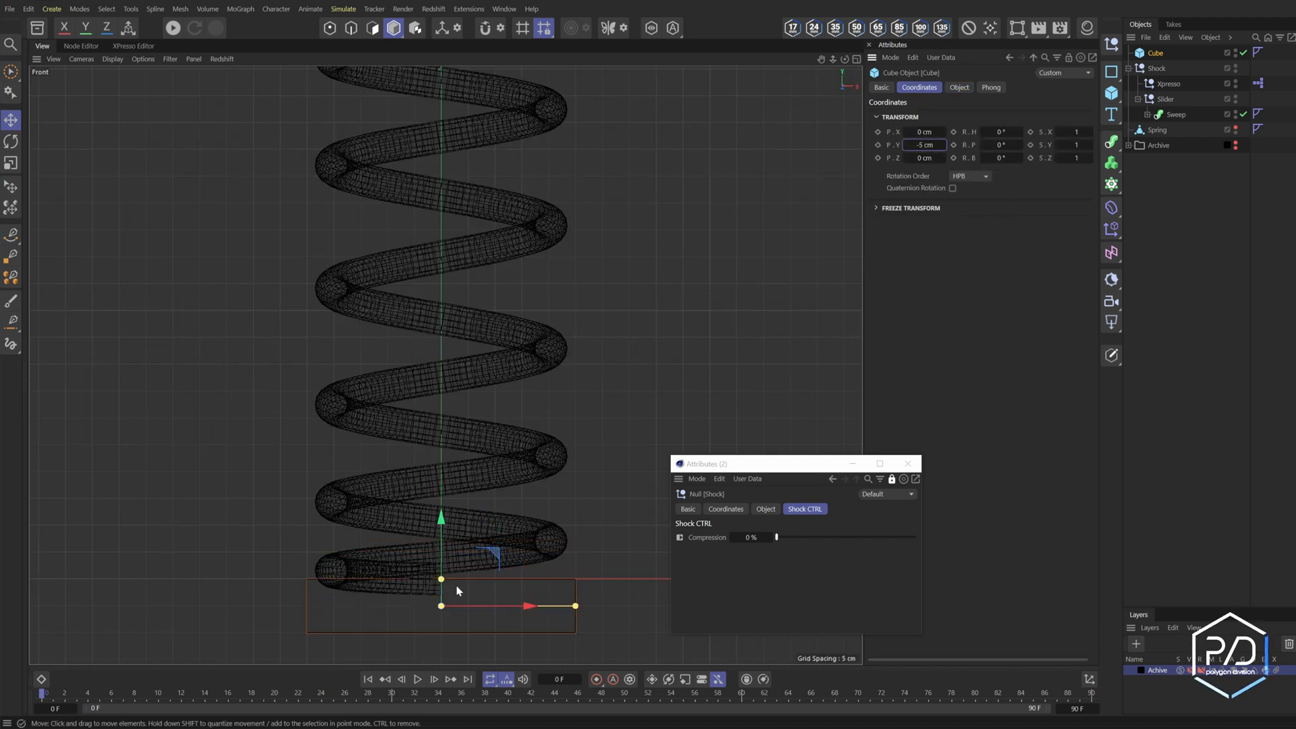
Rename the cube as Cutter, and nest the Sweep and the Cutter under a new Boolean generator inside the Slider null
double_click(1157, 52)
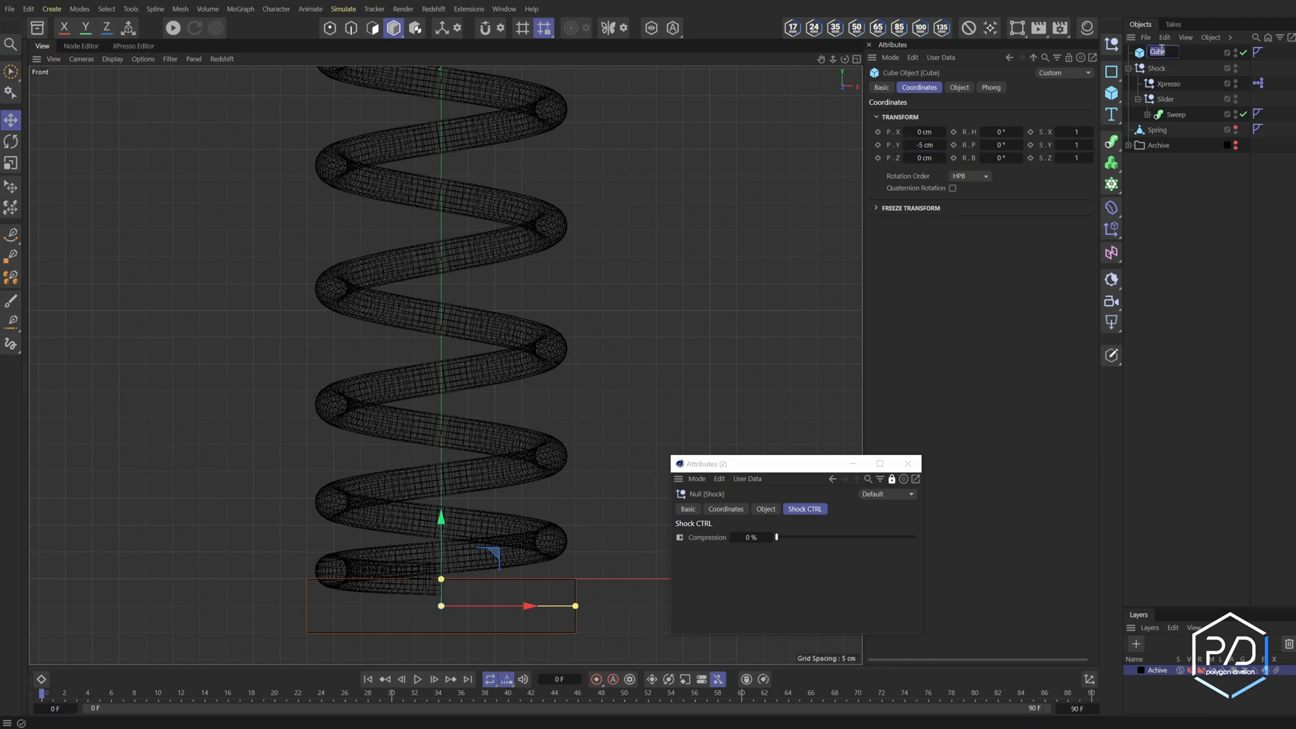
text(Cutter)
click(1176, 115)
click(1111, 141)
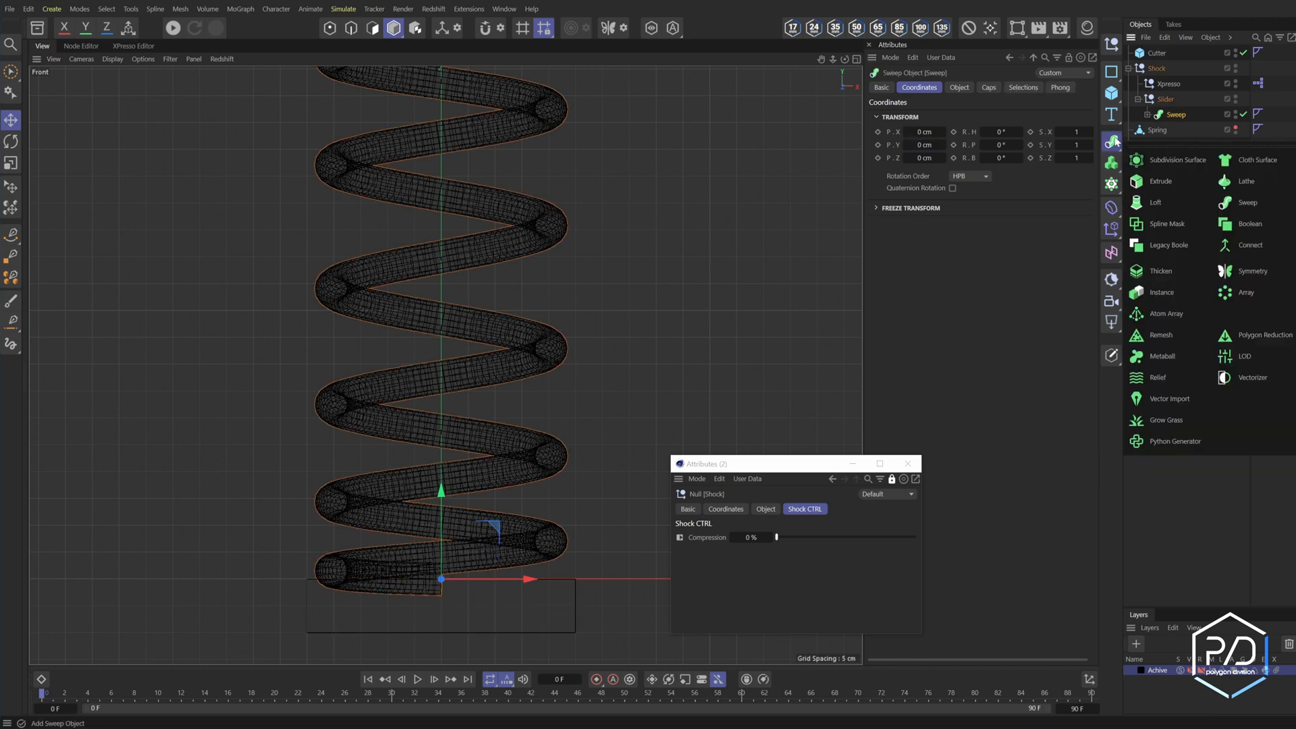
alt+click(1235, 225)
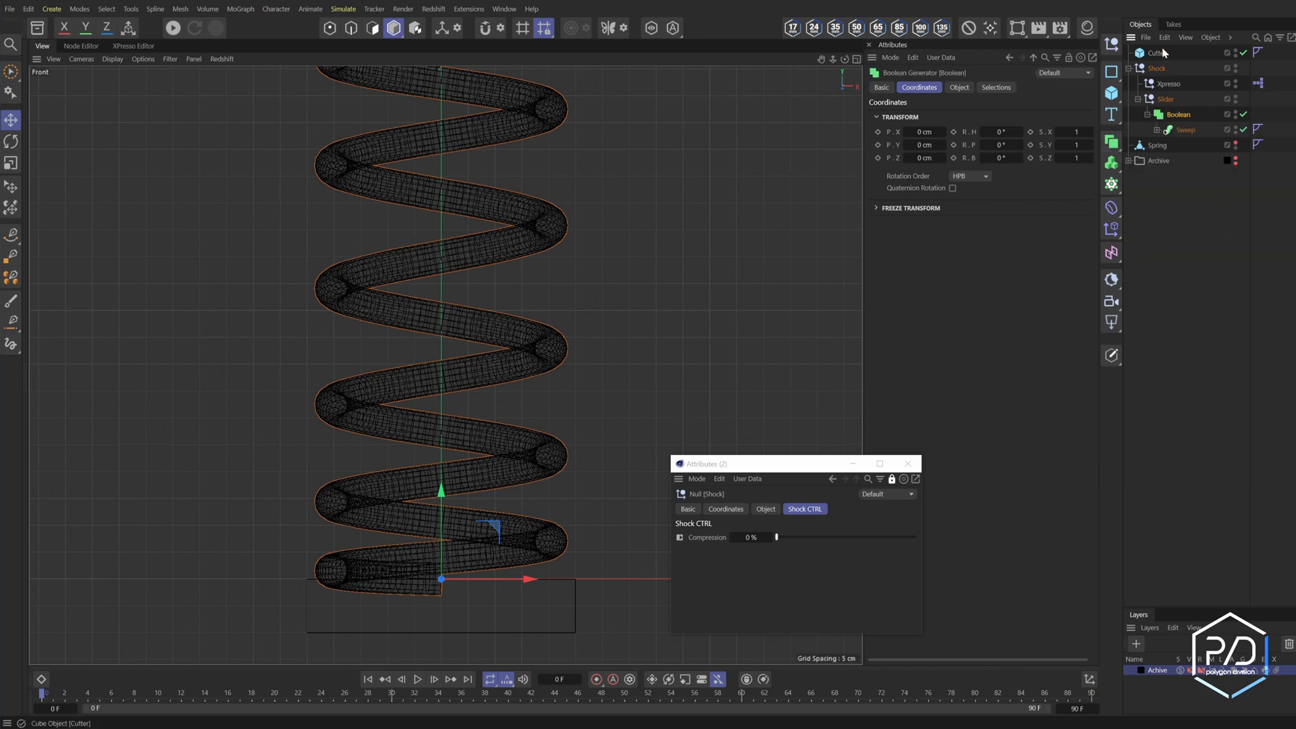
drag(1157, 53, 1185, 136)
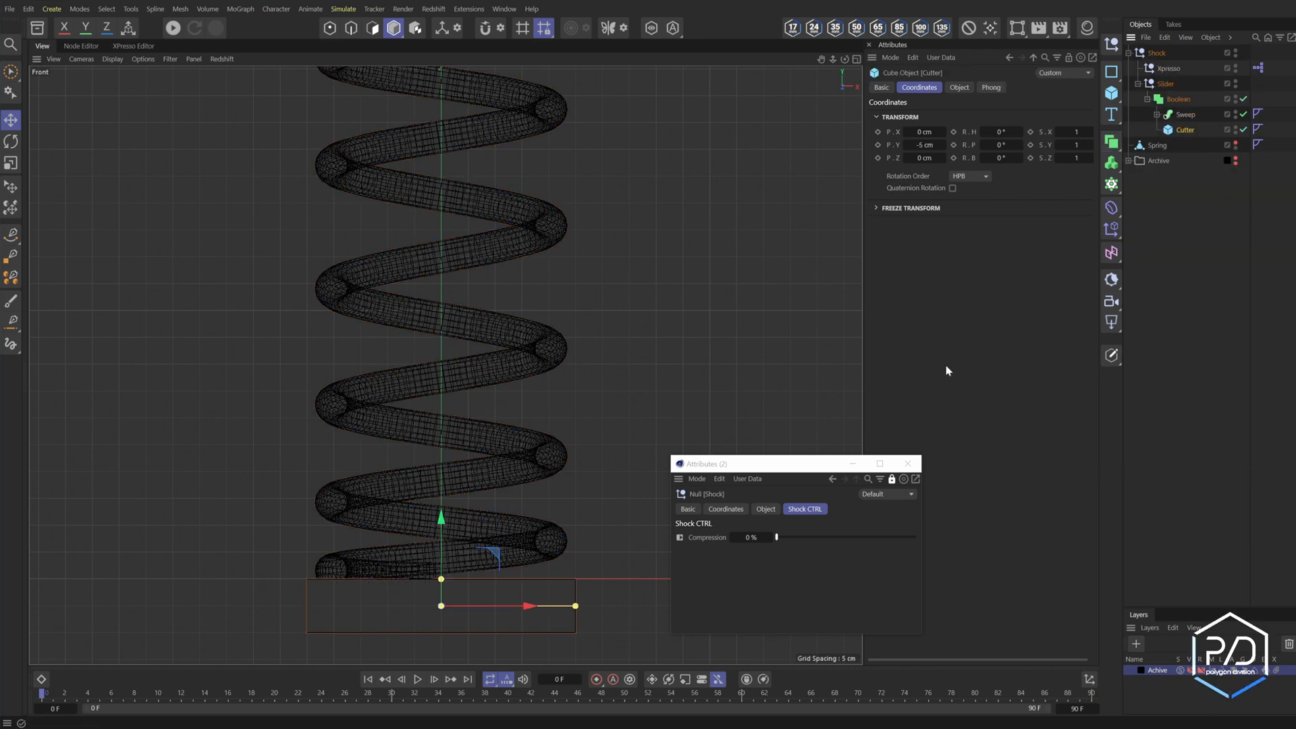
Set the Boolean's operation to Subtract to trim the spring's base, and inspect the cut in Perspective view
key(F1)
click(959, 88)
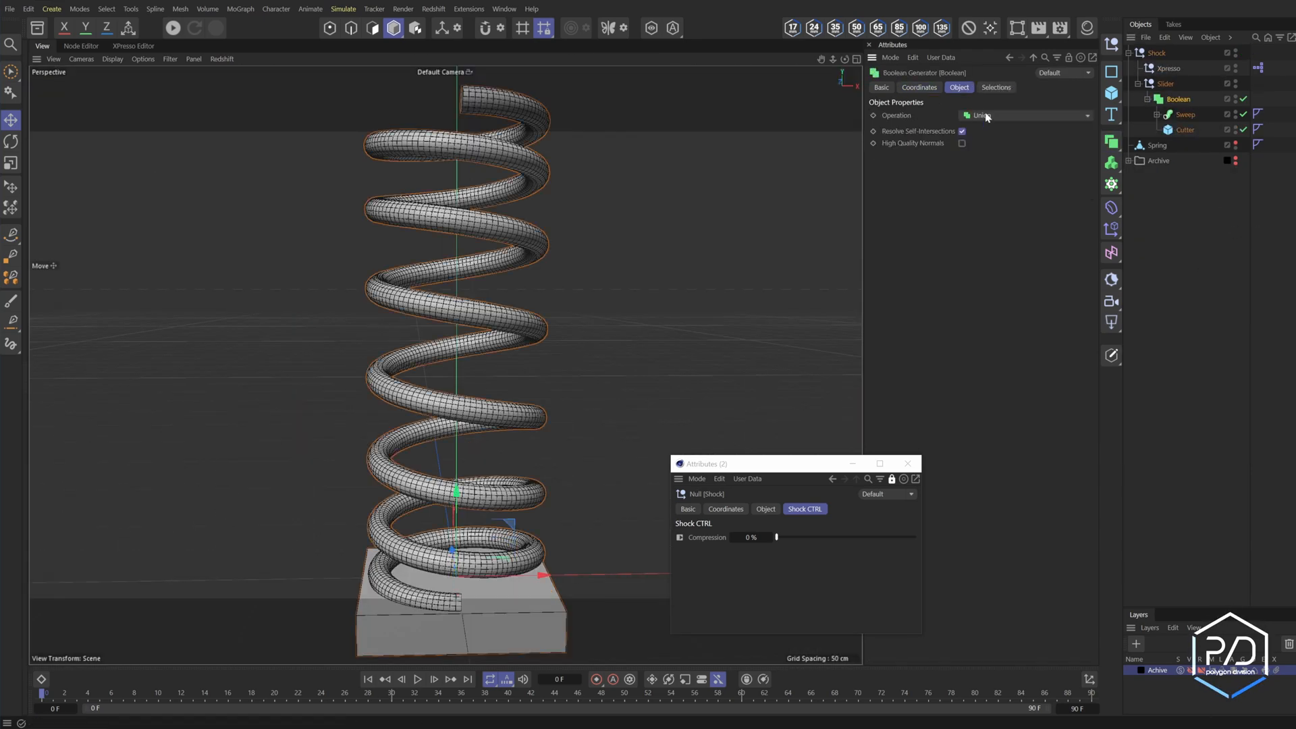
click(985, 116)
click(982, 145)
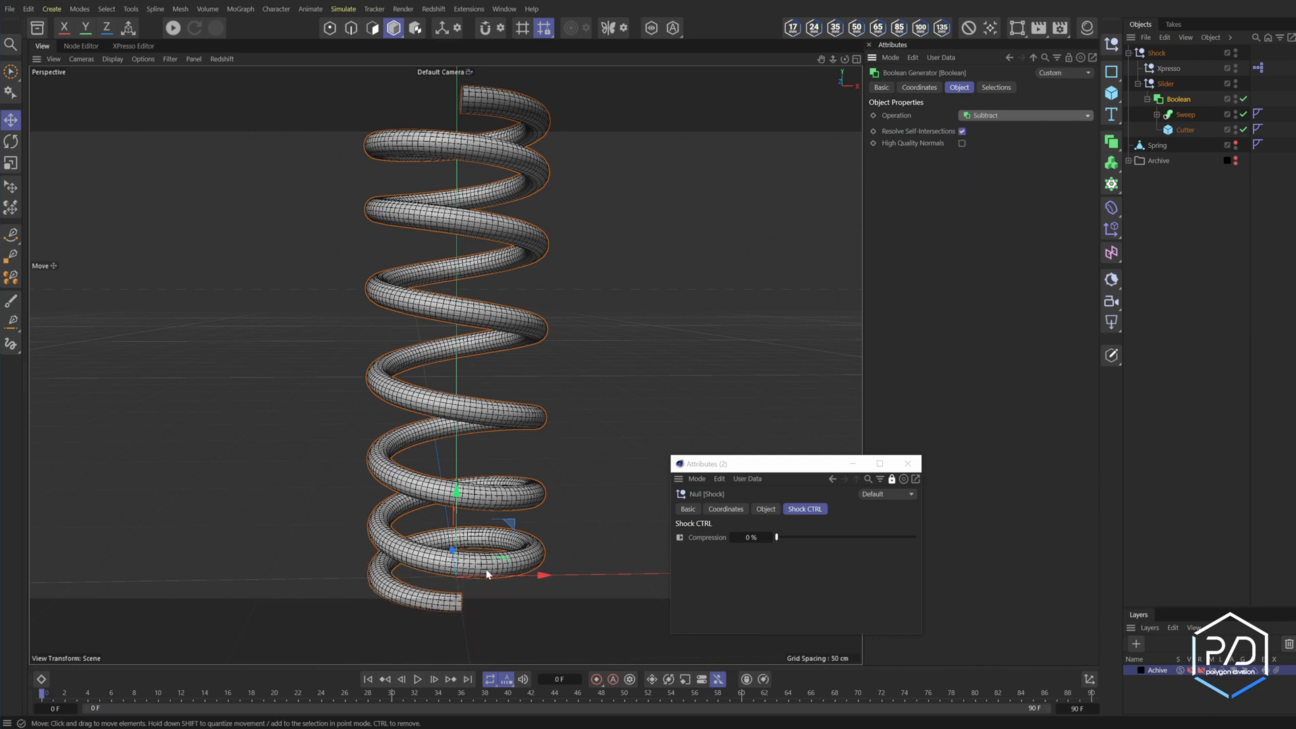
alt+drag(488, 574, 521, 440)
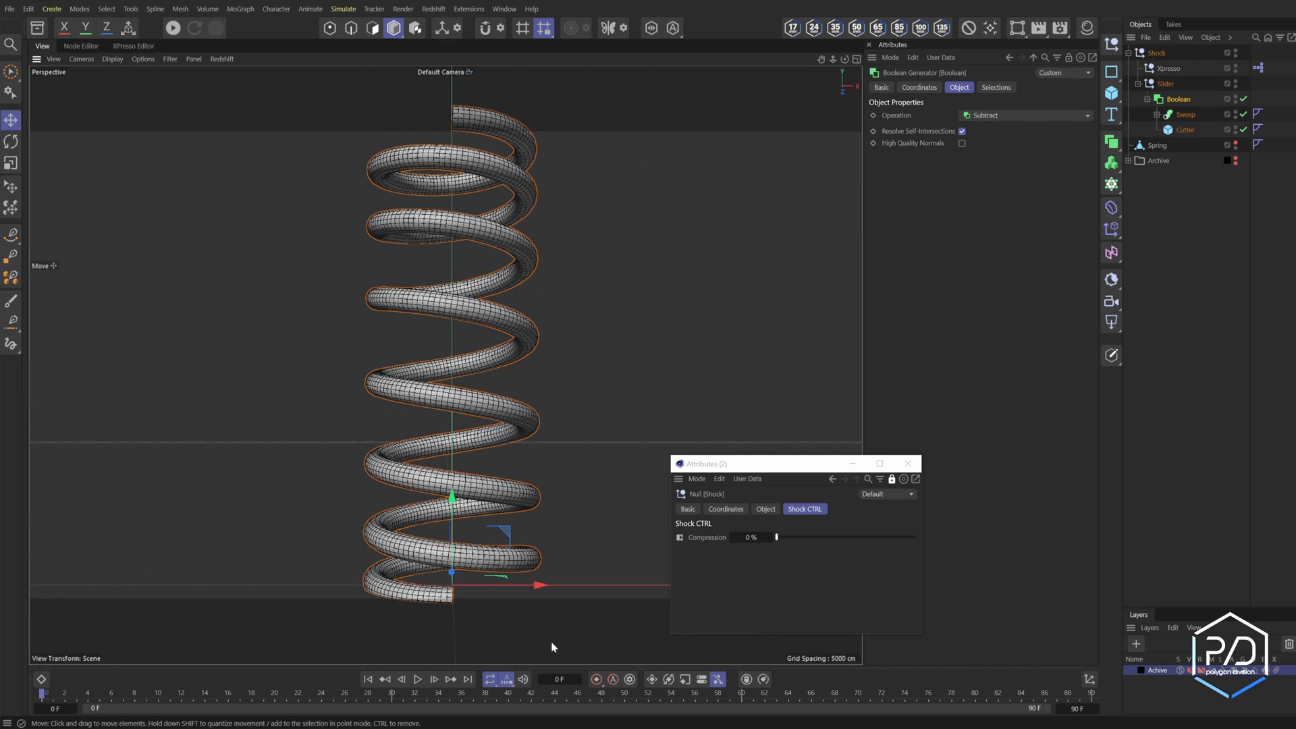
Collapse the Slider hierarchy and wrap the Slider null in a second Boolean generator
click(1156, 53)
drag(980, 181, 950, 187)
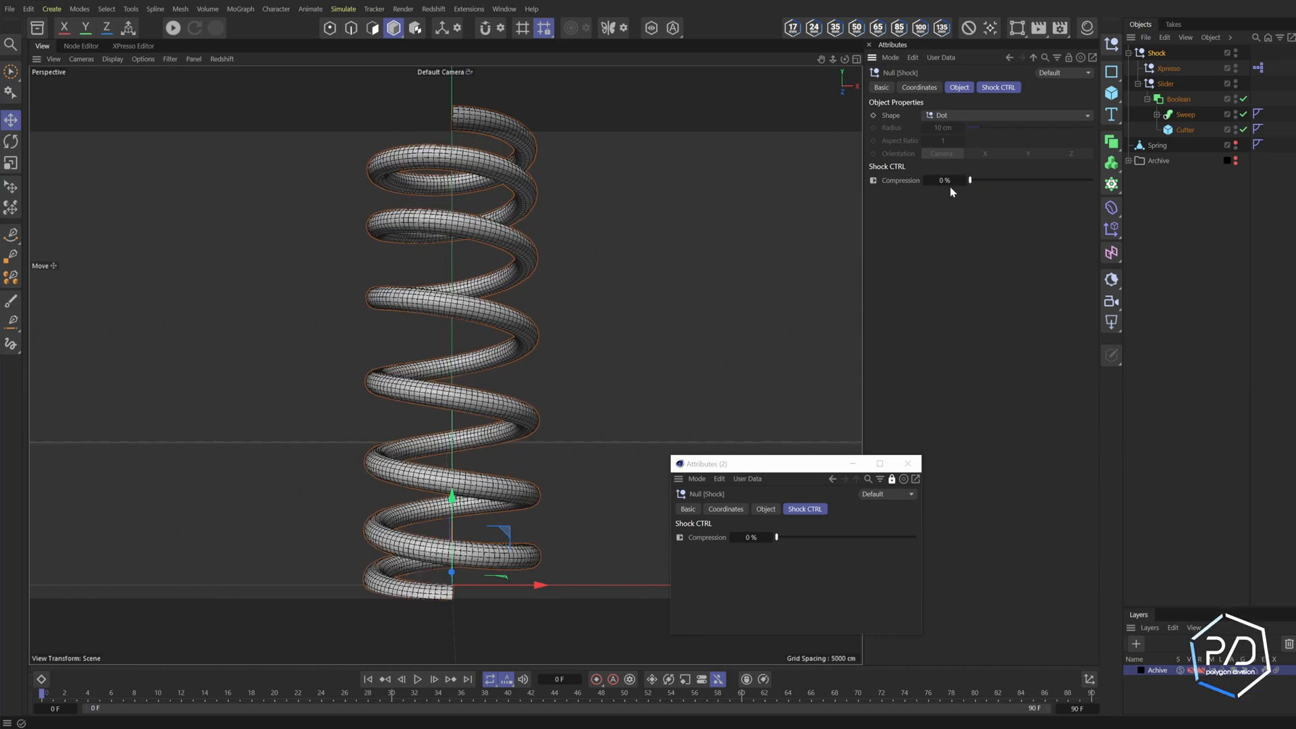
click(1244, 100)
click(1257, 104)
click(1138, 84)
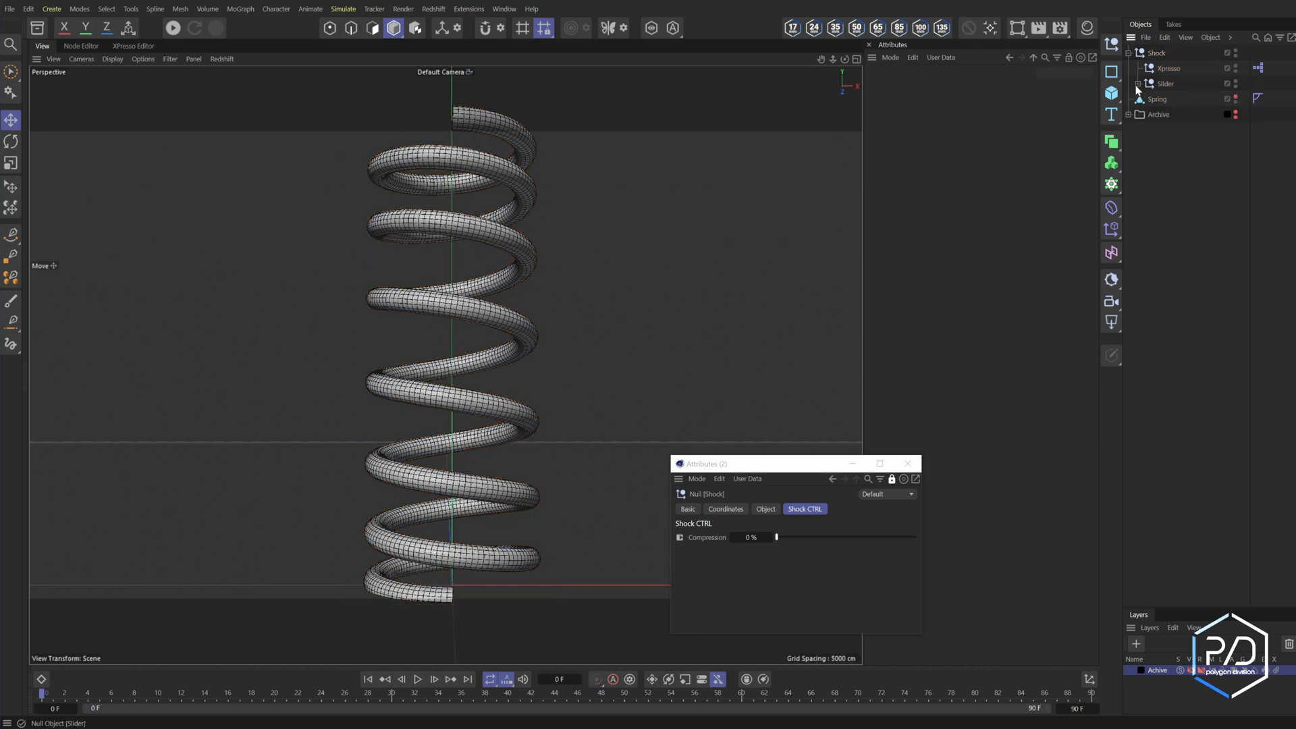
click(1166, 84)
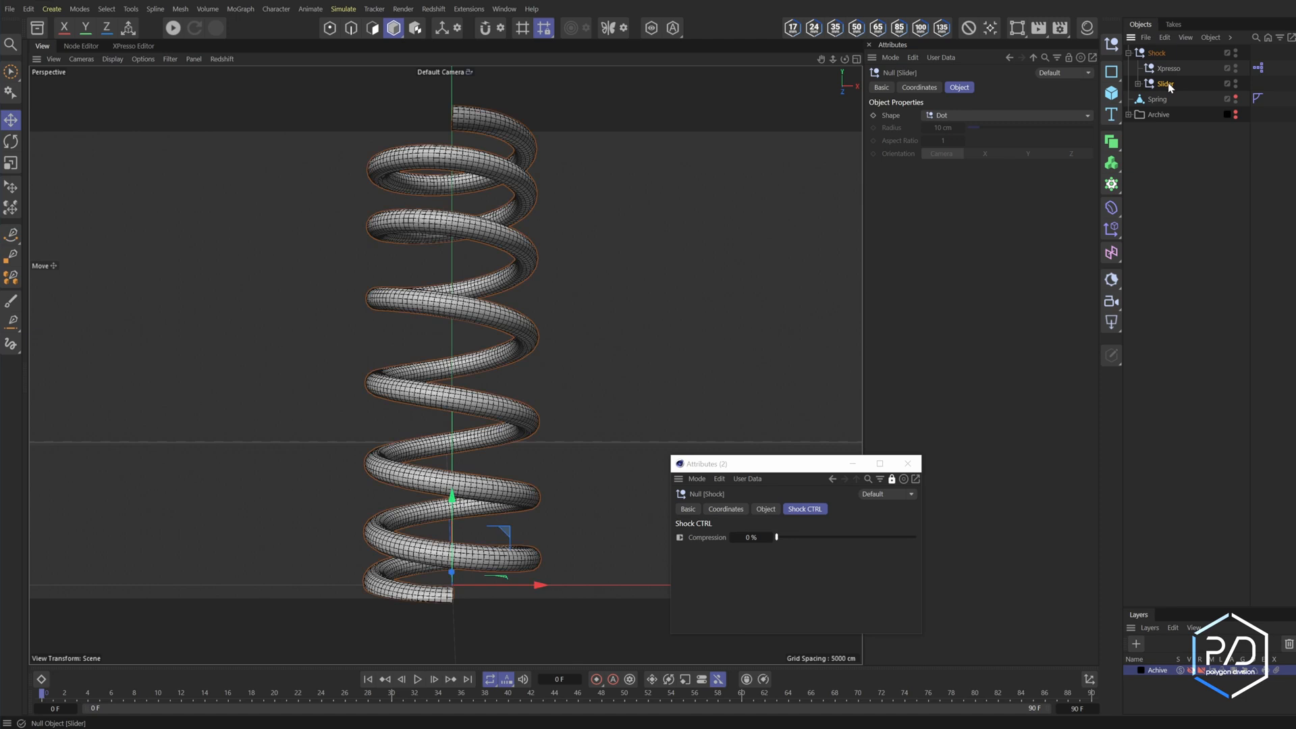
alt+click(1112, 143)
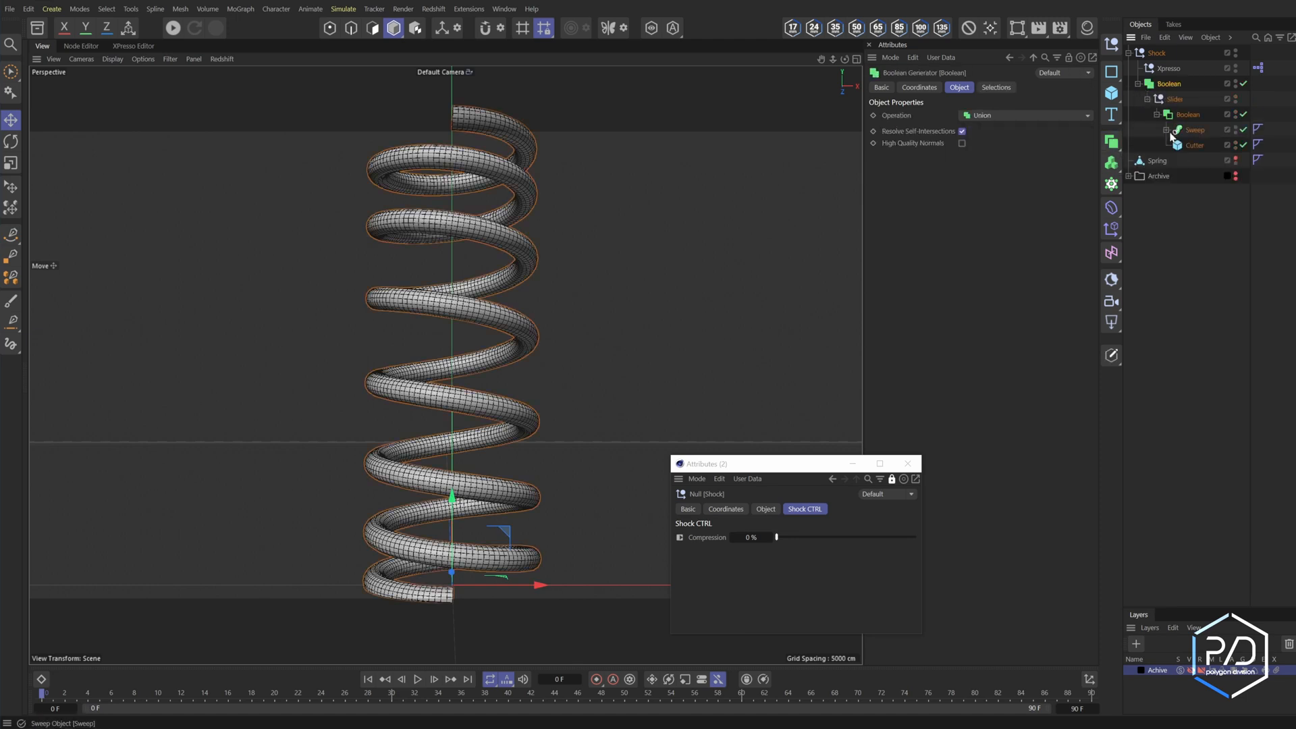
Copy the Cutter out of the inner Boolean to directly beneath the Shock null
click(1192, 147)
drag(1192, 147, 1165, 95)
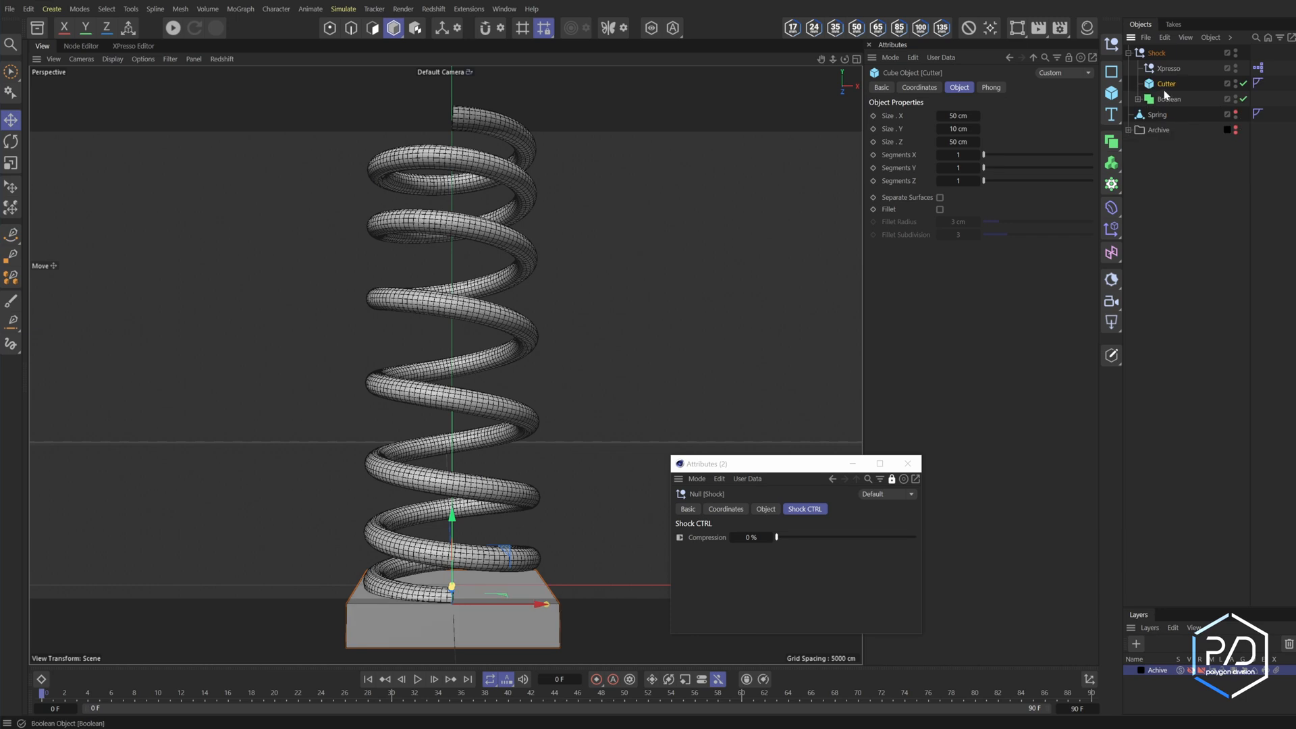
click(1138, 99)
Place the copied Cutter at the spring's top end, trying a Y position of 120 cm and settling on 125 cm
click(919, 88)
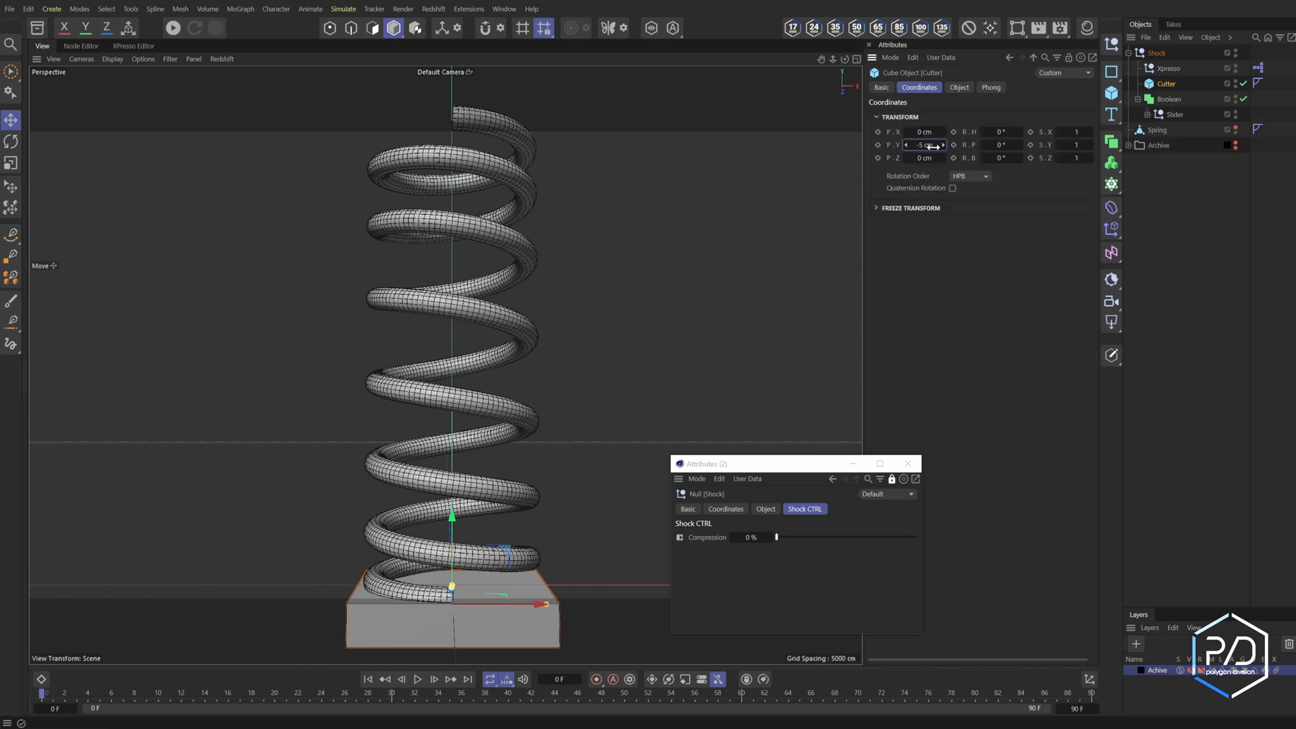
click(929, 144)
text(120)
key(Return)
middle_click(600, 311)
middle_click(603, 400)
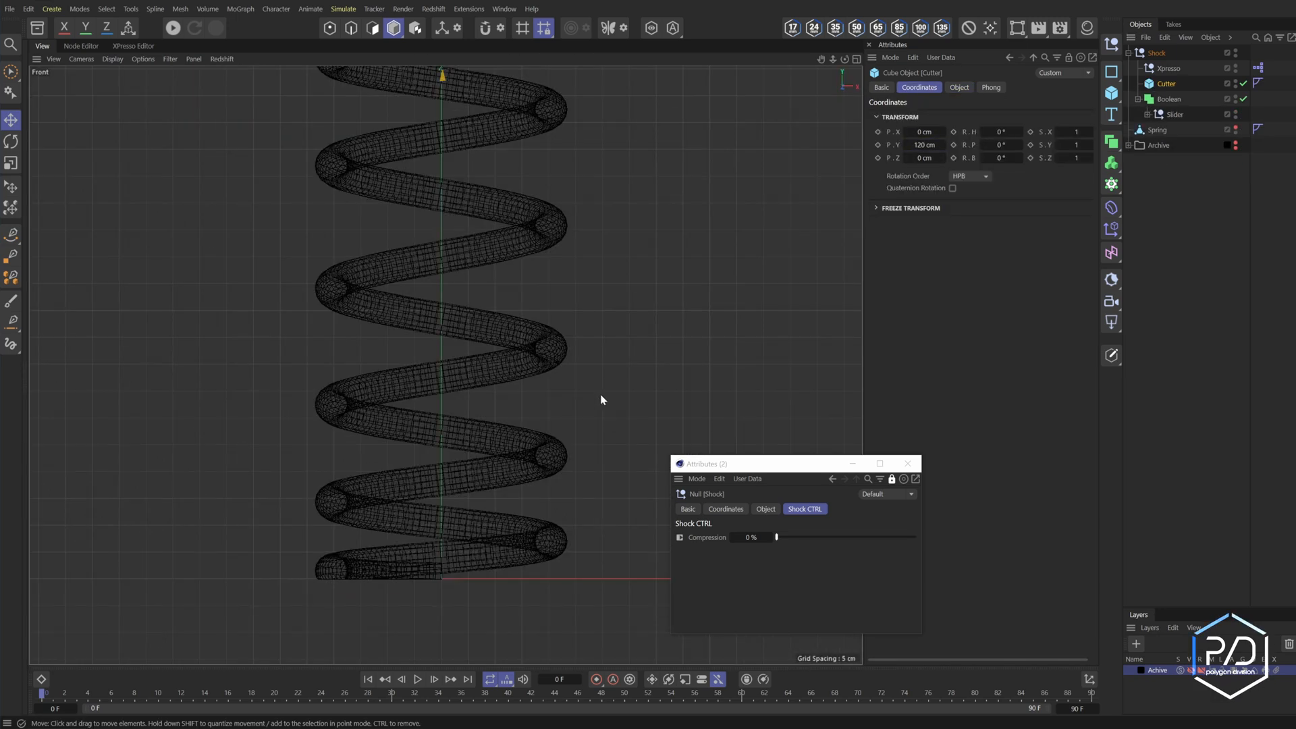
alt+middle_drag(459, 192, 460, 405)
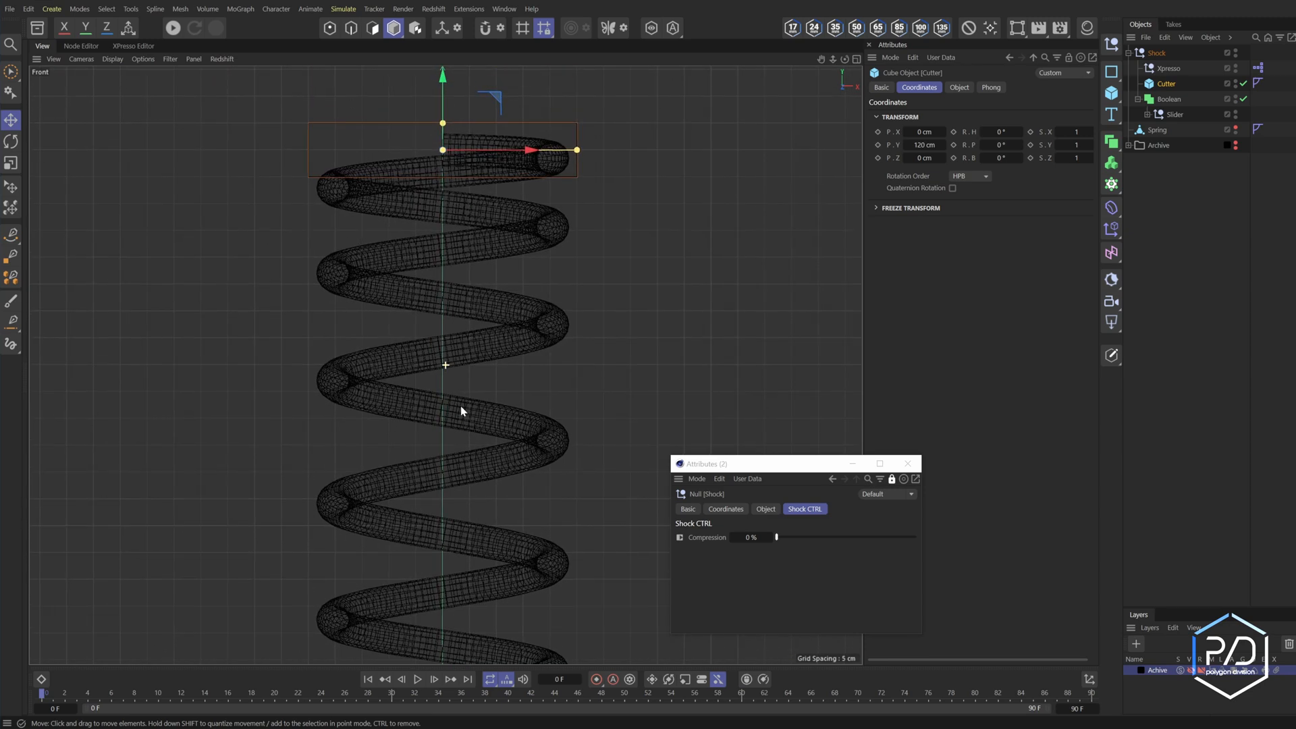
click(933, 145)
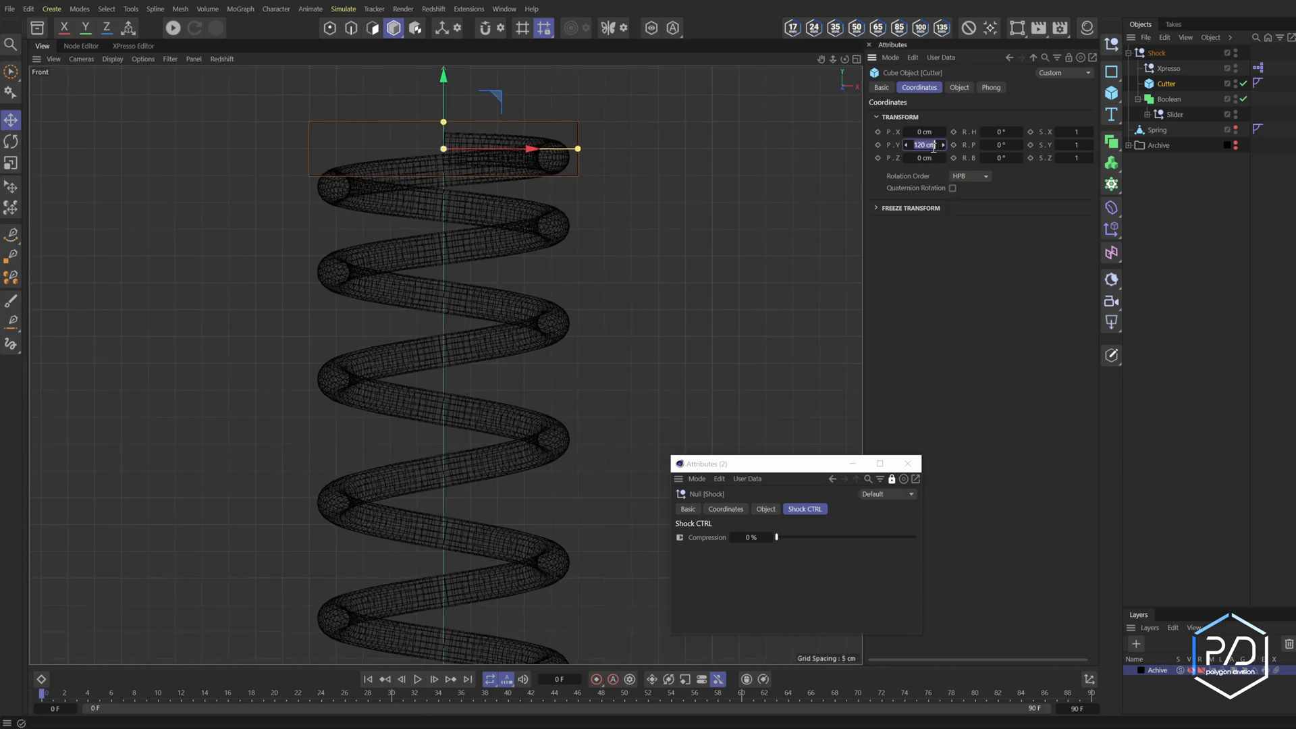
key(Return)
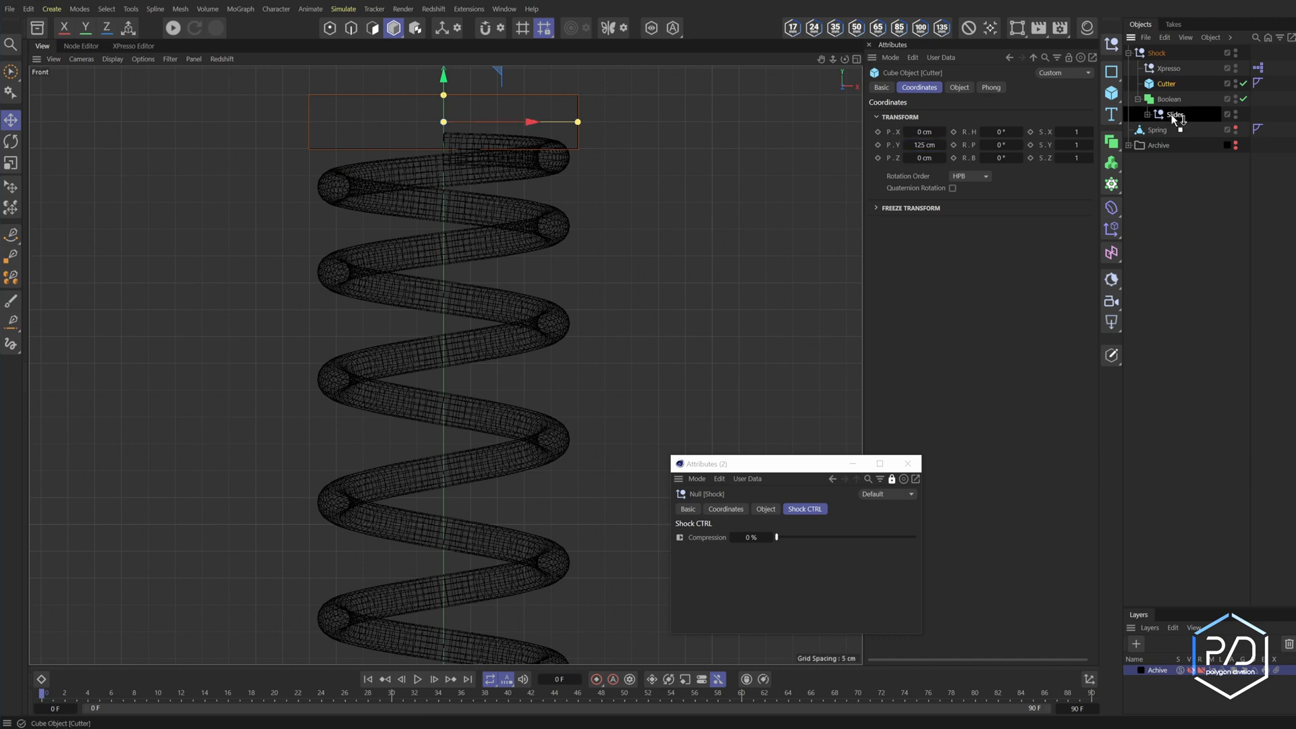
Move the copied Cutter into the outer Boolean, below Slider, and set that Boolean's operation to Subtract
drag(1172, 115, 1169, 118)
middle_click(807, 318)
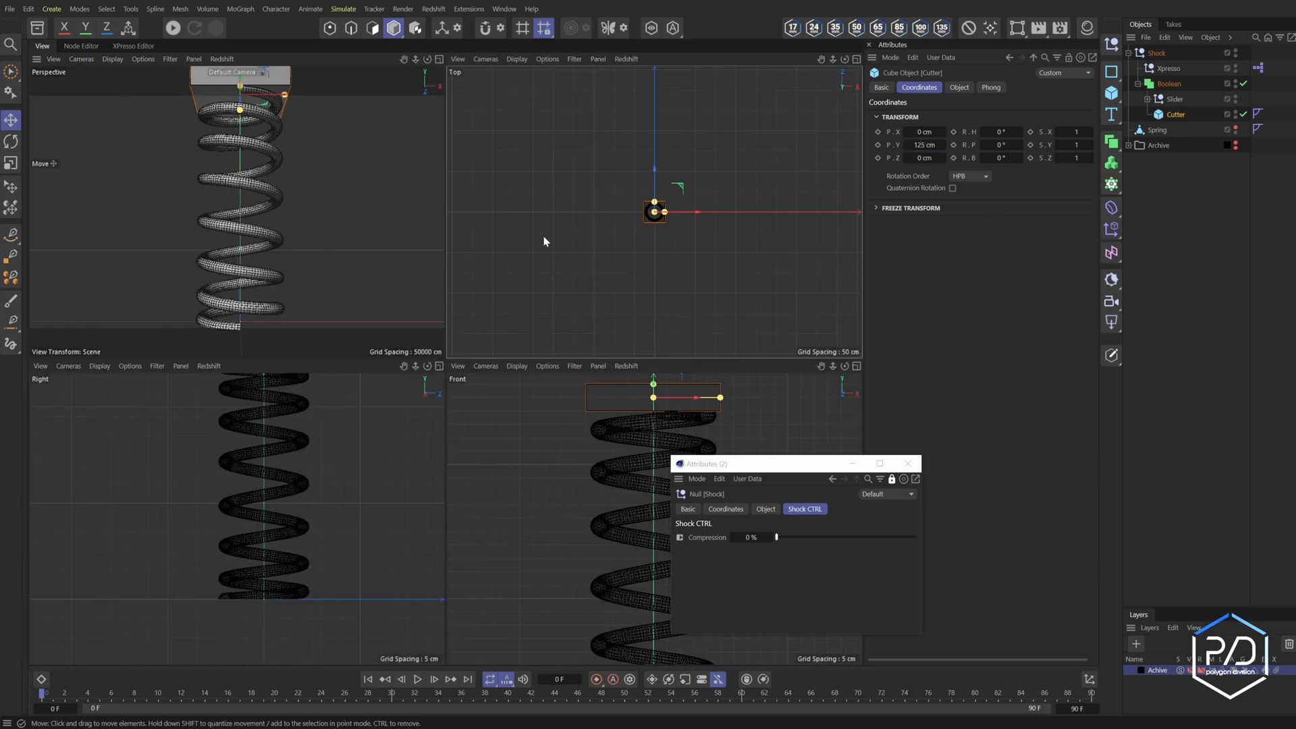
middle_click(405, 222)
click(1168, 84)
click(957, 87)
click(990, 115)
click(992, 144)
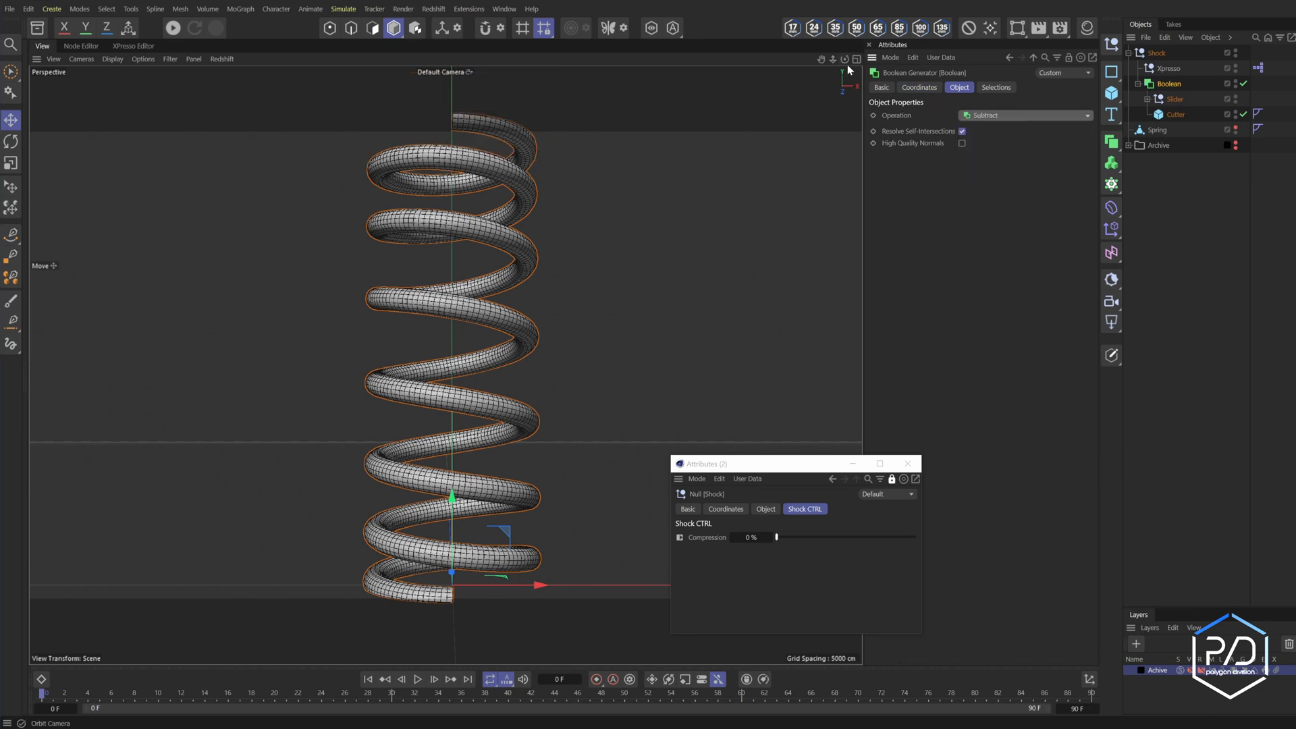
Test the trimmed spring at 75 % Compression from another angle and return the control to 0 %
mouse_move(844, 59)
mouse_down()
mouse_move(845, 94)
mouse_move(845, 37)
mouse_move(844, 59)
mouse_up()
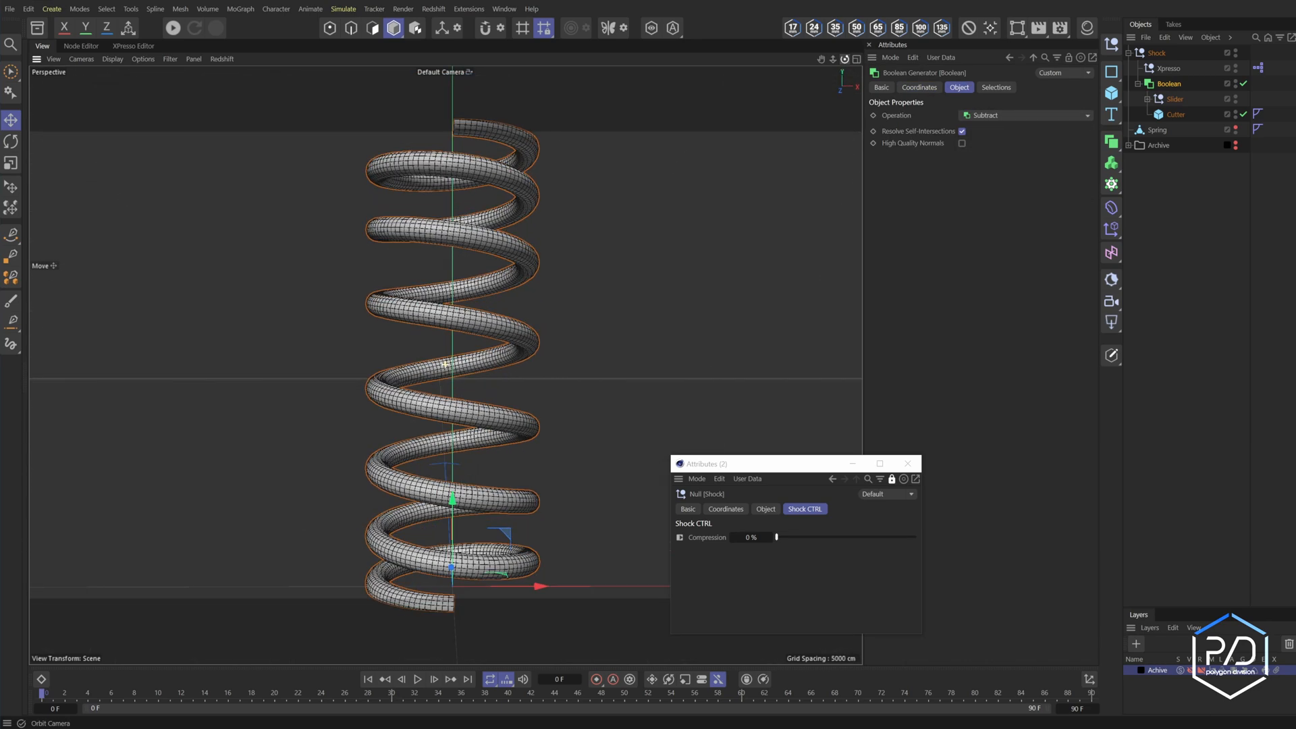
drag(776, 537, 882, 544)
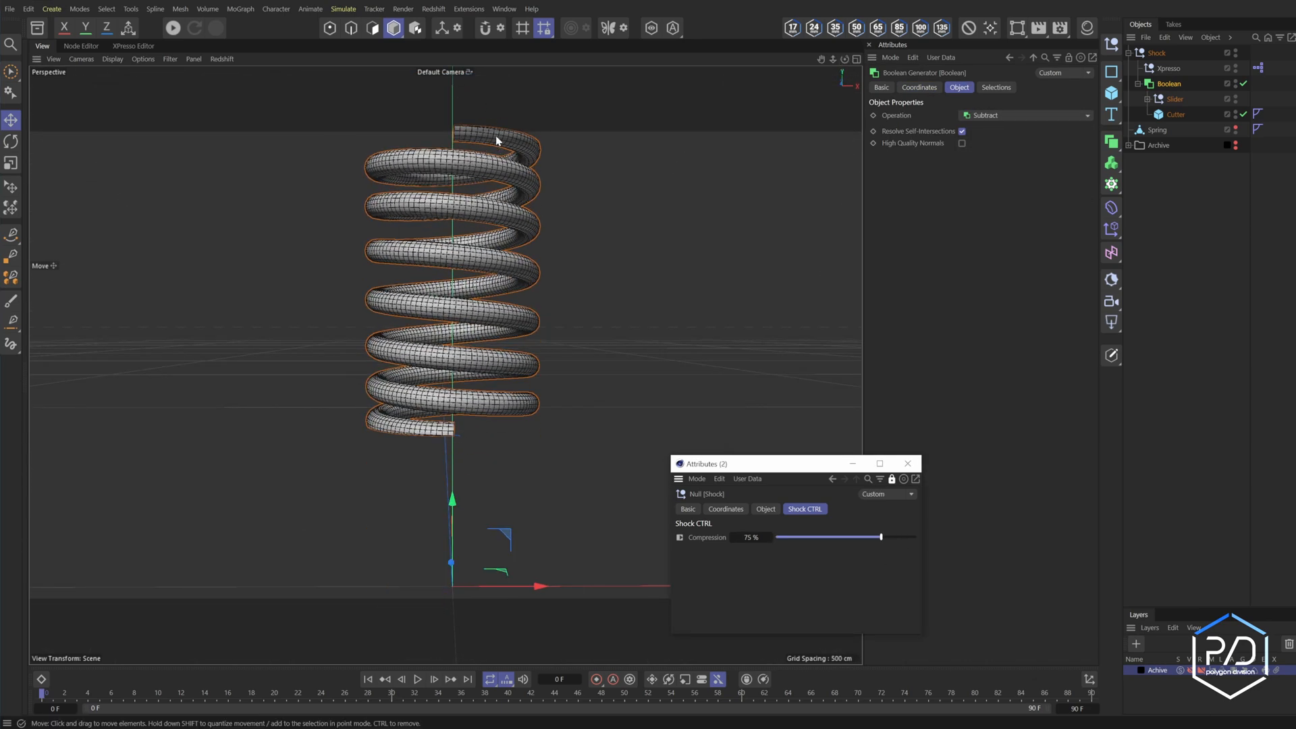
click(775, 537)
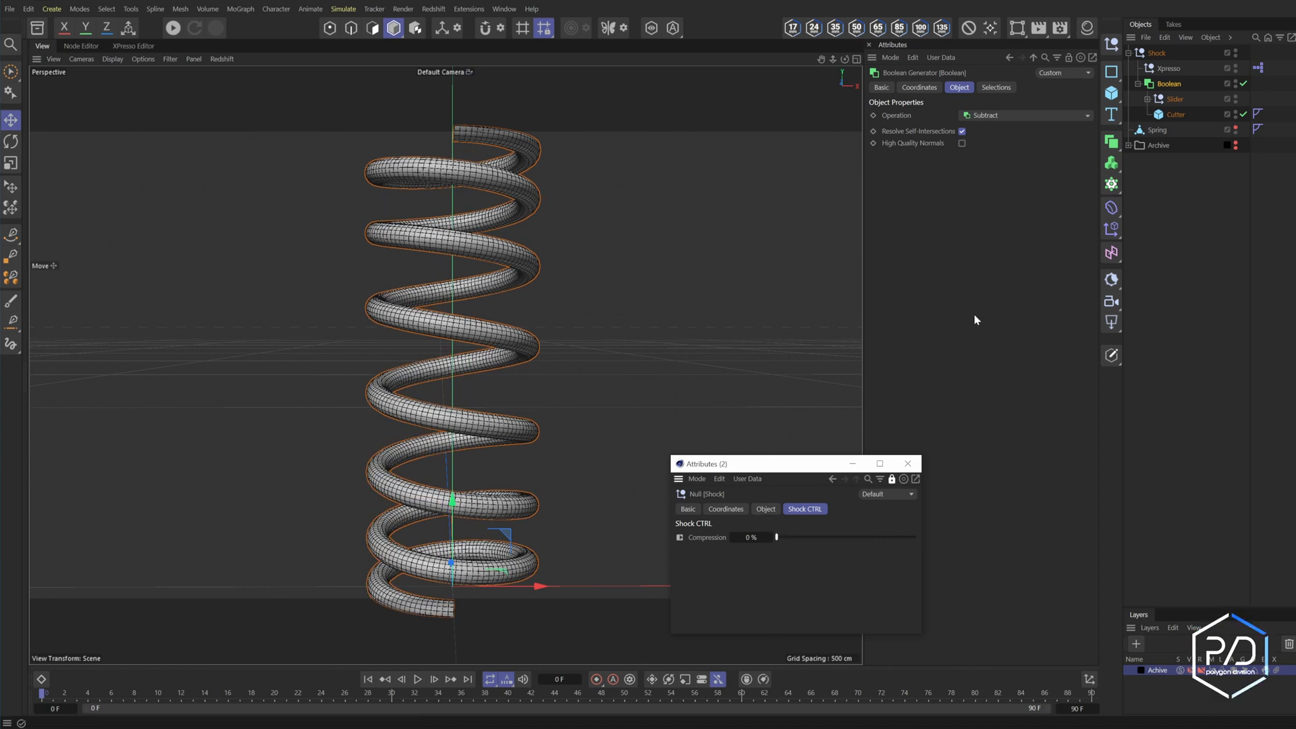
Add a Boolean user data entry named Trimmed below Compression in the Shock null's Shock CTRL group
drag(762, 464, 754, 389)
click(738, 403)
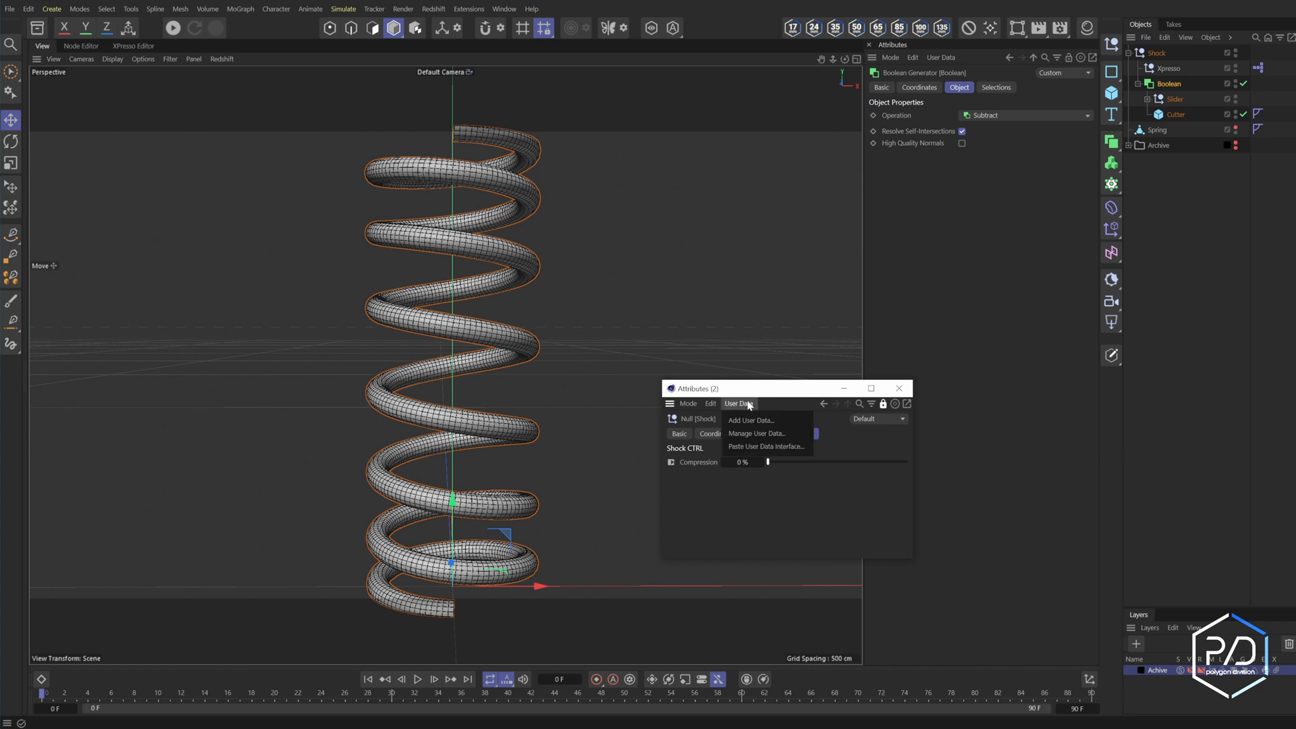
click(767, 427)
drag(577, 323, 580, 330)
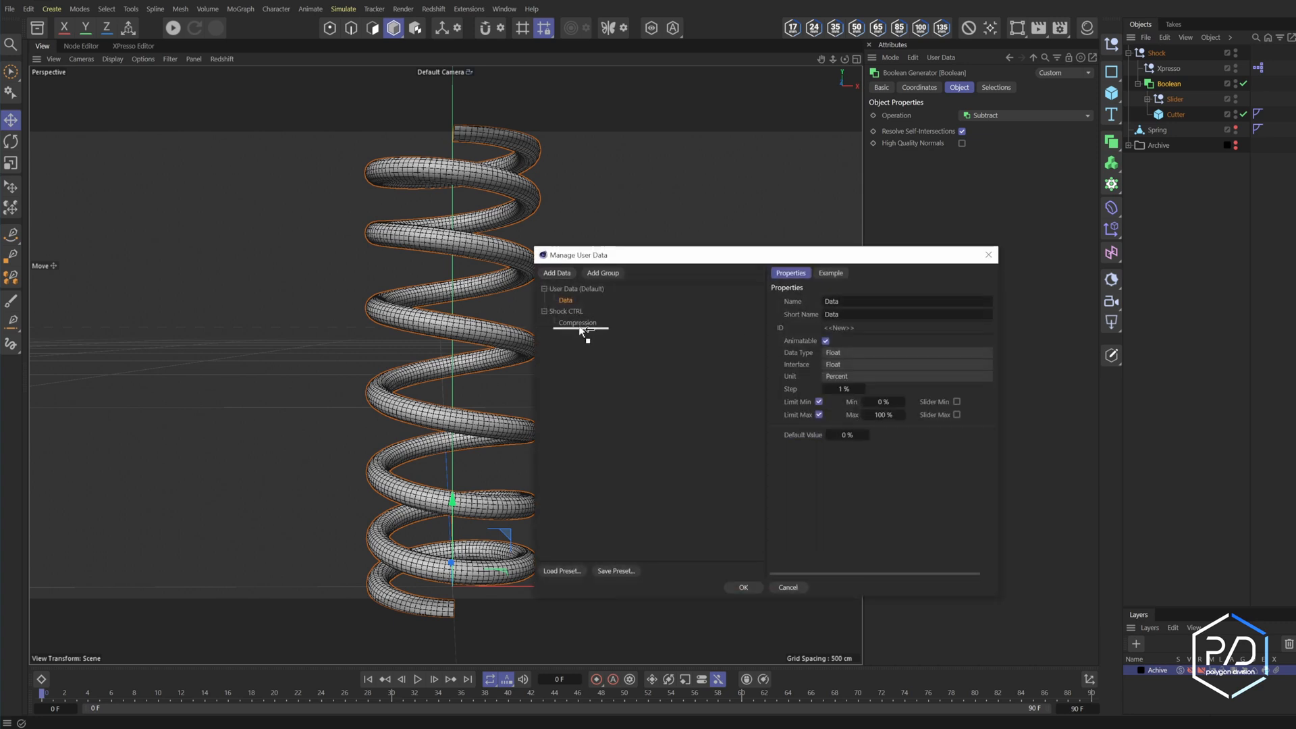
click(878, 301)
text(Trimmed)
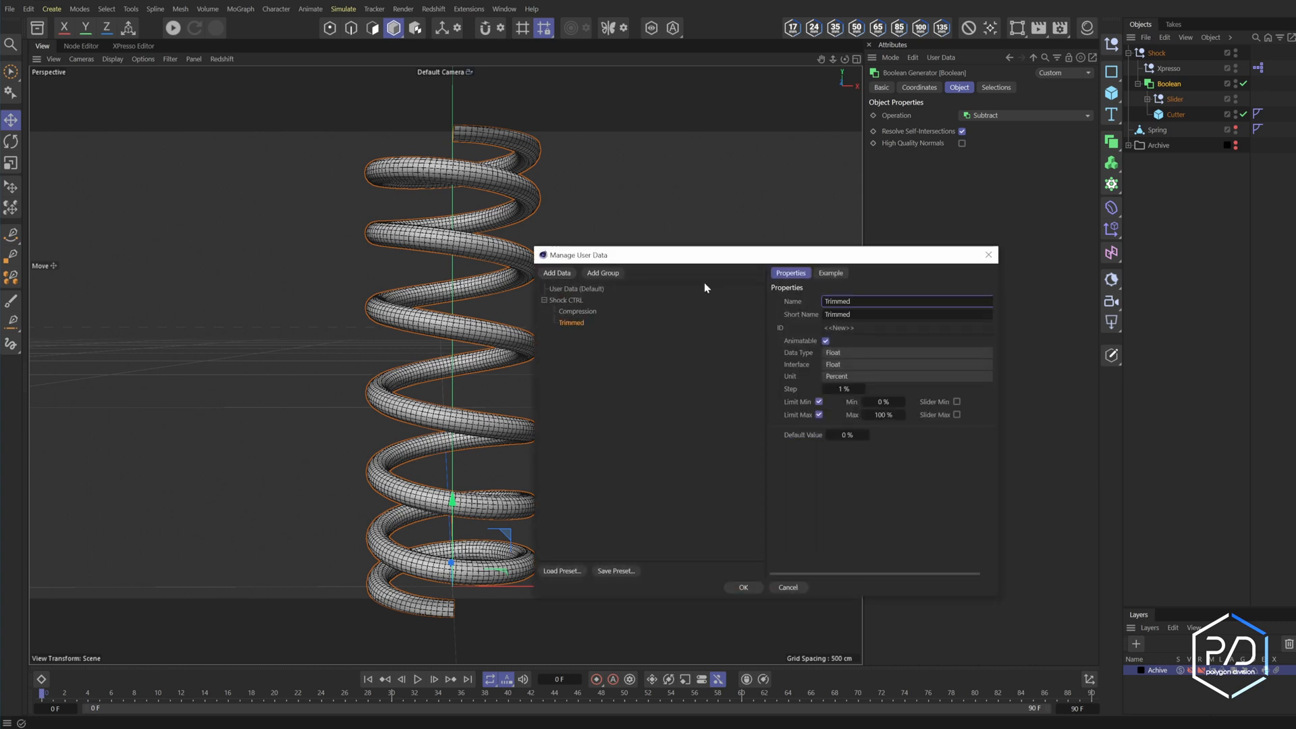
click(839, 352)
click(855, 303)
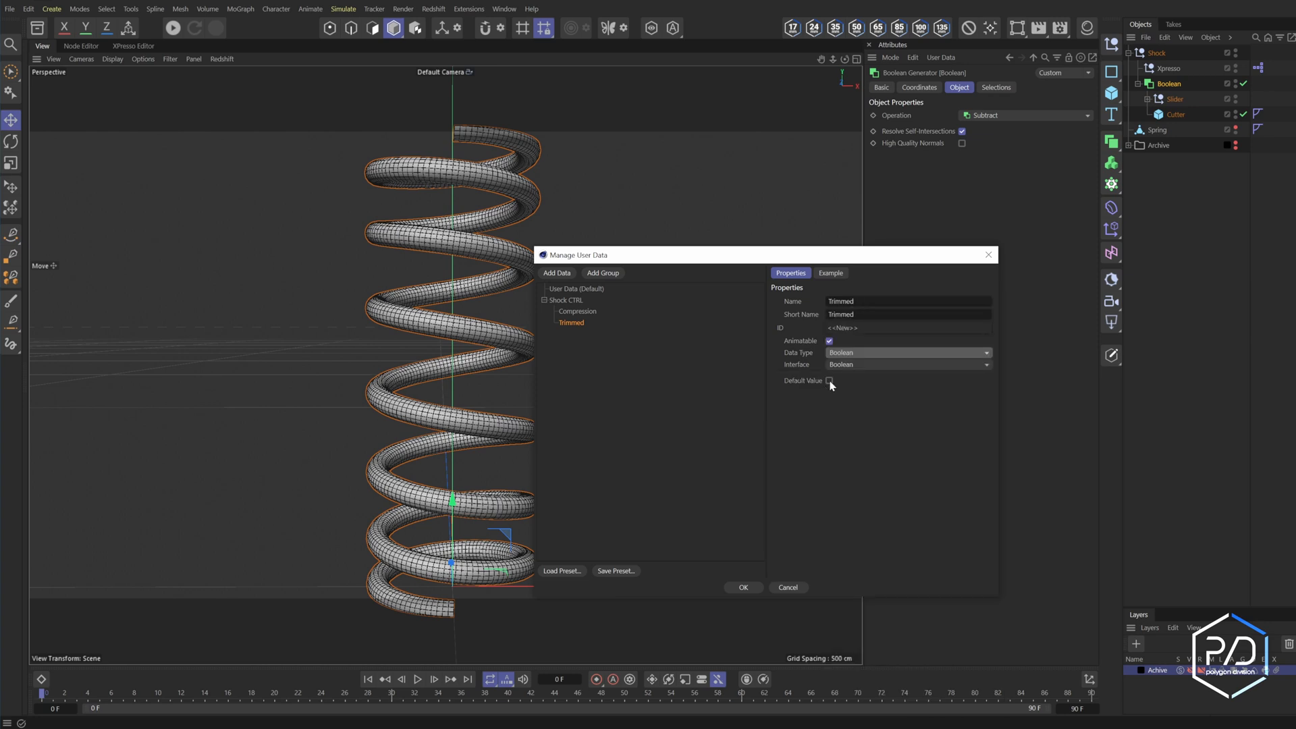
click(743, 587)
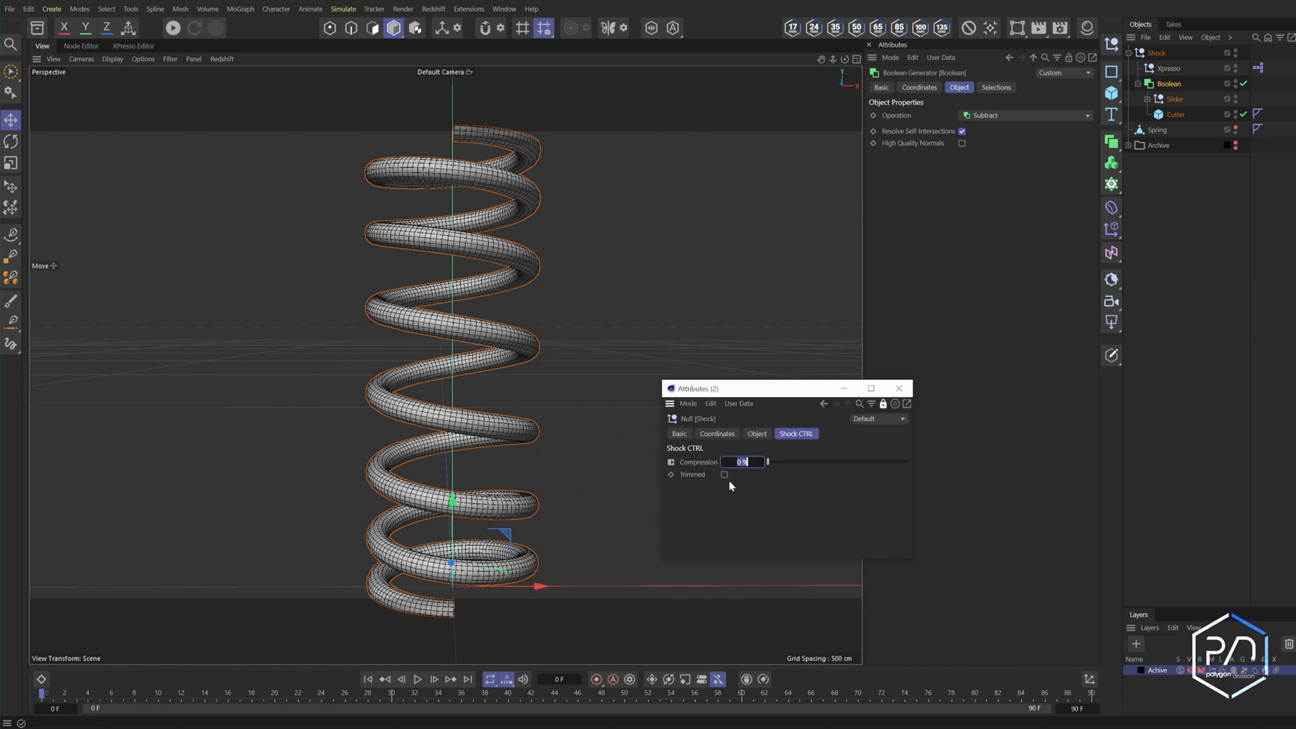
Enable Trimmed and add it as an output port on the Shock node in the XPresso graph
click(724, 475)
click(124, 47)
drag(695, 475, 491, 393)
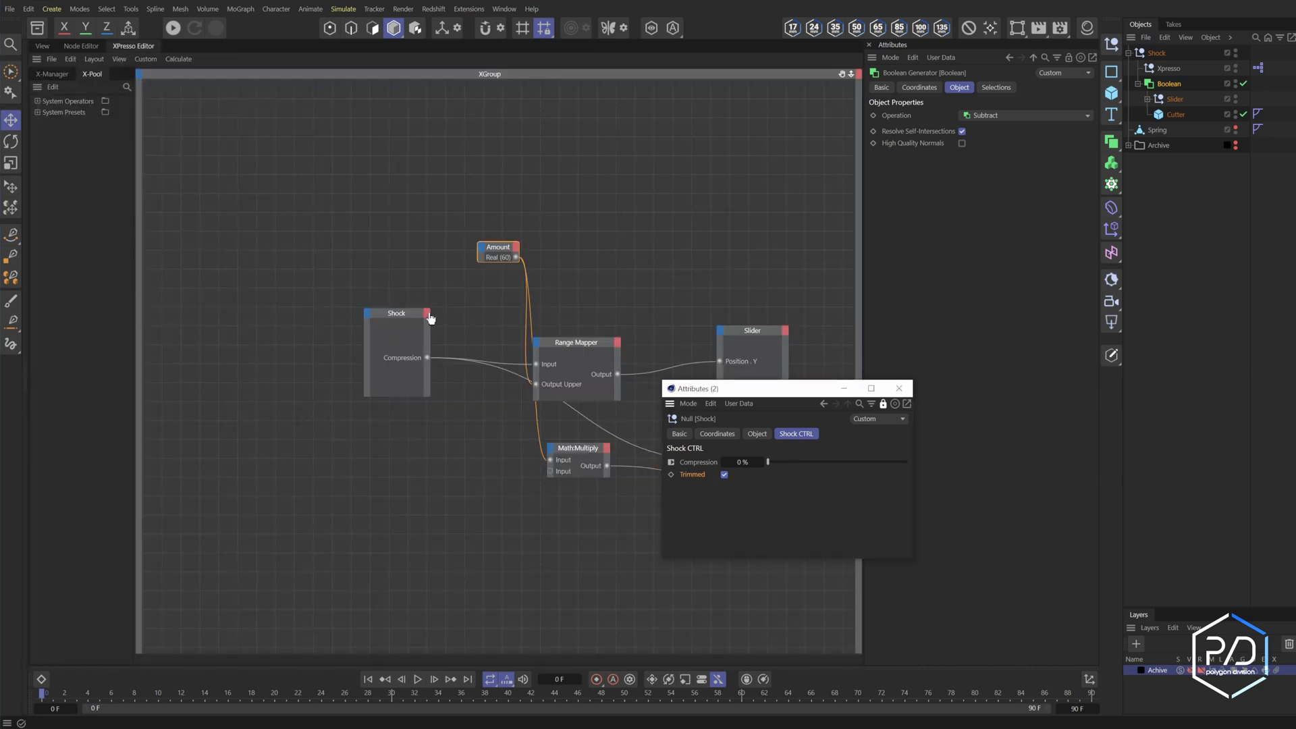
drag(427, 318, 427, 317)
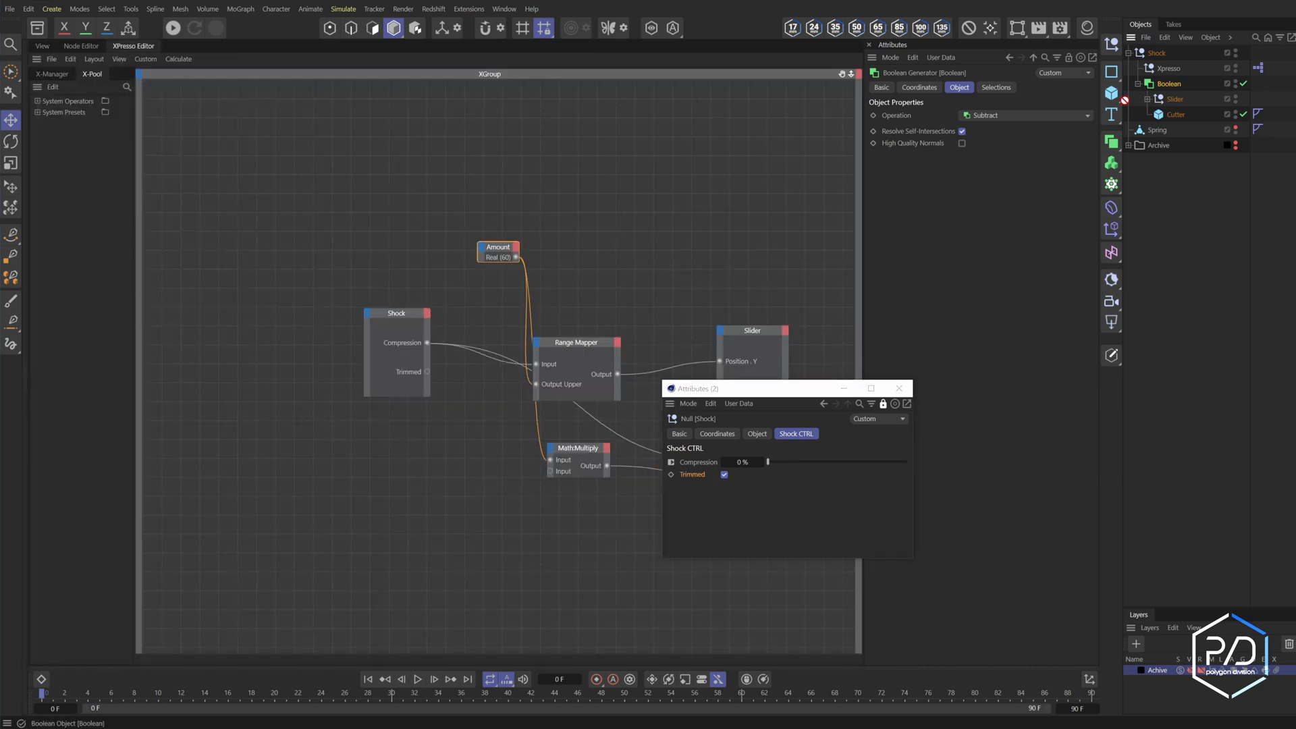
Add both Boolean generators to the XPresso graph as separate nodes
drag(464, 219, 473, 182)
click(1146, 98)
click(1182, 116)
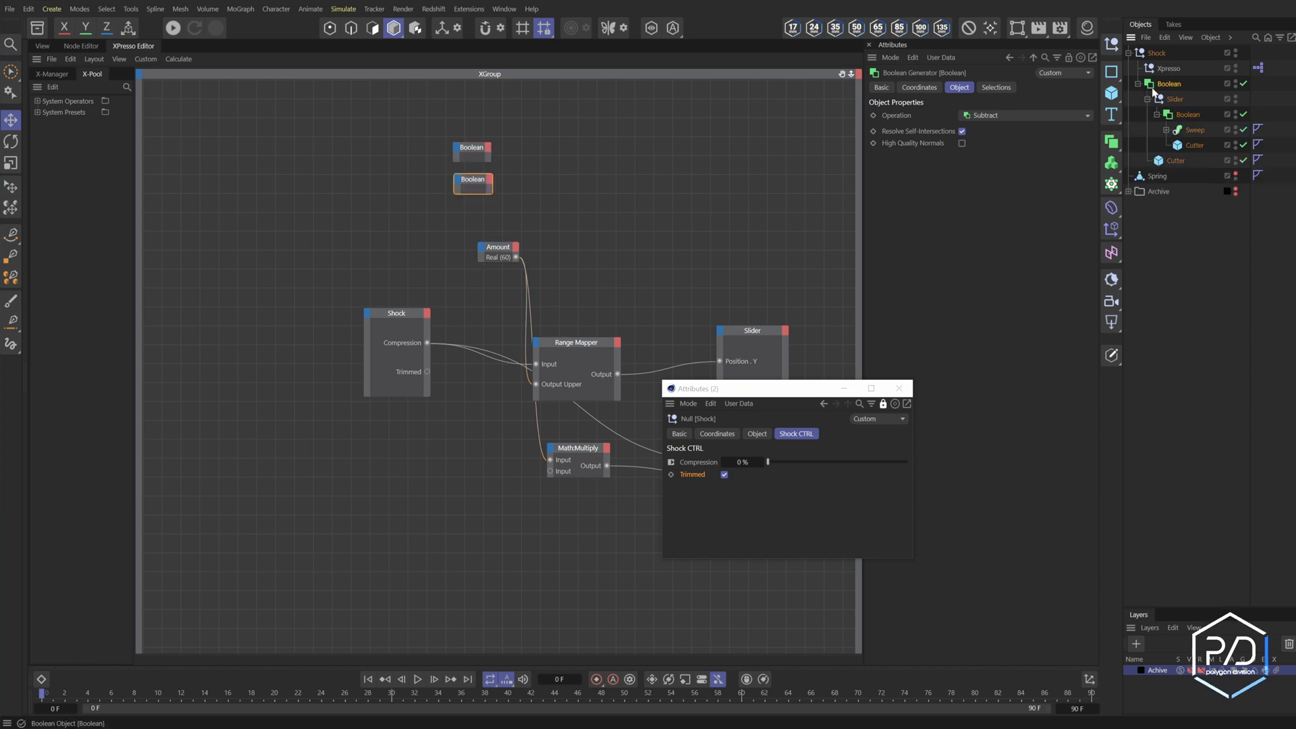
Give both Boolean nodes an Enabled input and connect the Shock node's Trimmed output to each
click(455, 147)
mouse_move(501, 174)
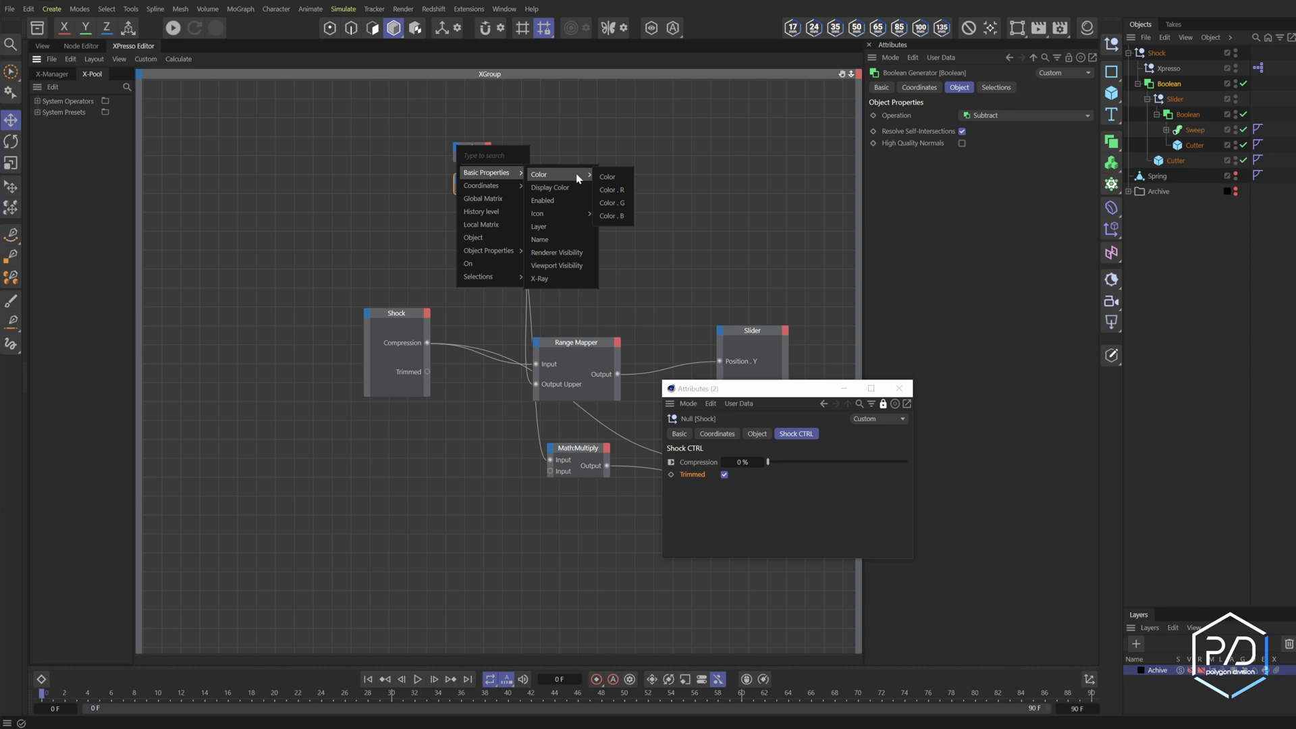
click(573, 207)
click(455, 179)
mouse_move(501, 207)
click(574, 238)
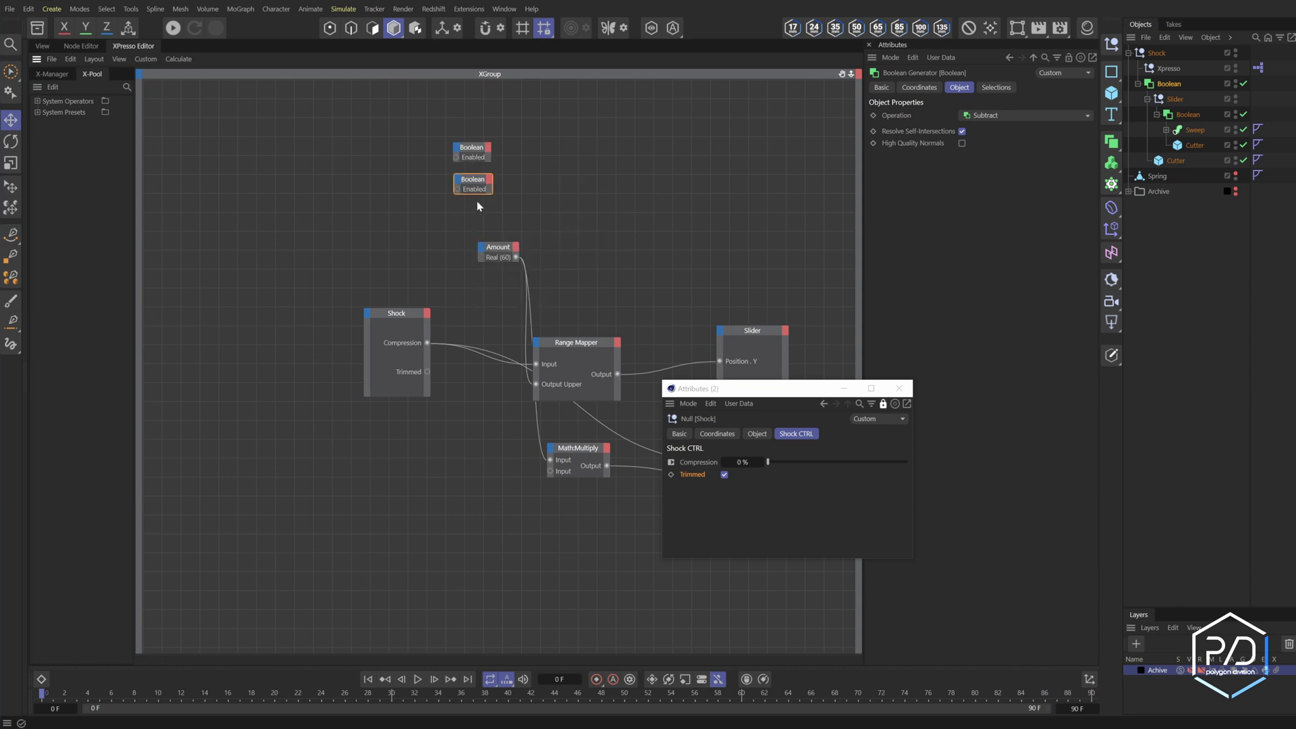
drag(458, 189, 426, 372)
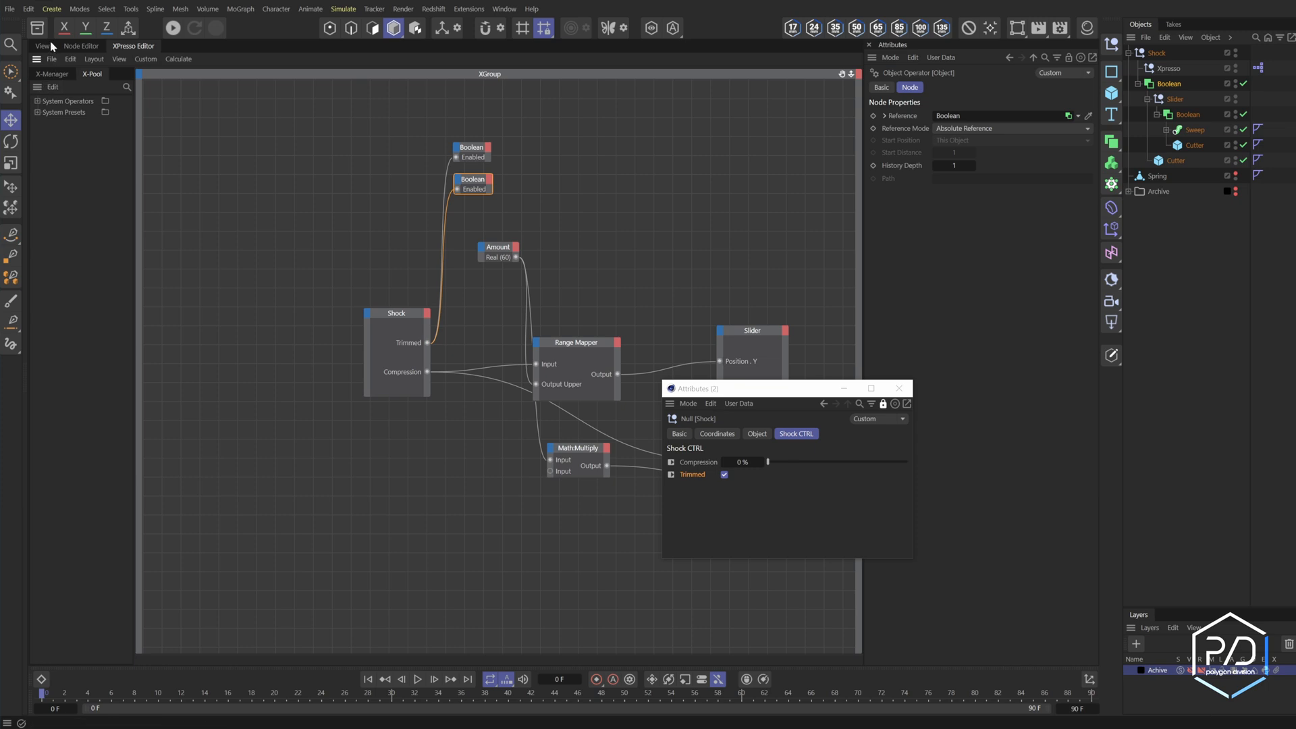
Test the Trimmed option by switching it off and on in the Perspective viewport, leaving it enabled
click(43, 45)
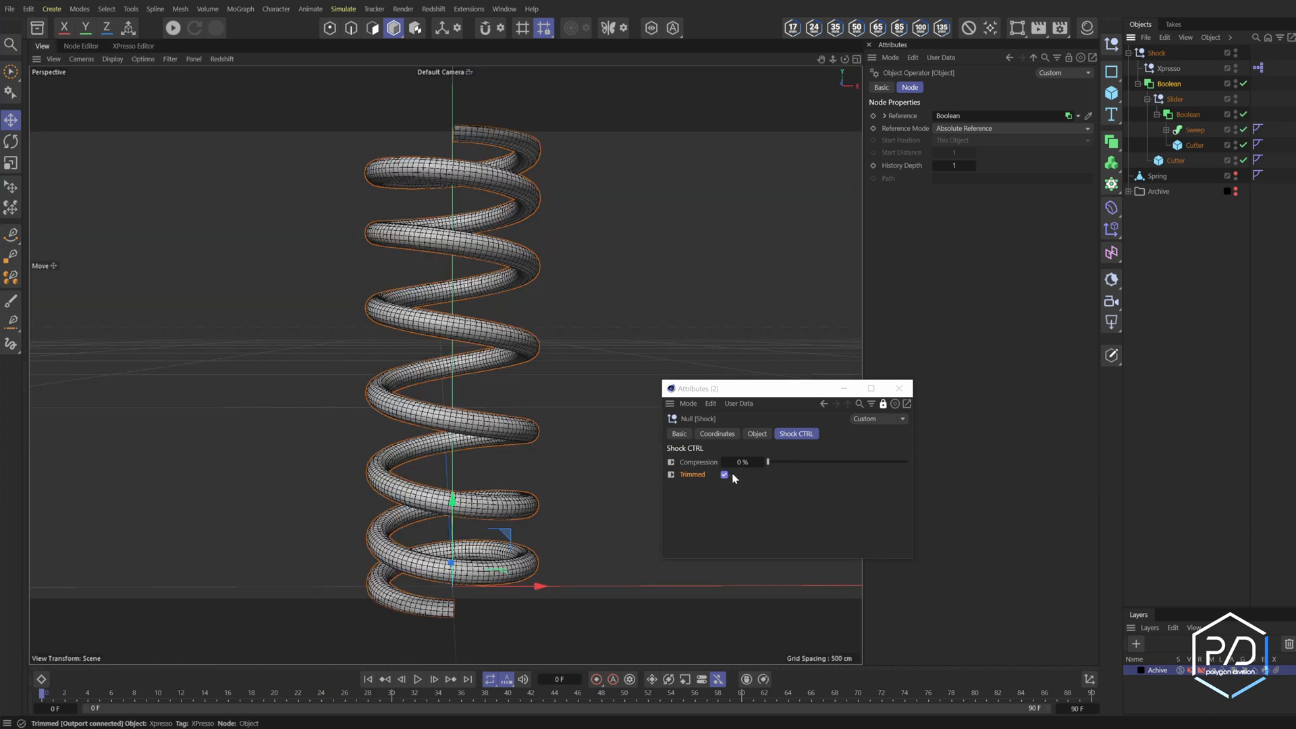
click(725, 474)
click(726, 474)
click(727, 473)
click(727, 473)
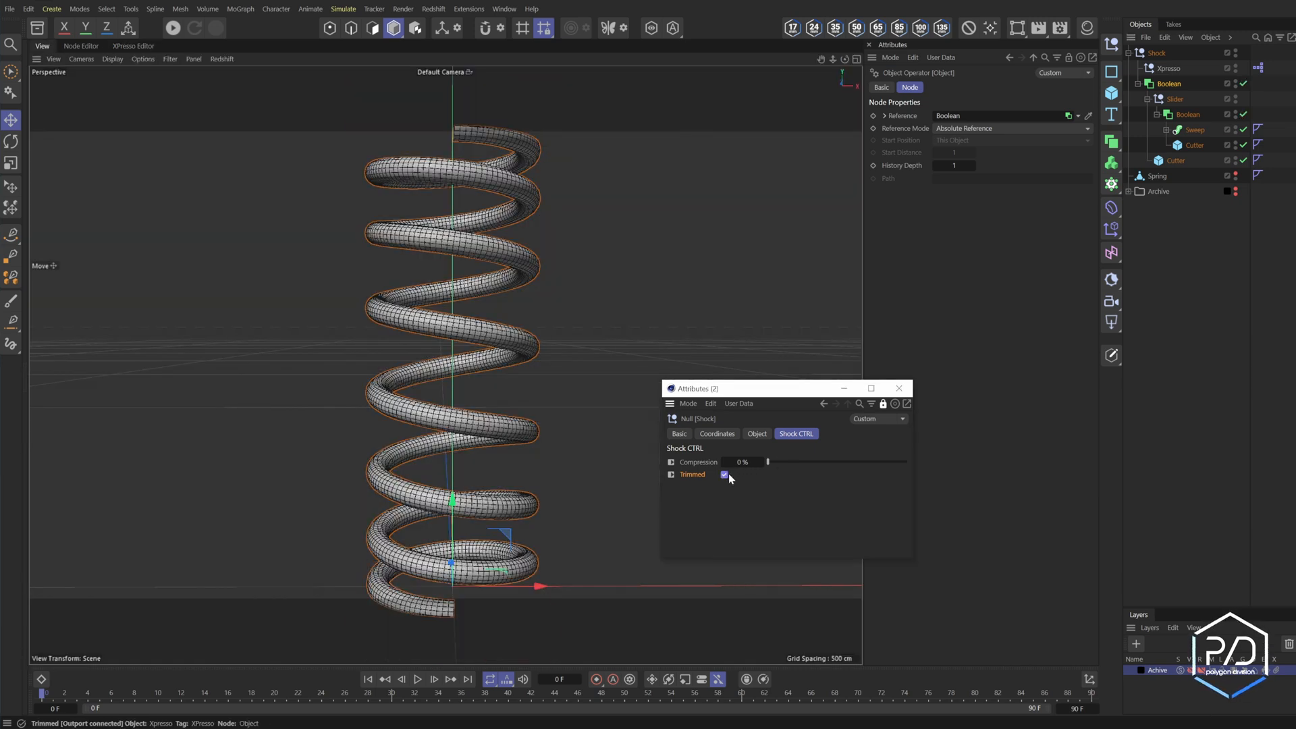
Add both Cutter objects to the XPresso graph with Enabled inputs driven by the Shock node's Trimmed output
click(727, 474)
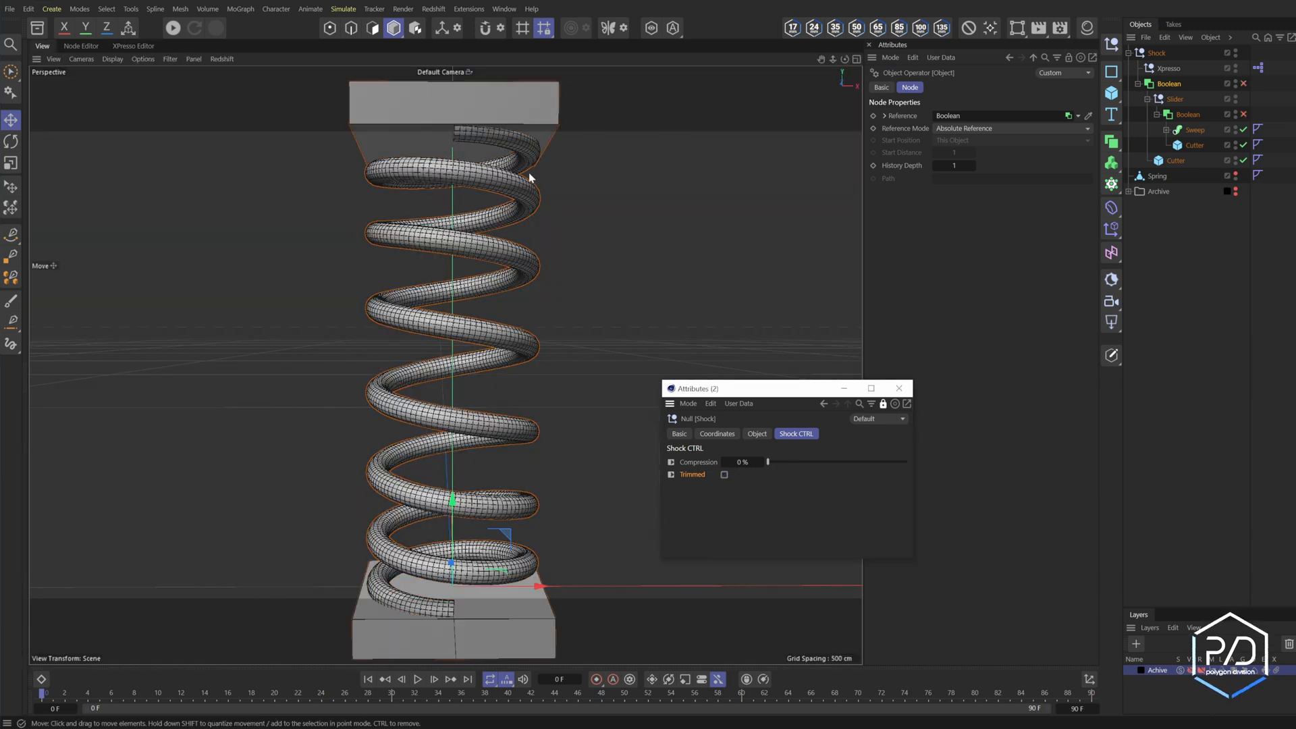
click(134, 46)
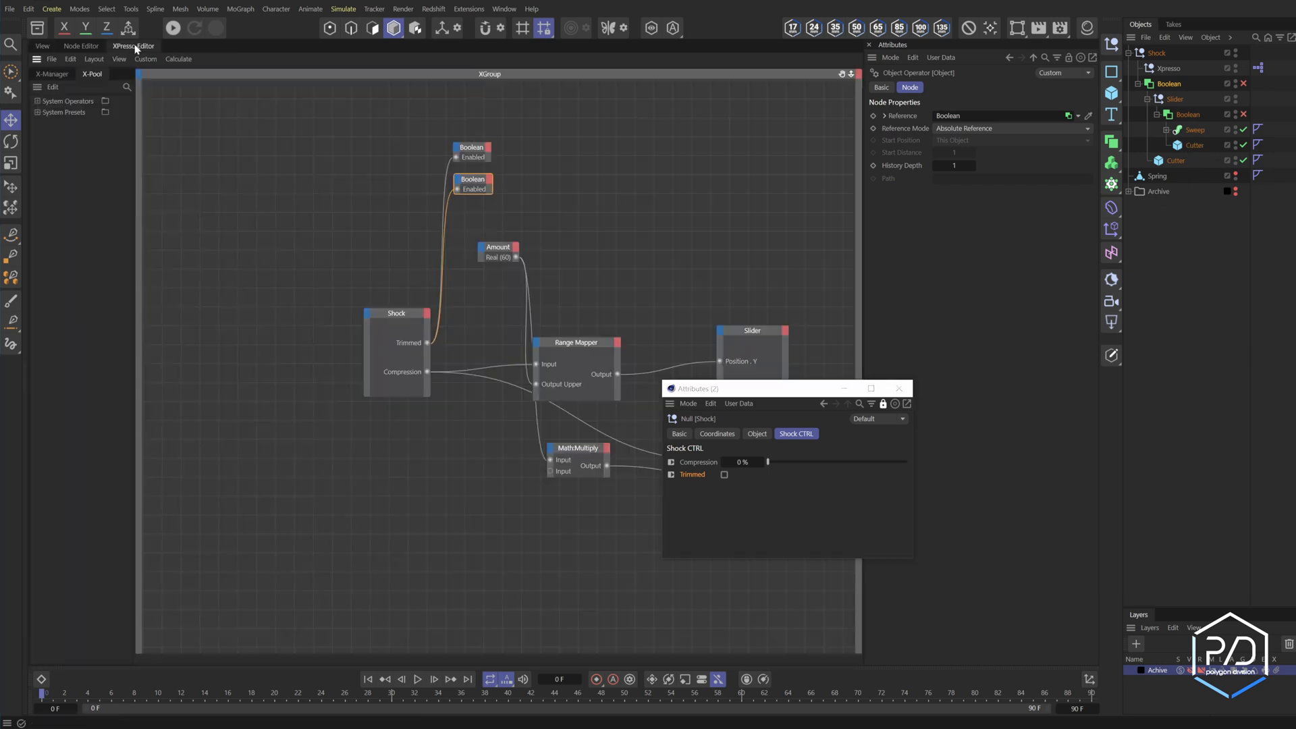
drag(1189, 144, 954, 168)
click(455, 203)
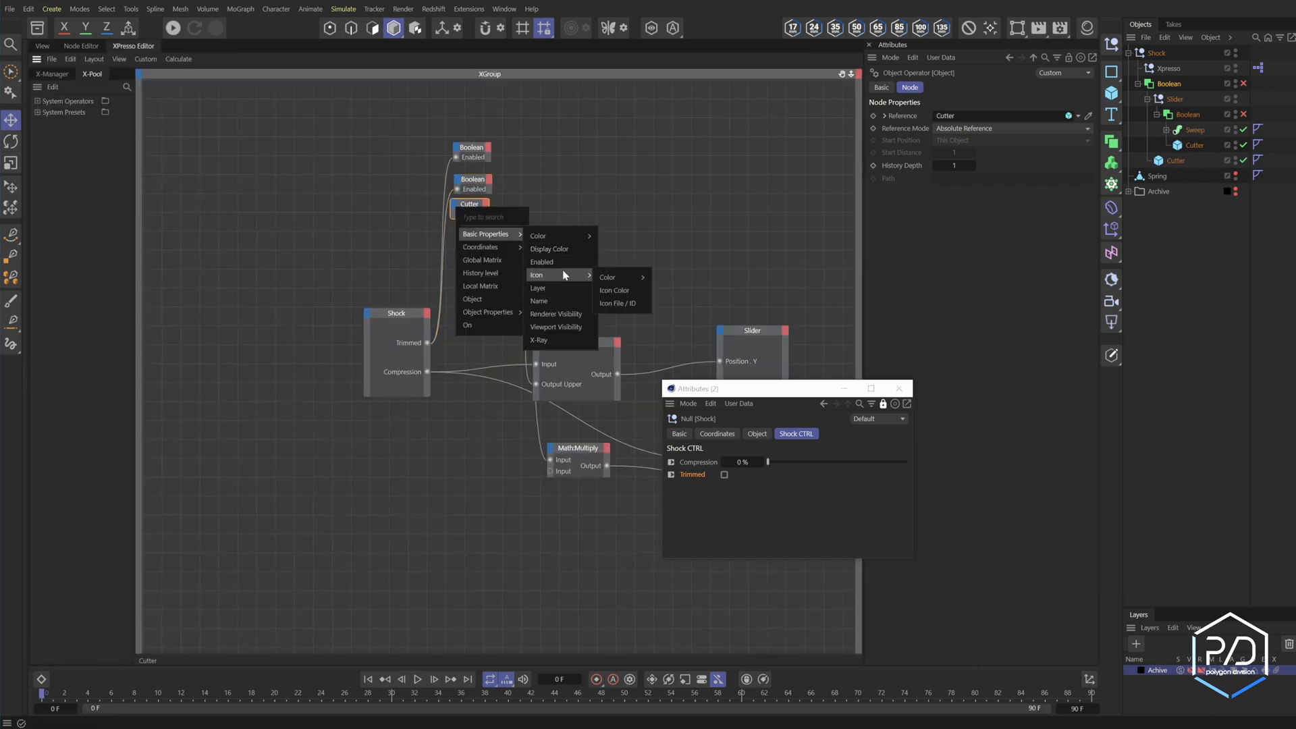
click(563, 268)
drag(428, 343, 454, 213)
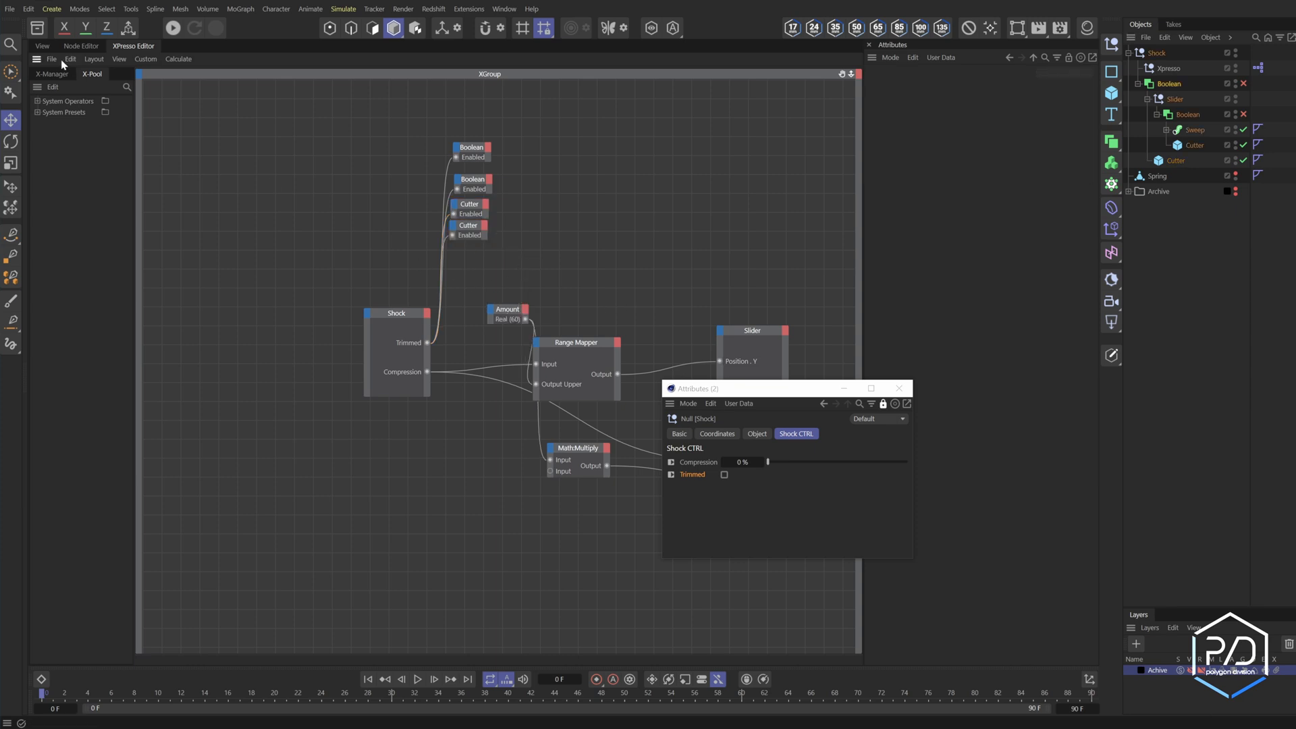
Switch Trimmed back on in the Perspective viewport and turn off the viewport's safe frames
click(42, 45)
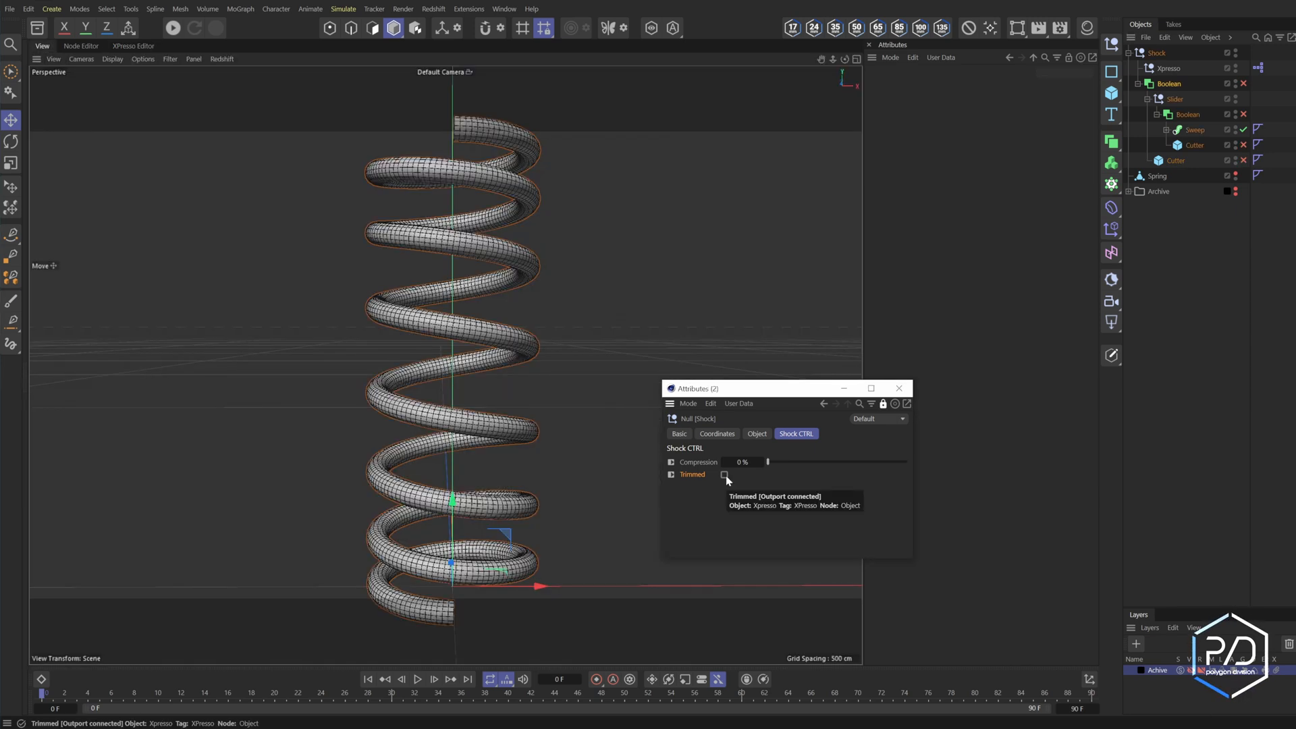
click(724, 475)
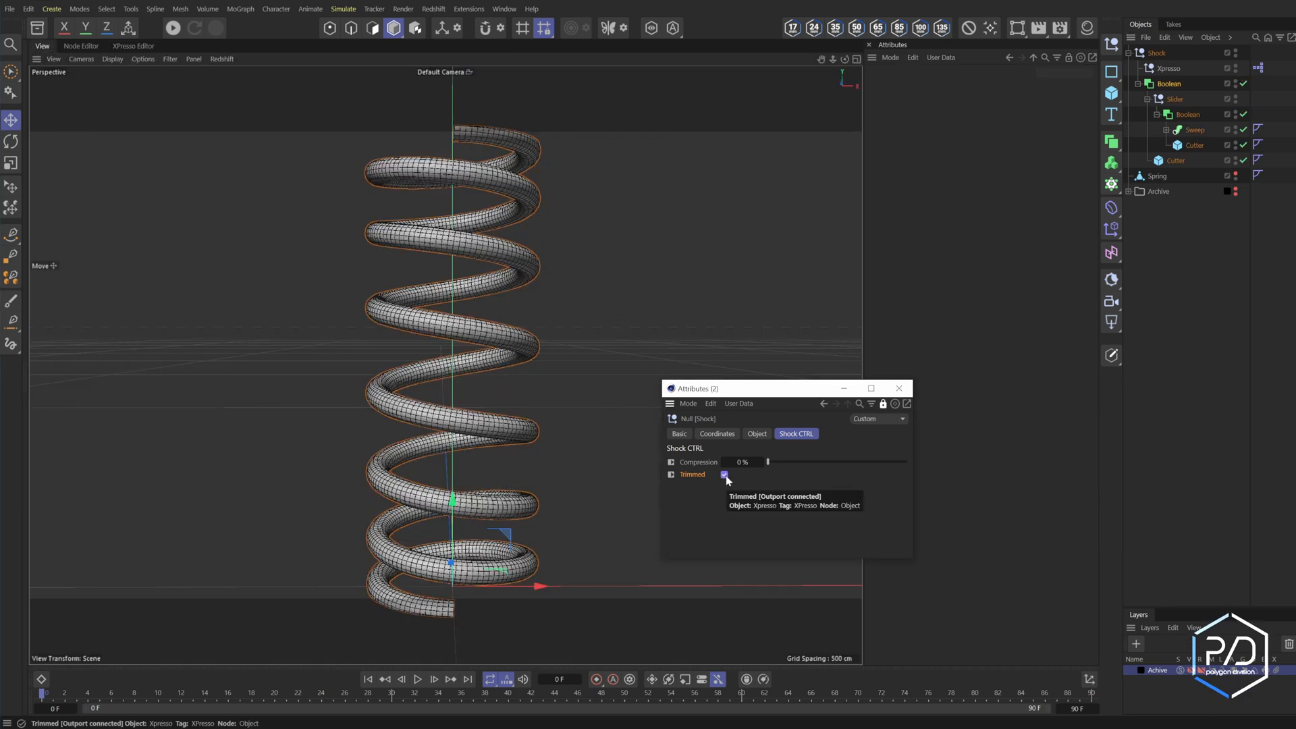
key(shift+v)
click(946, 87)
click(924, 116)
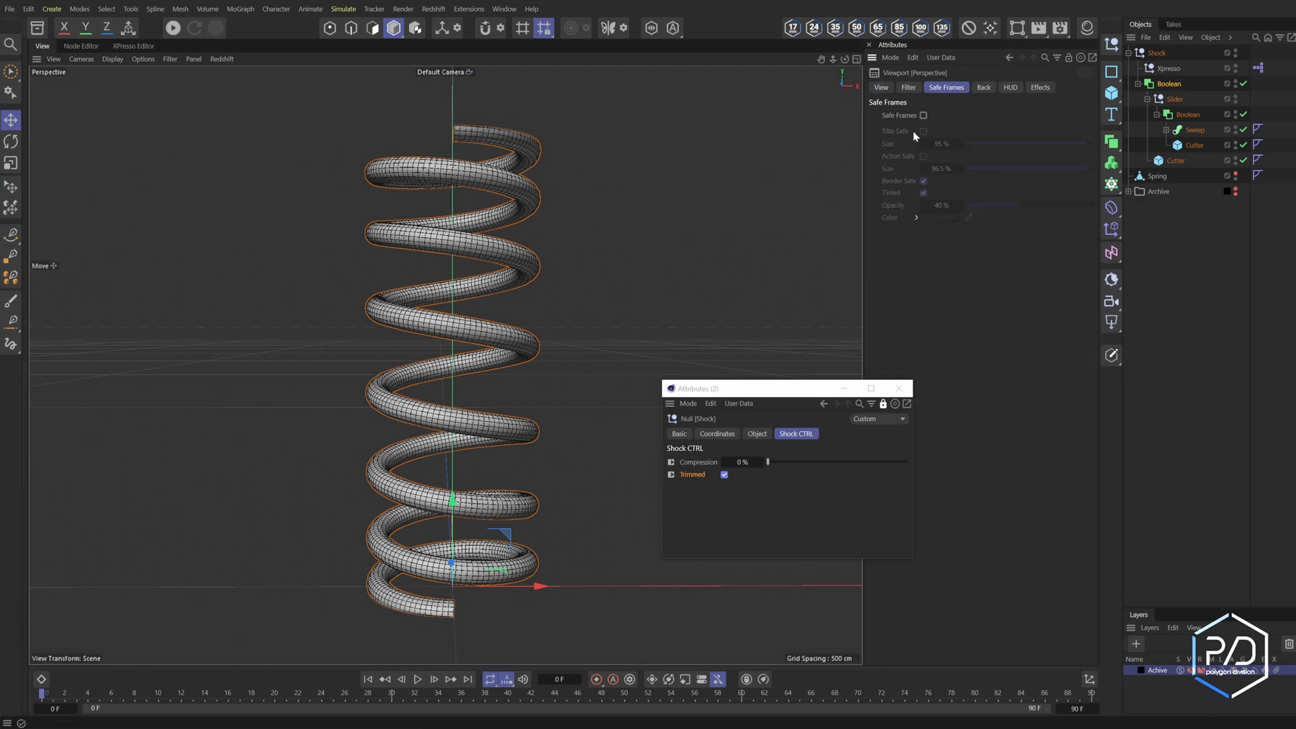
Test the Compression slider on the trimmed spring, return it to 0 %, and switch Trimmed off
drag(767, 462, 725, 478)
click(724, 474)
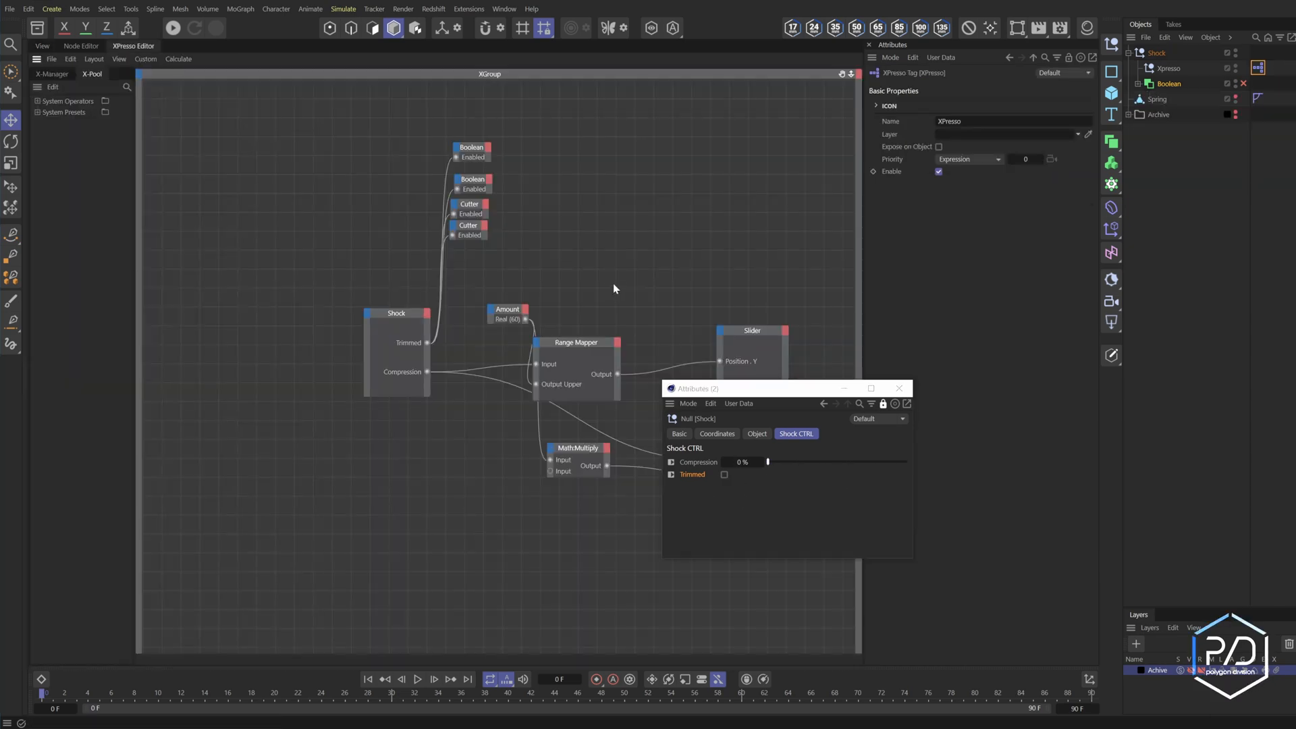
Tidy the XPresso node layout and add a Condition logic node beside the Math:Multiply node
drag(739, 389, 880, 431)
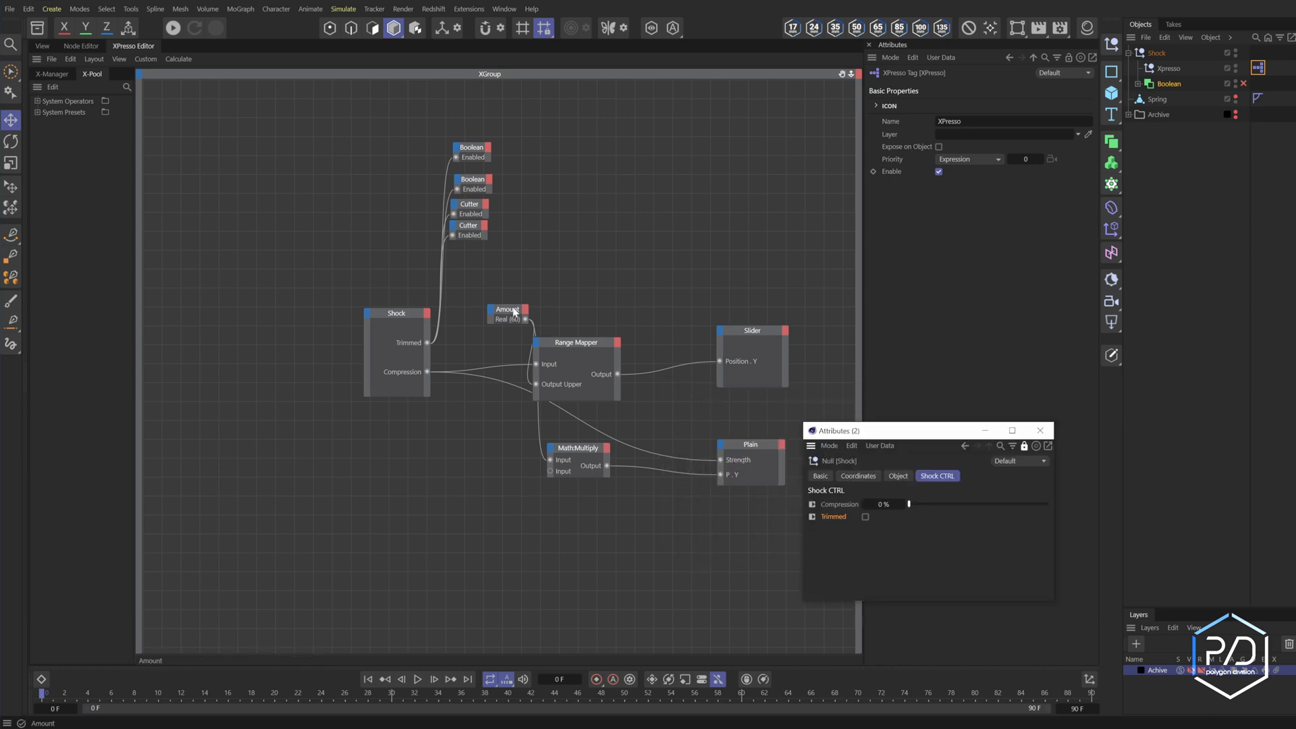
drag(516, 318, 465, 301)
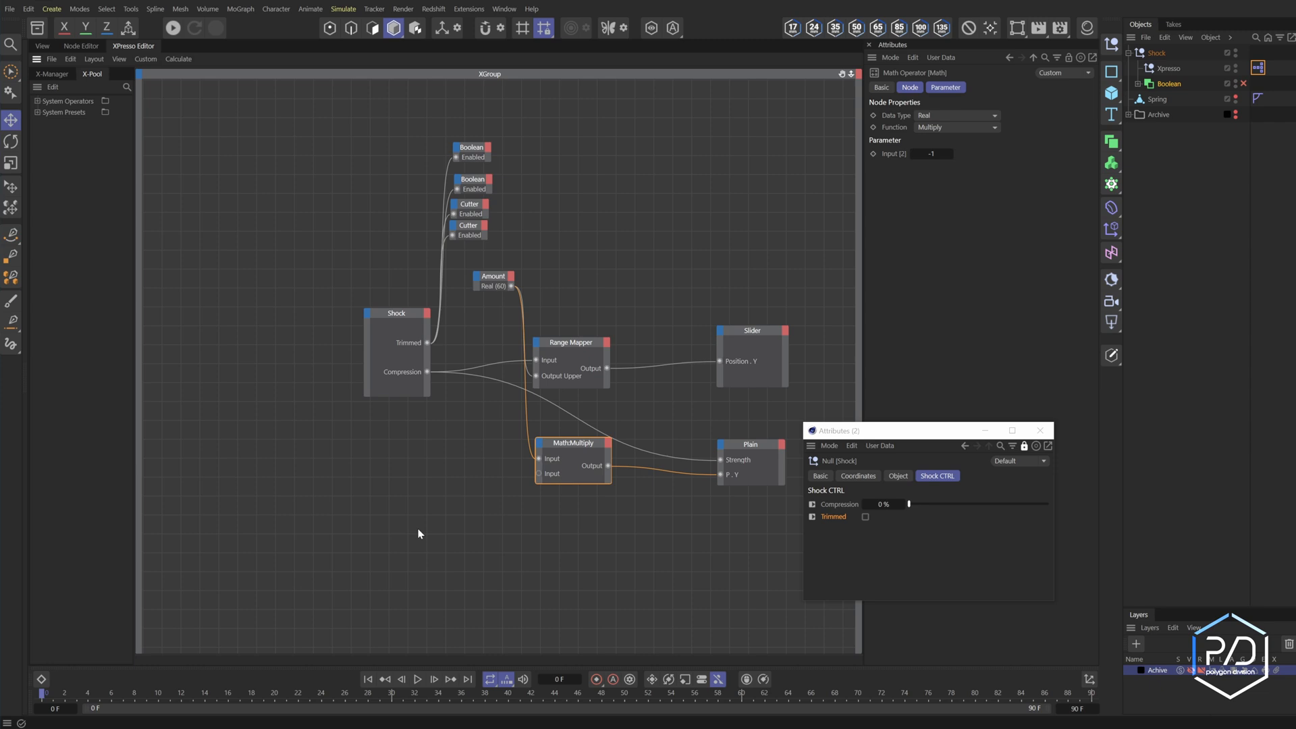
click(865, 517)
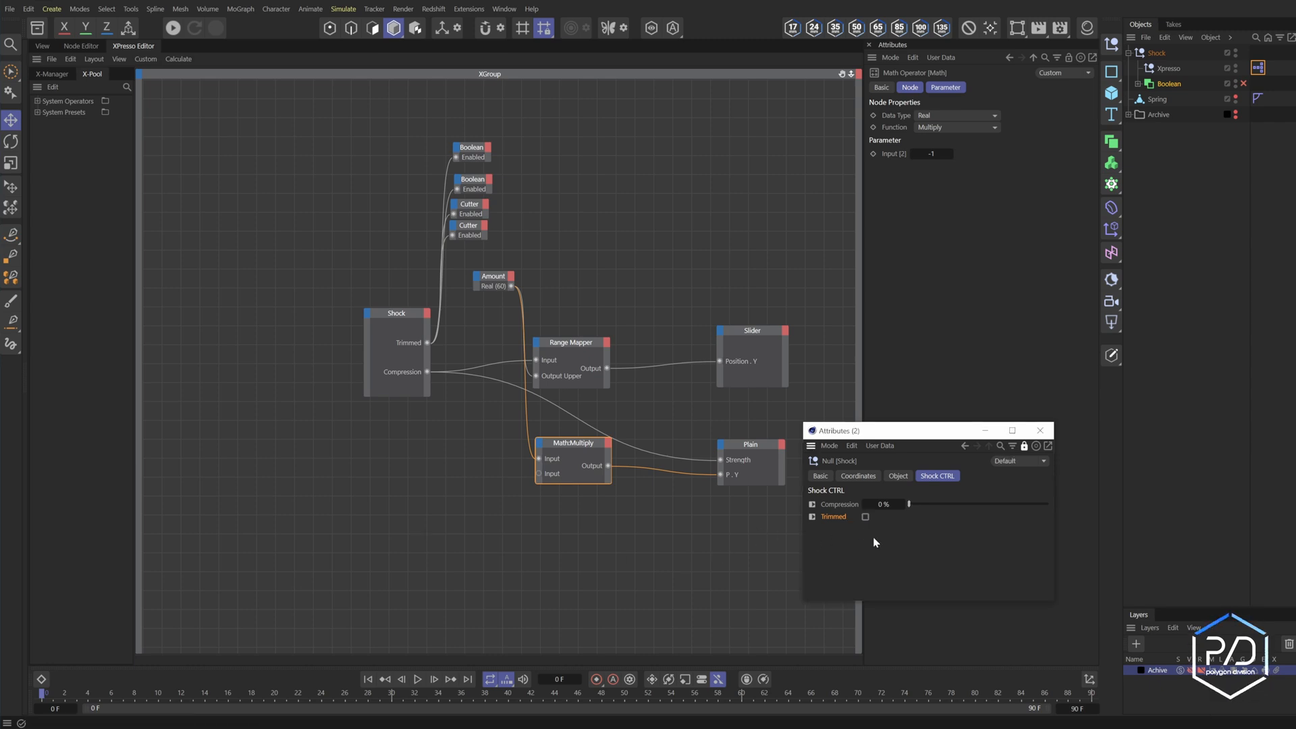
right_click(452, 416)
mouse_move(486, 442)
mouse_move(556, 444)
mouse_move(623, 511)
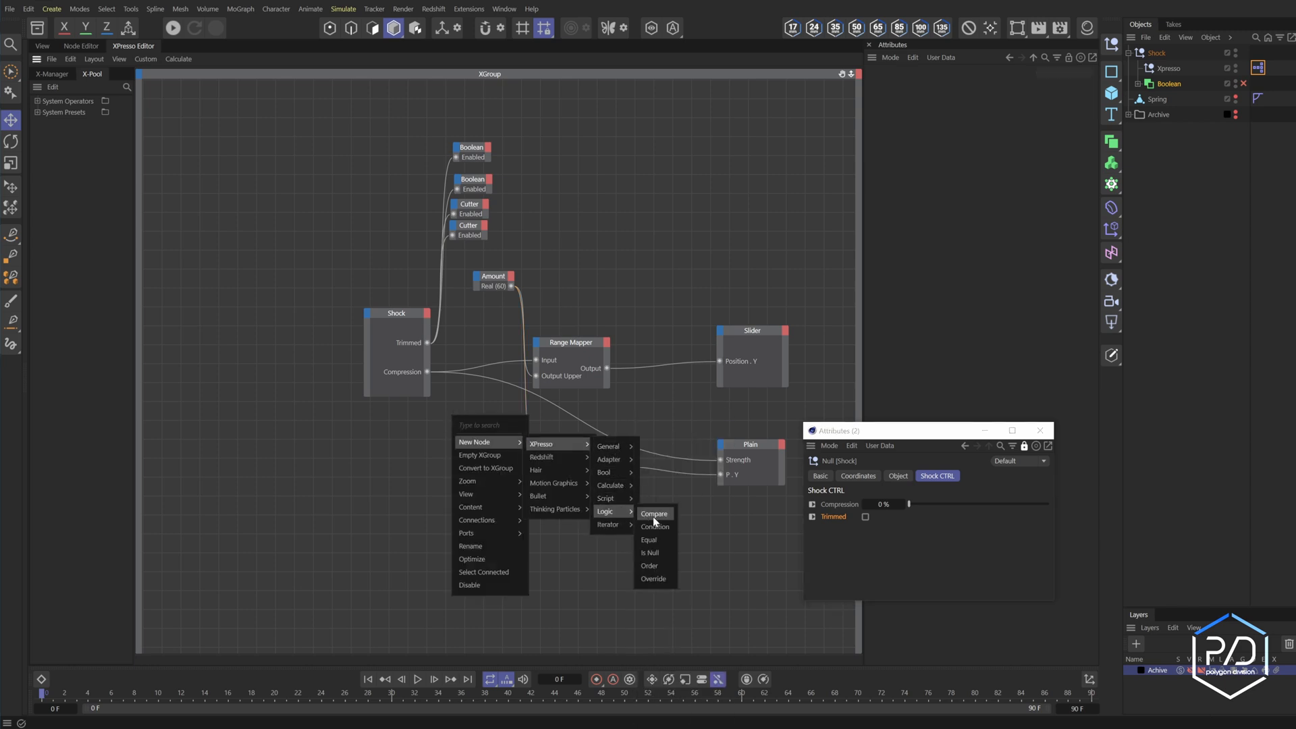
click(653, 528)
drag(463, 401, 474, 448)
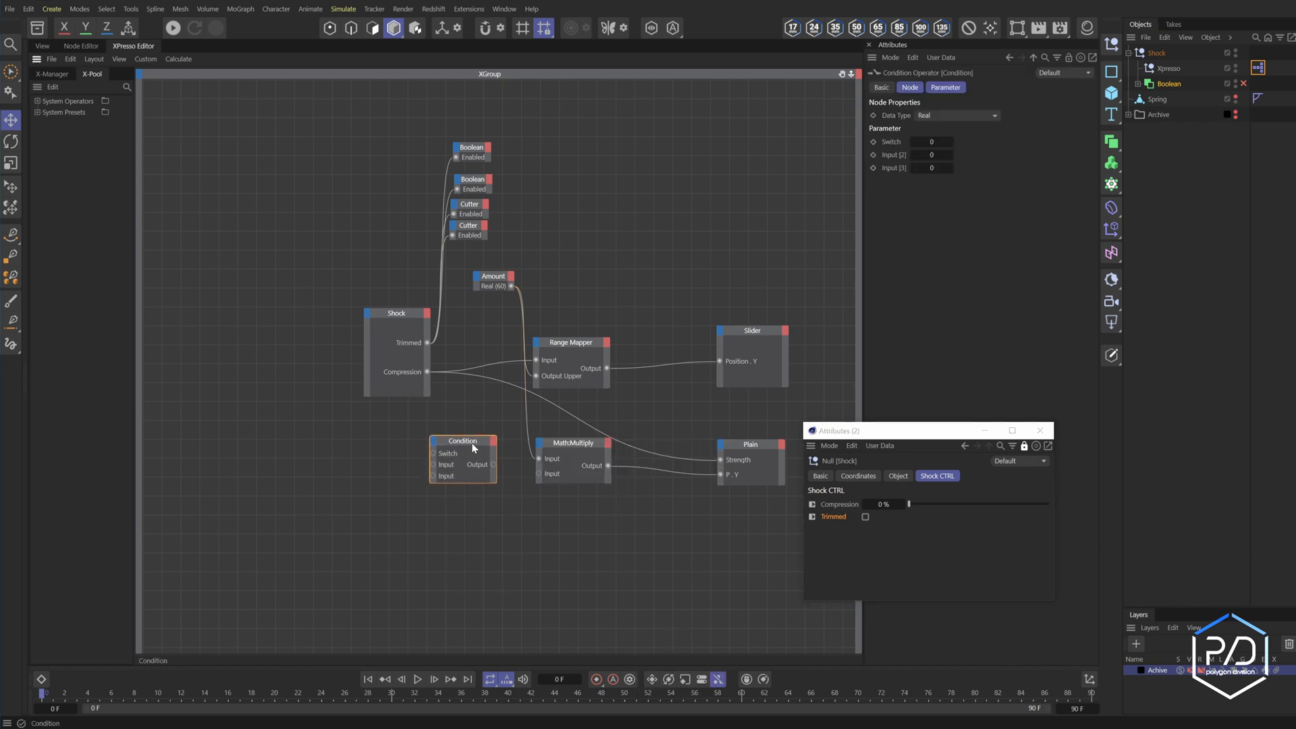
Add a Boolean user data entry named Animated to the Shock CTRL group
click(879, 445)
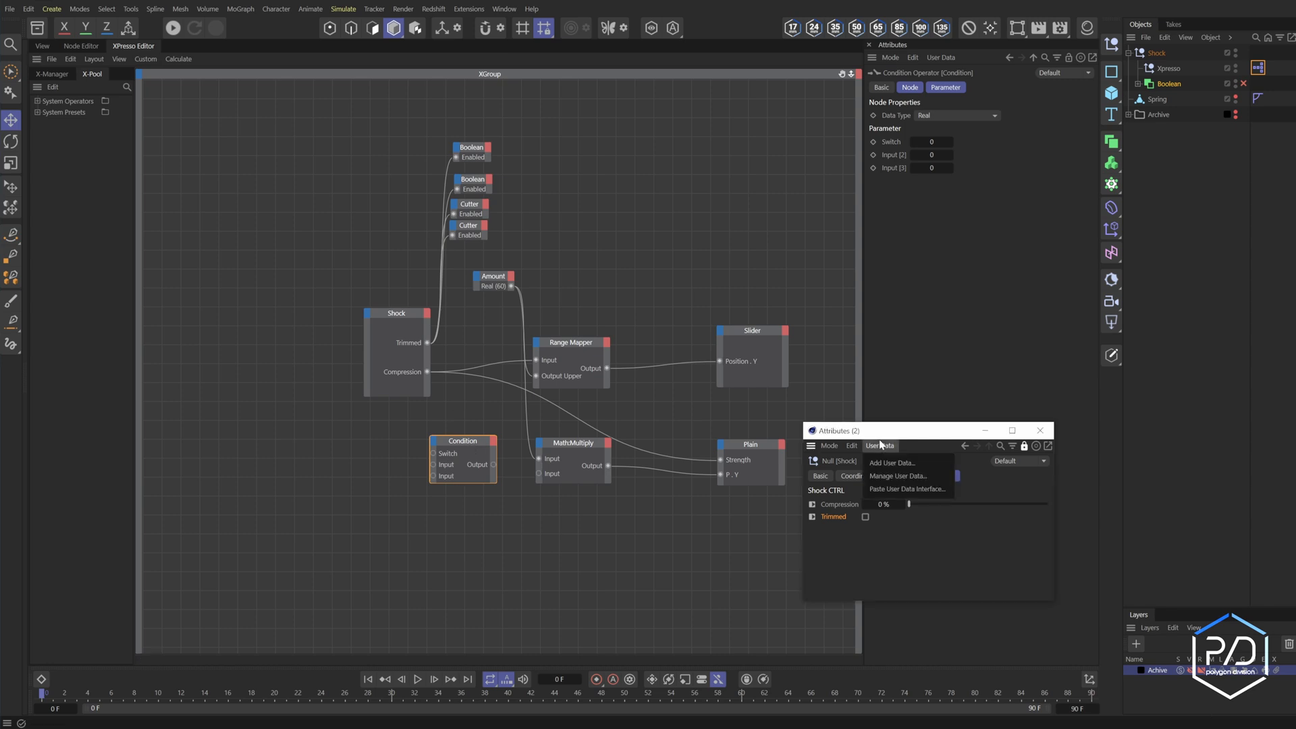
click(884, 479)
click(693, 319)
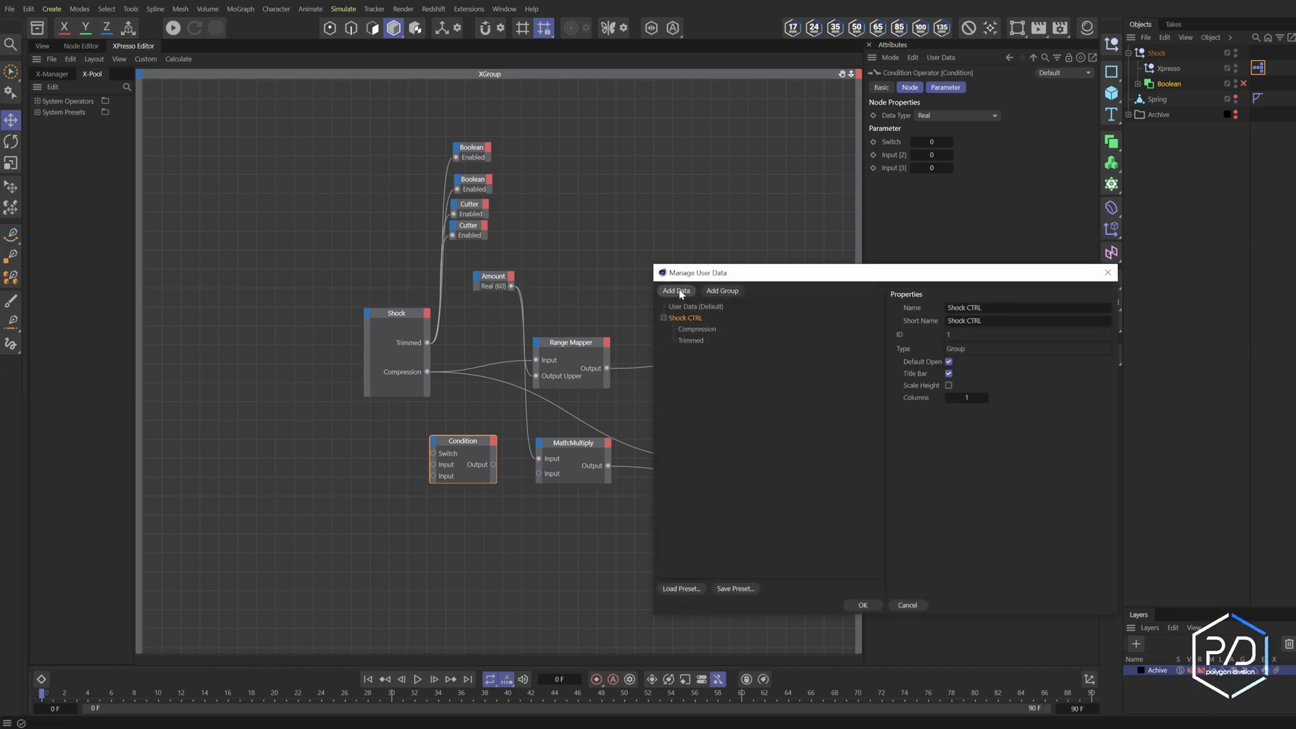
click(677, 291)
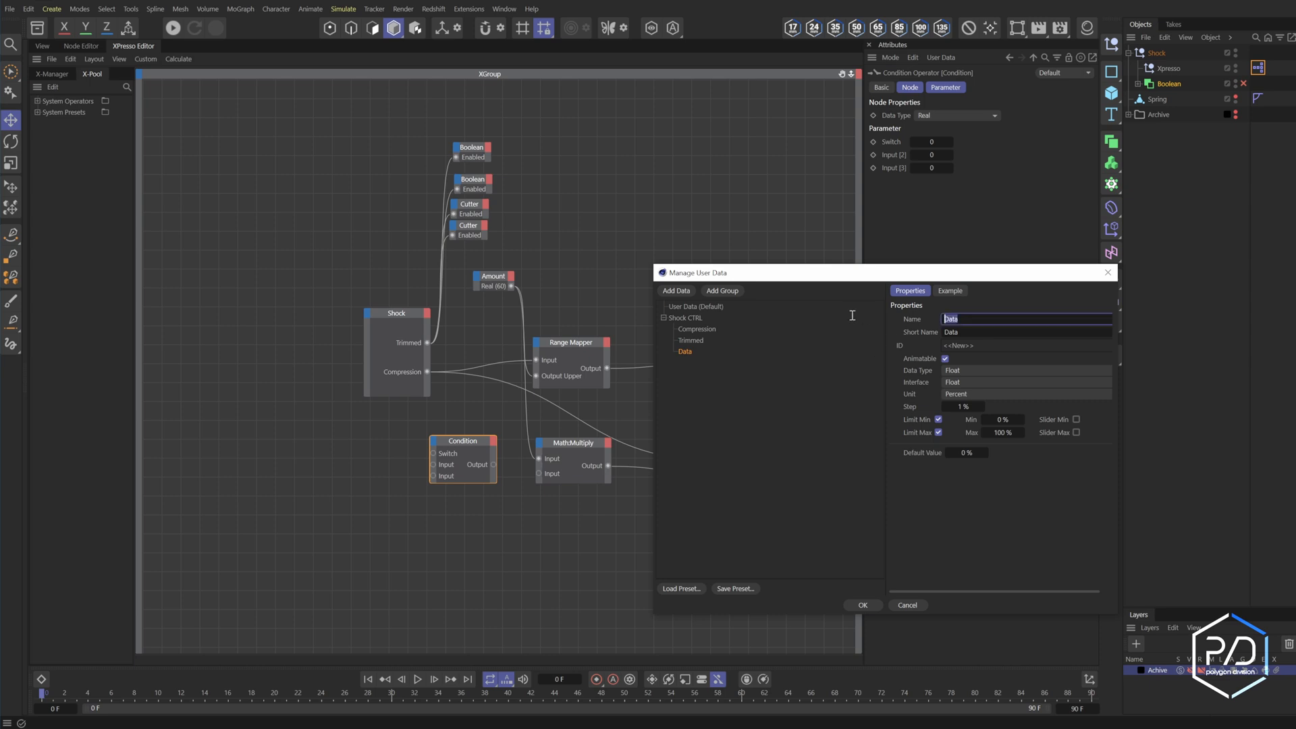
text(Animated)
click(997, 370)
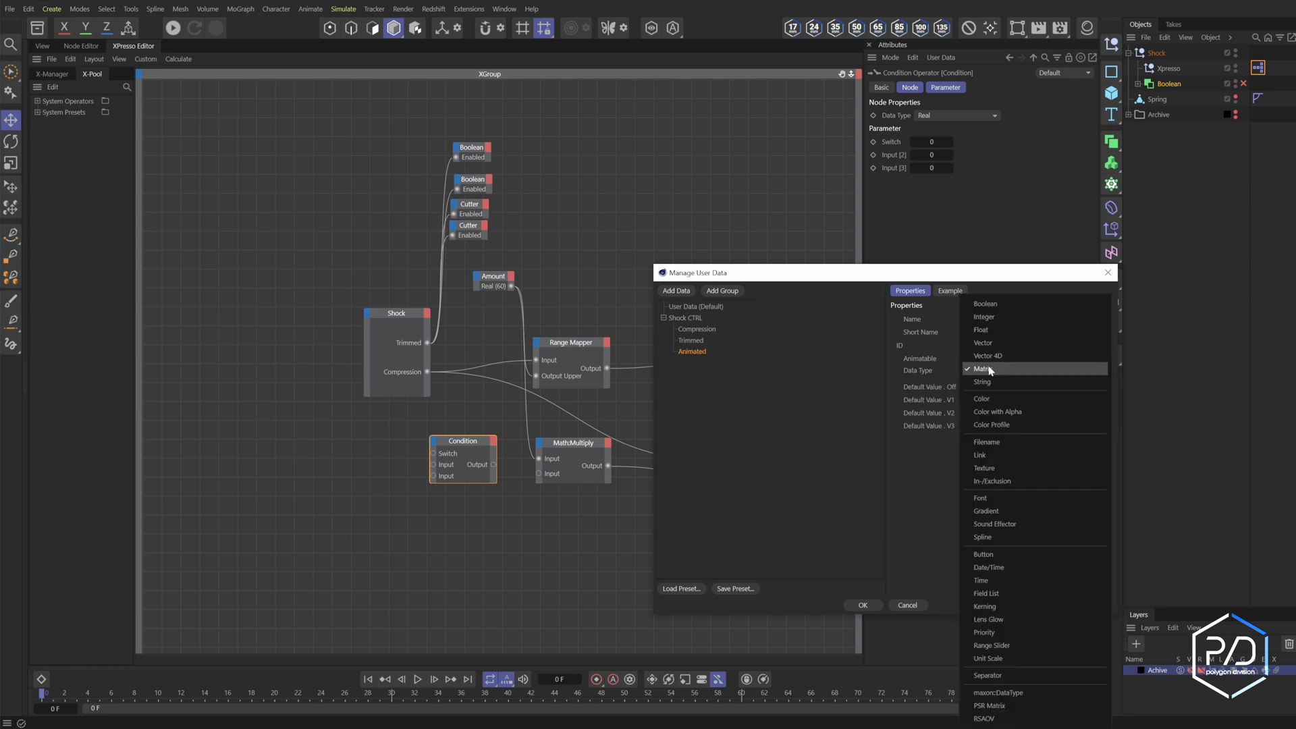
click(985, 299)
key(Return)
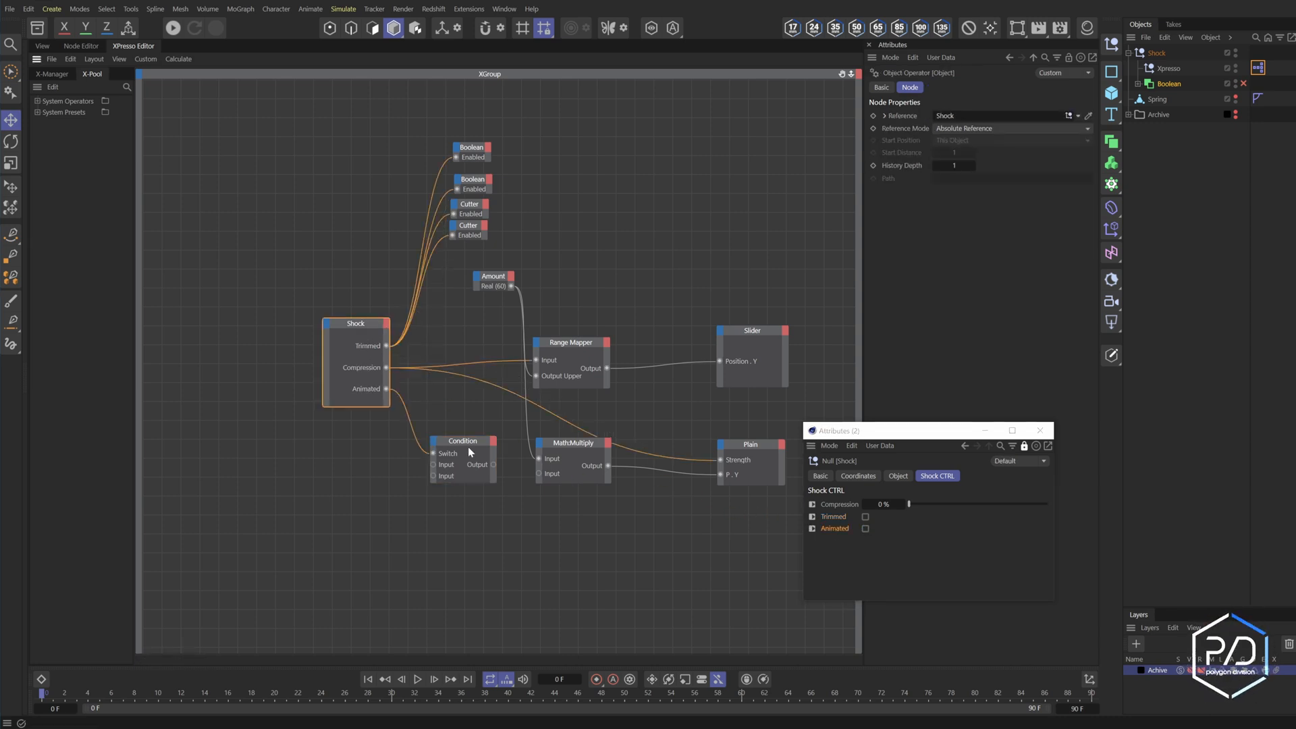
Wire Shock's Animated to the Condition's Switch and Compression to its first input, feeding its output to Range Mapper's Input and Plain's Strength
drag(470, 451, 442, 458)
drag(426, 372, 407, 472)
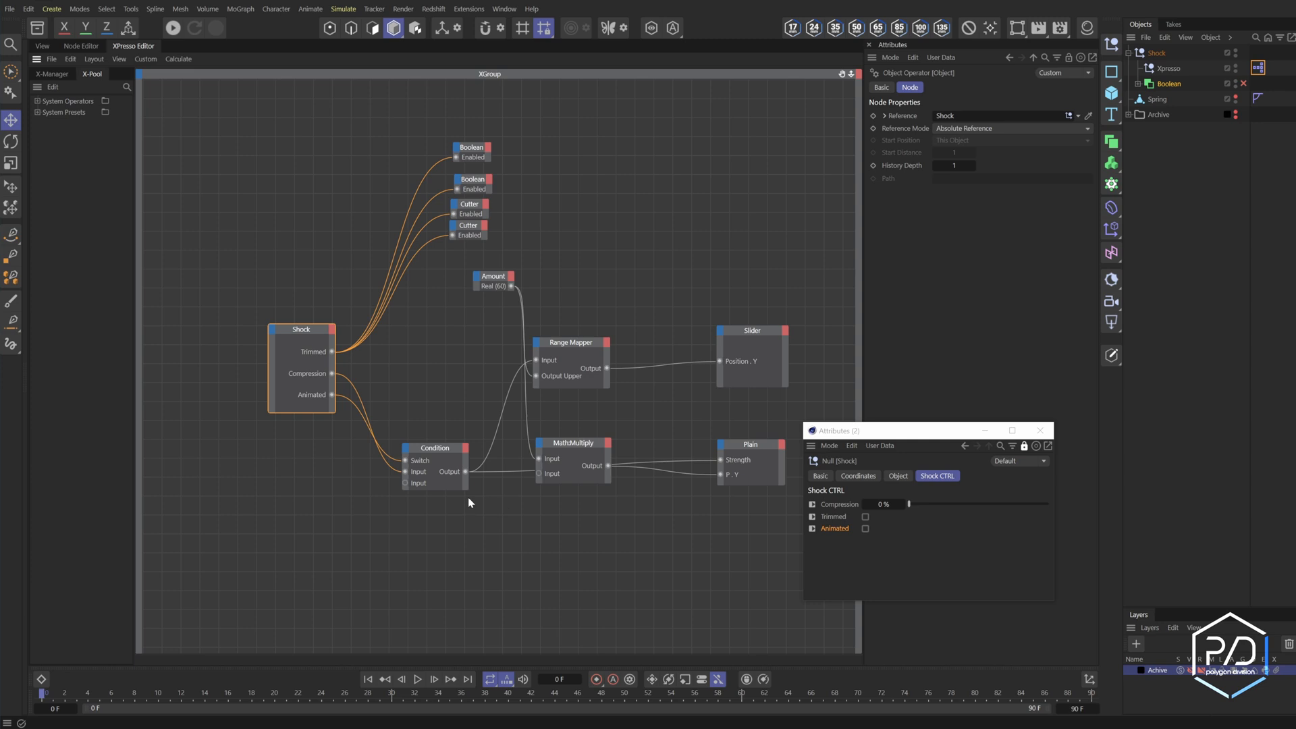
drag(572, 442, 574, 414)
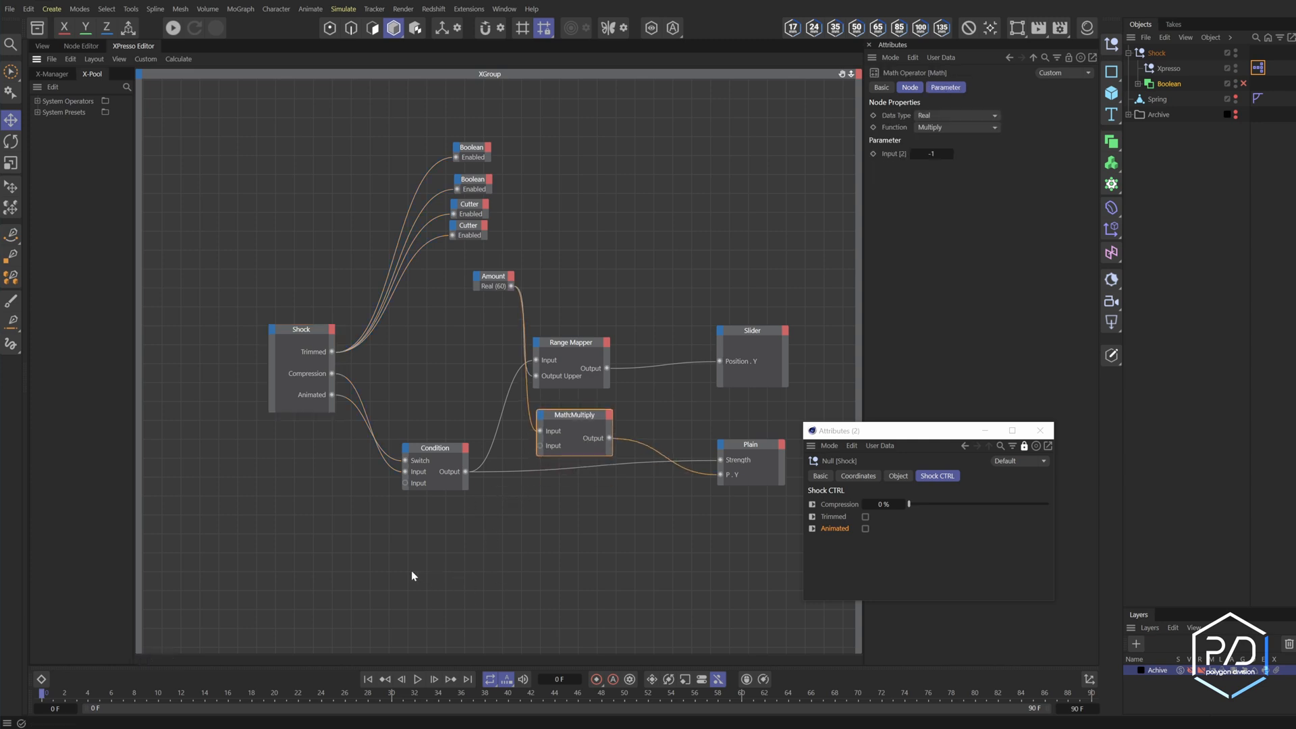
click(866, 530)
click(866, 528)
Add a Noise node to the XPresso graph and place it below and before the Shock node
drag(842, 73, 972, 46)
right_click(382, 435)
mouse_move(425, 461)
mouse_move(493, 463)
mouse_move(540, 465)
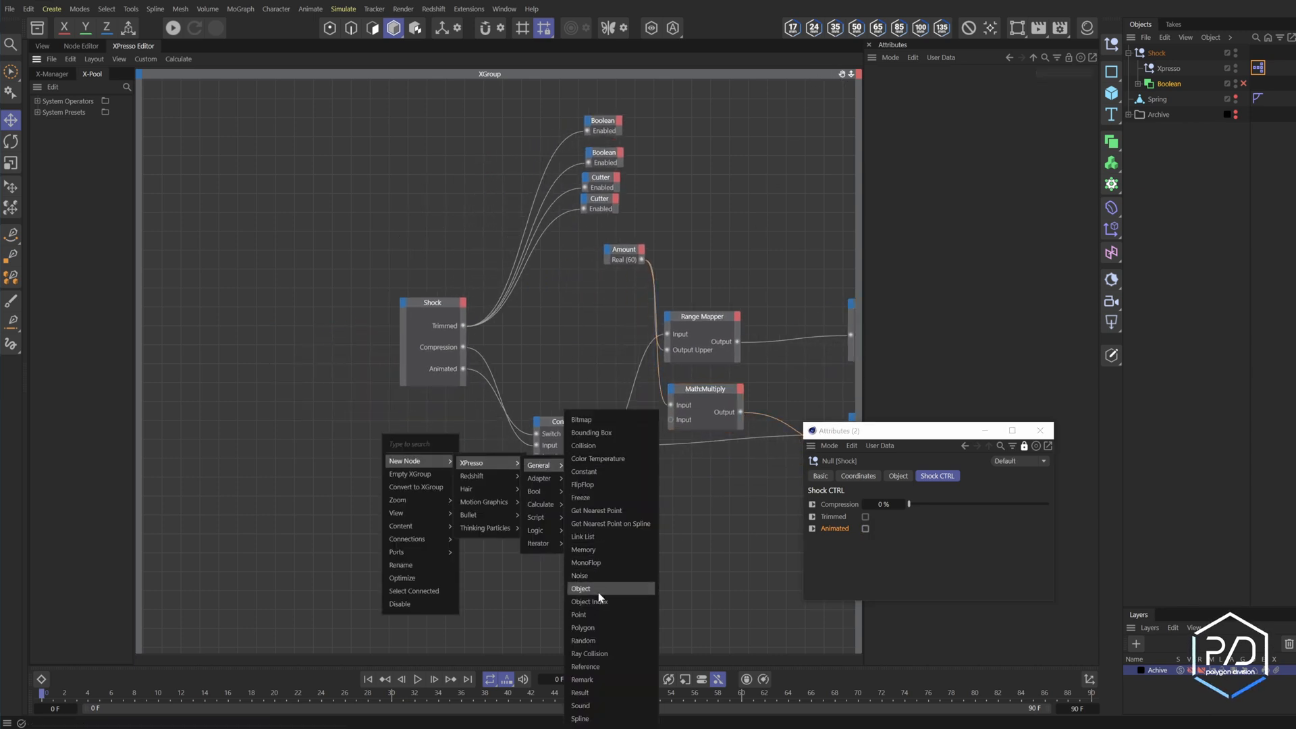
click(580, 575)
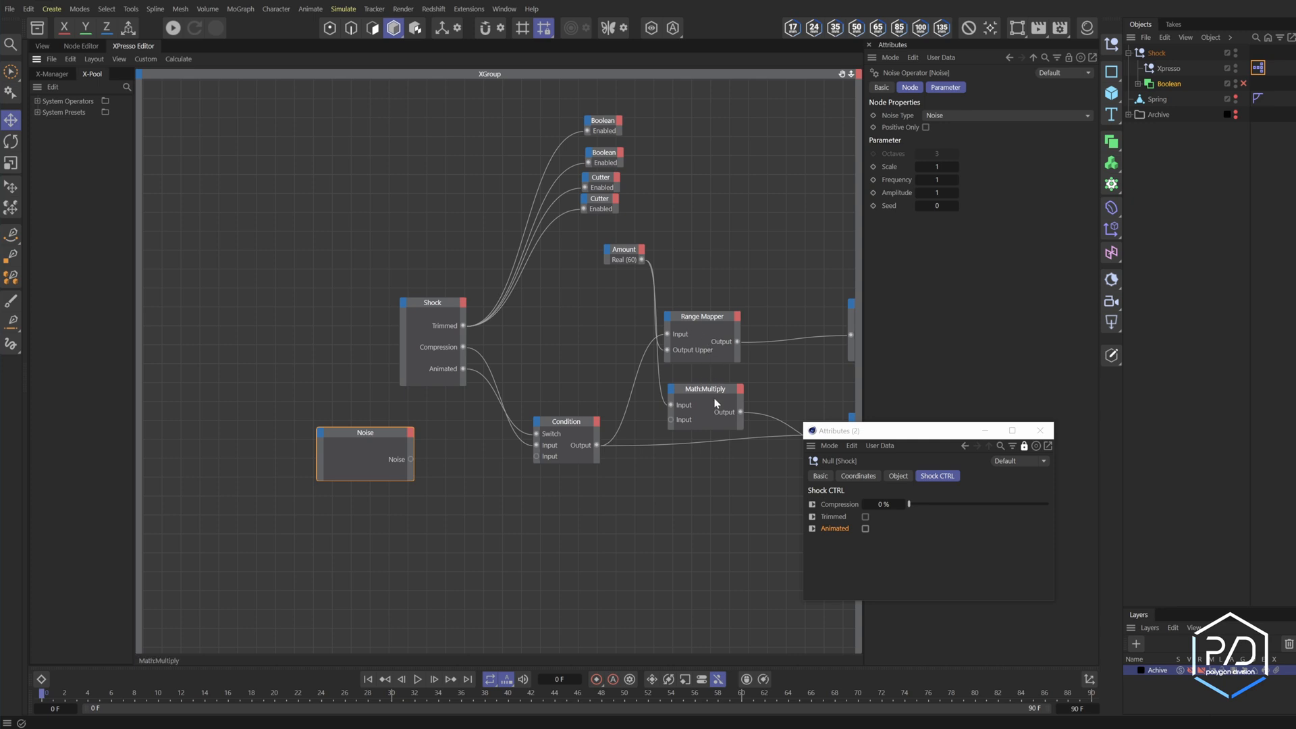
drag(382, 444, 356, 446)
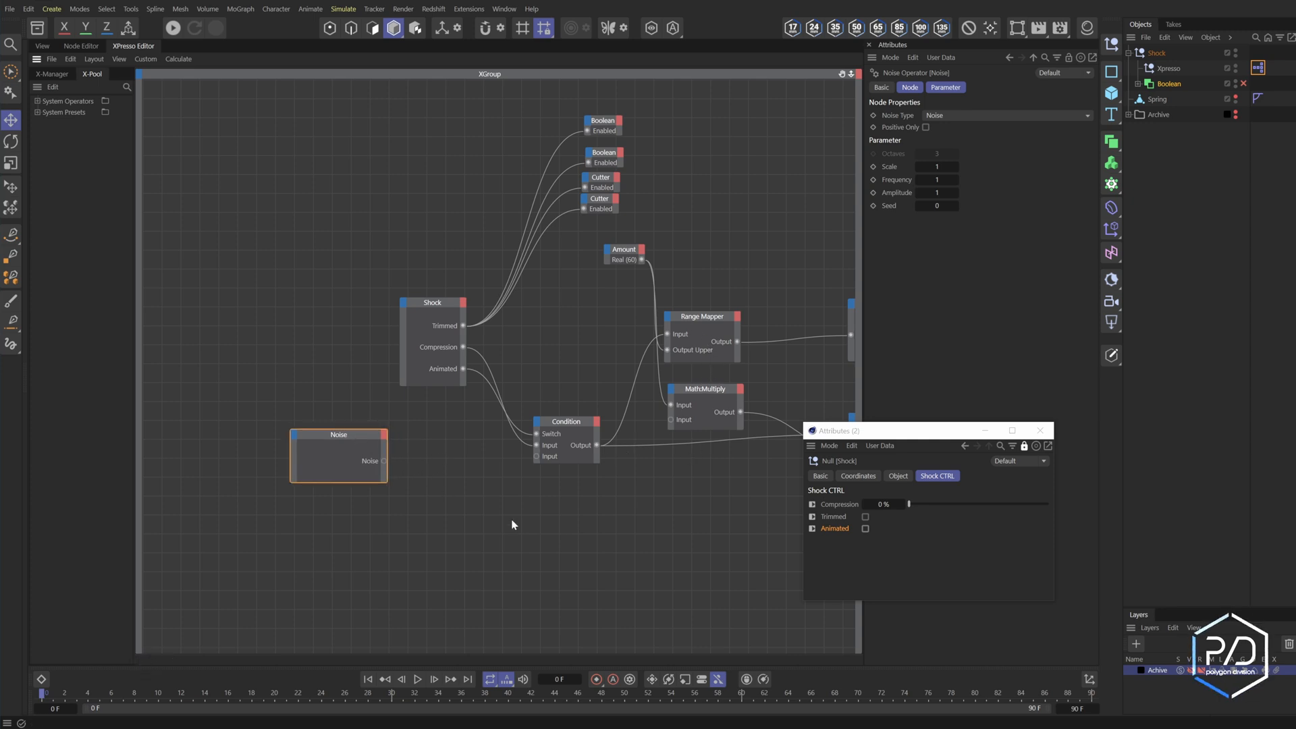
Add a second Range Mapper node between the Noise and Condition nodes
right_click(436, 470)
mouse_move(466, 496)
mouse_move(534, 498)
mouse_move(601, 542)
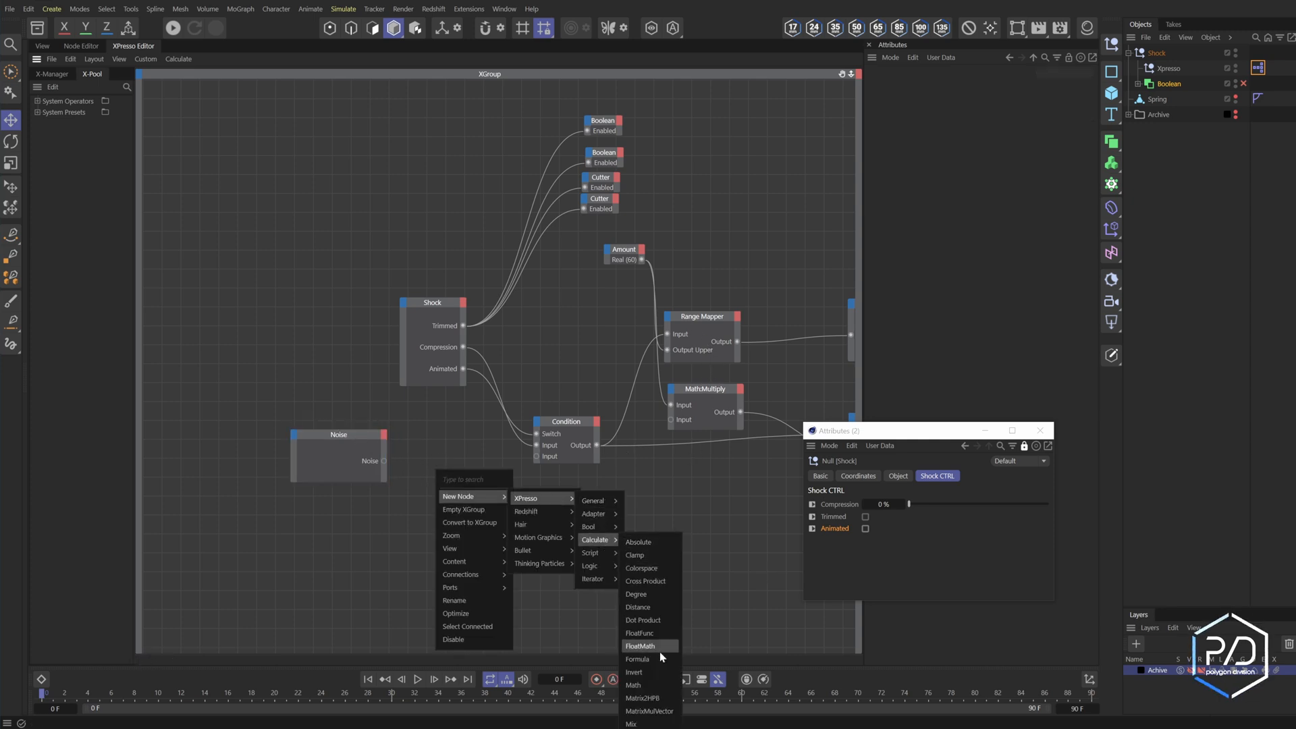
click(645, 728)
drag(436, 464, 448, 447)
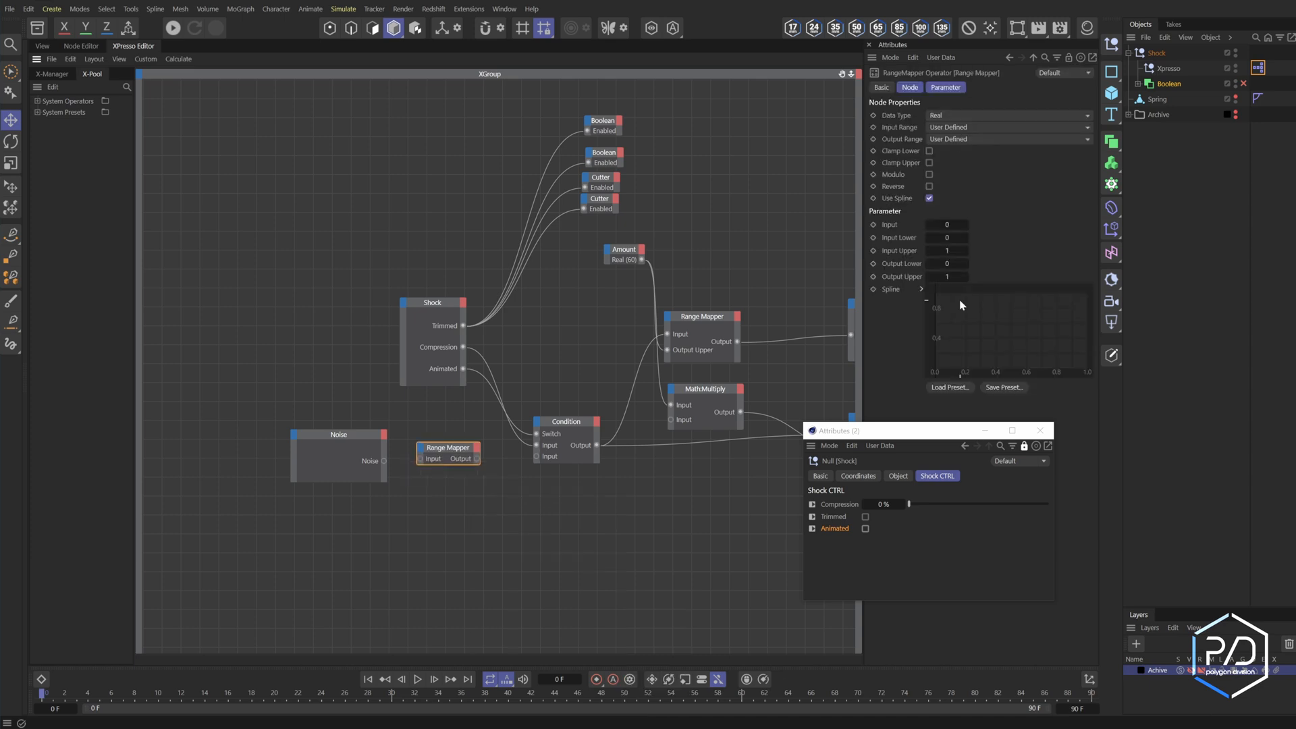
Set the new Range Mapper's output range to Percent and connect Noise through it to the Condition's second value input
click(959, 140)
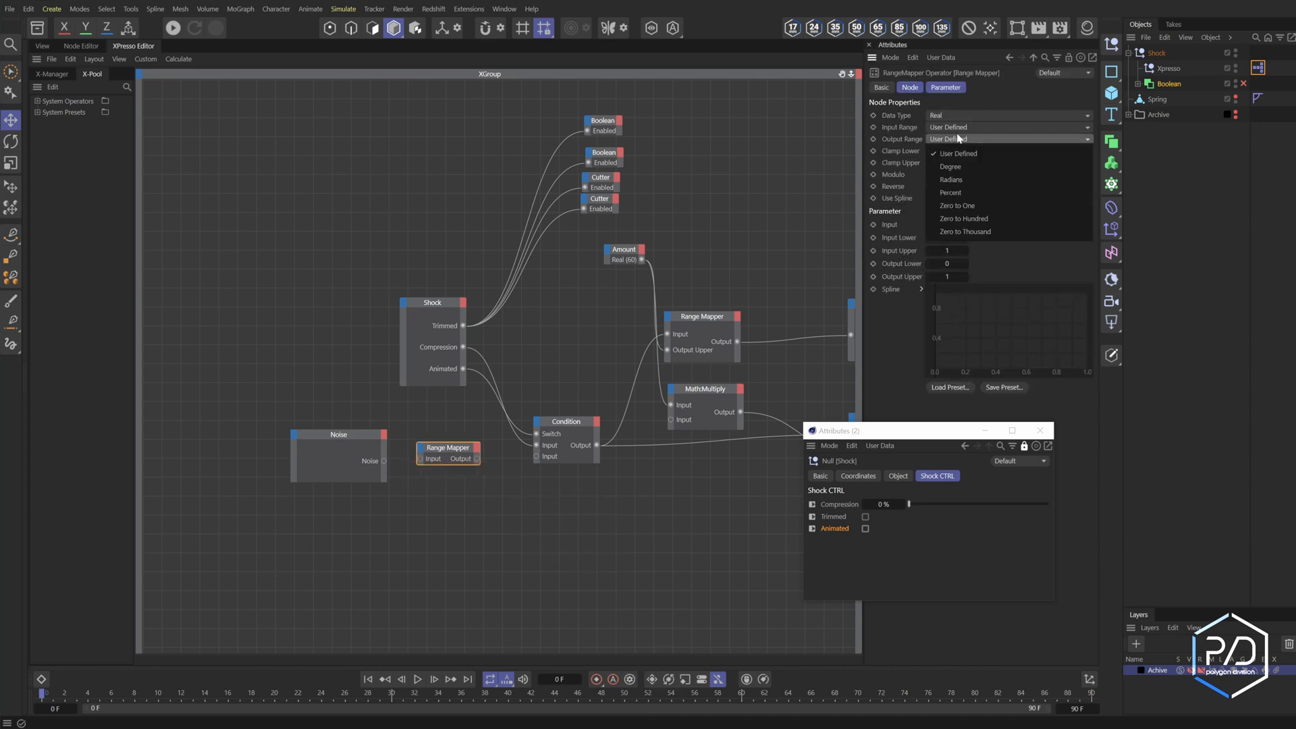
click(964, 194)
drag(383, 461, 538, 457)
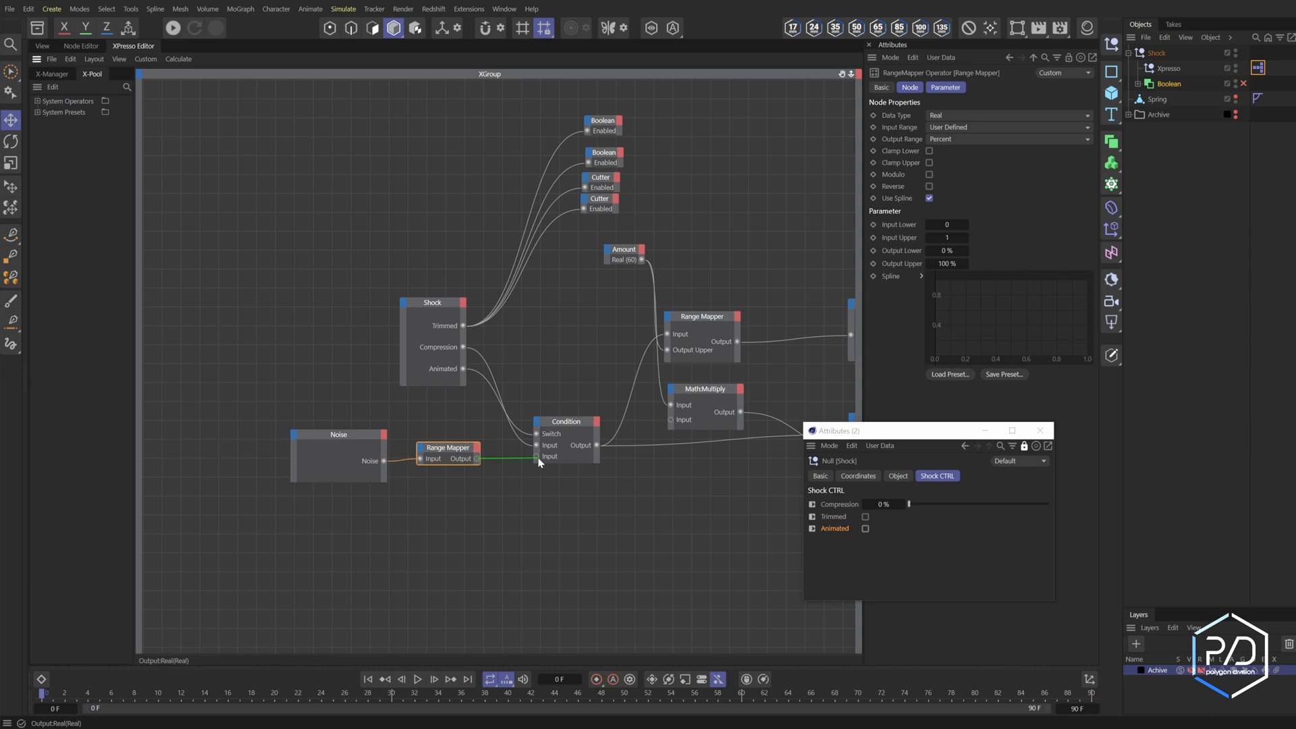
Enable Animated in the Shock controls and set the Noise node to Positive Only
click(42, 46)
click(865, 528)
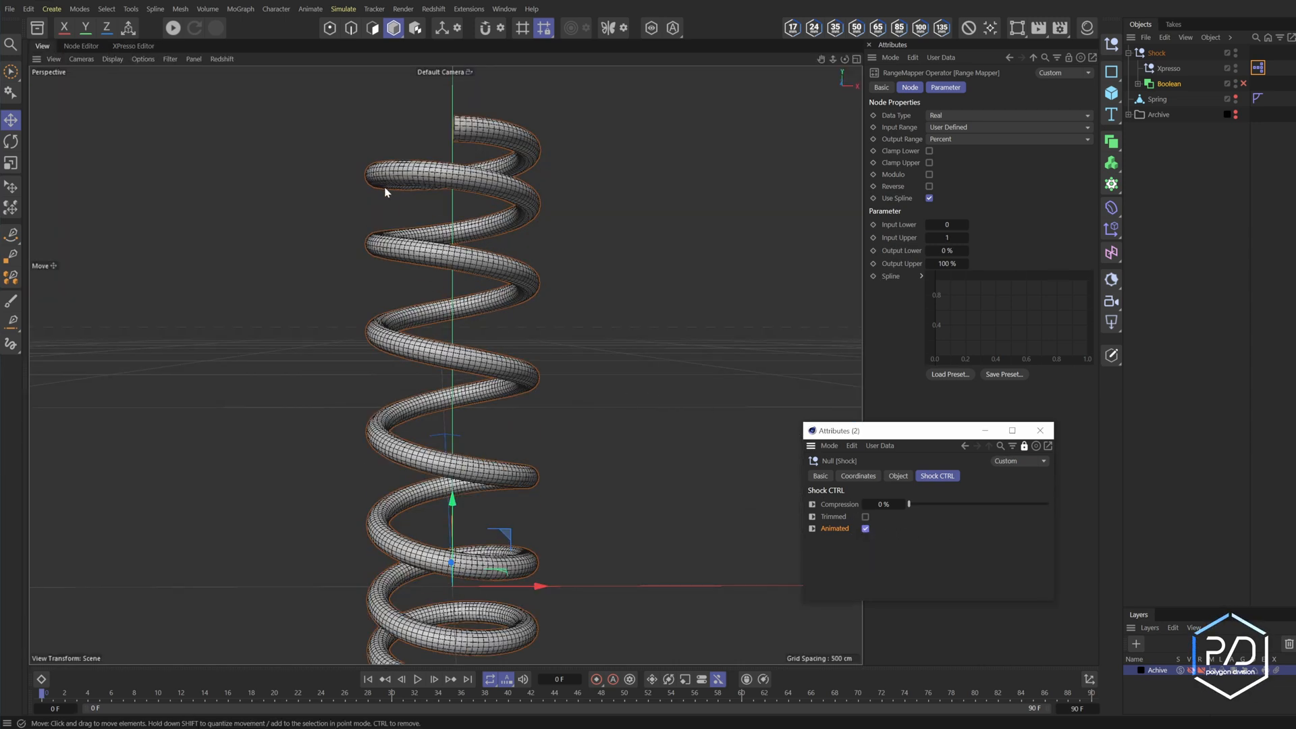
click(86, 47)
click(135, 48)
click(328, 435)
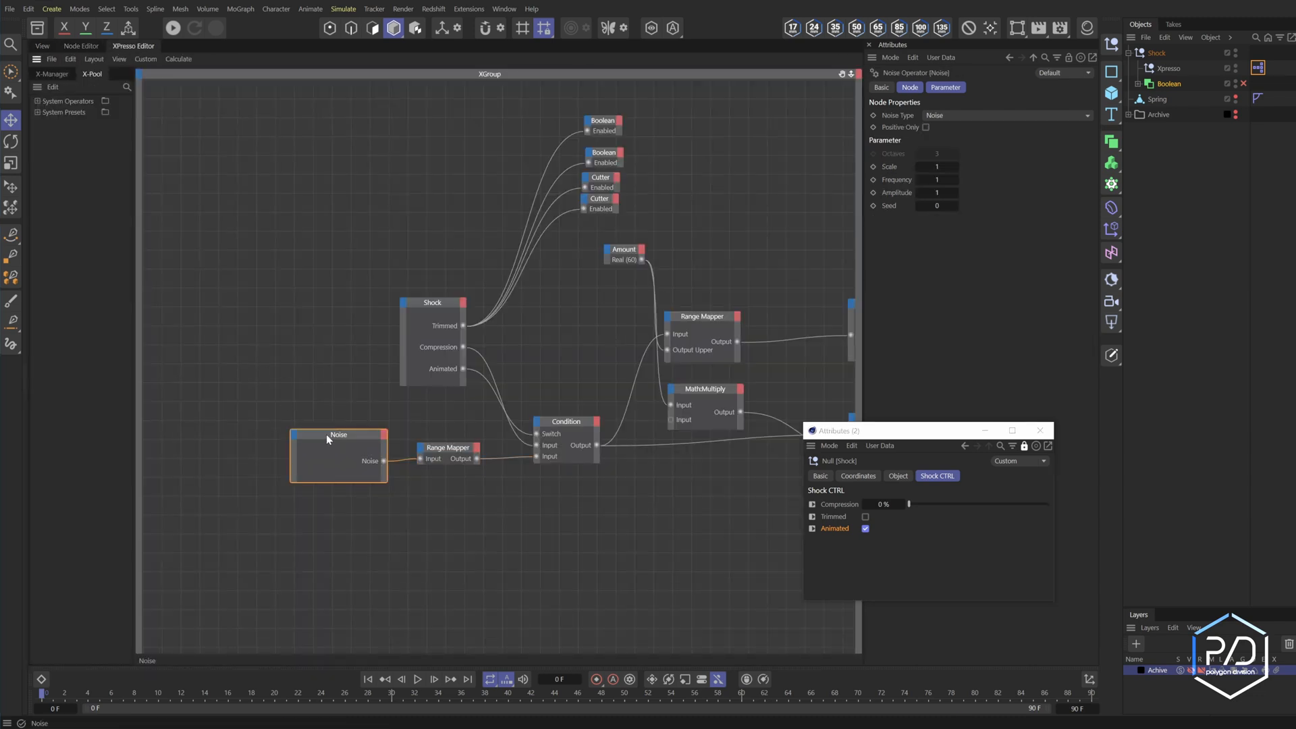
click(926, 128)
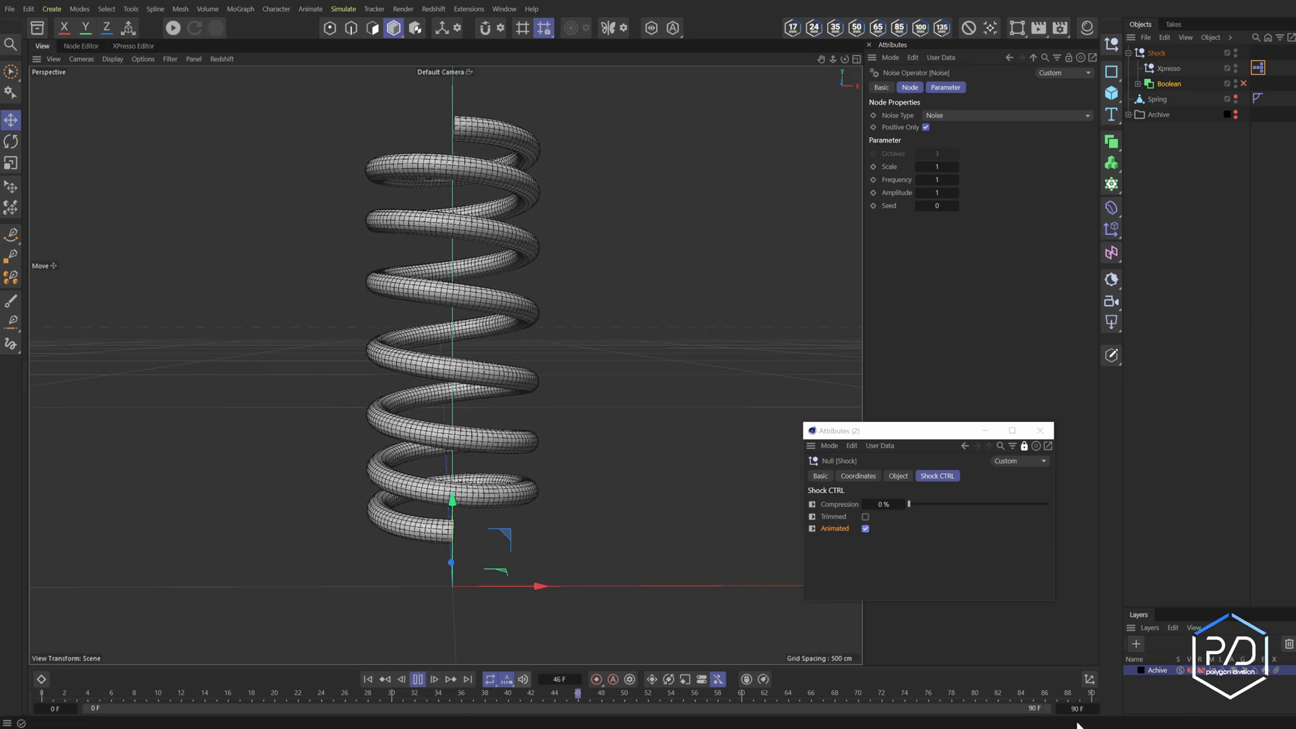
Play the spring animation and extend the timeline's end frame to 1000
text(1000)
key(Return)
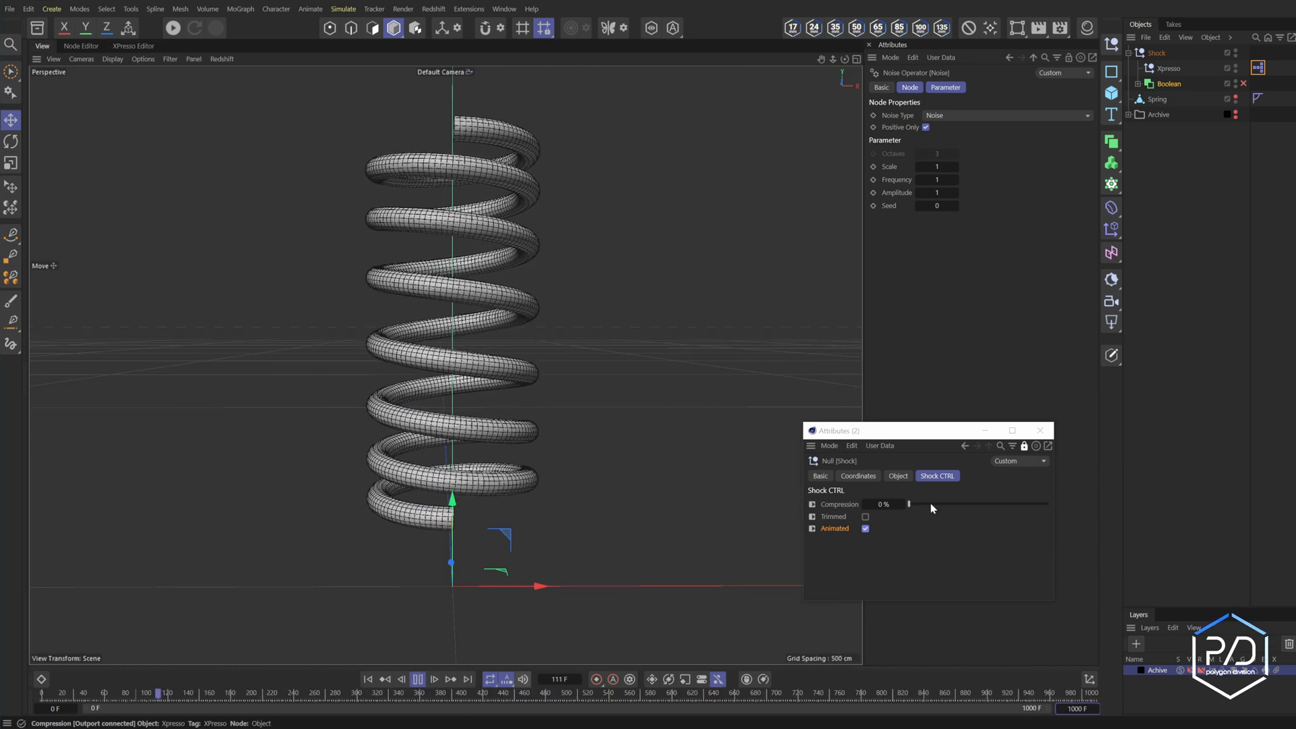
Test the Compression, Trimmed and Animated controls during playback, leaving Trimmed and Animated off, and stop the playback
drag(930, 503, 1020, 522)
click(865, 528)
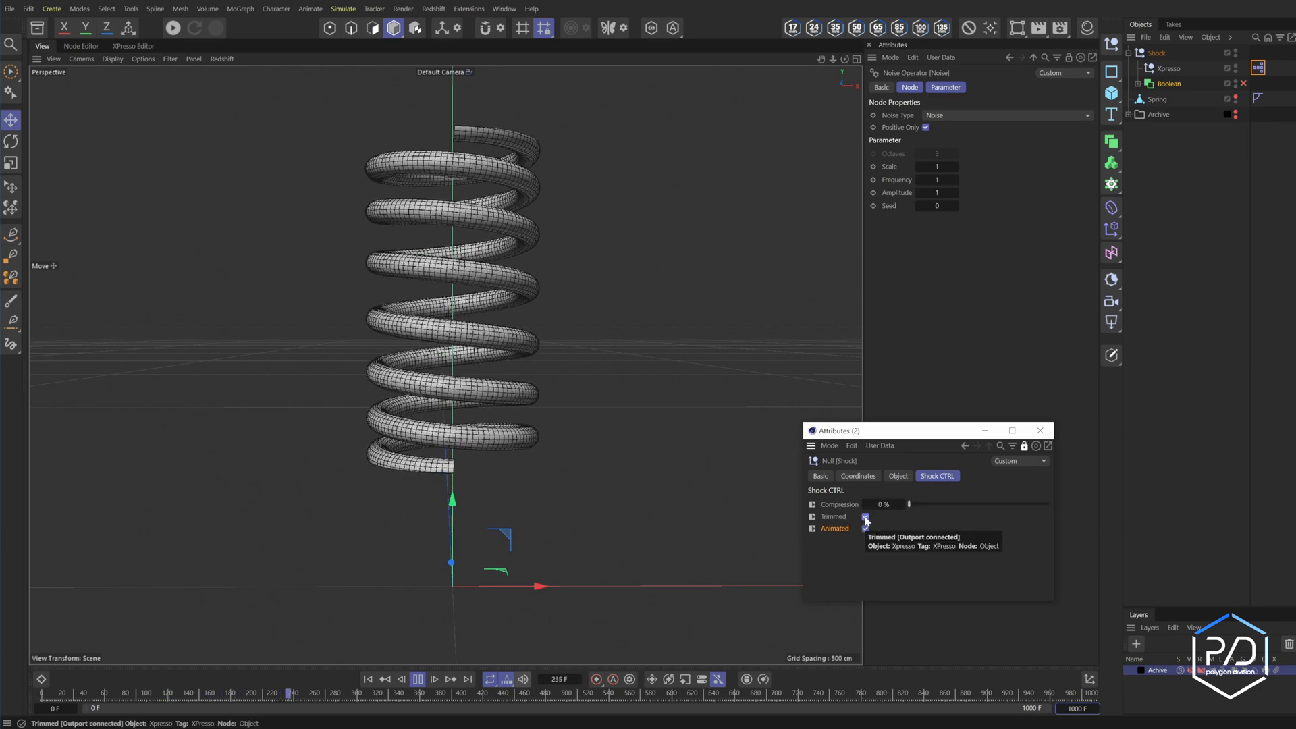
click(865, 528)
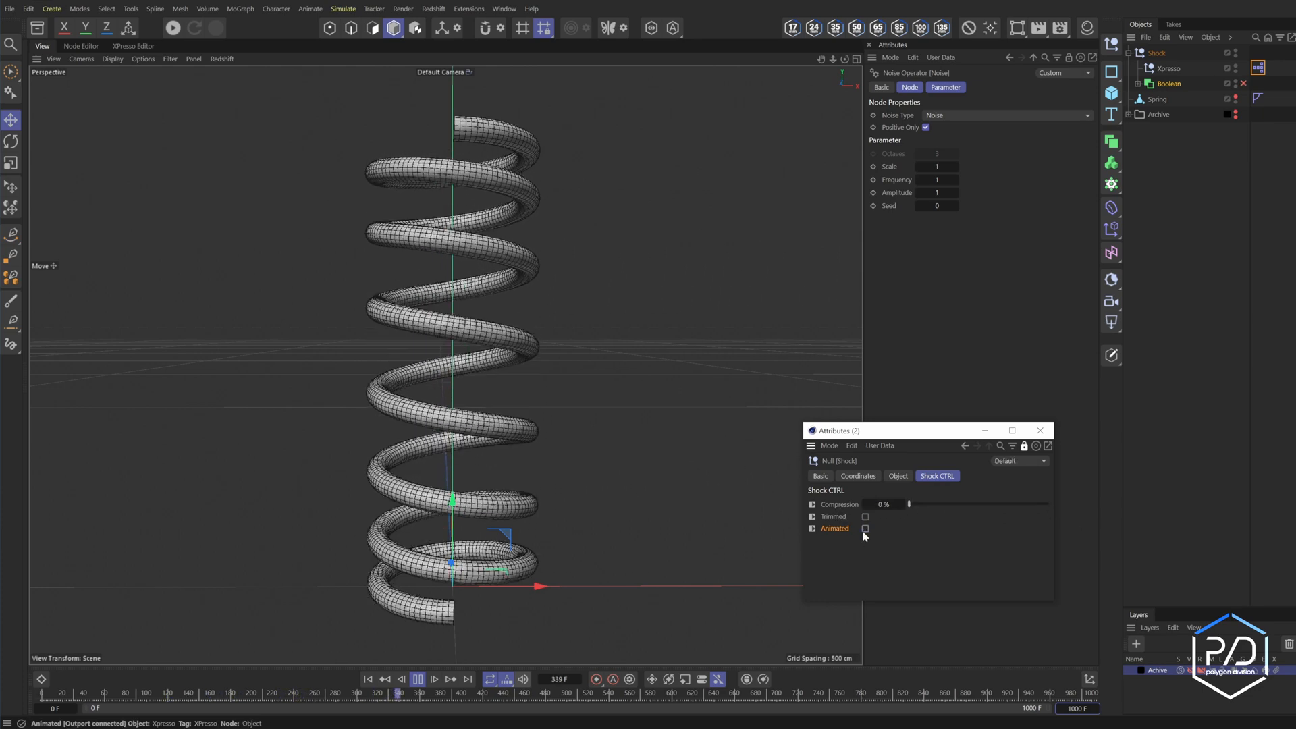
click(865, 529)
mouse_move(909, 505)
mouse_down()
mouse_move(987, 512)
mouse_move(900, 511)
mouse_up()
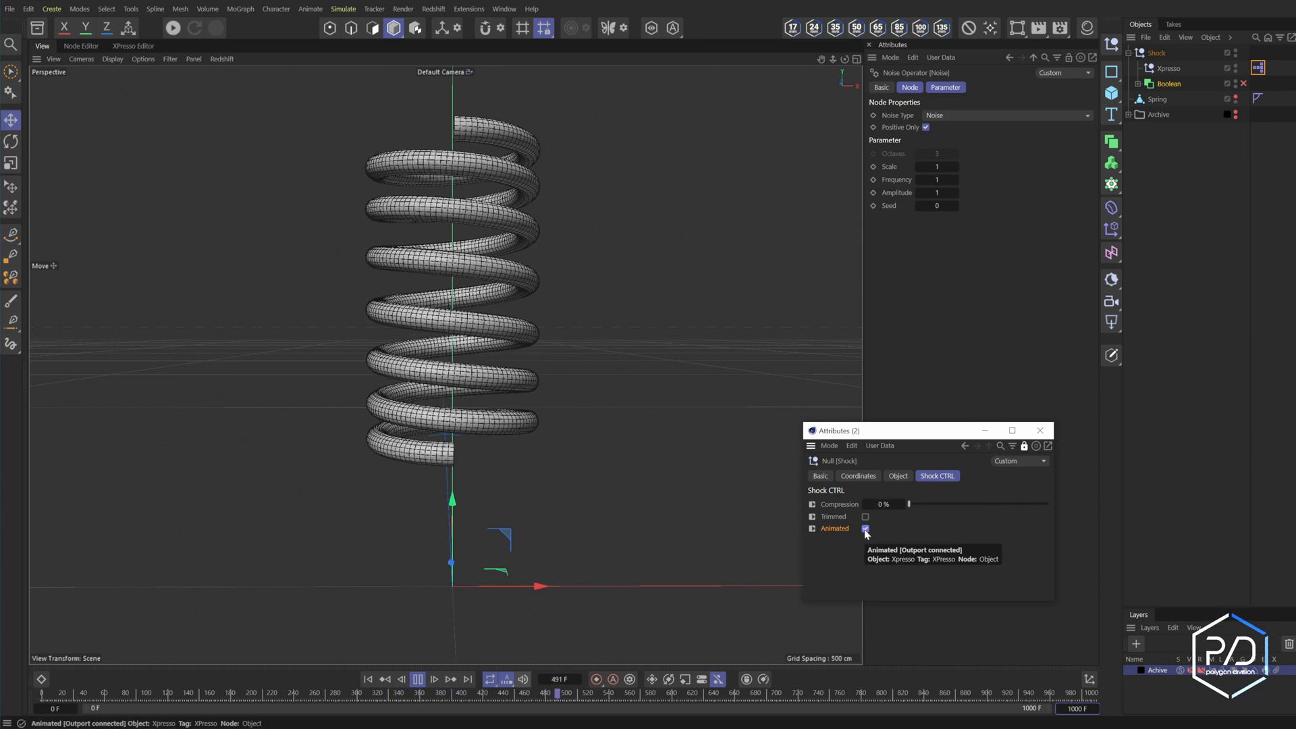
click(420, 680)
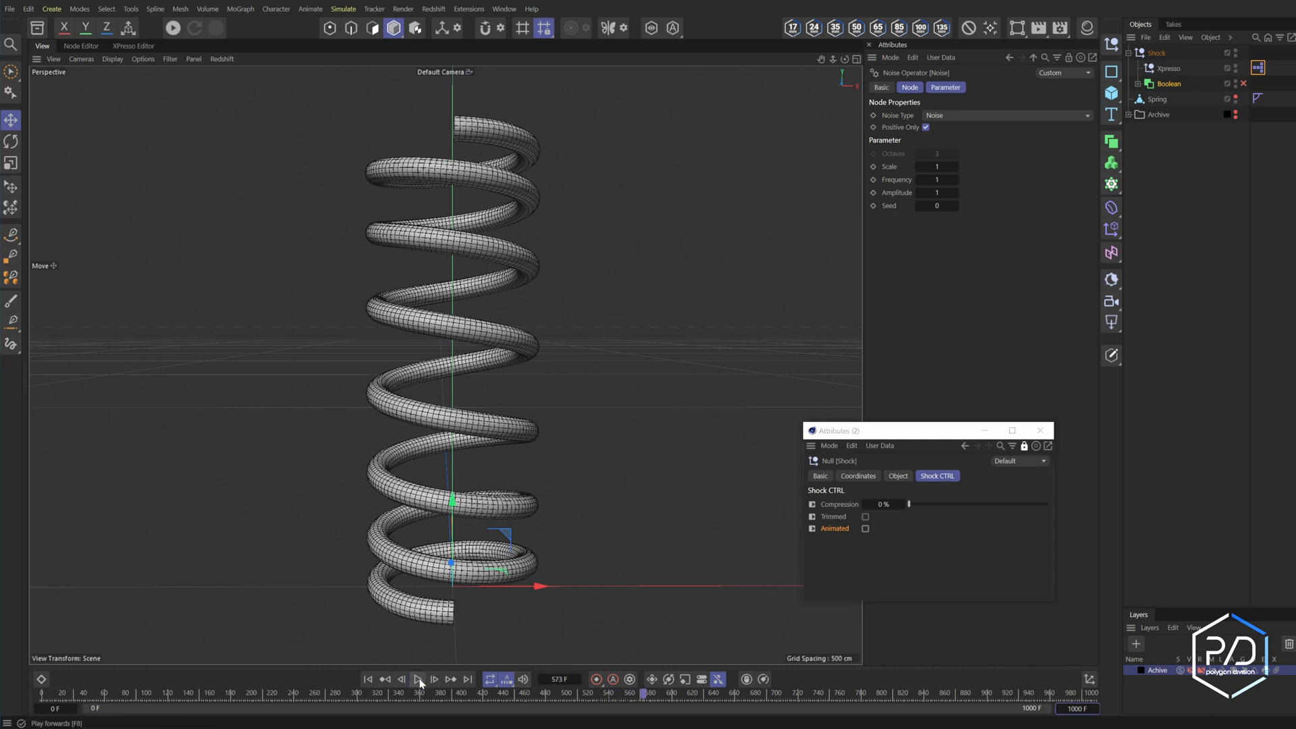
Return playback to the first frame and add a percent Float Slider named Compression Amount to the Shock CTRL user data
click(370, 676)
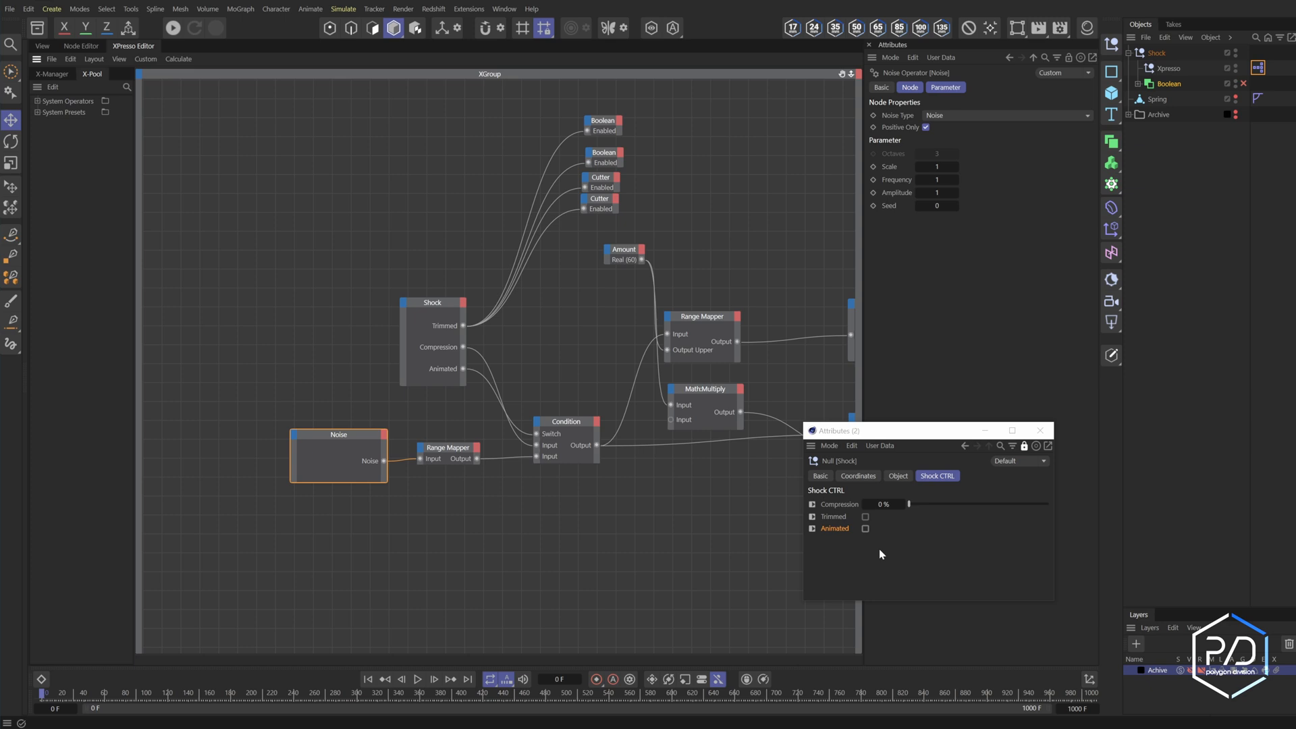
click(879, 446)
click(889, 463)
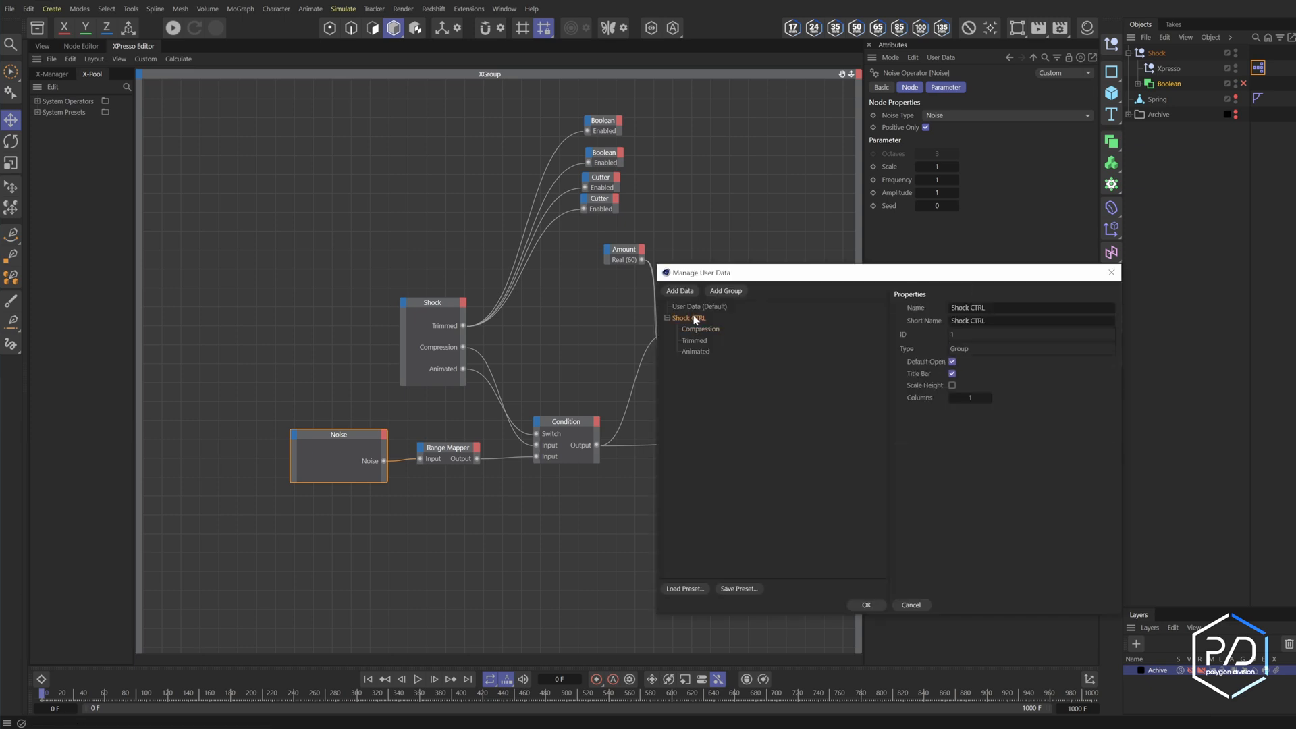
click(965, 381)
click(974, 376)
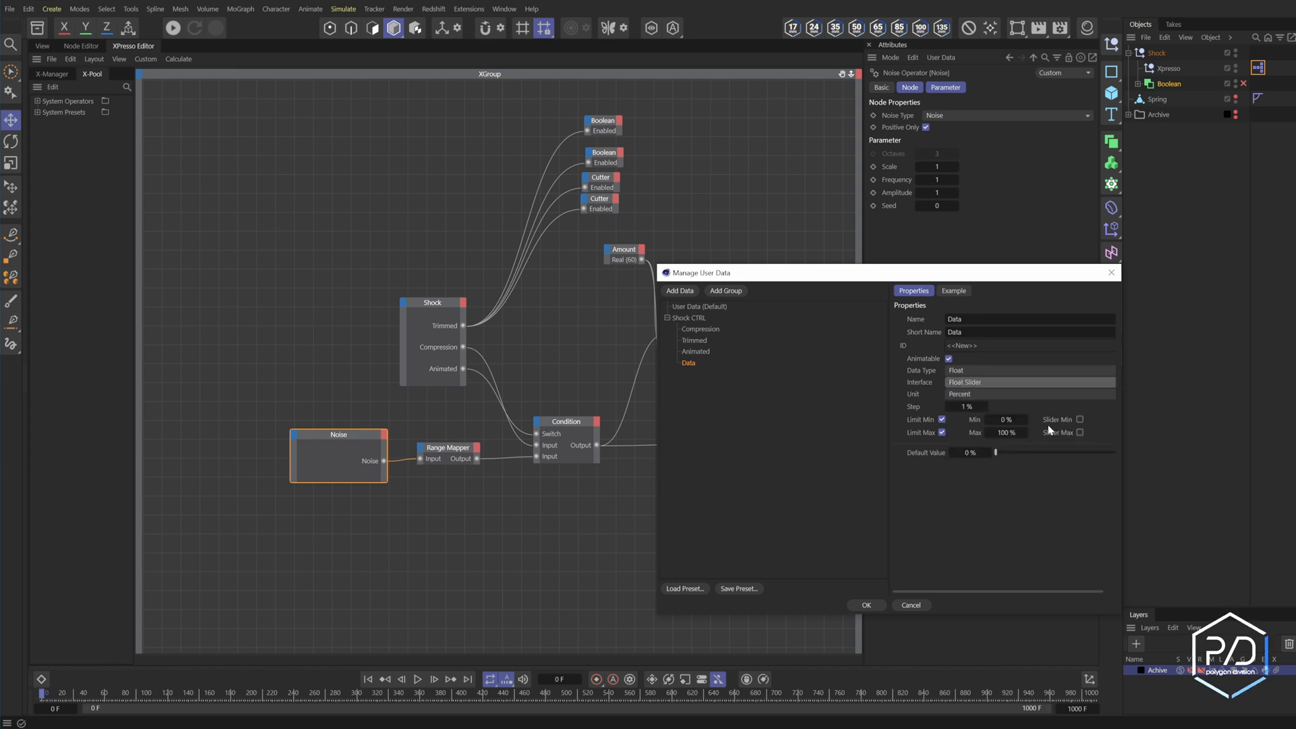
double_click(973, 316)
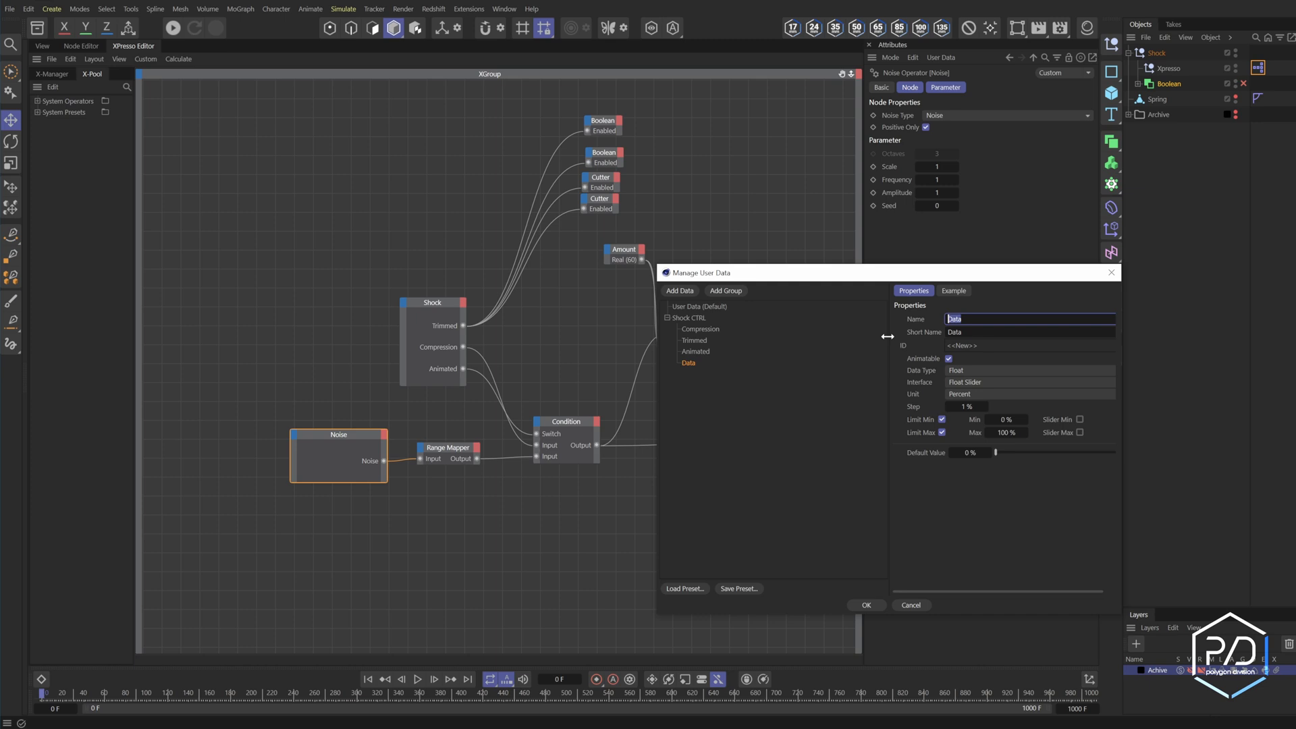
text(Compression Amount)
click(706, 433)
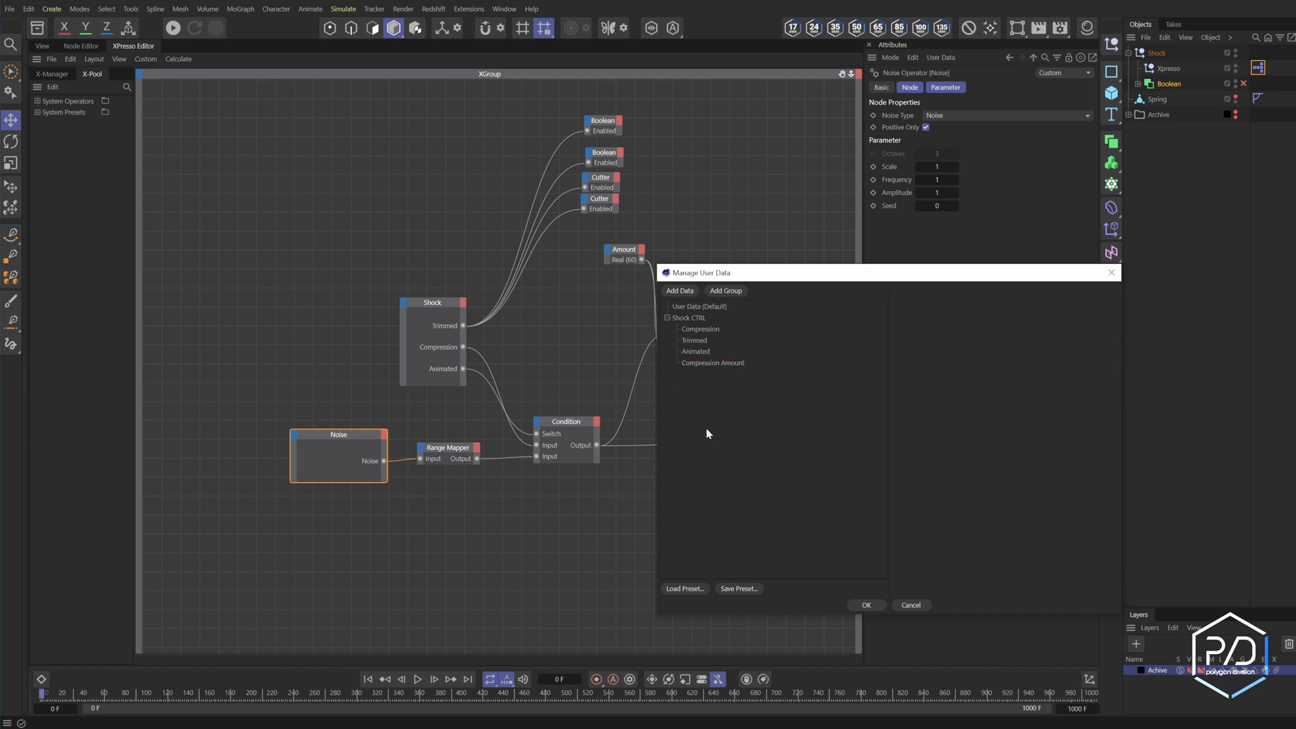
Create an Animated user data group holding Animated and Compression Amount, and test the Compression Amount slider, leaving it at 0%
click(690, 318)
click(726, 290)
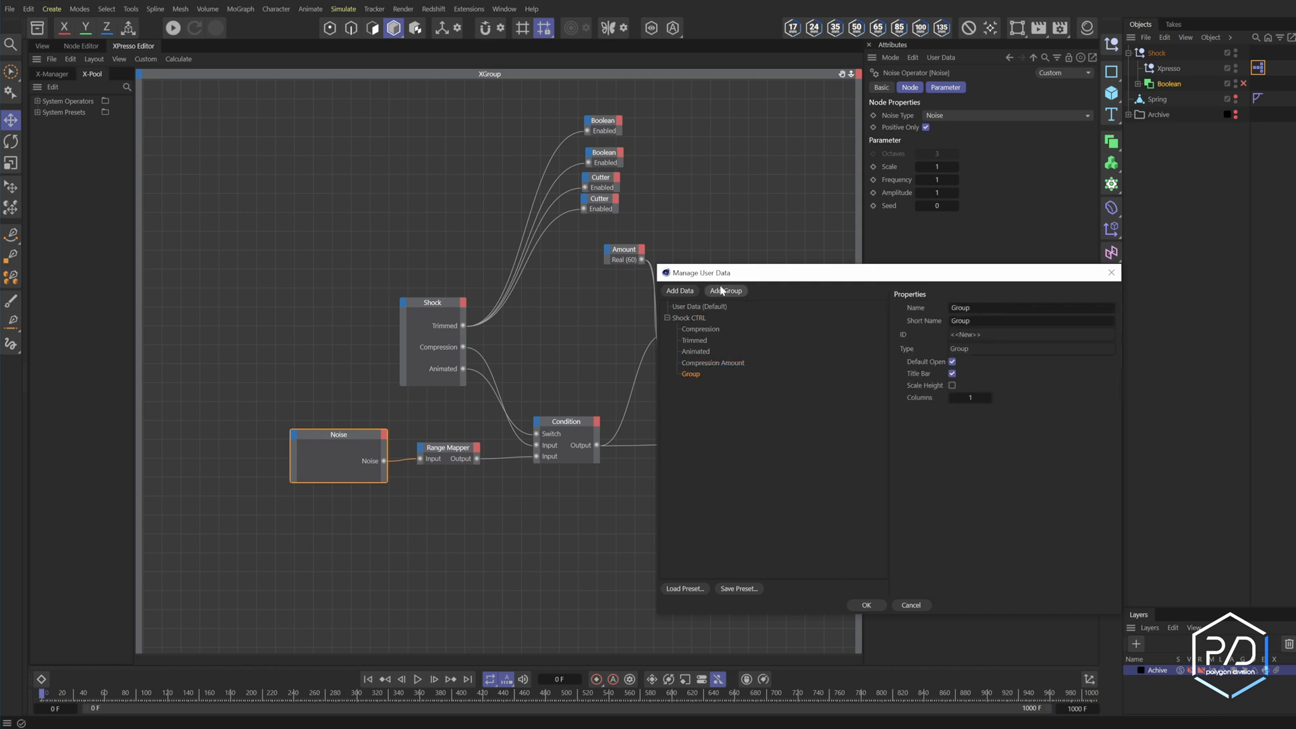
double_click(959, 307)
text(Animated)
drag(683, 353, 708, 376)
click(866, 604)
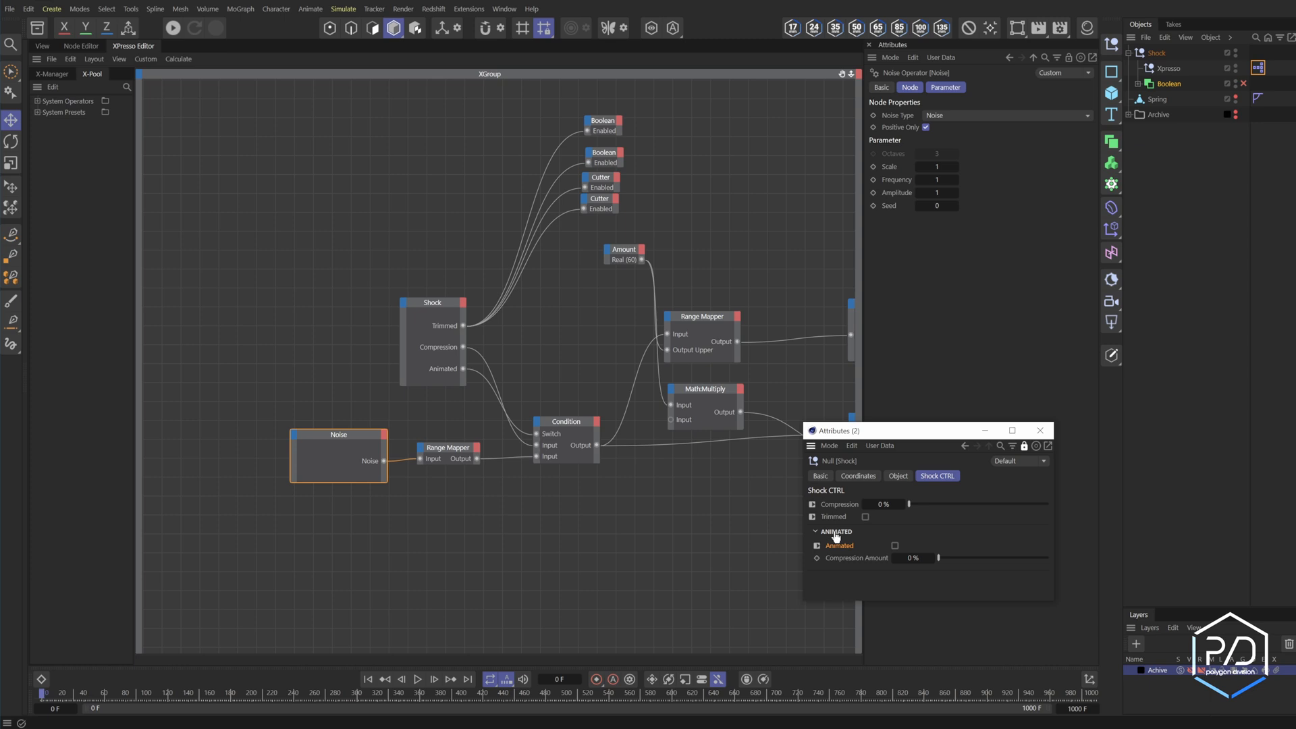
drag(938, 558, 1050, 572)
drag(974, 558, 919, 565)
Add a second Shock node to the XPresso graph near the Noise node, with a Compression Amount output port
drag(842, 74, 840, 80)
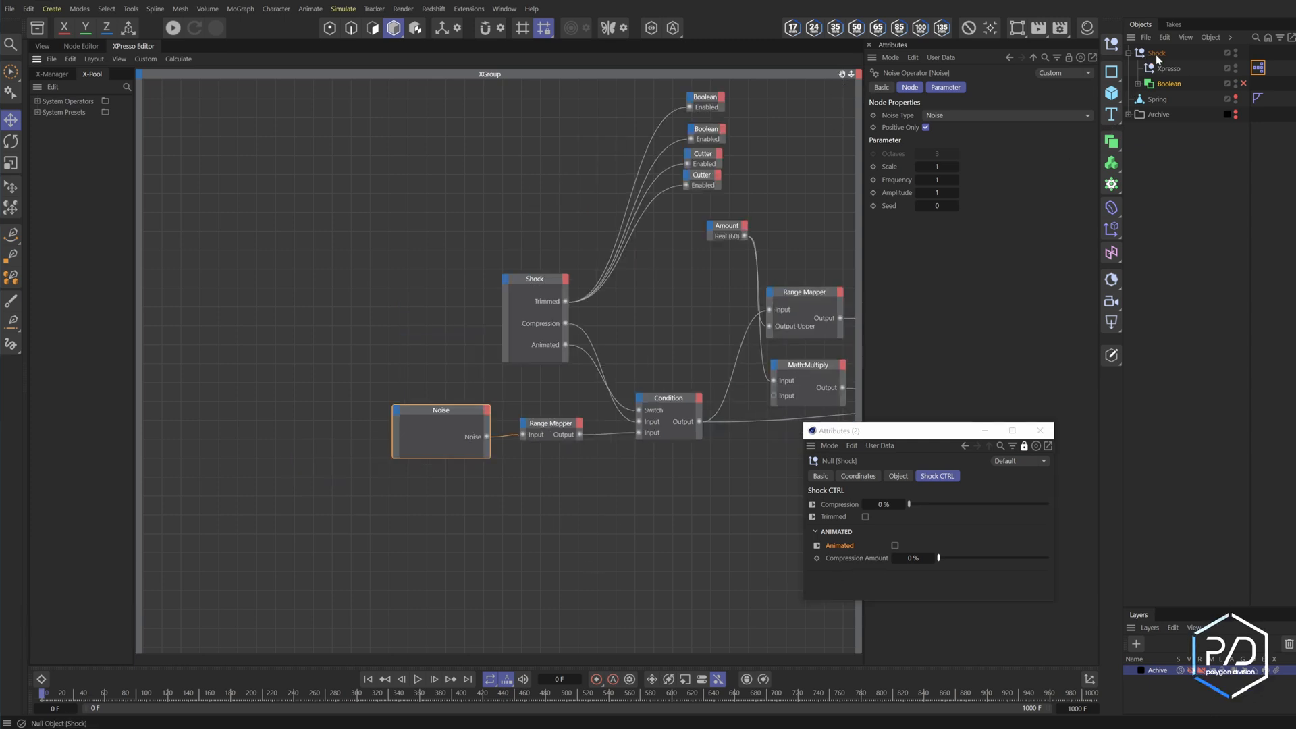
drag(1155, 53, 355, 488)
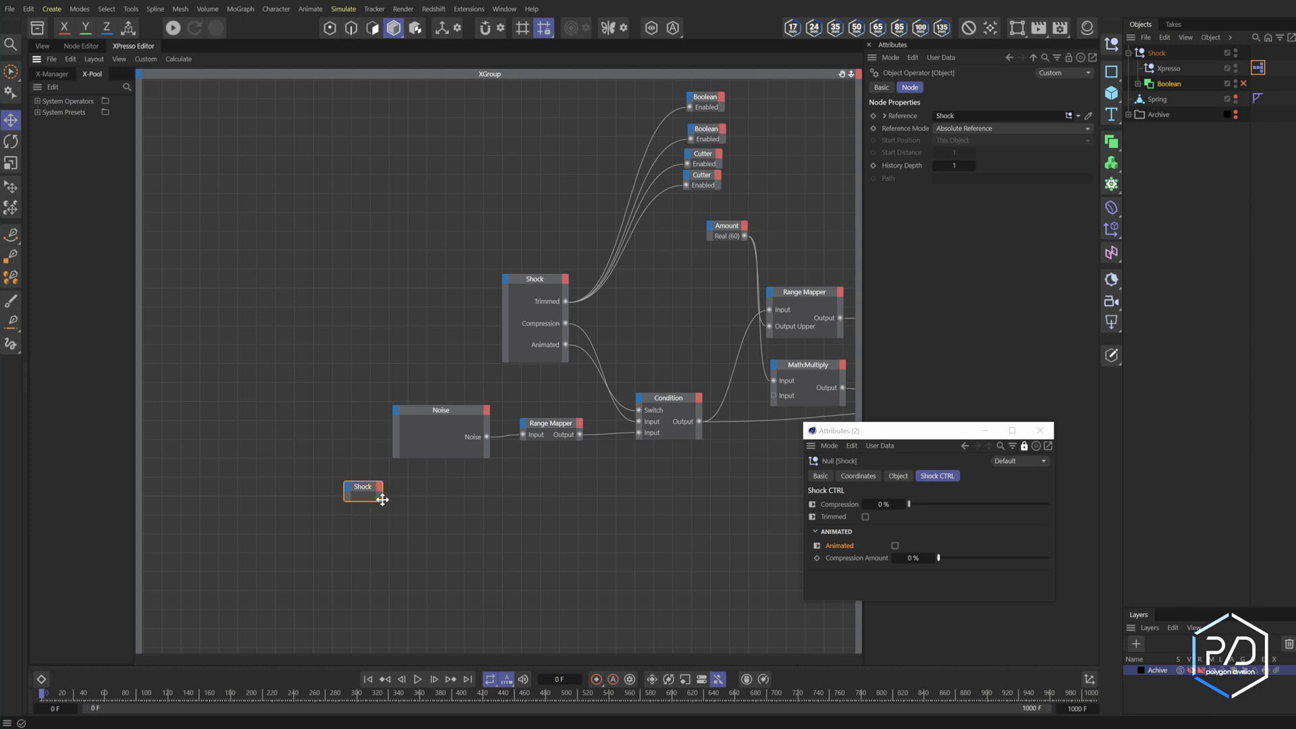
drag(382, 499, 405, 541)
drag(390, 494, 356, 447)
drag(710, 543, 364, 443)
drag(355, 440, 262, 423)
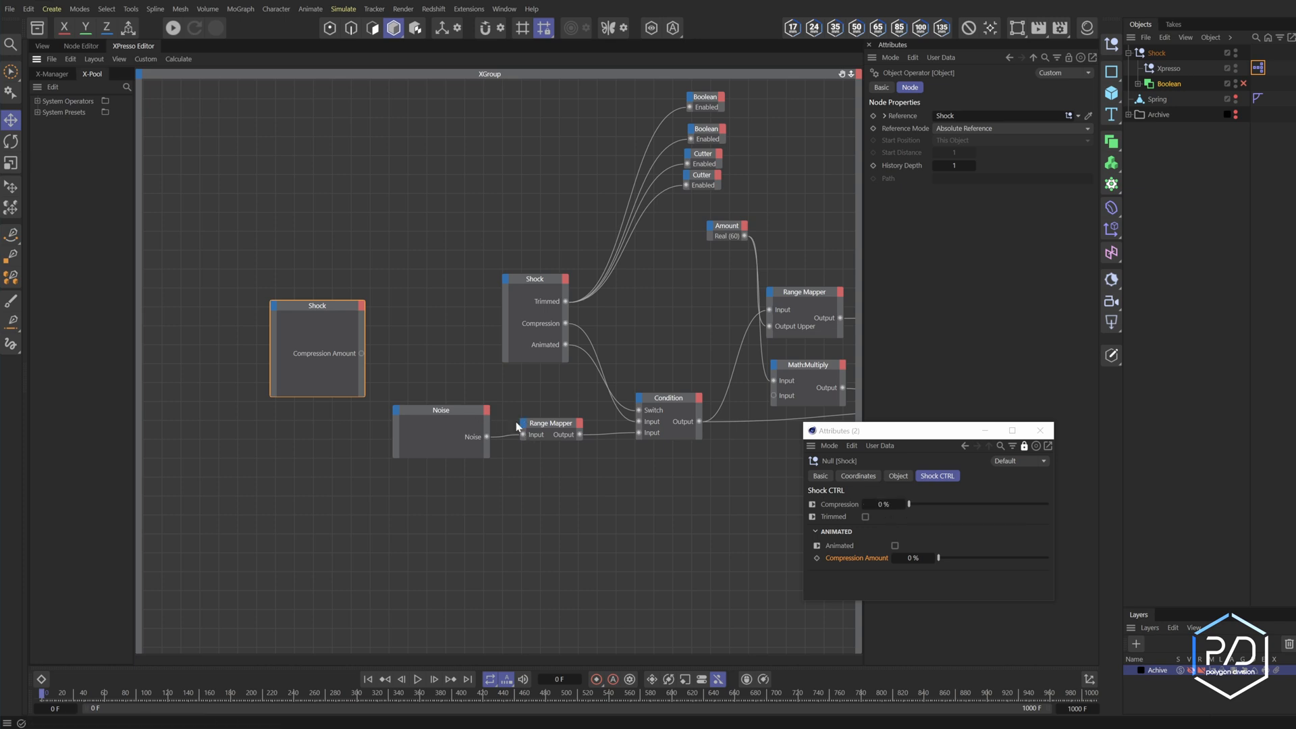
Test lower Output Upper values on the noise Range Mapper during animated playback, restore it to 100%, and turn Animated off
click(550, 425)
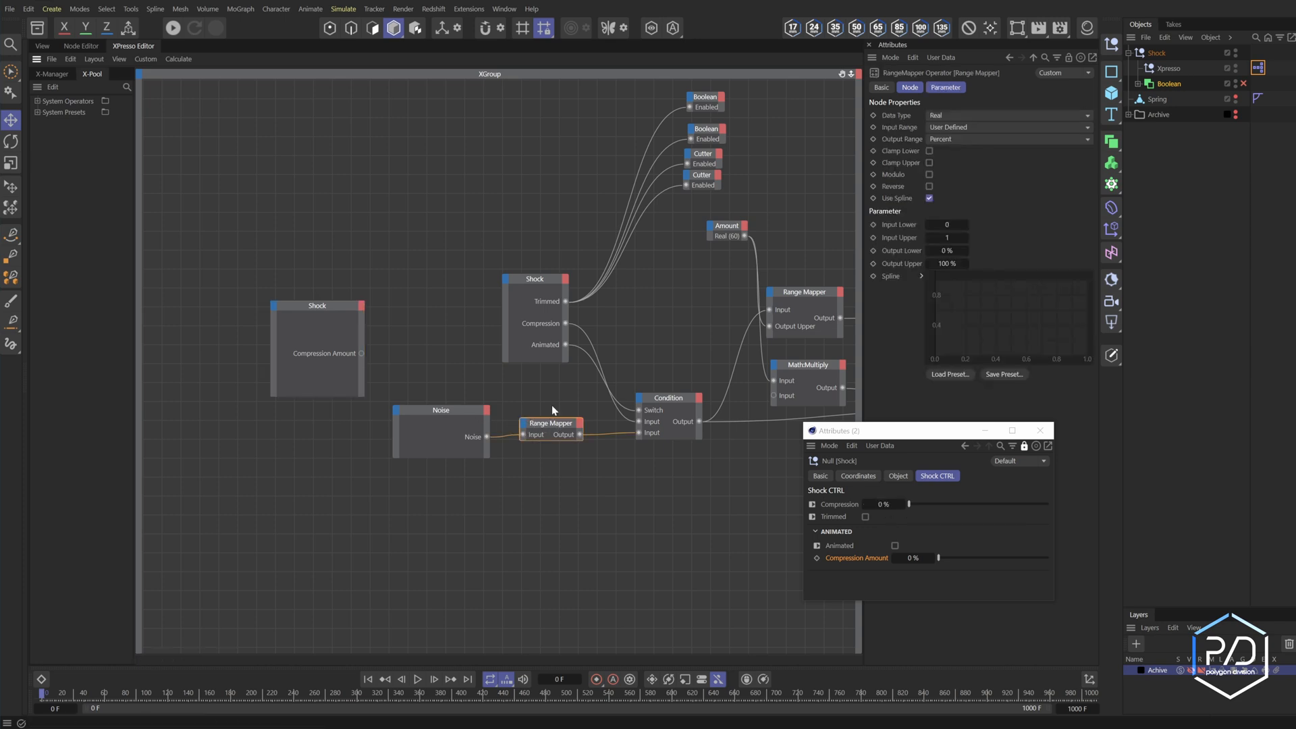
click(42, 45)
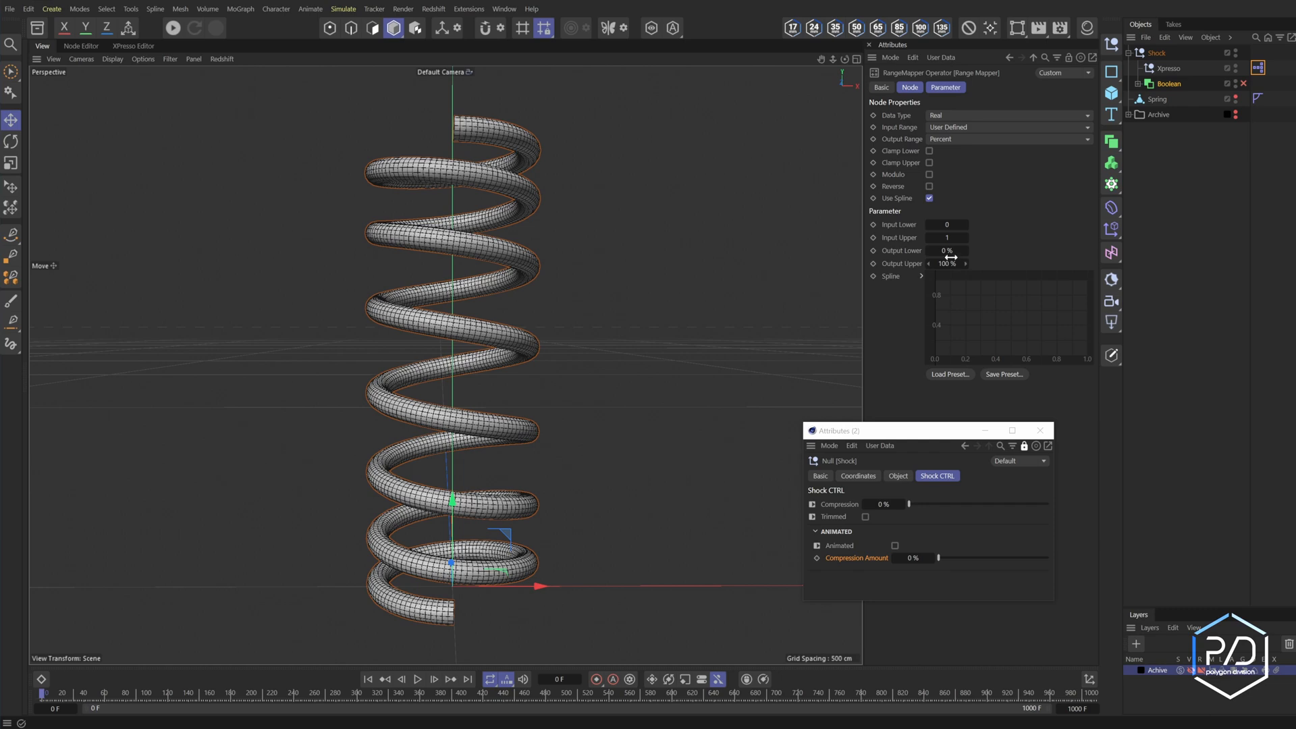
click(895, 545)
click(417, 679)
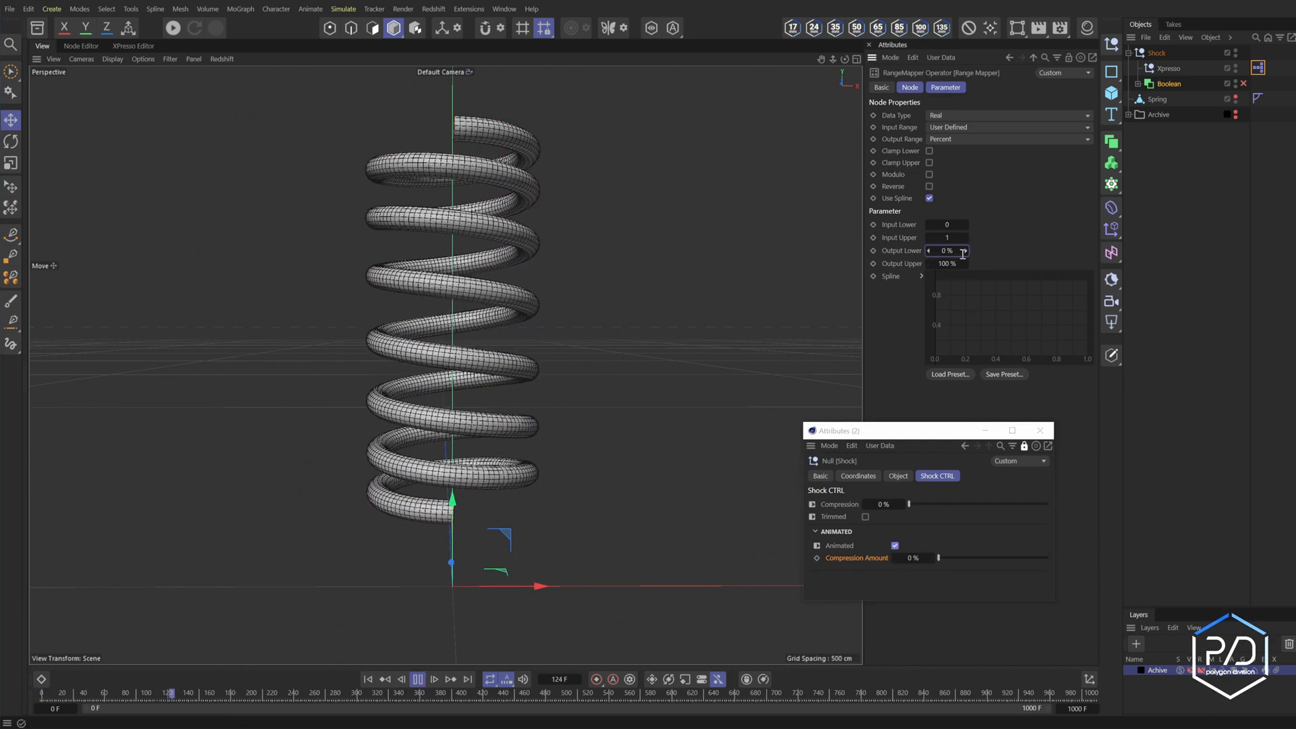
drag(964, 264, 906, 263)
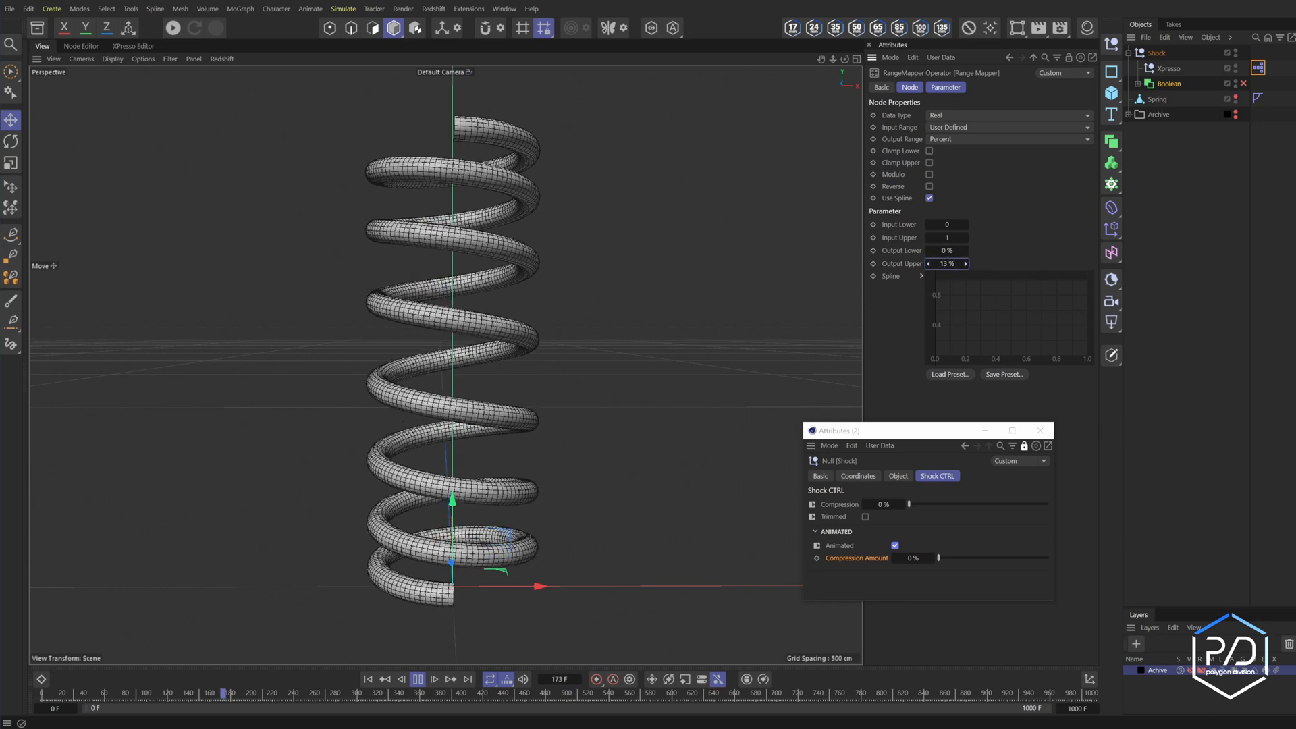
click(952, 263)
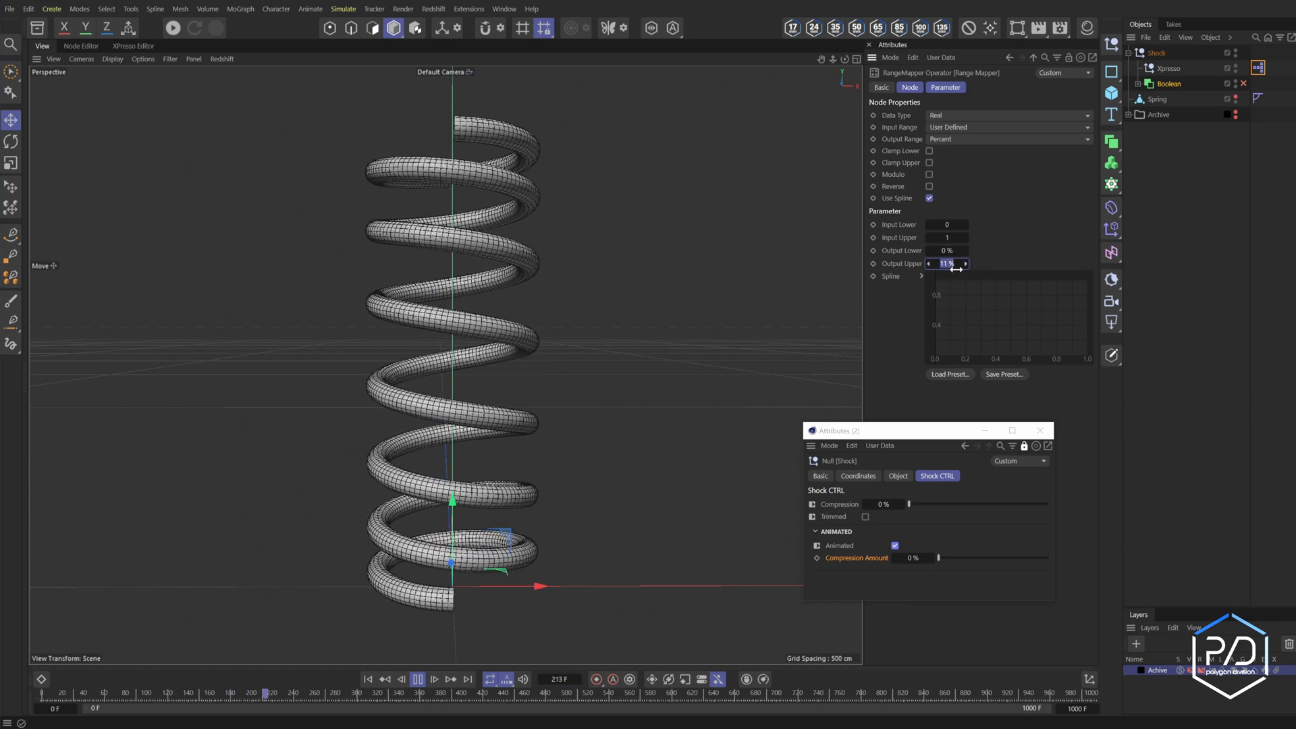
text(100)
click(895, 545)
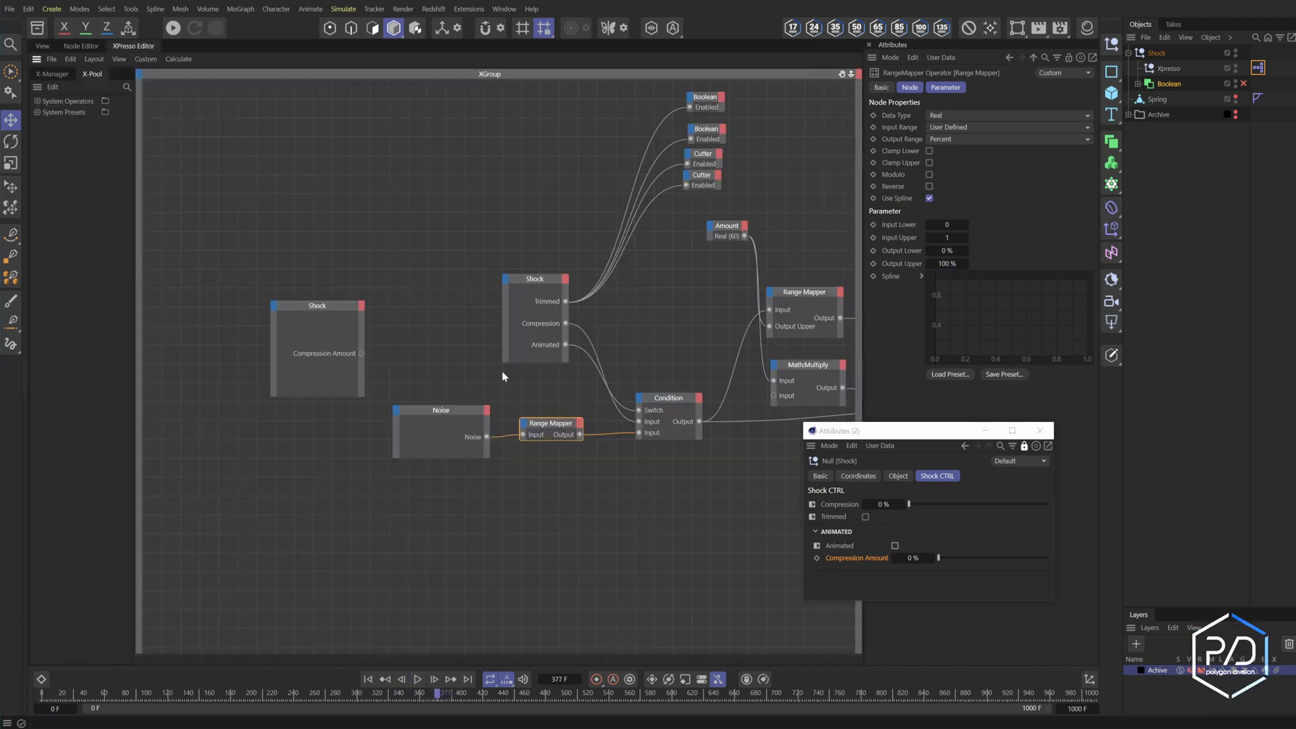
Expose Output Upper on the noise Range Mapper, connect Compression Amount to it, and move the Noise node below the connection
click(523, 424)
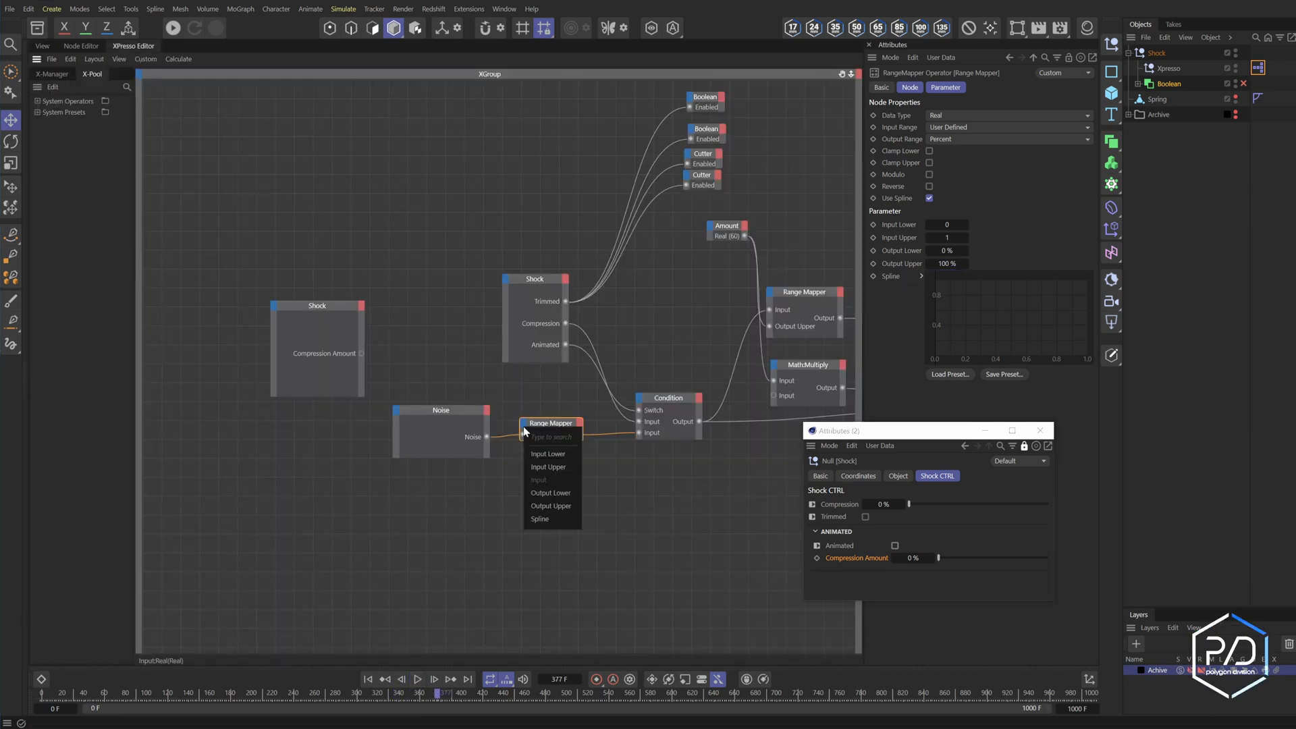
click(543, 506)
drag(362, 353, 524, 438)
drag(441, 410, 440, 470)
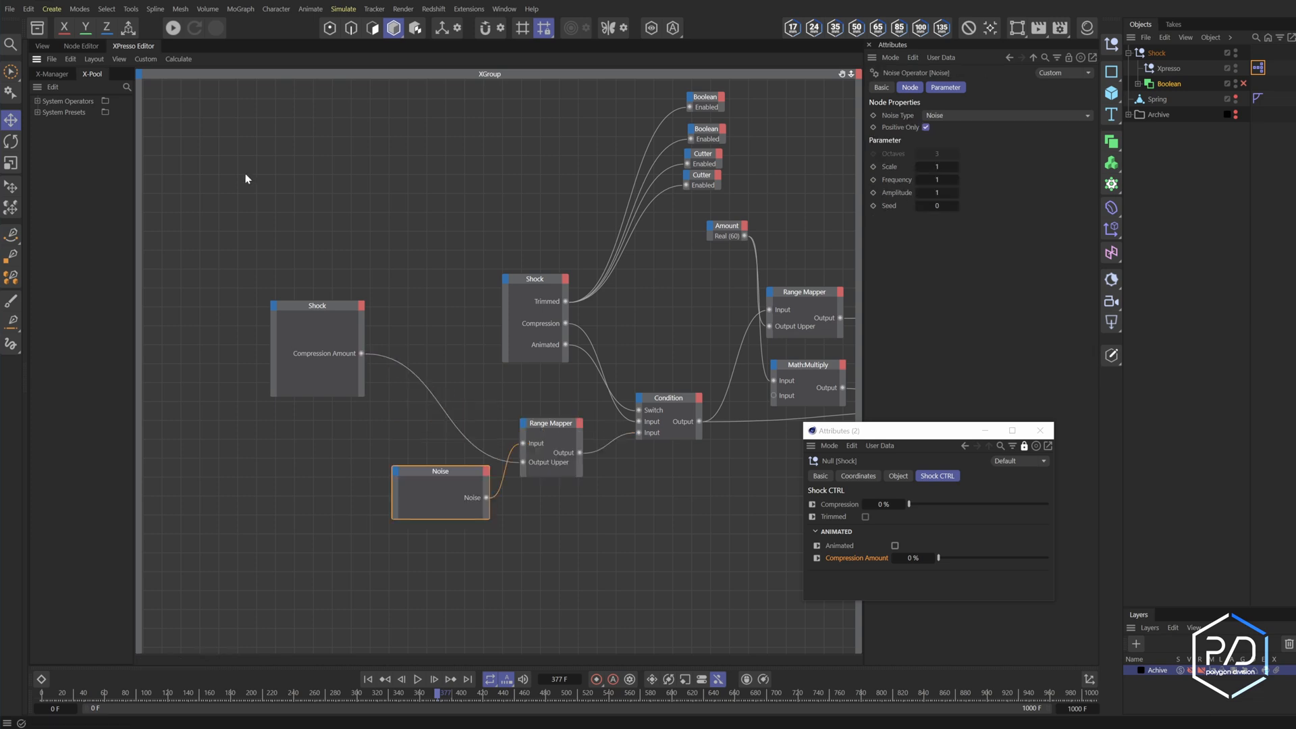
Enable Animated and test Compression Amount between 0% and 100% during playback, leaving it at 100% and stopping the playback
click(42, 46)
click(895, 545)
click(417, 679)
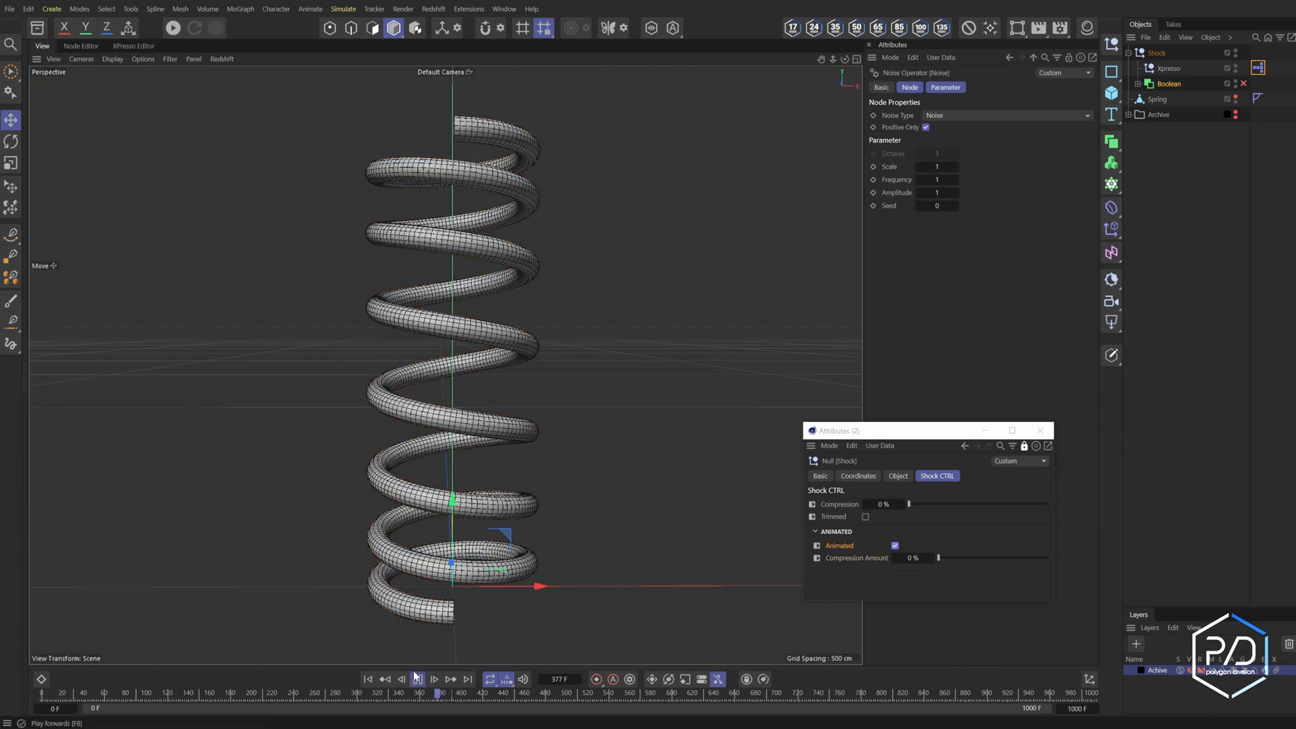
drag(942, 558, 1045, 557)
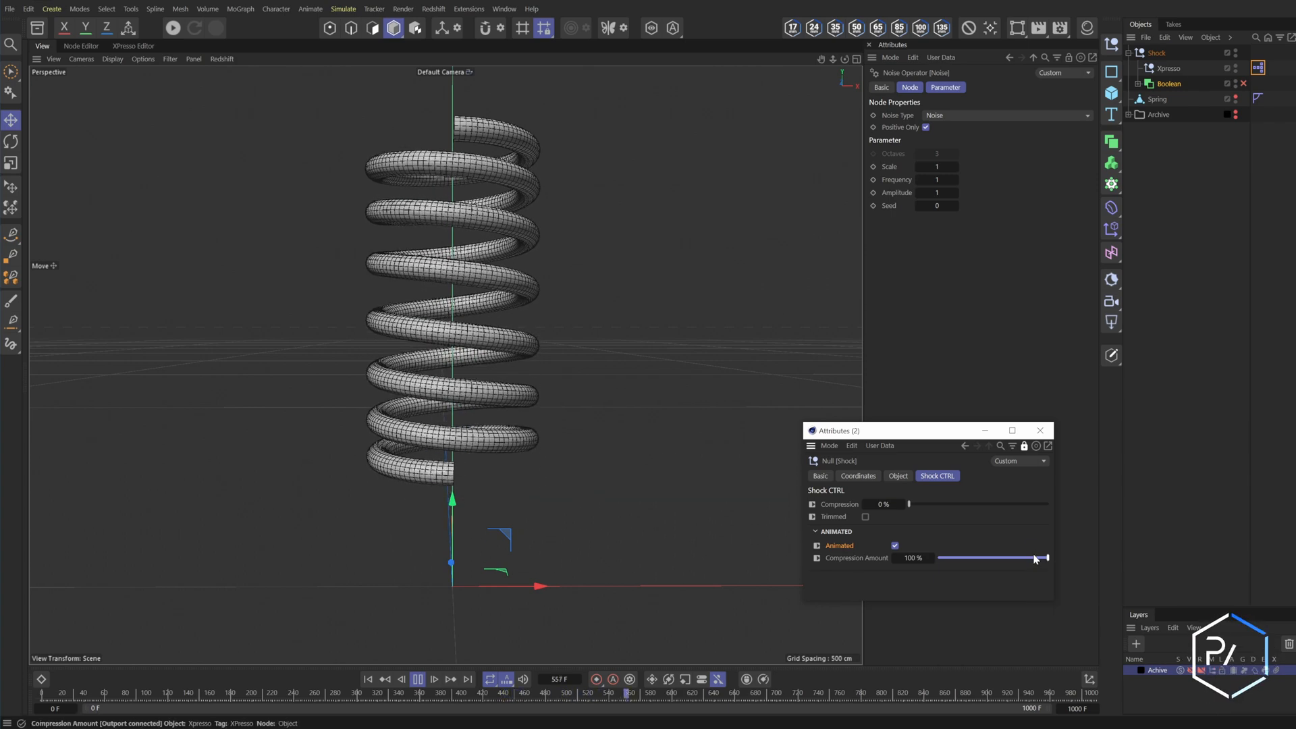
drag(1045, 557, 936, 558)
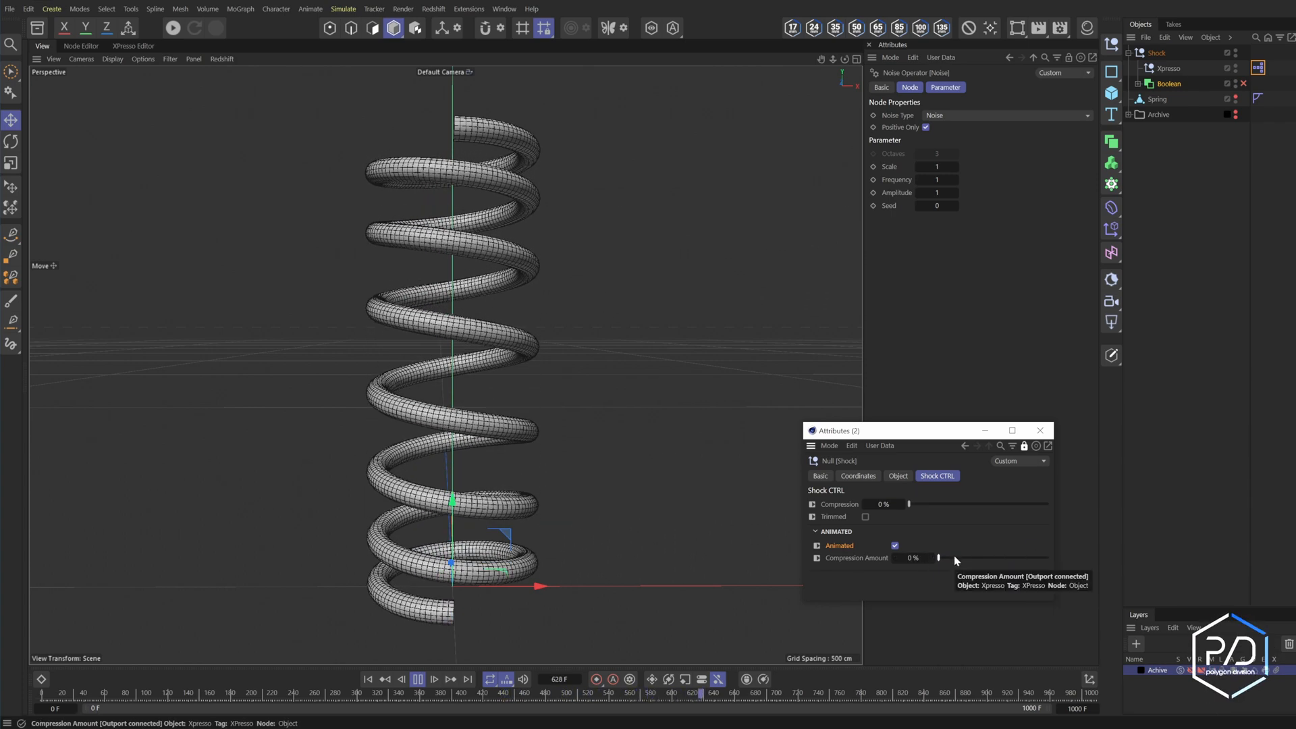
drag(954, 558, 1038, 611)
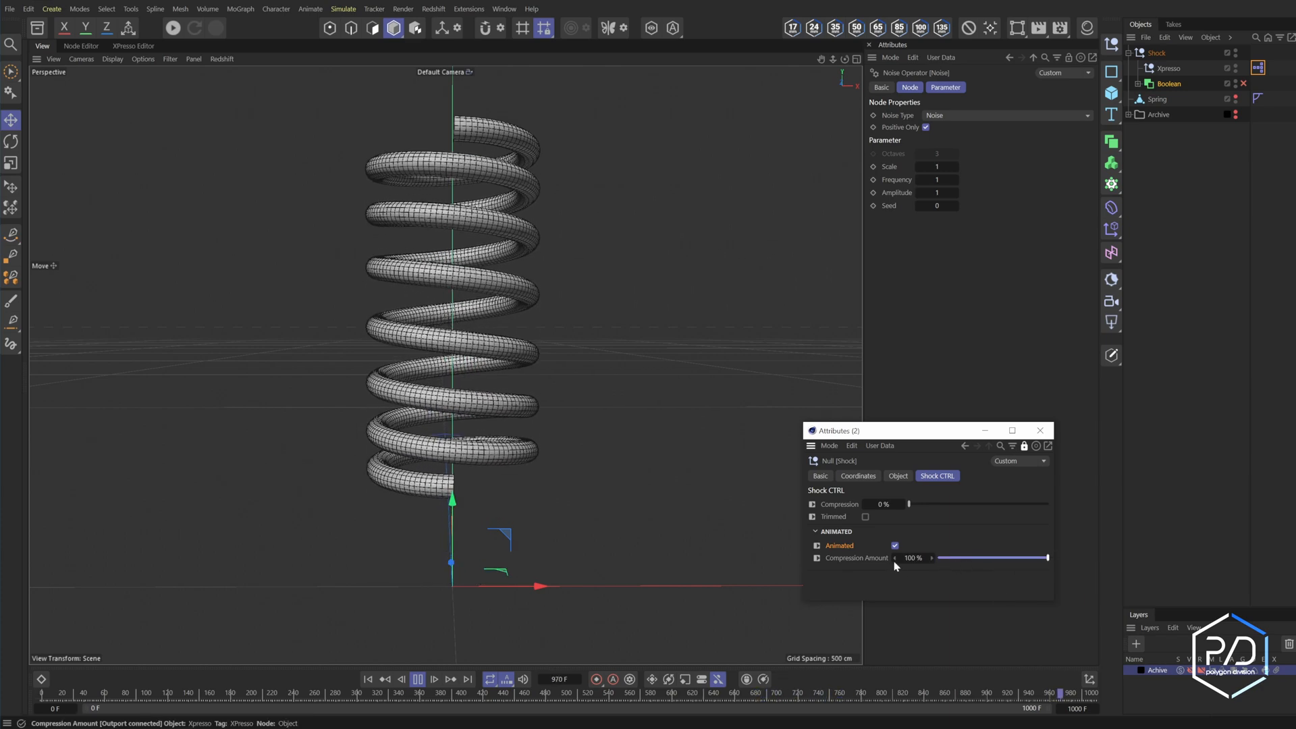
key(space)
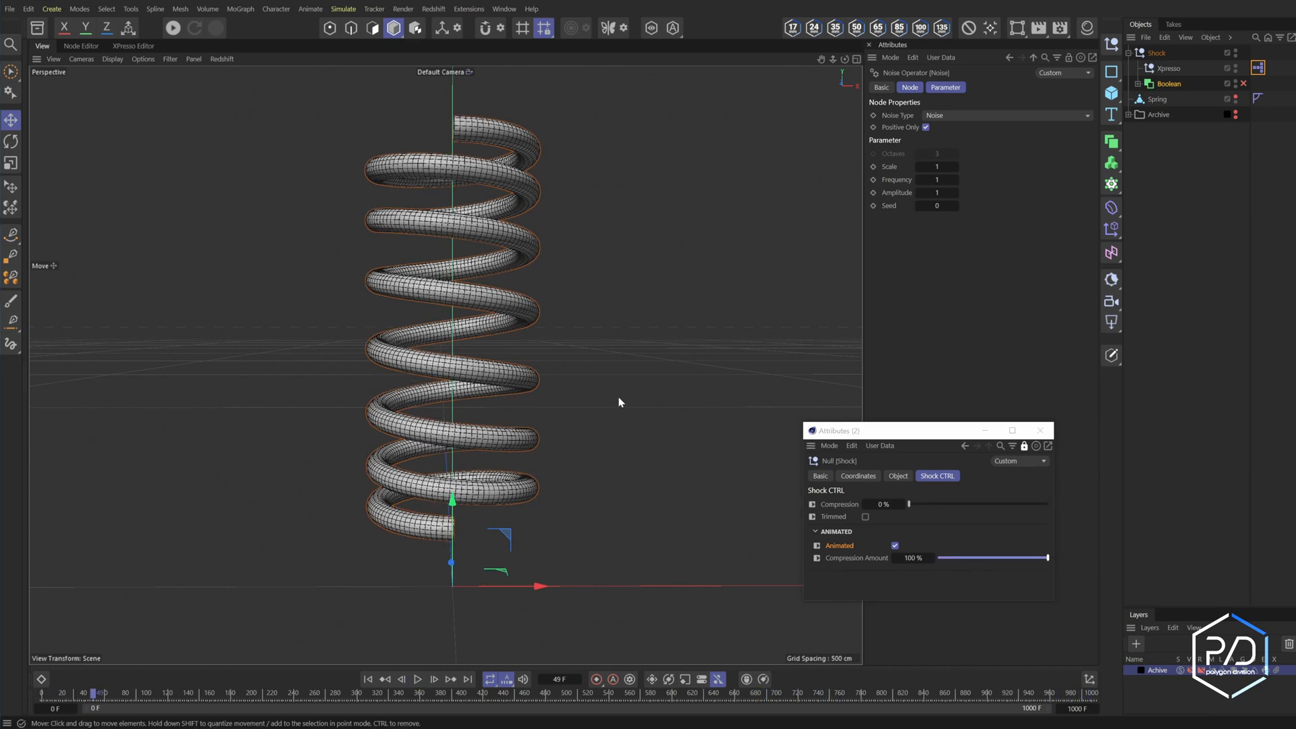
Set the Noise node's type to Turbulence and expose its Octaves, Frequency and Seed input ports
click(143, 48)
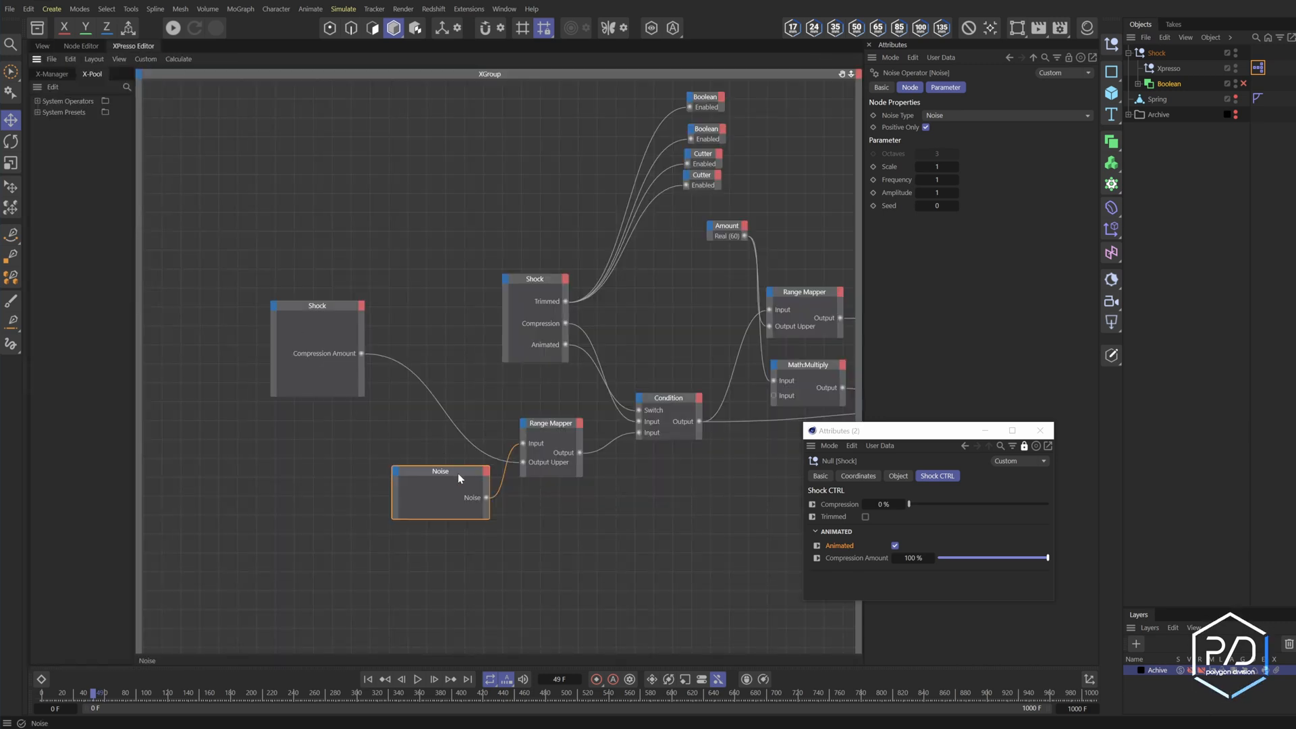
click(953, 115)
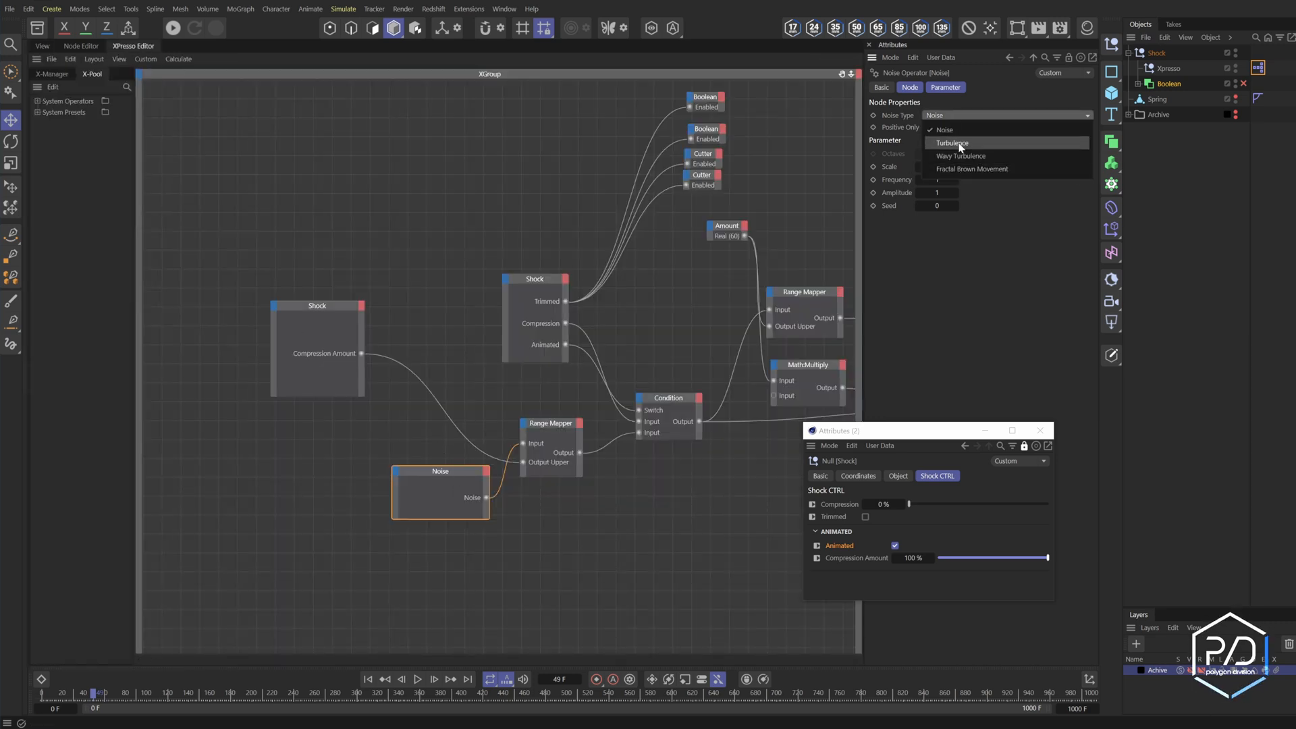
click(959, 145)
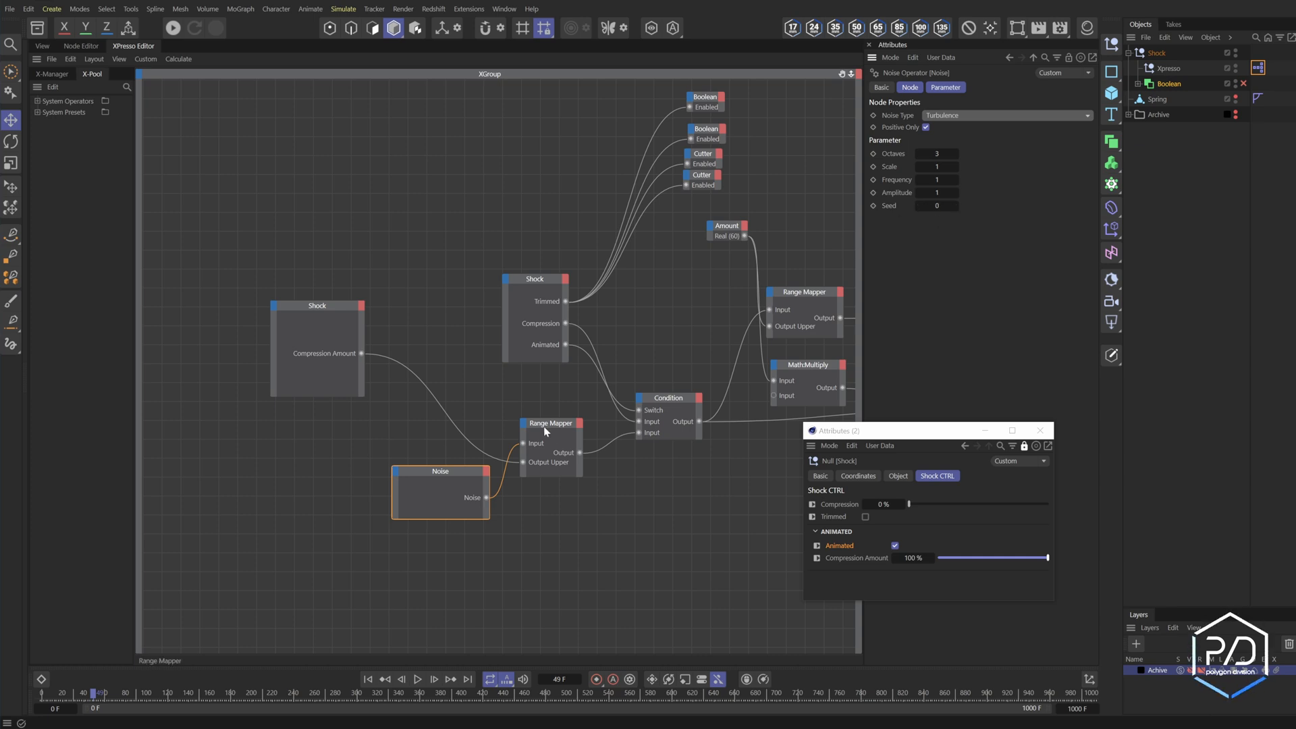
click(395, 471)
click(413, 527)
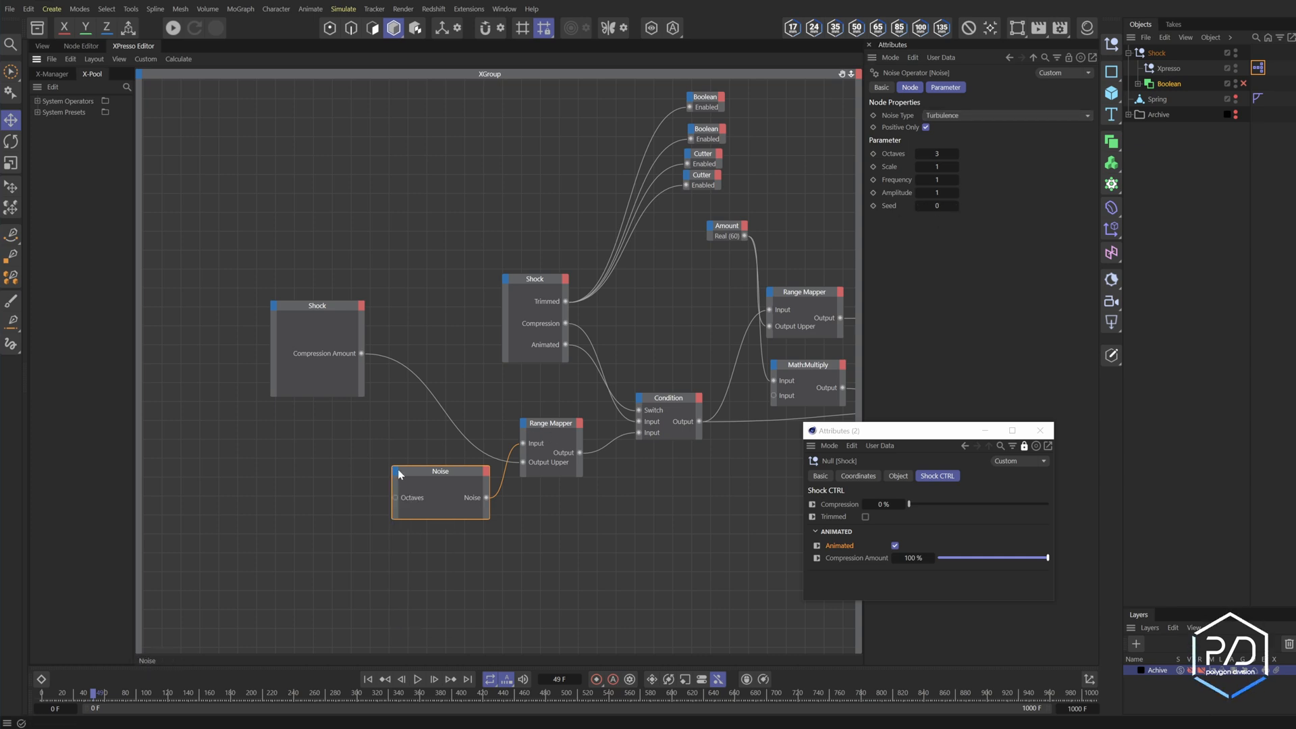
click(398, 469)
click(415, 509)
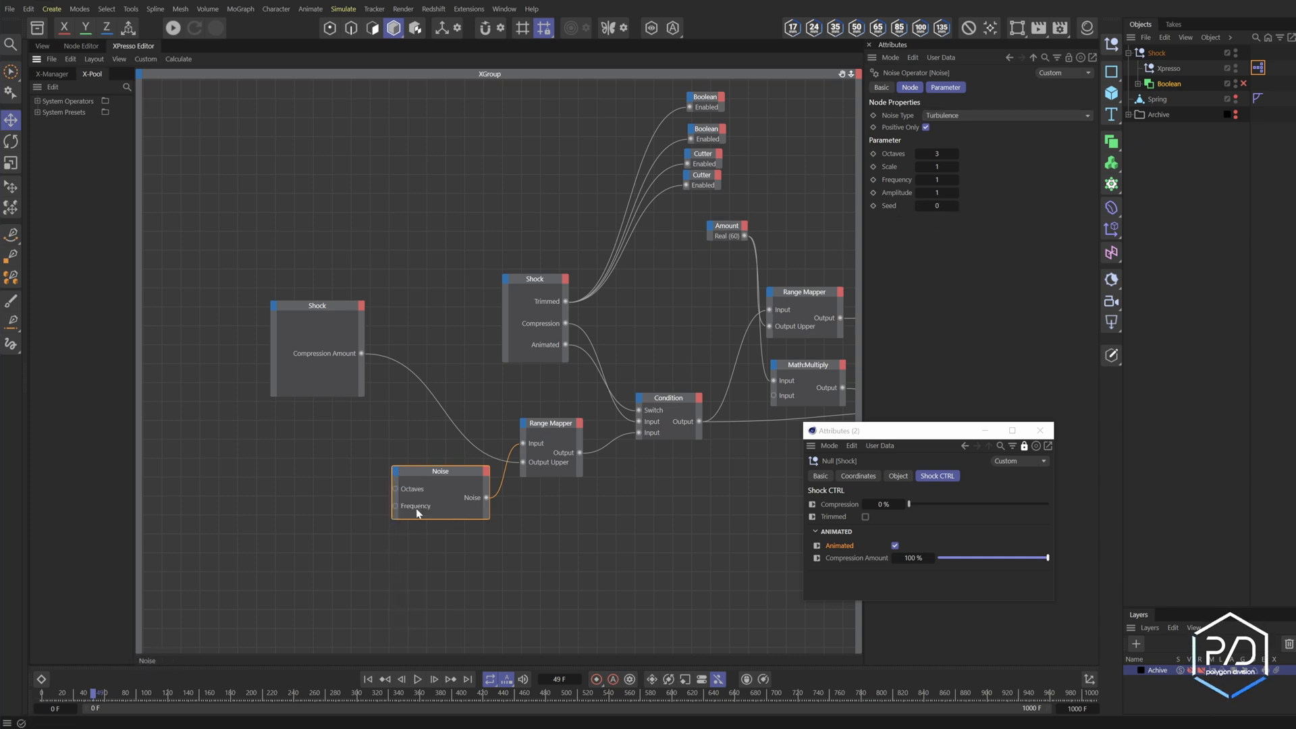
click(394, 471)
click(411, 552)
Add a user data entry named Detail to the Animated group, using the Float Slider interface and Real unit
click(880, 445)
click(896, 476)
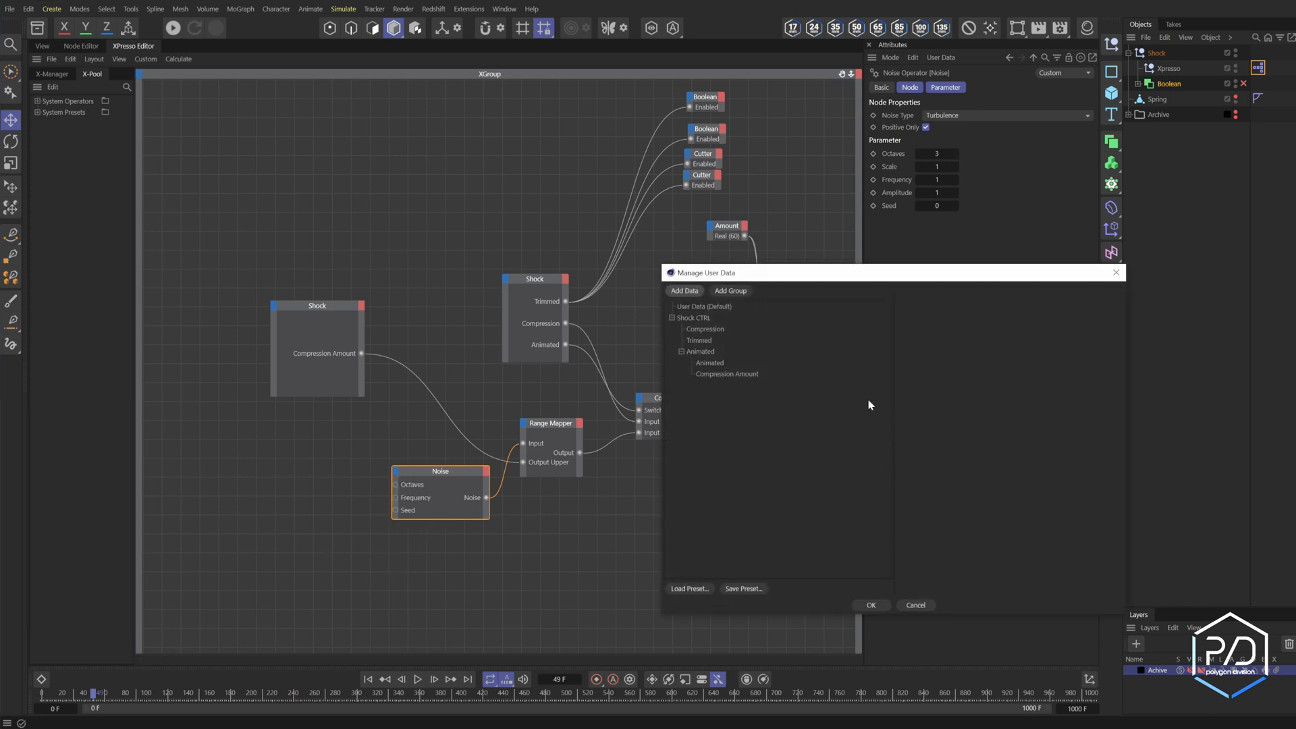
click(698, 352)
click(684, 290)
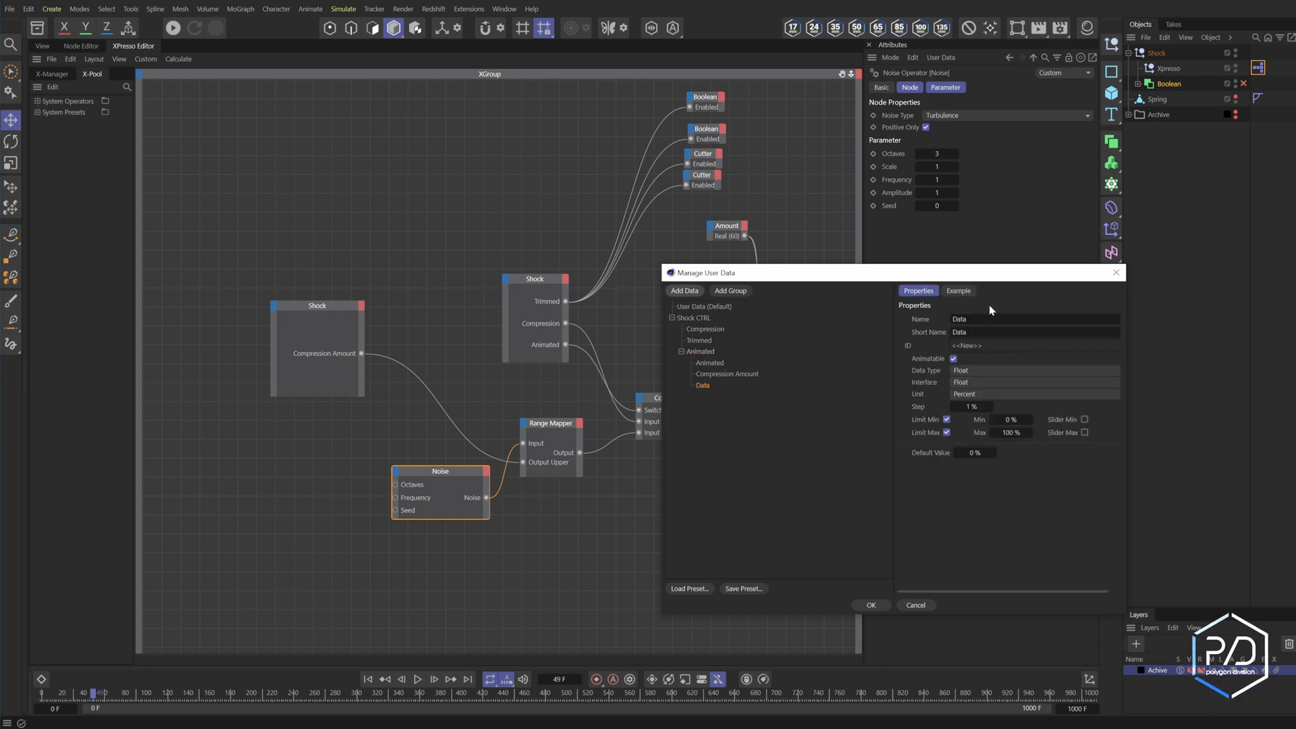
drag(969, 322, 931, 322)
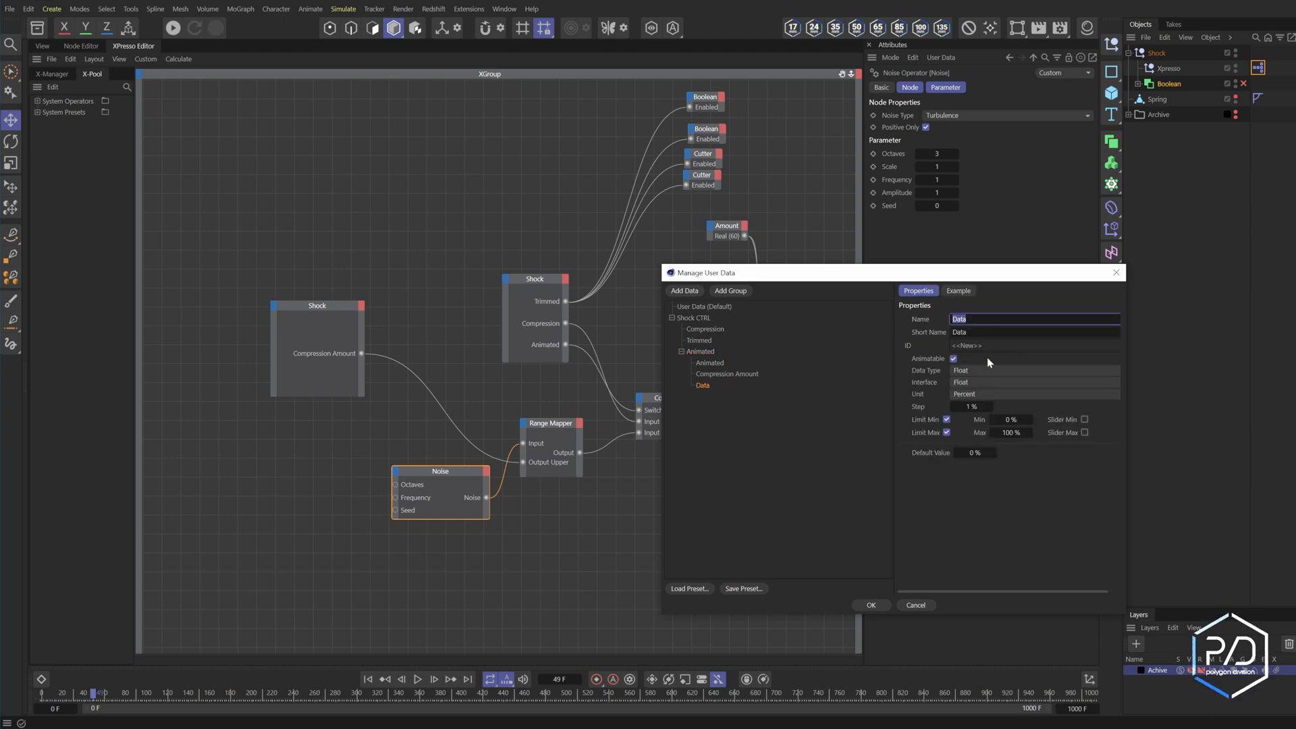
click(981, 382)
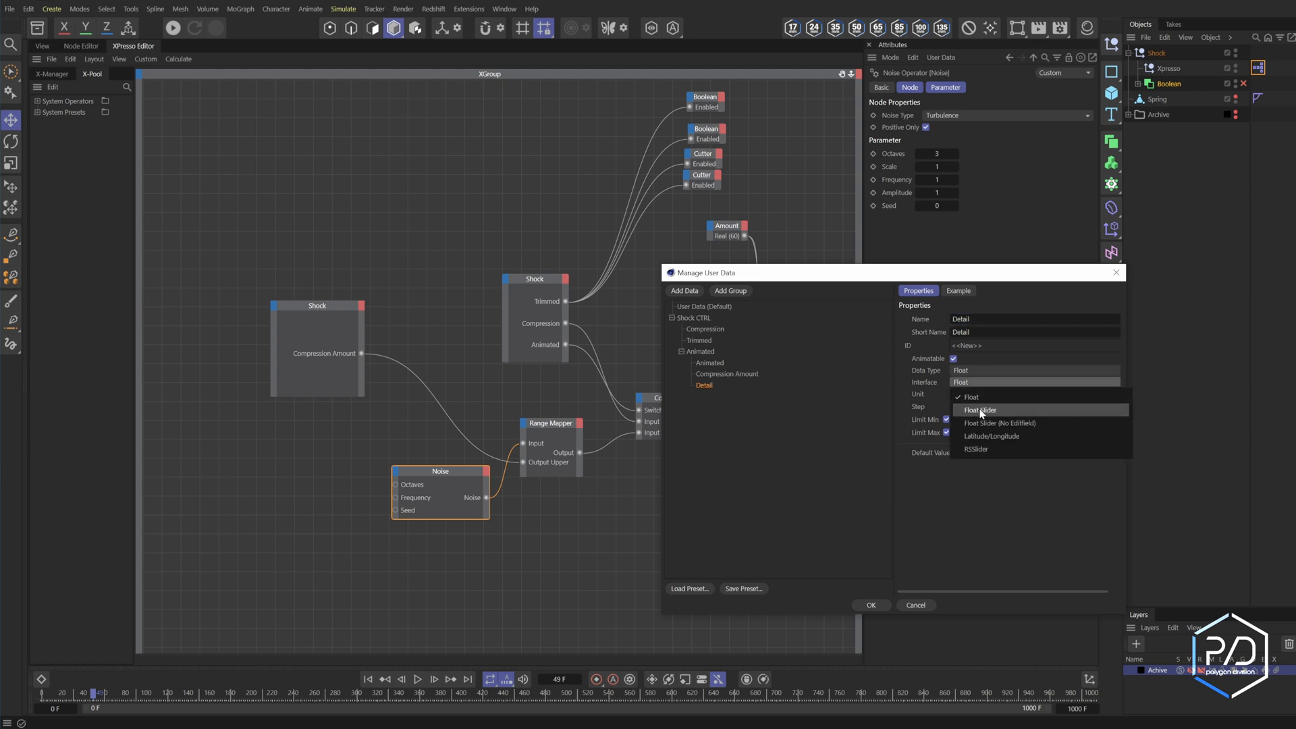
click(981, 408)
click(982, 393)
click(966, 409)
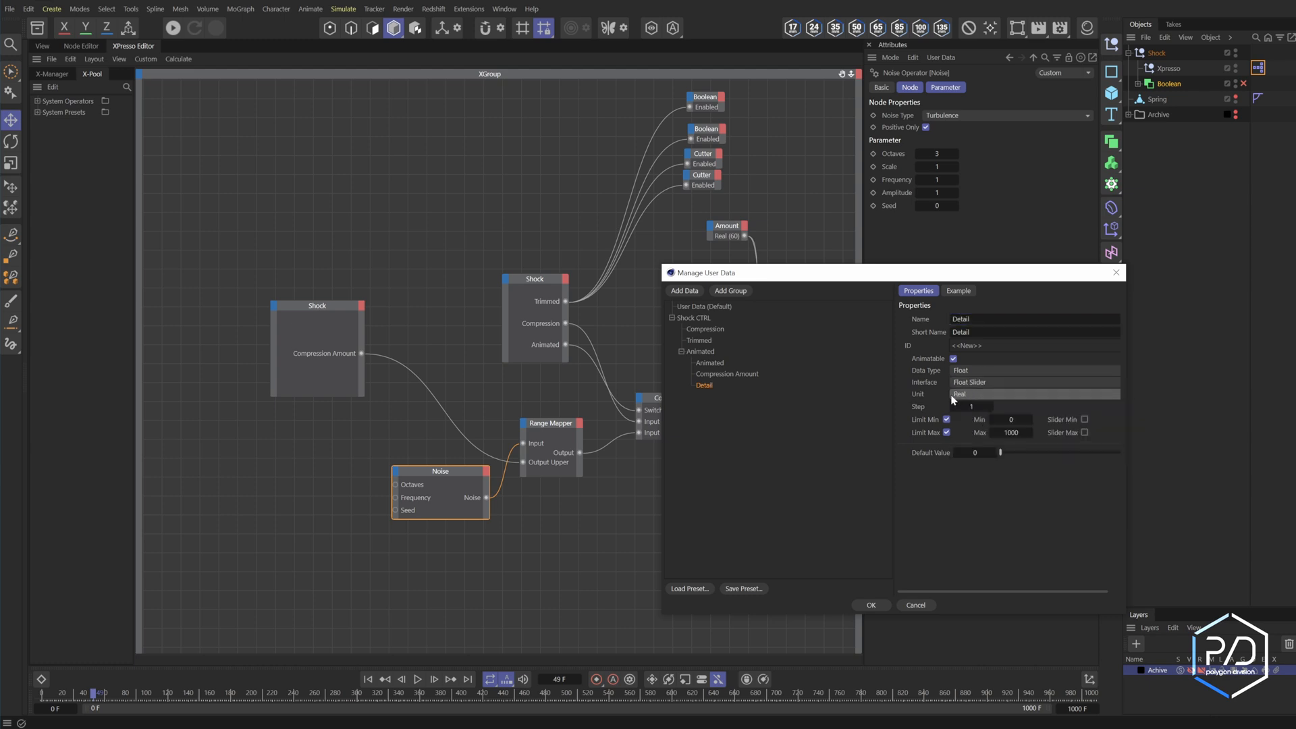
Give Detail a step of 0.5, minimum 1, maximum 5, enabled slider limits, and a default value of 2.5
click(966, 406)
text(0.5)
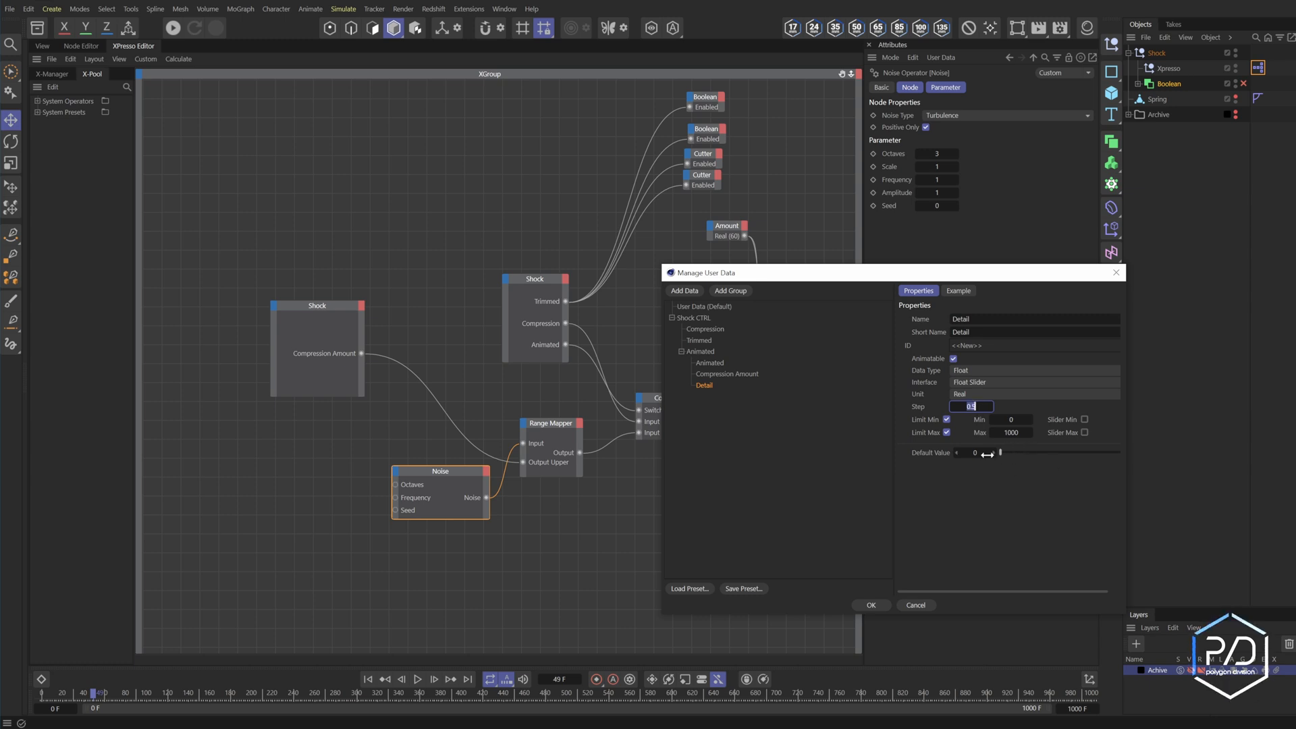
click(1013, 419)
click(1009, 432)
click(1084, 432)
click(1084, 419)
drag(1003, 459, 1066, 454)
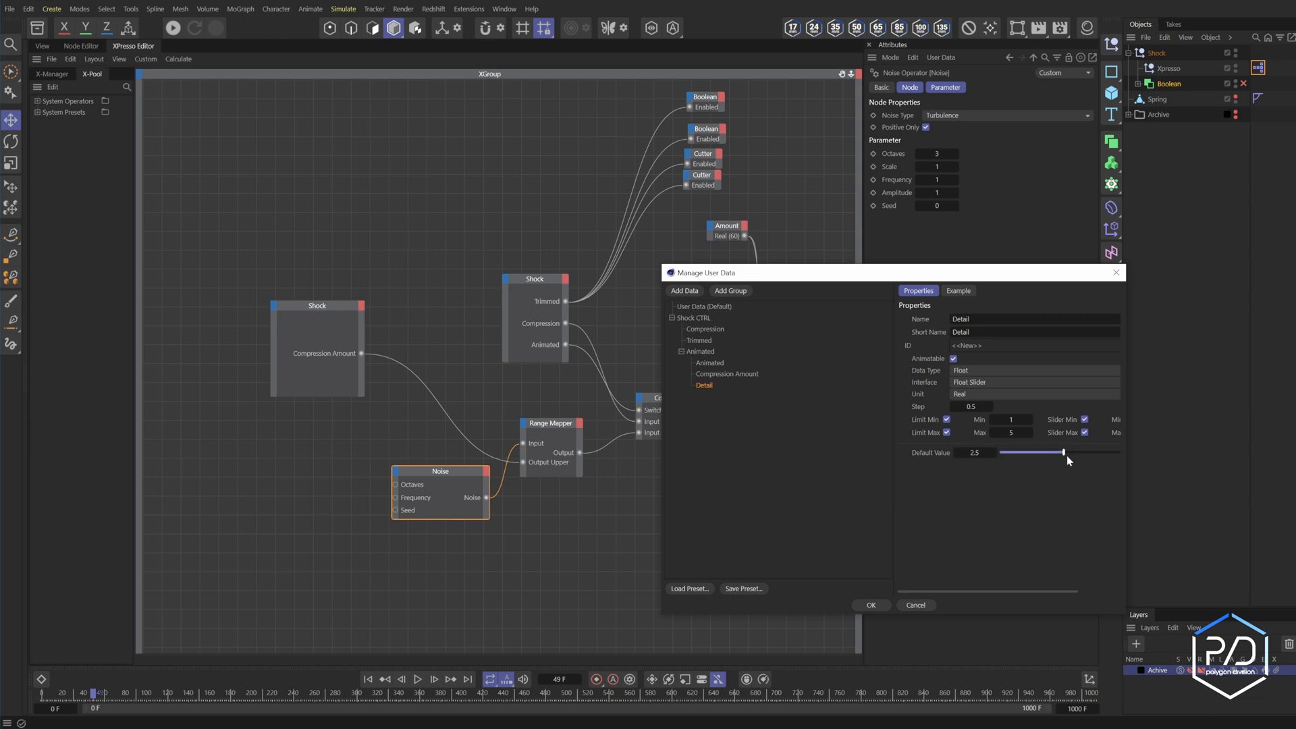
Add a user data entry named Speed to the Animated group, using the Float Slider interface and Real unit
click(700, 352)
click(685, 290)
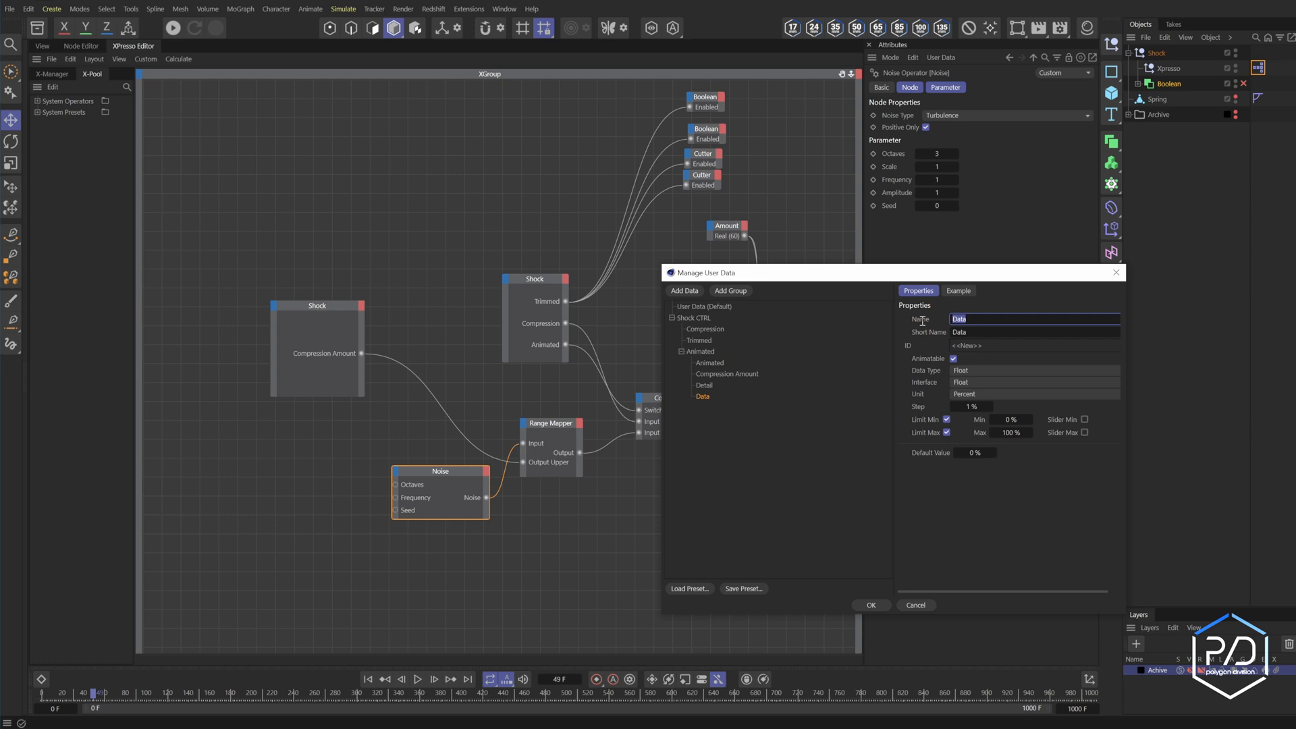
text(Speed)
click(986, 370)
click(986, 370)
click(989, 330)
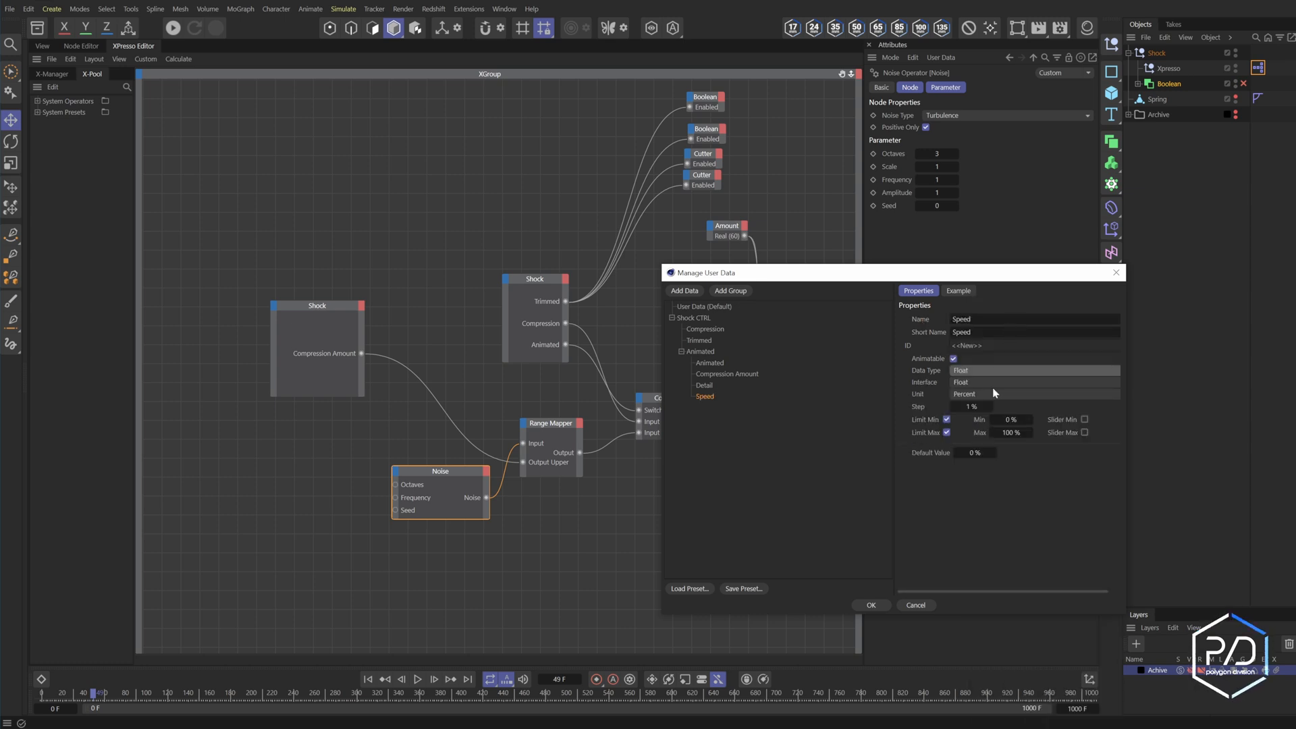
click(990, 383)
click(982, 405)
click(971, 395)
click(974, 410)
Give Speed a step of 0.1, minimum 1, maximum 5 and enabled slider limits
click(970, 406)
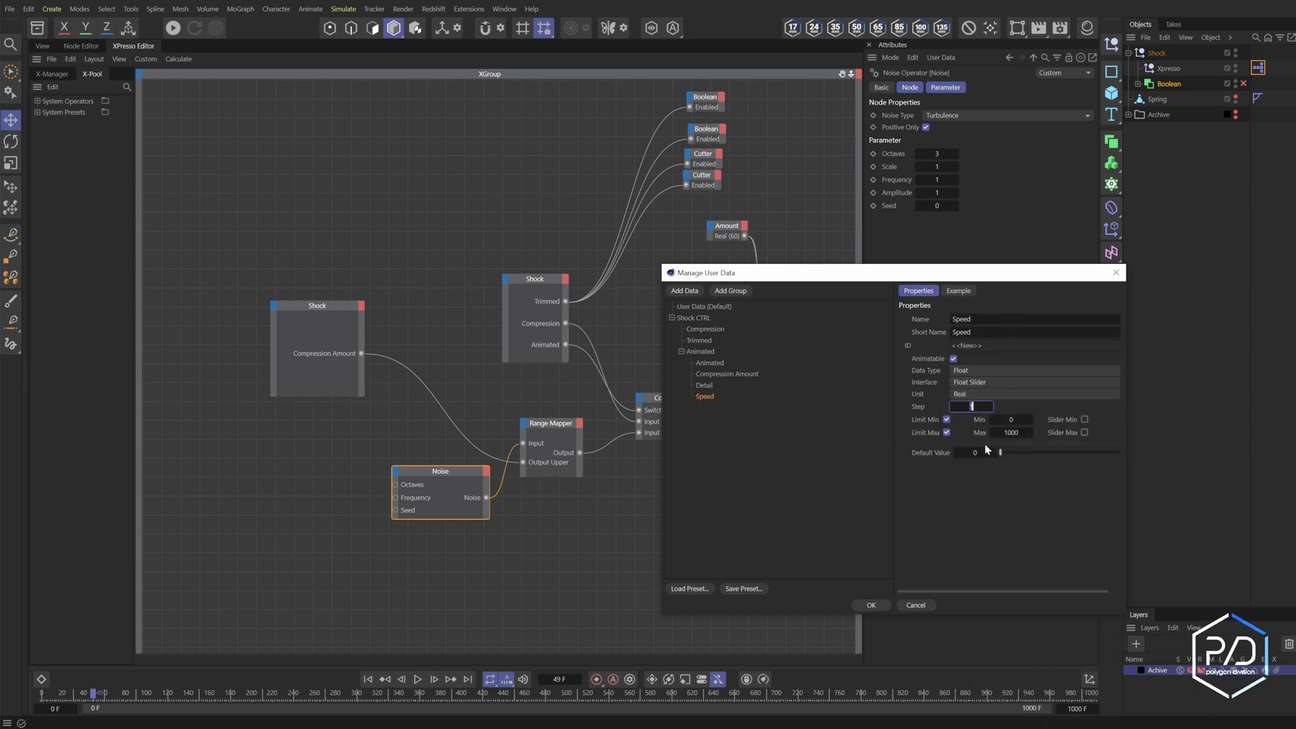
click(1013, 419)
text(1)
click(1014, 432)
text(5)
key(Return)
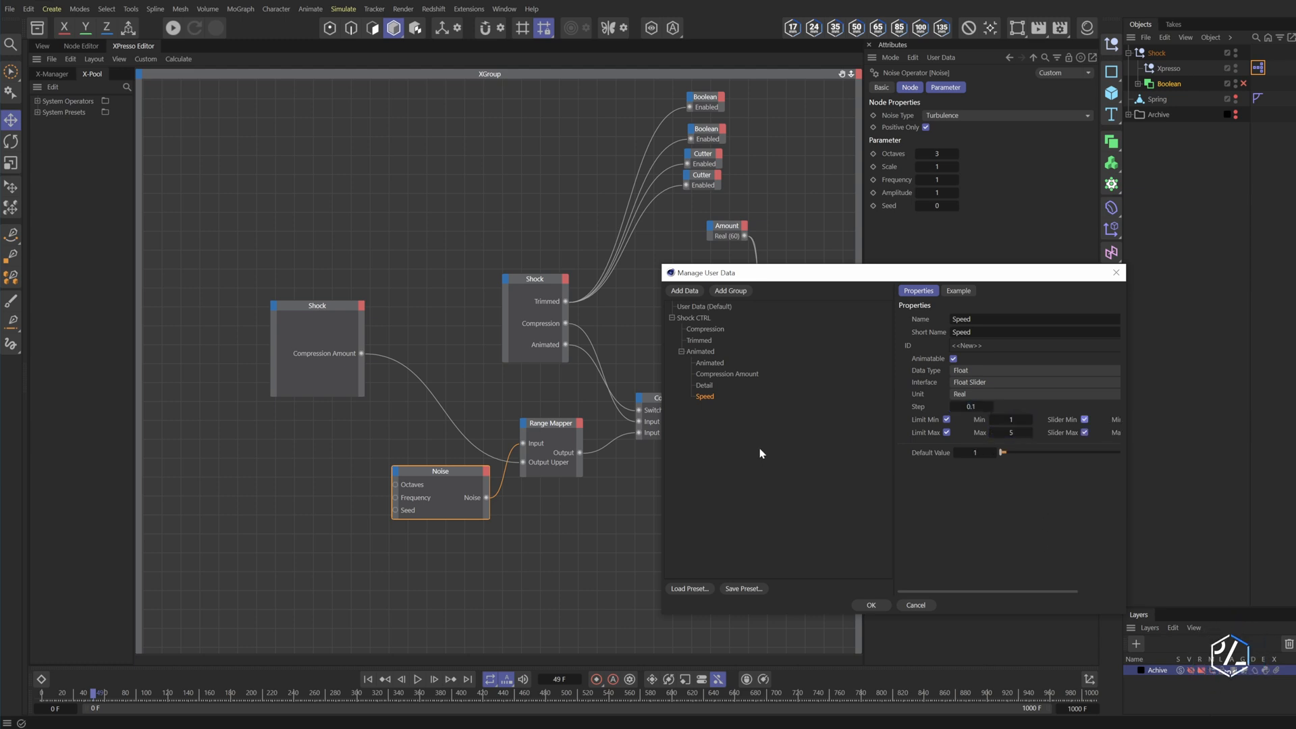
Add an Integer user data entry named Randomization to the Animated group and accept the user data changes
click(692, 351)
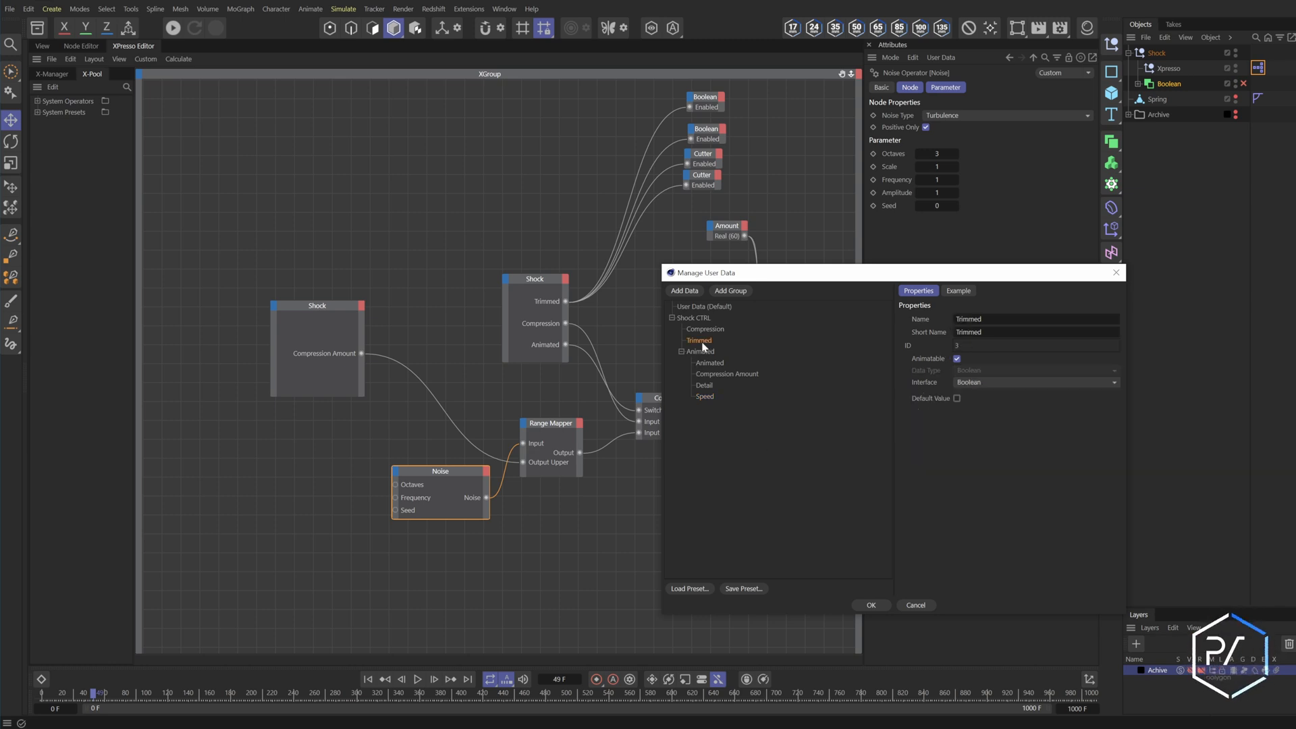
click(684, 291)
text(Randomization)
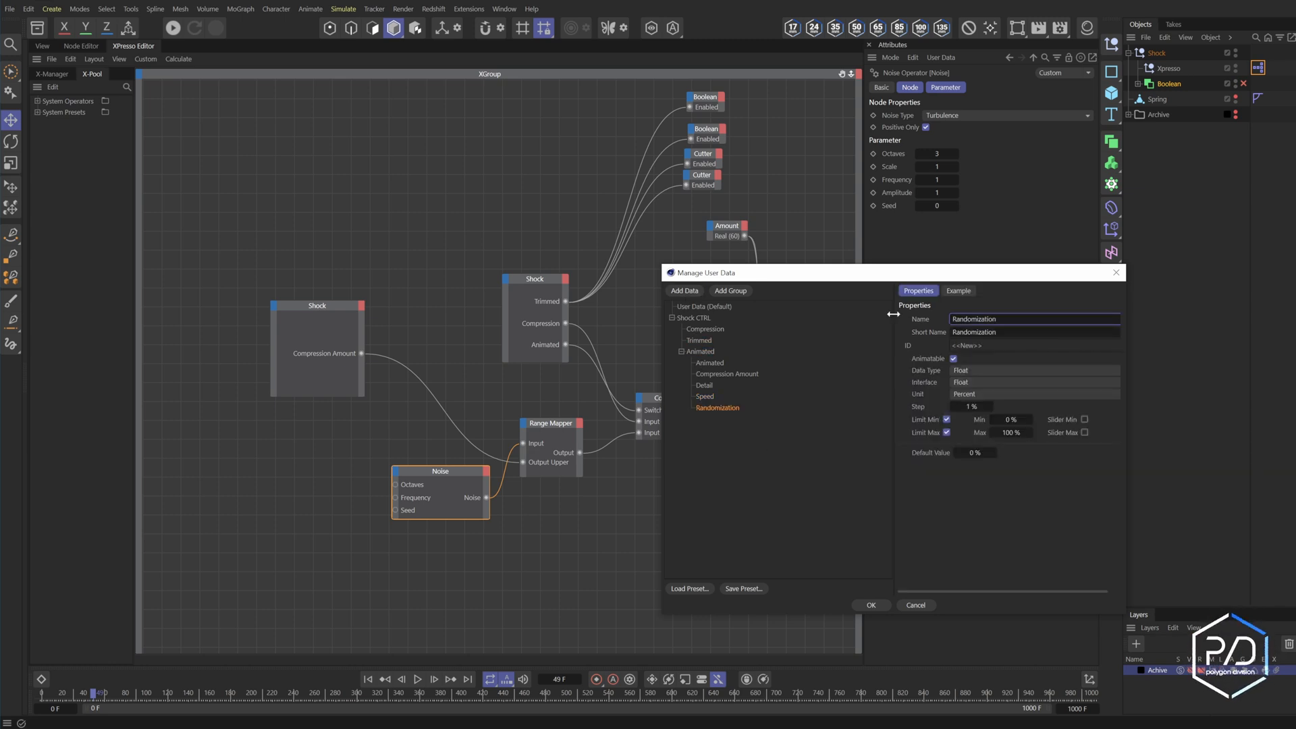
click(980, 370)
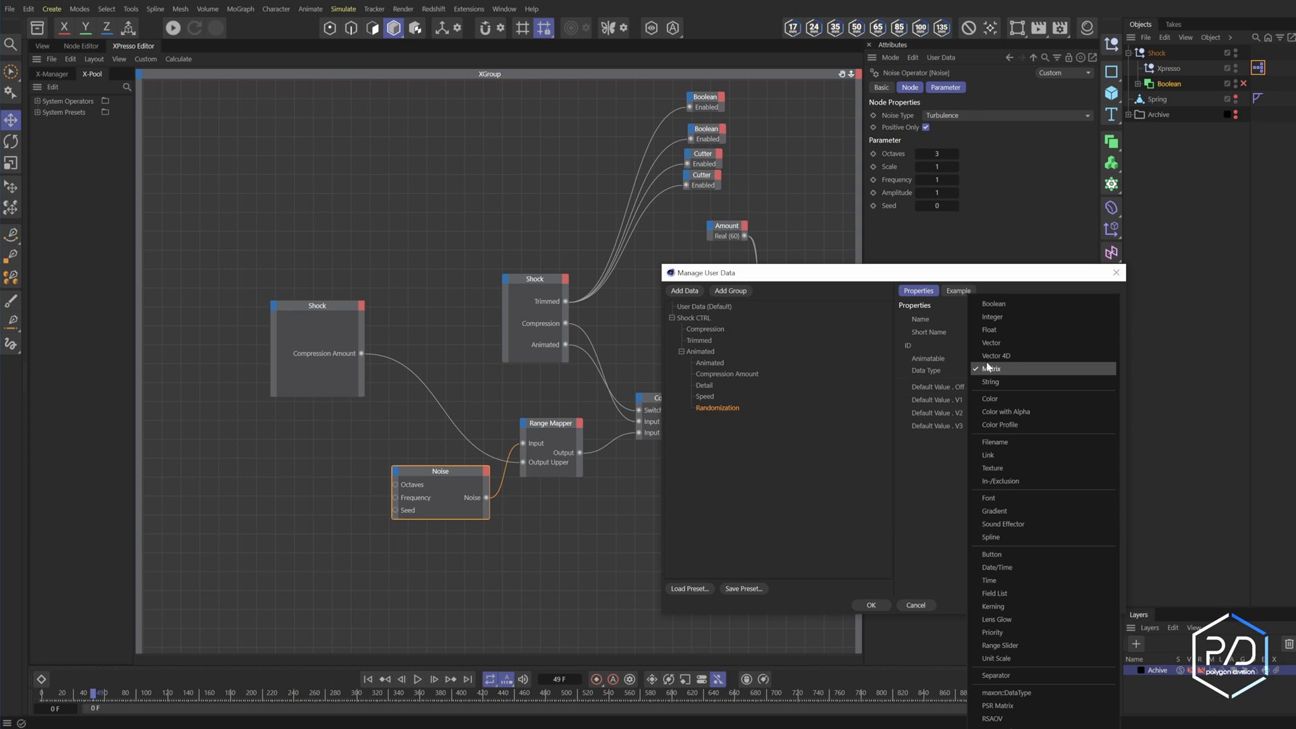
click(1012, 314)
click(1015, 421)
key(Return)
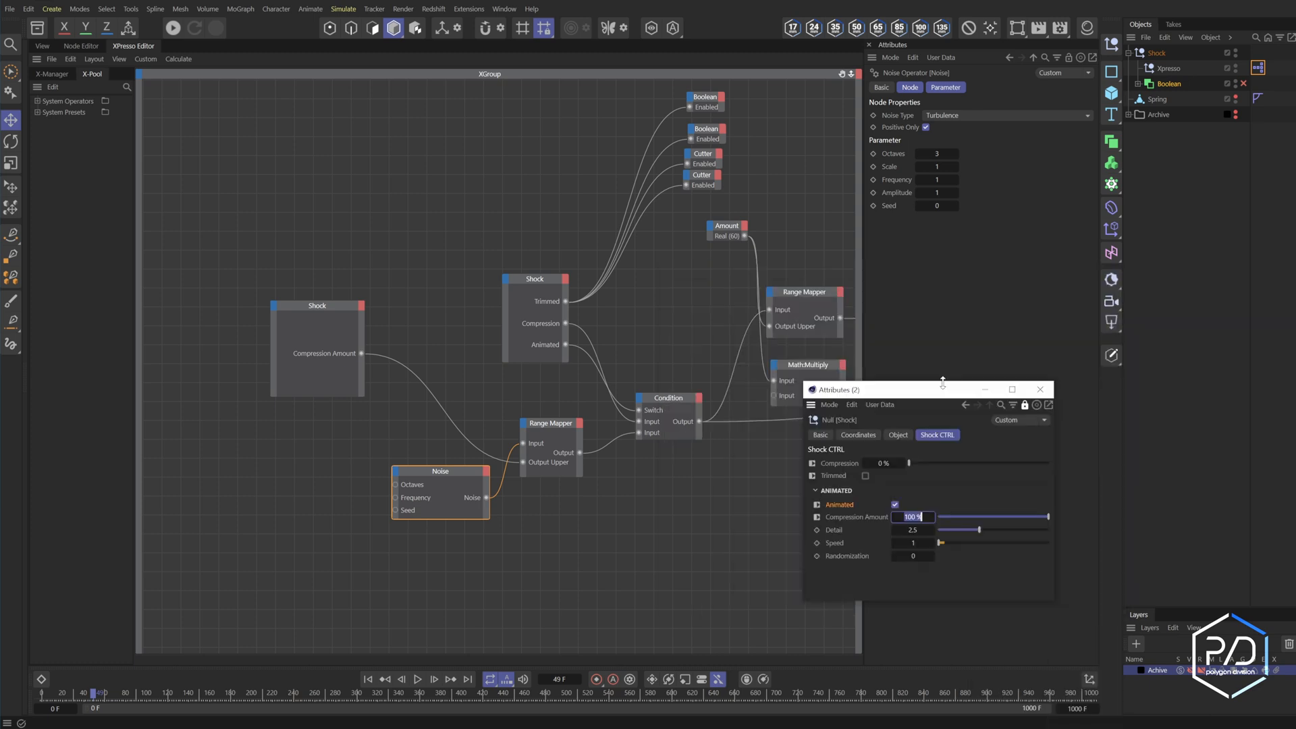
Expose Detail, Speed and Randomization on the lower Shock node and wire them to the Noise node's Octaves, Frequency and Seed inputs
click(346, 373)
drag(837, 530, 360, 306)
drag(837, 543, 359, 306)
drag(847, 556, 791, 546)
drag(394, 326, 365, 343)
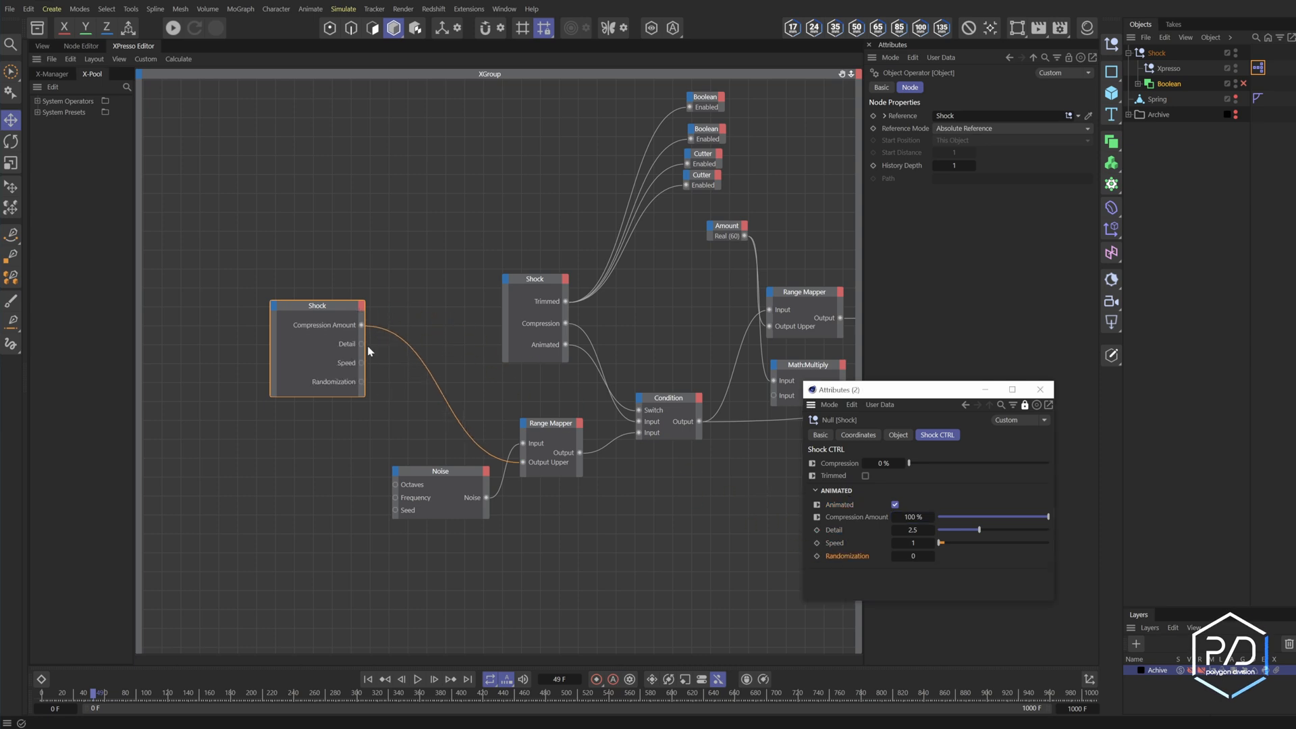
mouse_move(394, 484)
mouse_down()
mouse_move(360, 349)
mouse_move(395, 497)
mouse_up()
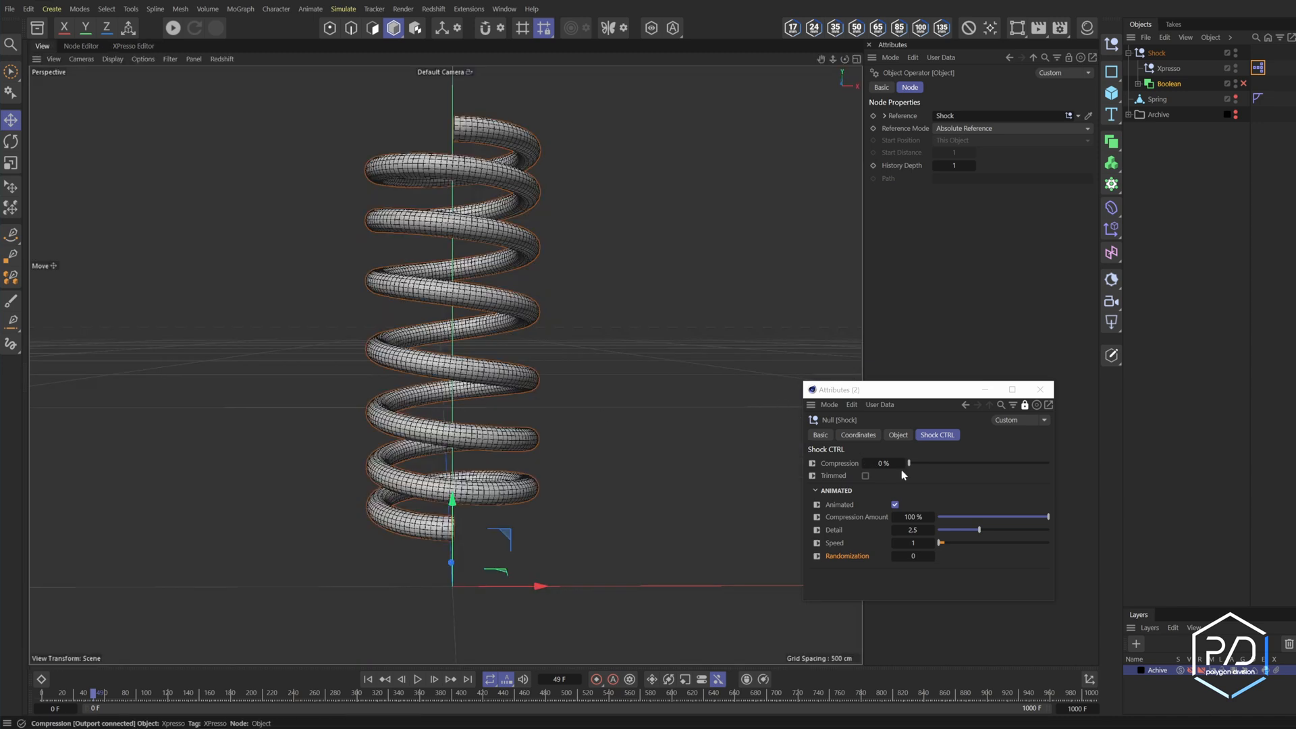
Set Speed to 3 during playback and test the Compression Amount slider, leaving it at 100%
double_click(910, 543)
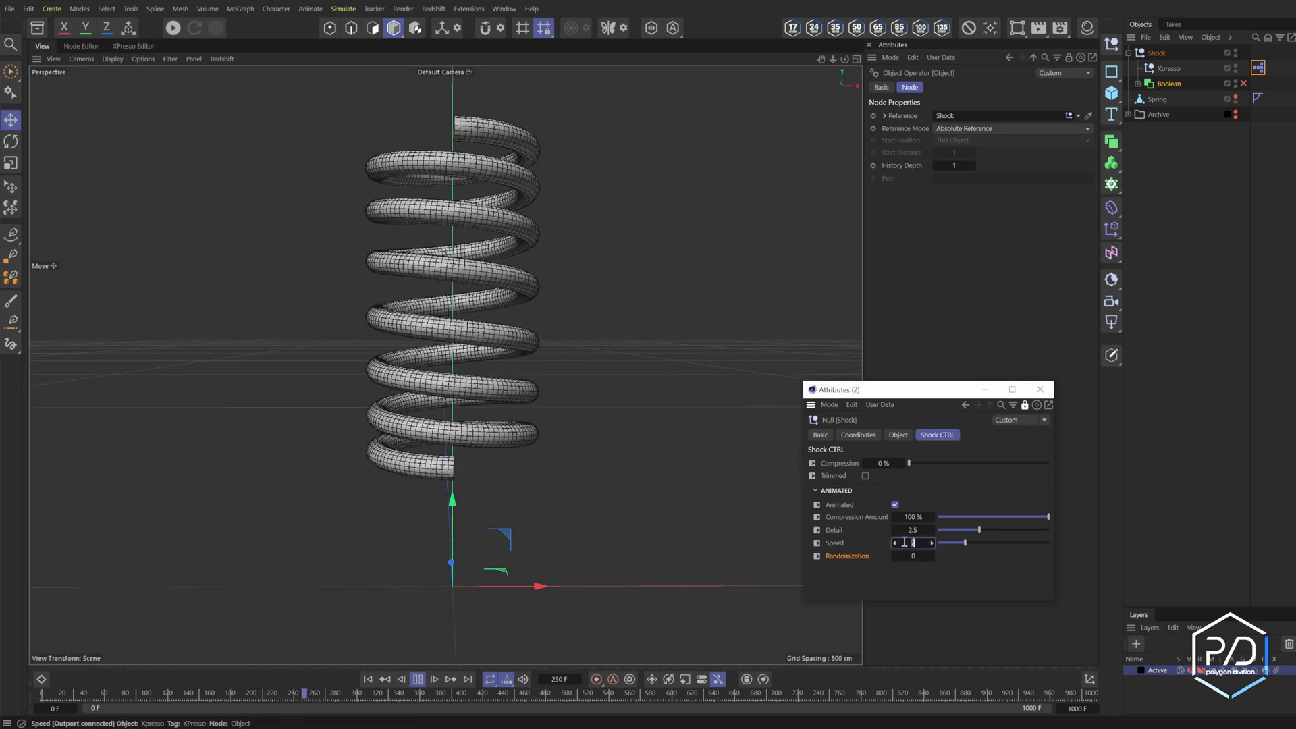
text(3)
key(Return)
drag(1007, 516, 1046, 524)
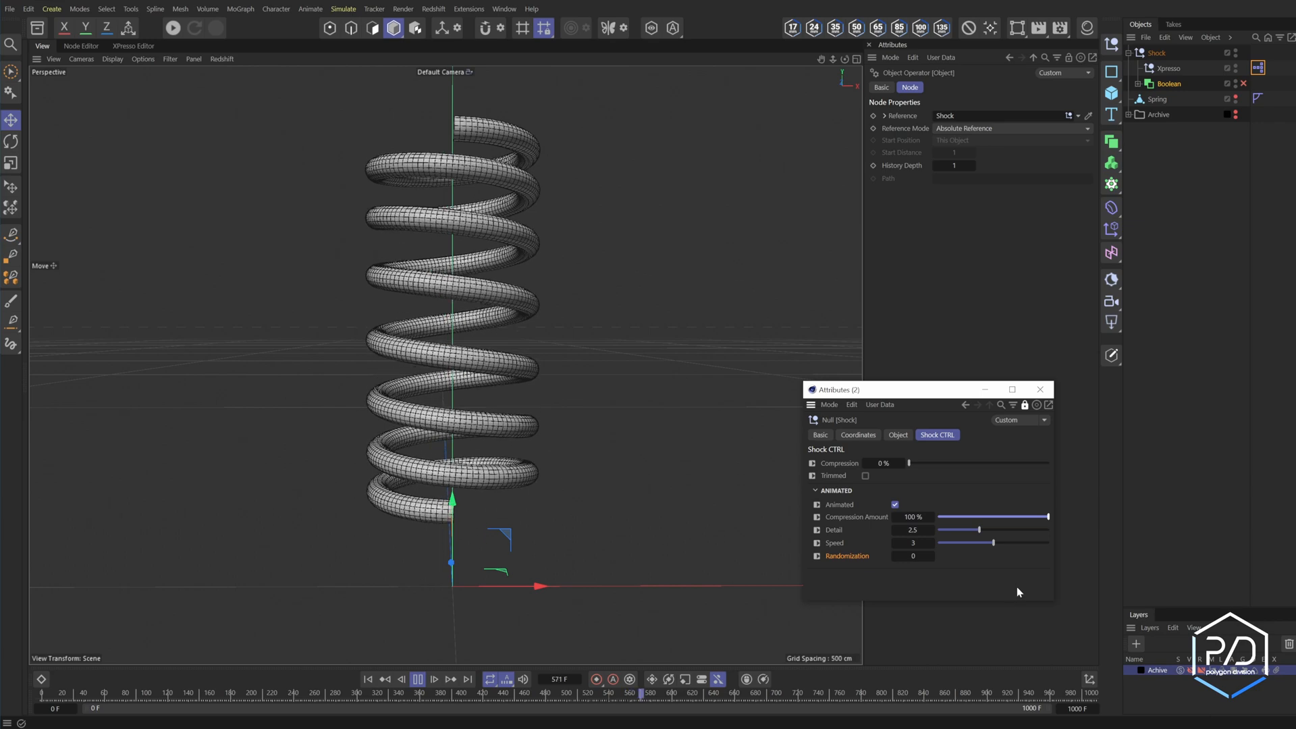
Disable Animated, test the Compression slider and return it to 0%, and stop the playback
click(895, 504)
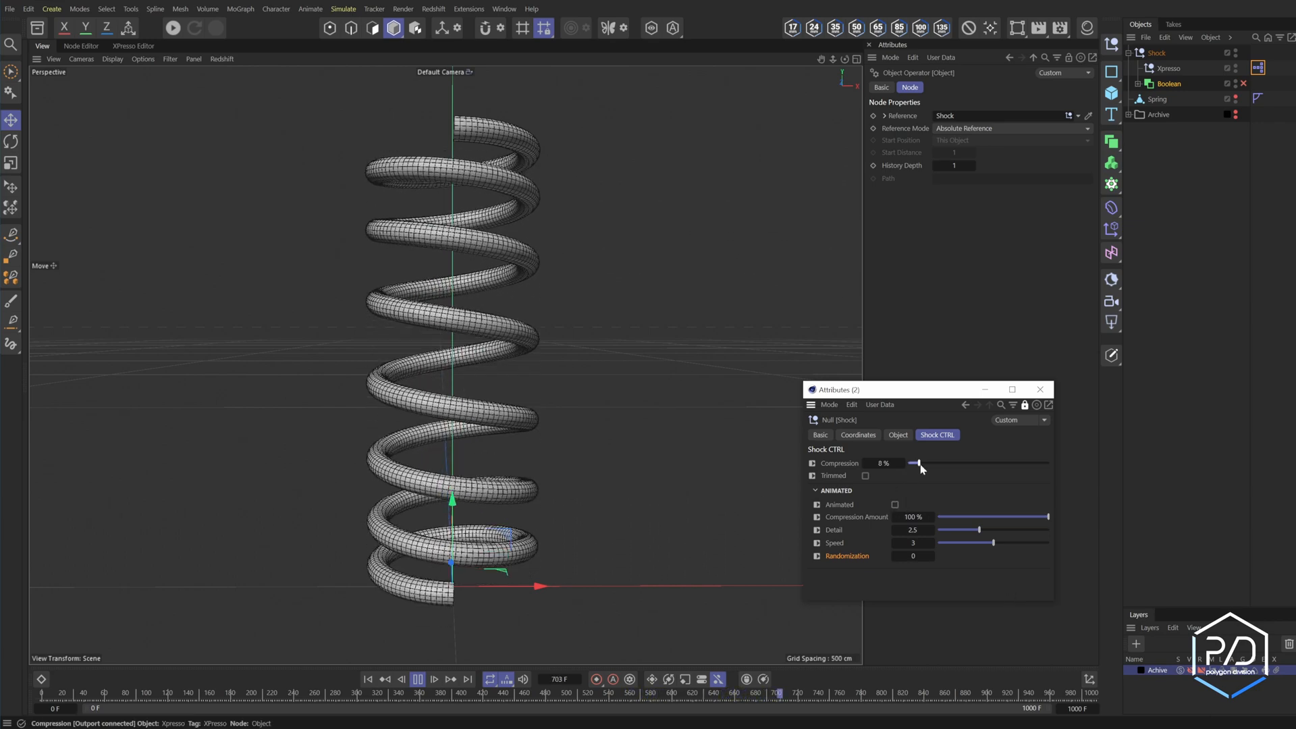
mouse_move(908, 463)
mouse_down()
mouse_move(1039, 465)
mouse_move(908, 466)
mouse_up()
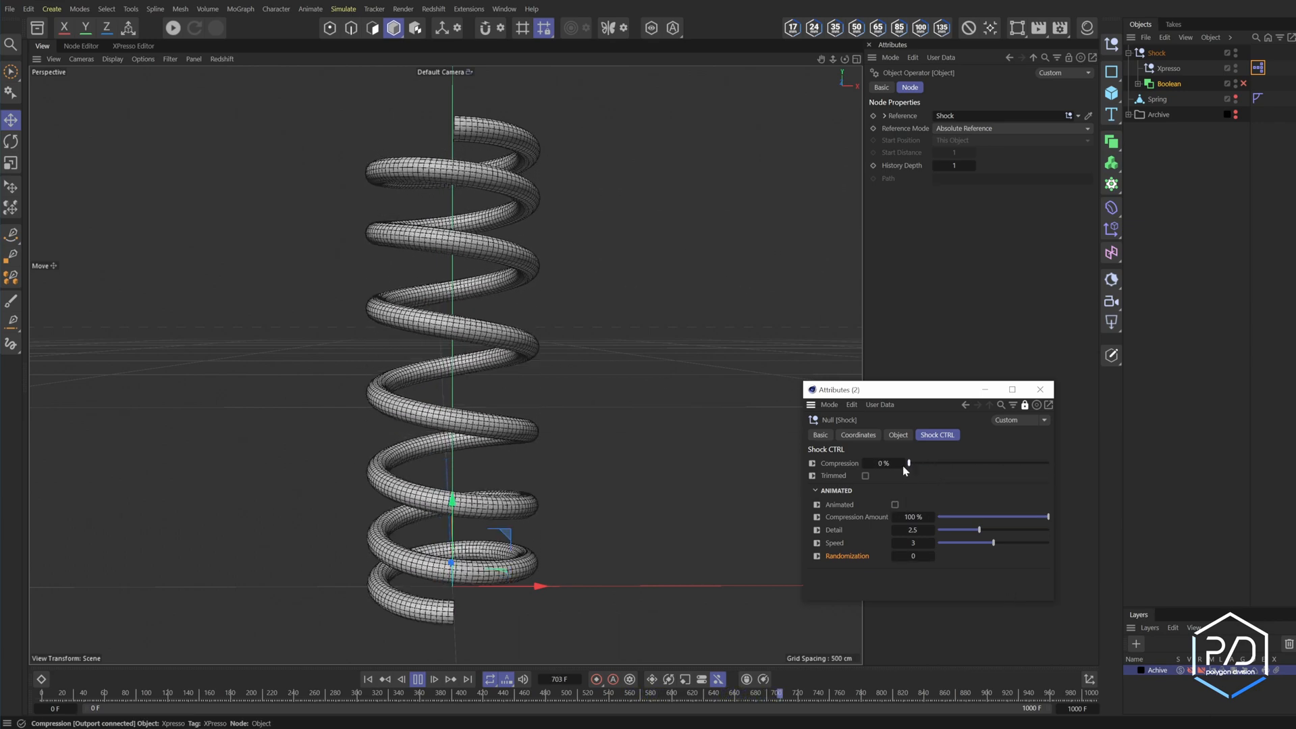
click(418, 679)
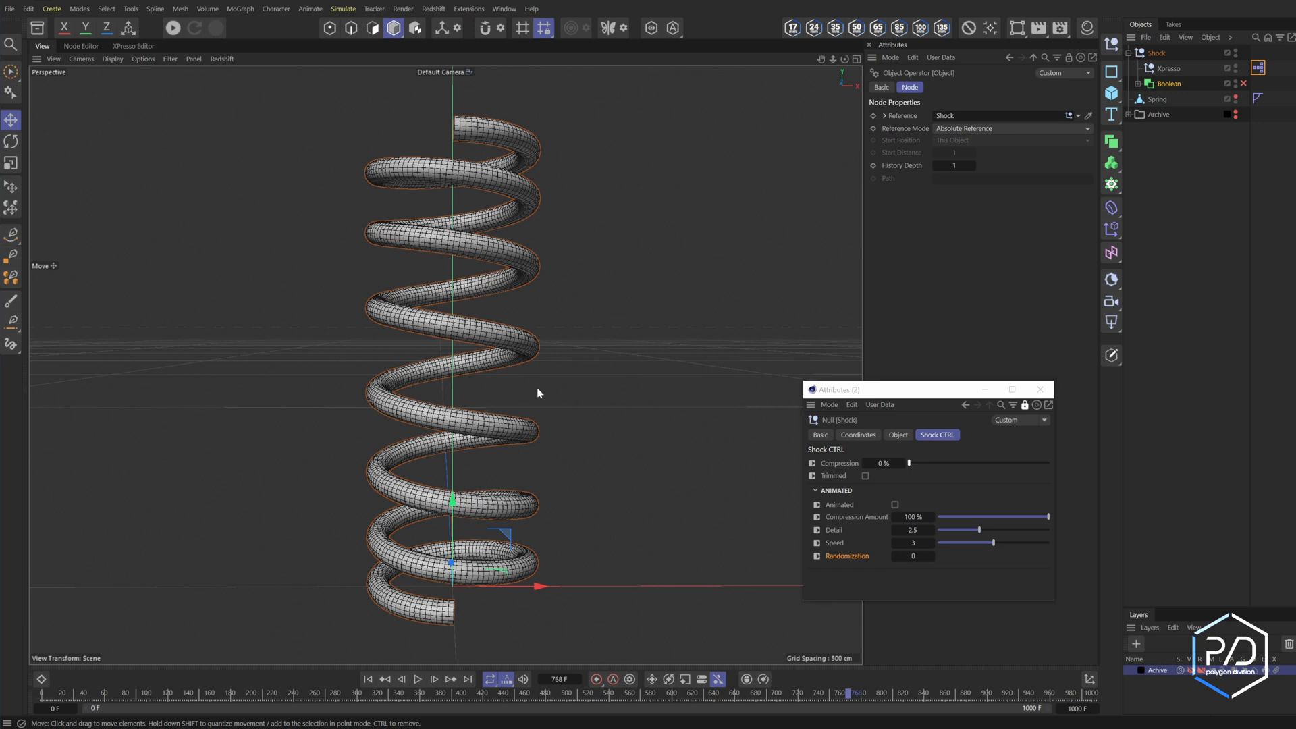
Add a user data entry named Max Compression to the Shock CTRL group, placed directly beneath Compression
click(134, 46)
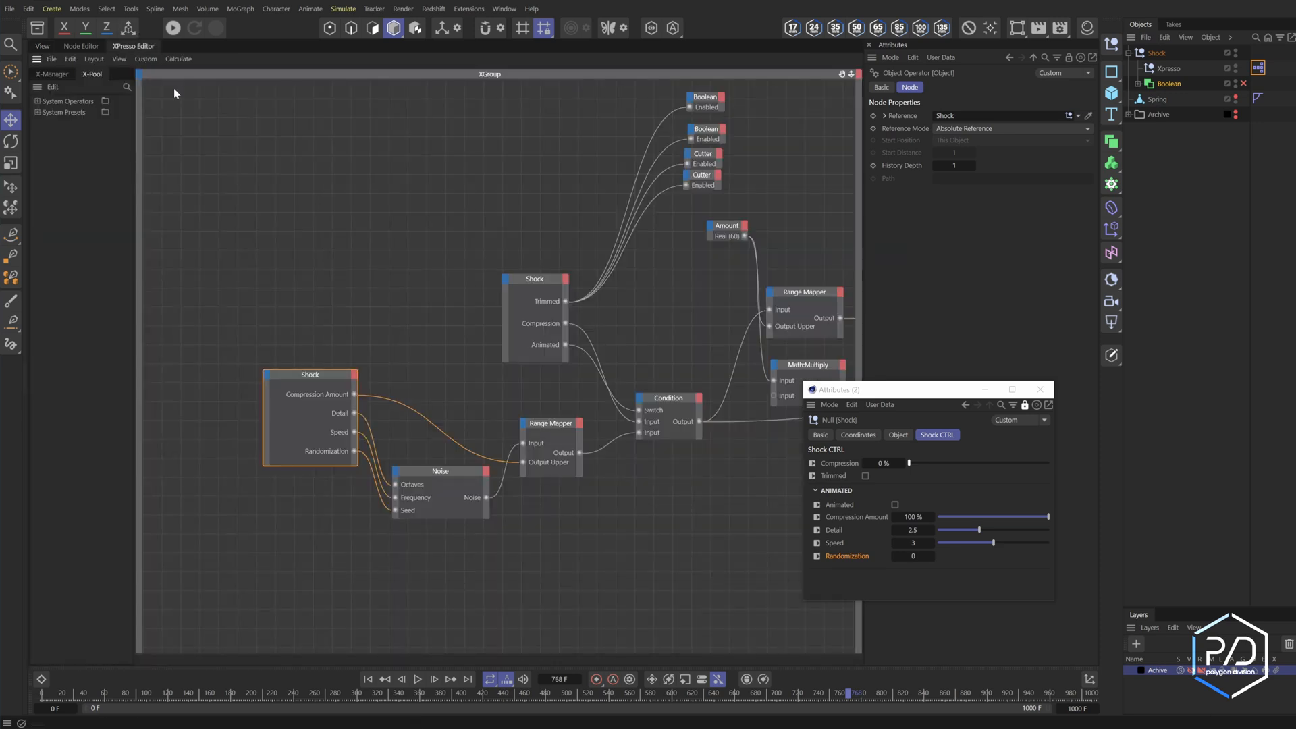
click(727, 238)
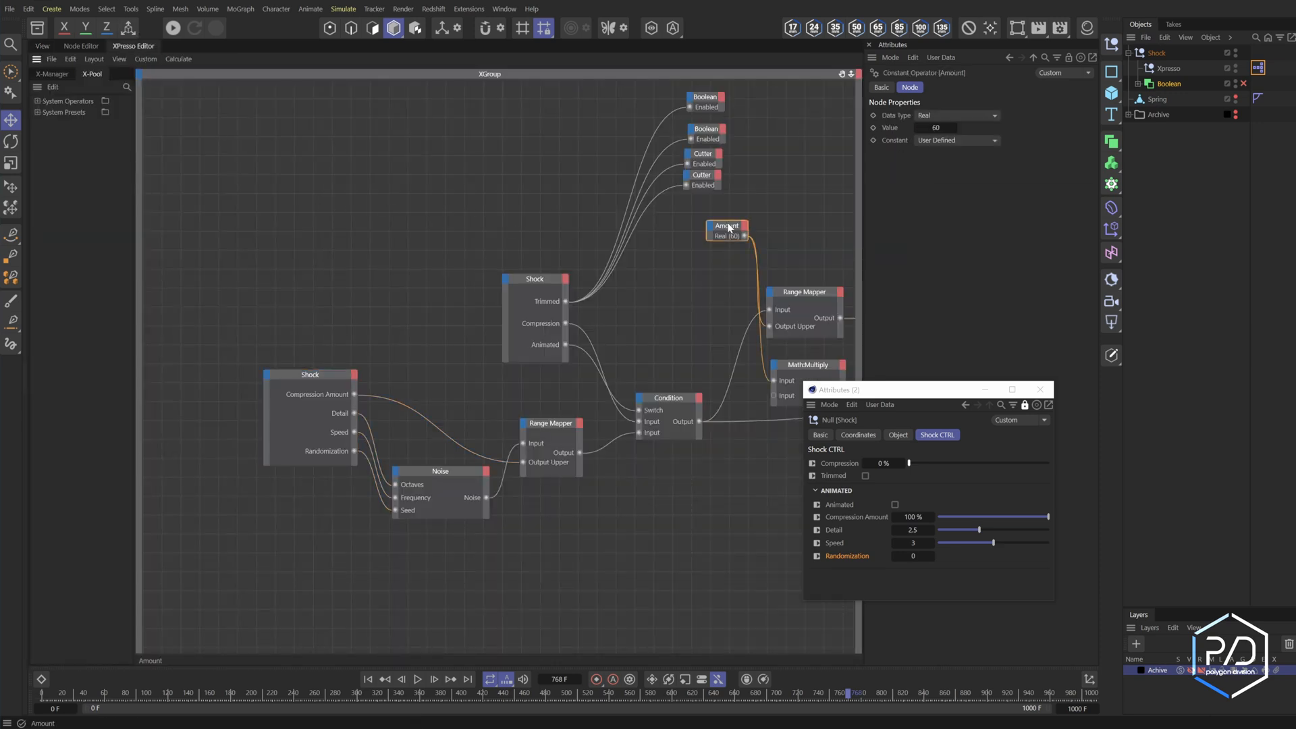
click(880, 405)
click(891, 439)
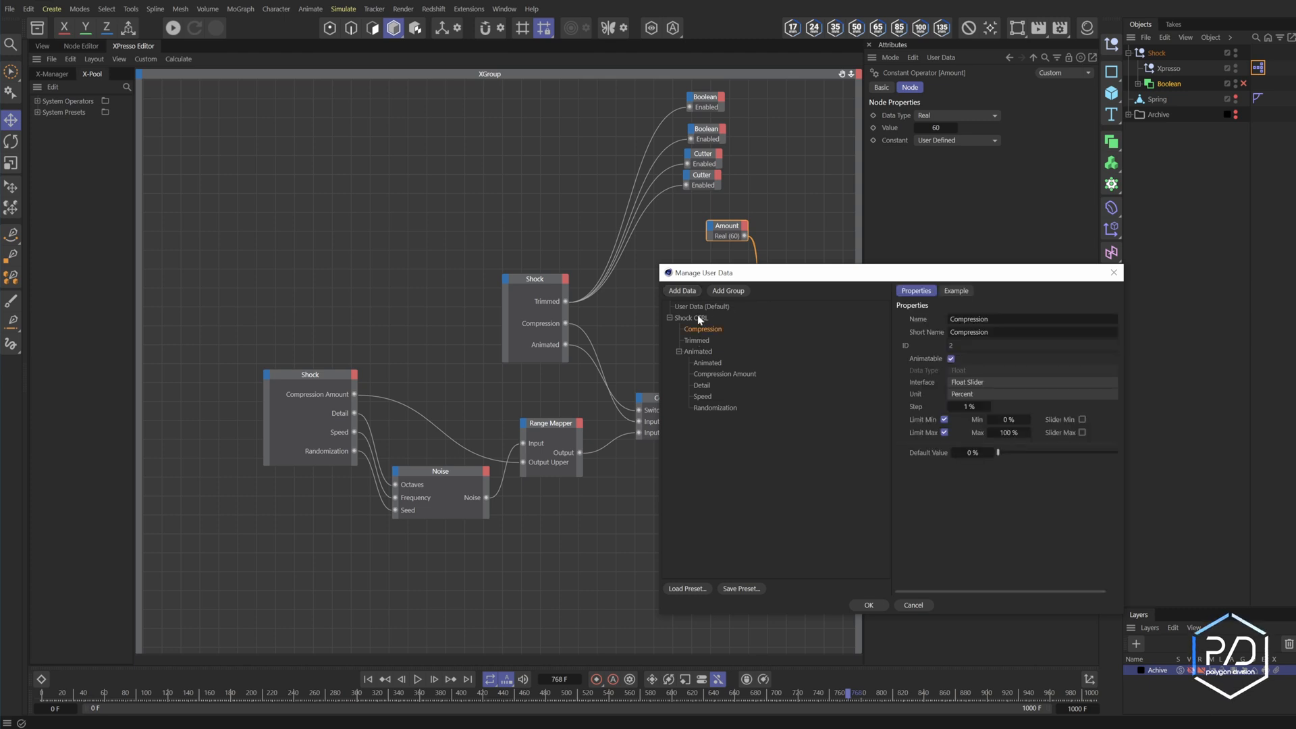
click(679, 351)
click(688, 293)
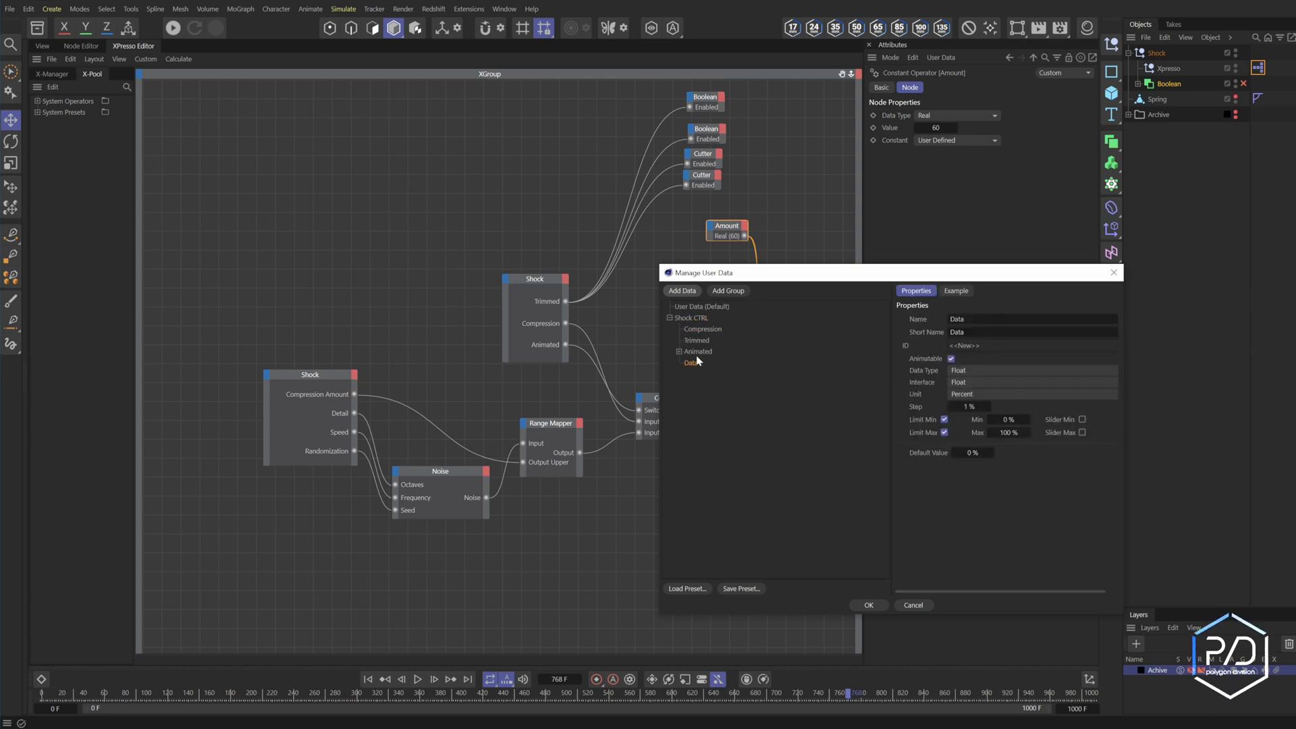
drag(696, 359, 702, 338)
click(926, 318)
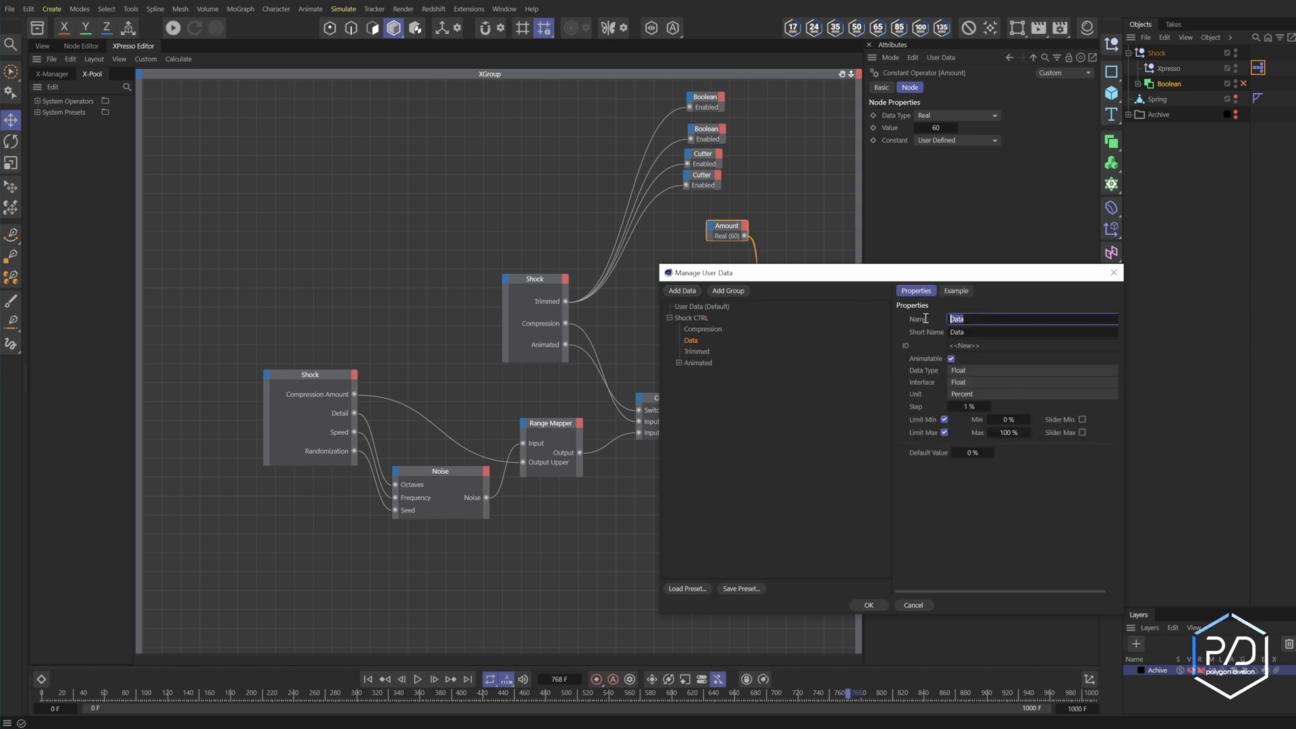
text(Max Compression)
Make Max Compression an Integer with minimum 0, maximum 100 and default value 50, and accept the changes
click(1033, 370)
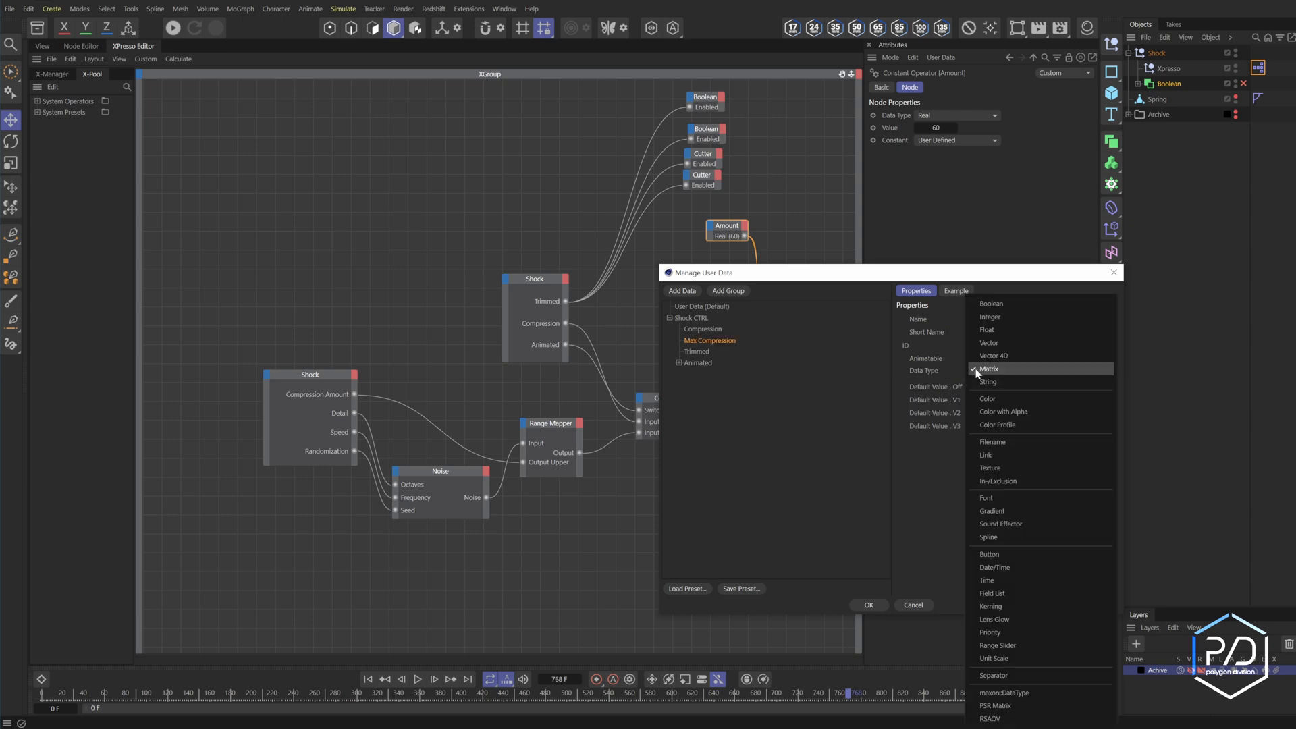
click(994, 382)
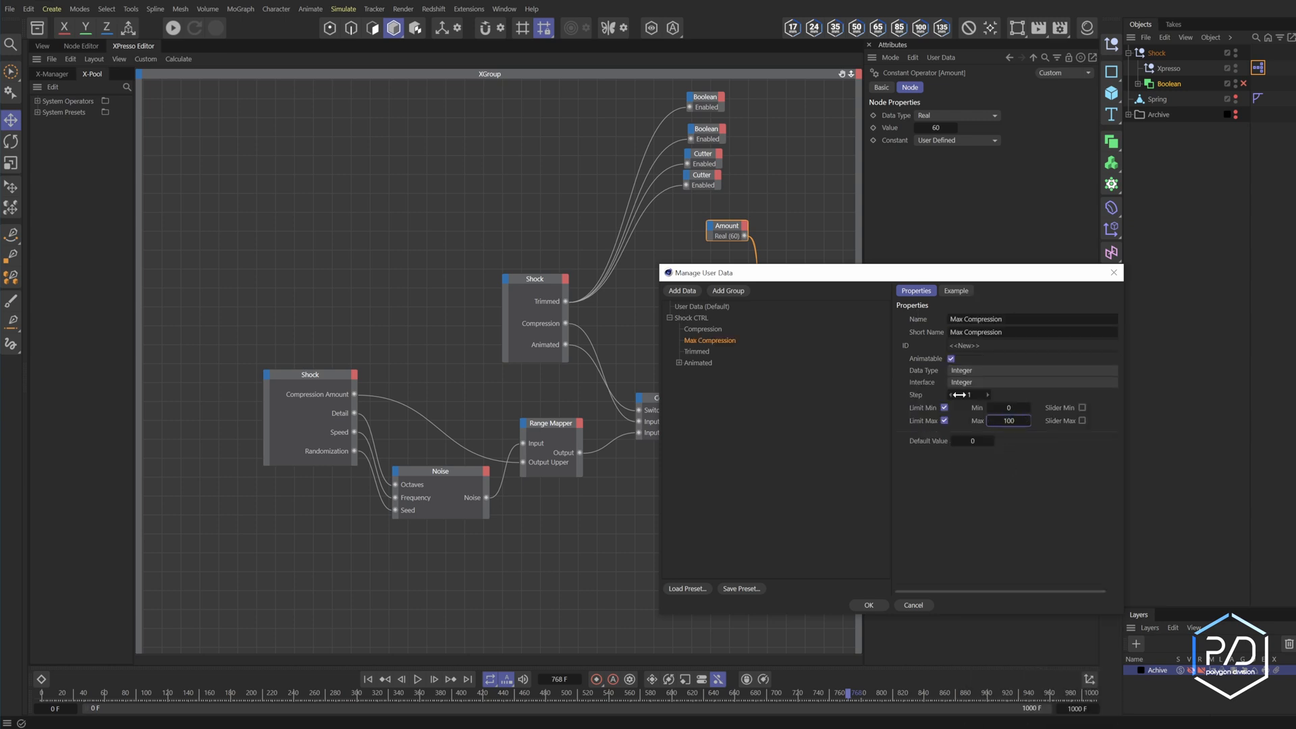
text(50)
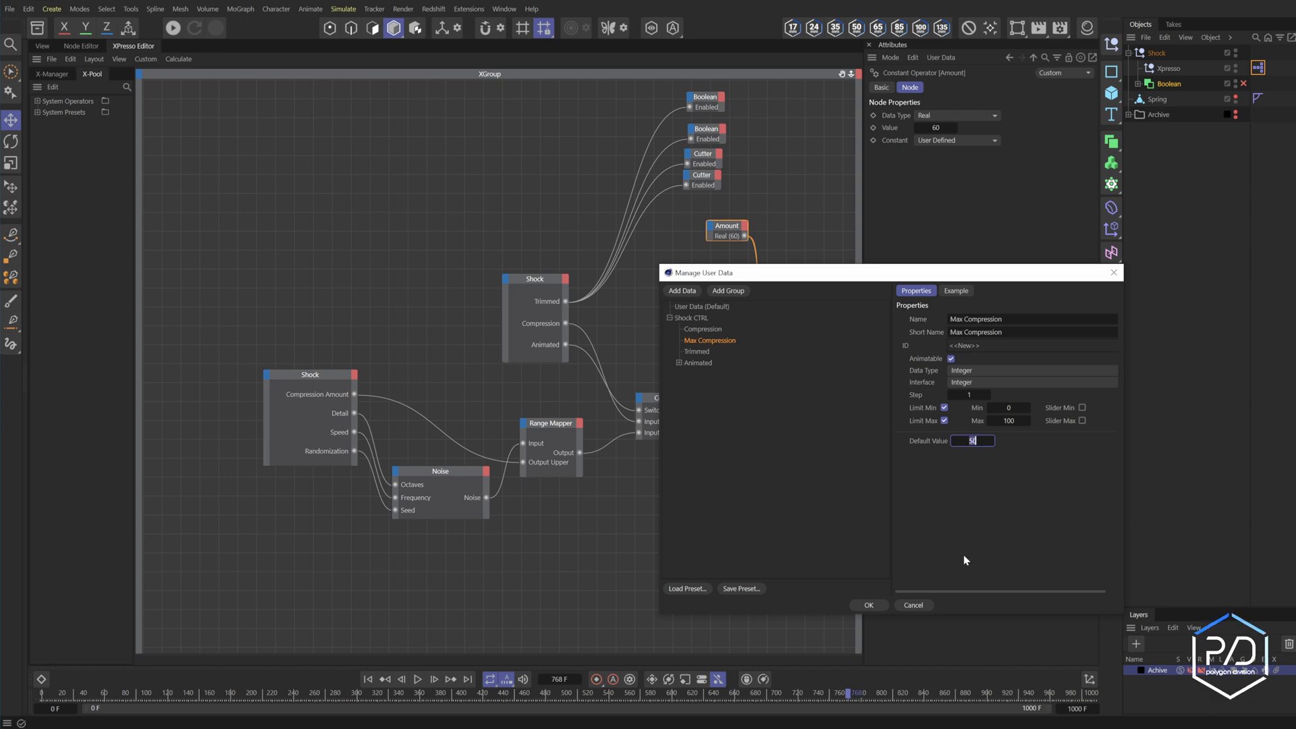
key(Return)
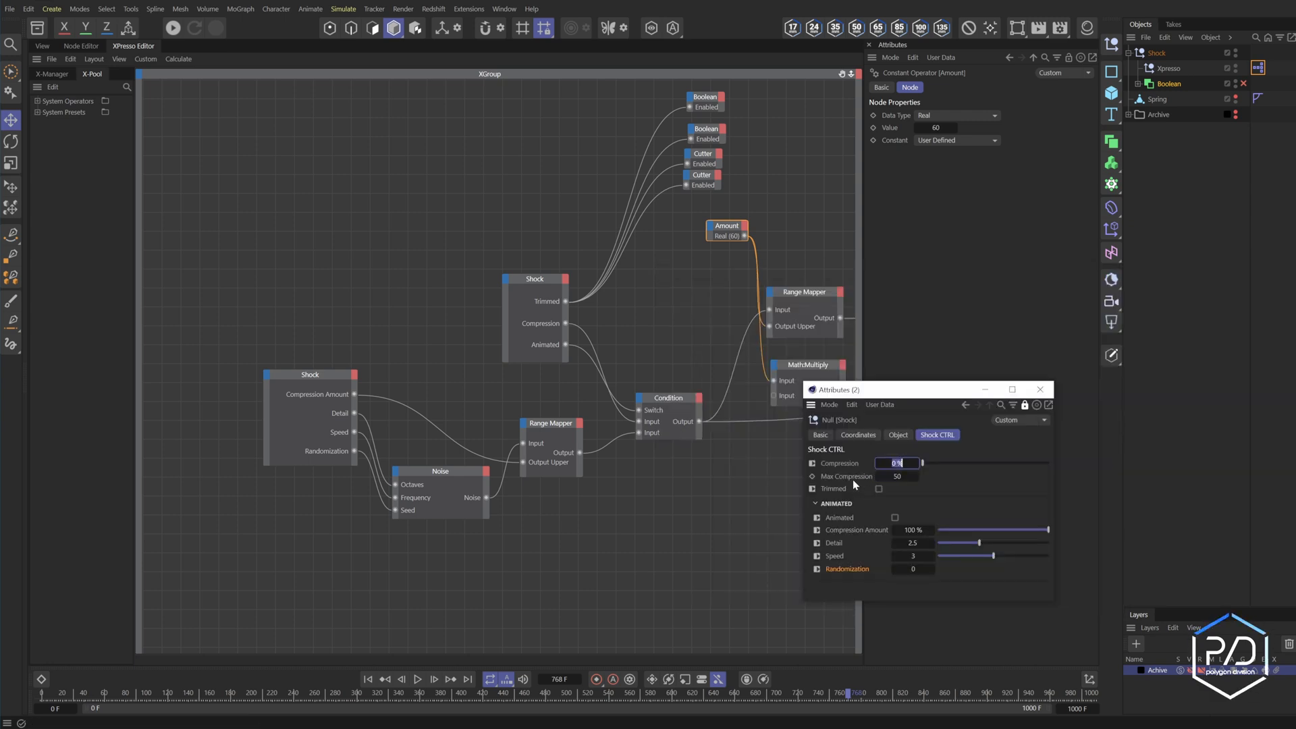
Replace the Amount constant with a Max Compression output on the upper Shock node, wired to Range Mapper's Output Upper and Math:Multiply's first input
drag(850, 478, 580, 298)
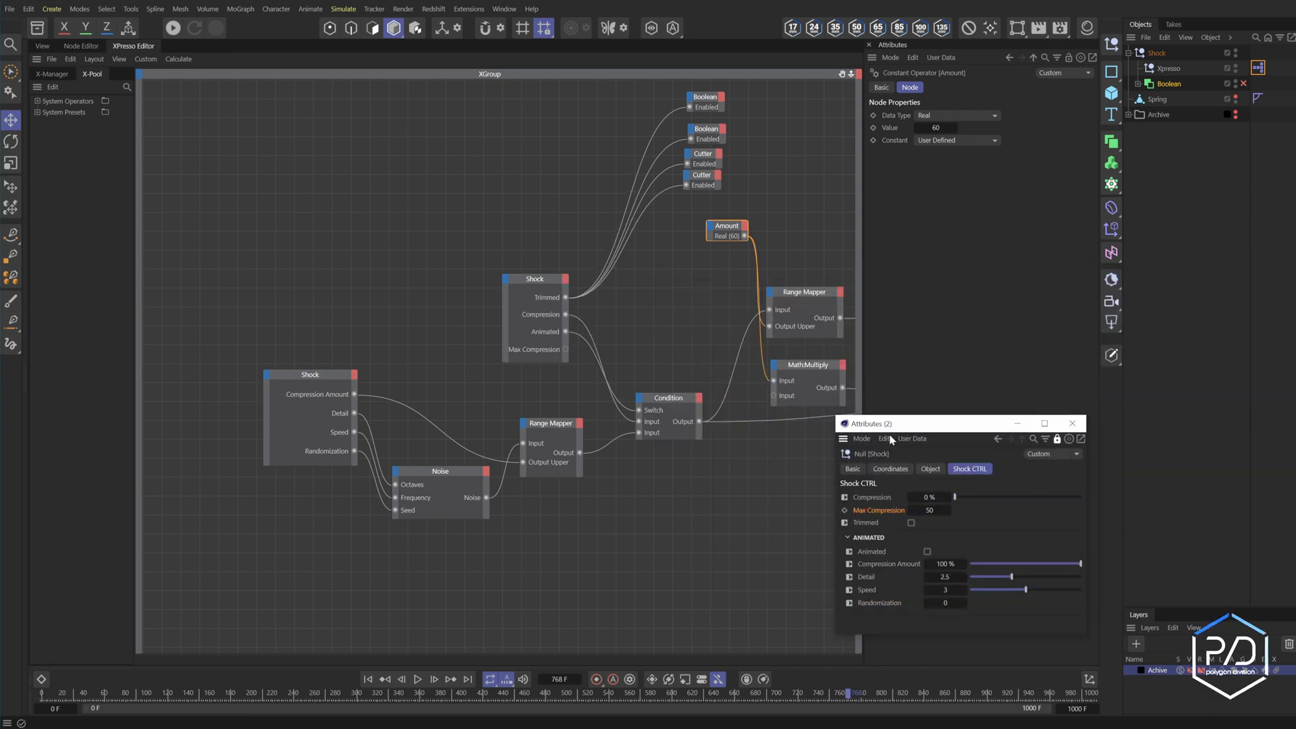
drag(727, 225, 665, 249)
drag(566, 349, 769, 326)
drag(565, 349, 775, 380)
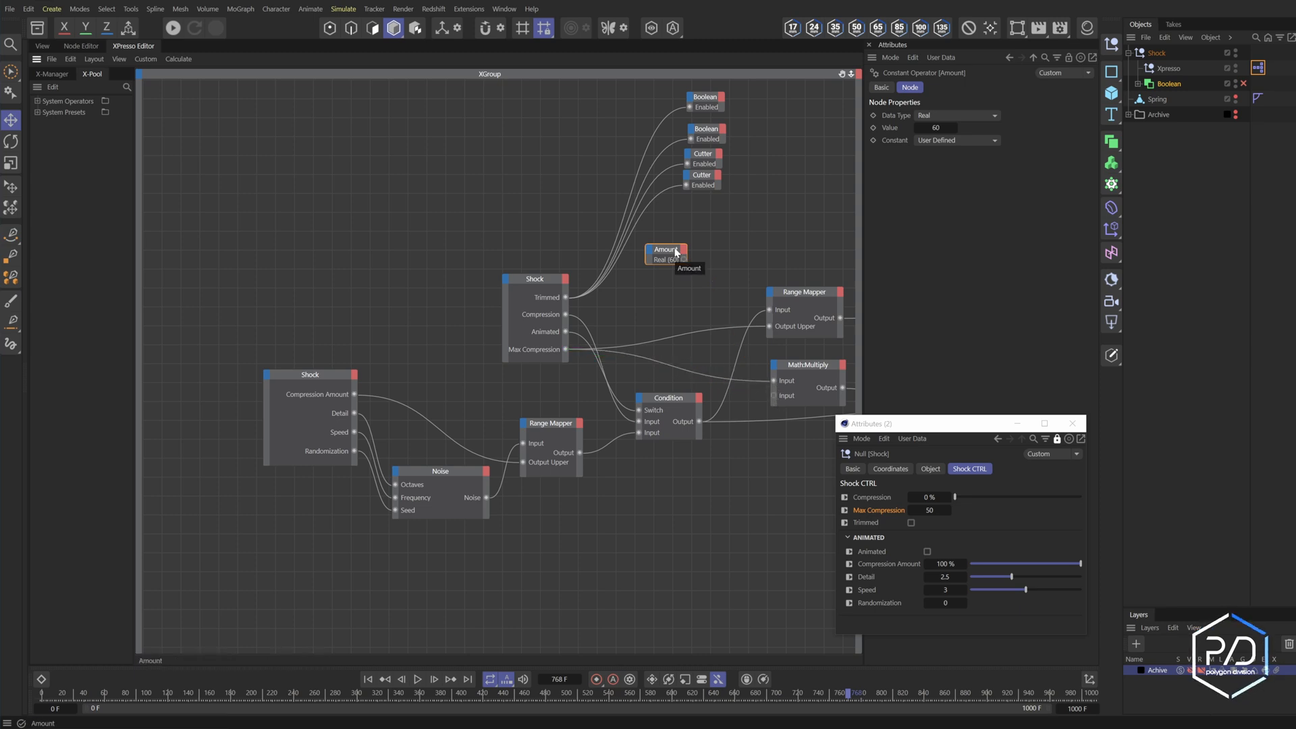
key(Delete)
middle_drag(677, 251, 517, 233)
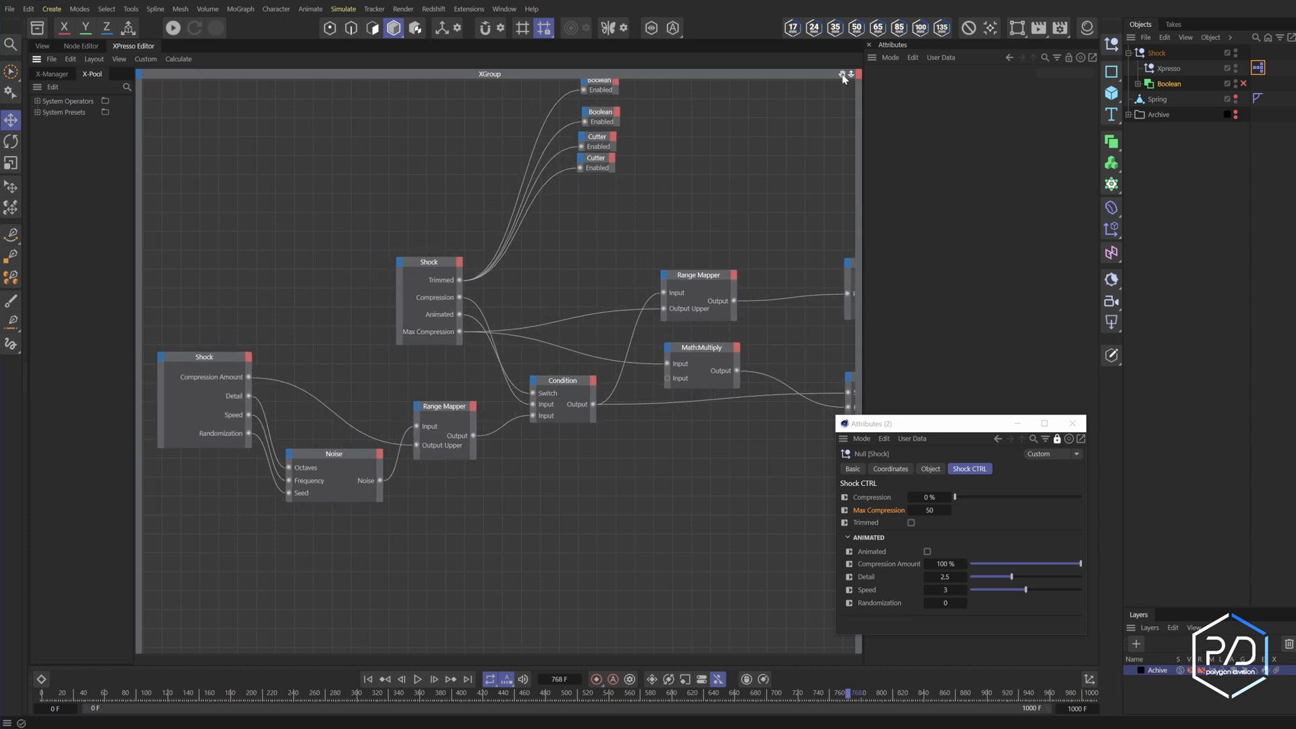
Play the animation in the viewport with Animated enabled and set Max Compression to 85
click(42, 45)
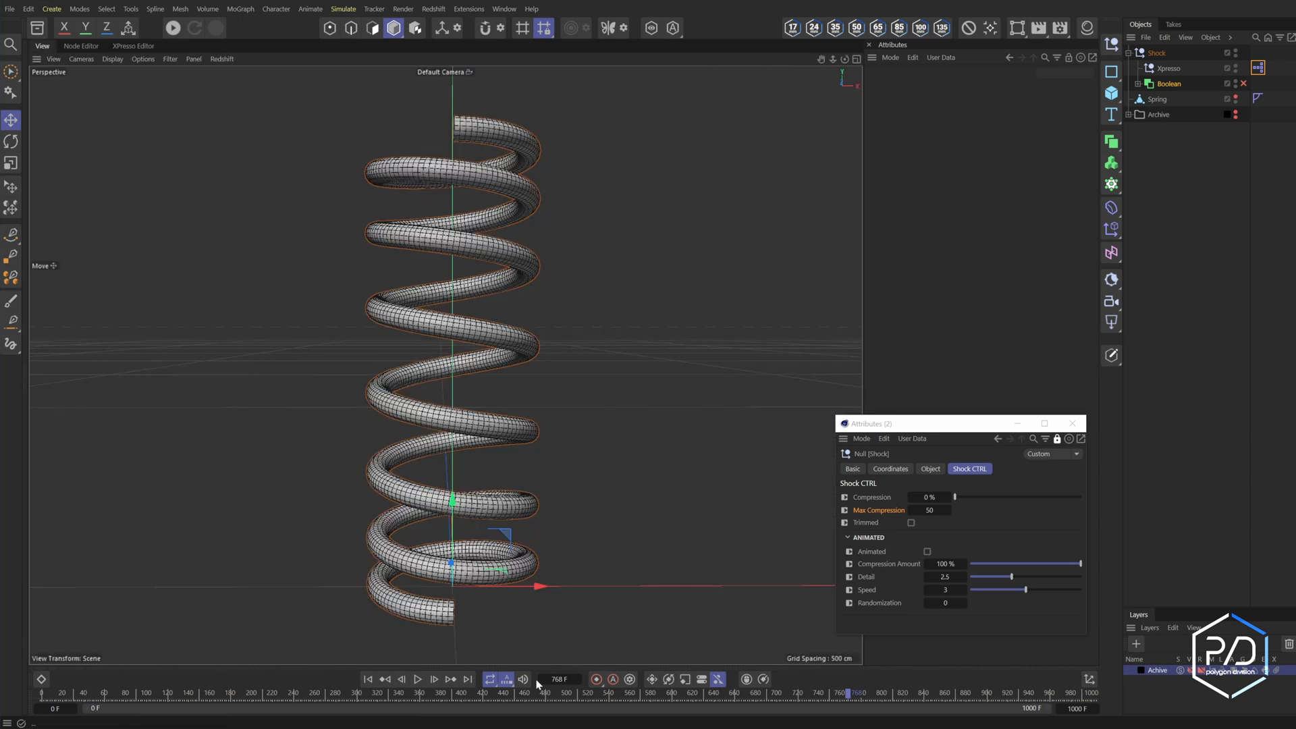
click(416, 679)
click(926, 551)
click(929, 510)
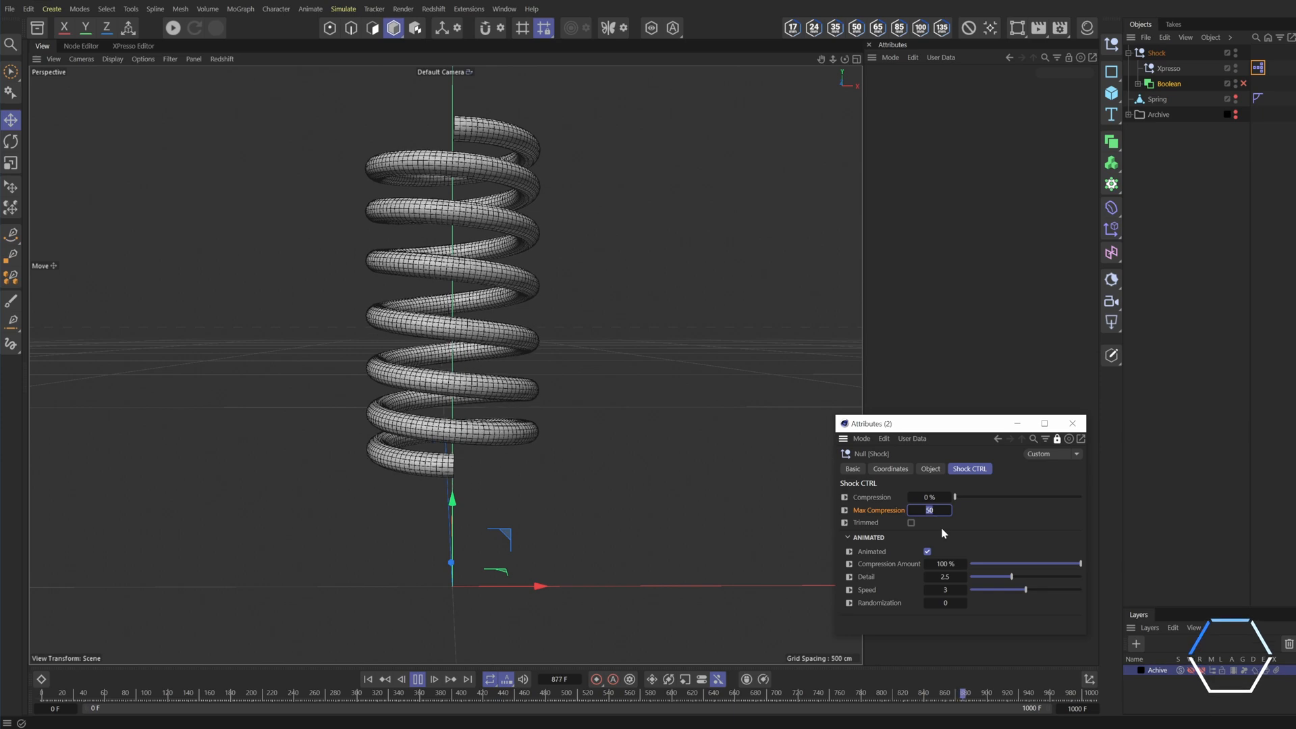
text(85)
key(Return)
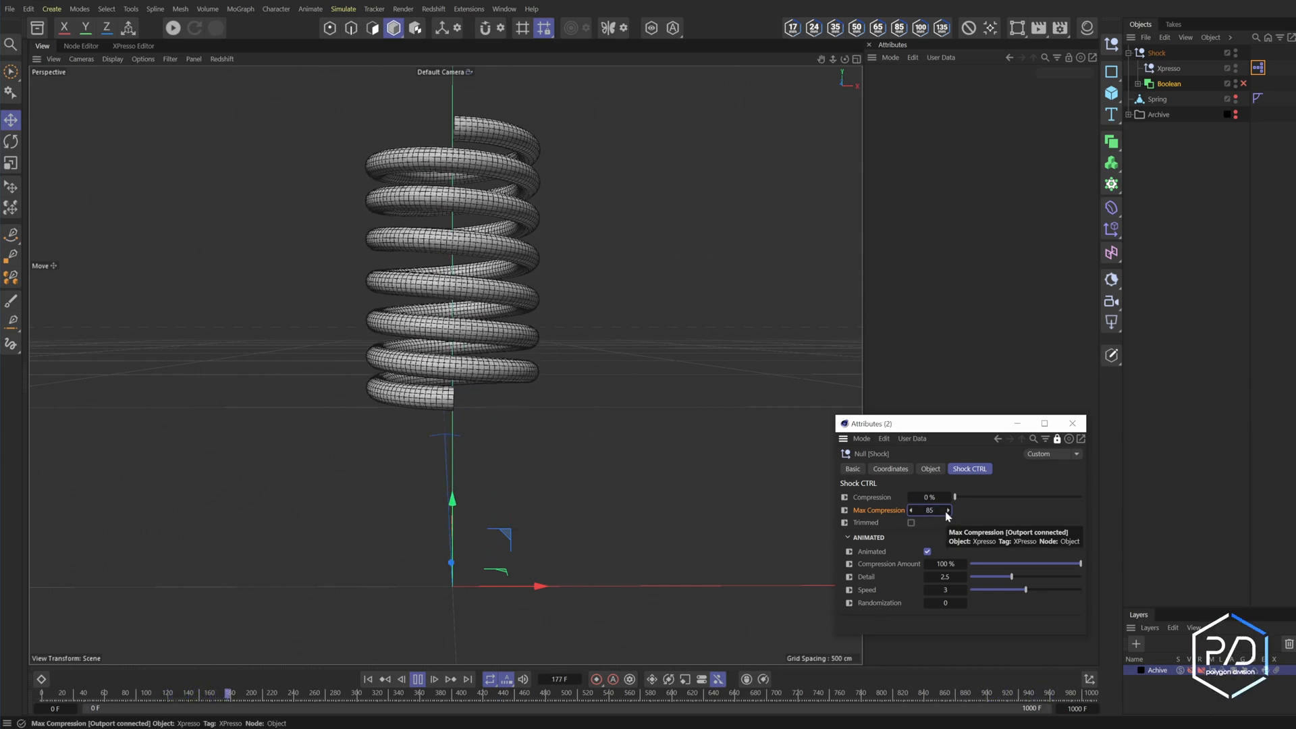
Disable Animated, raise Compression to 100% and lower Max Compression to 65
click(927, 552)
drag(955, 497, 1086, 524)
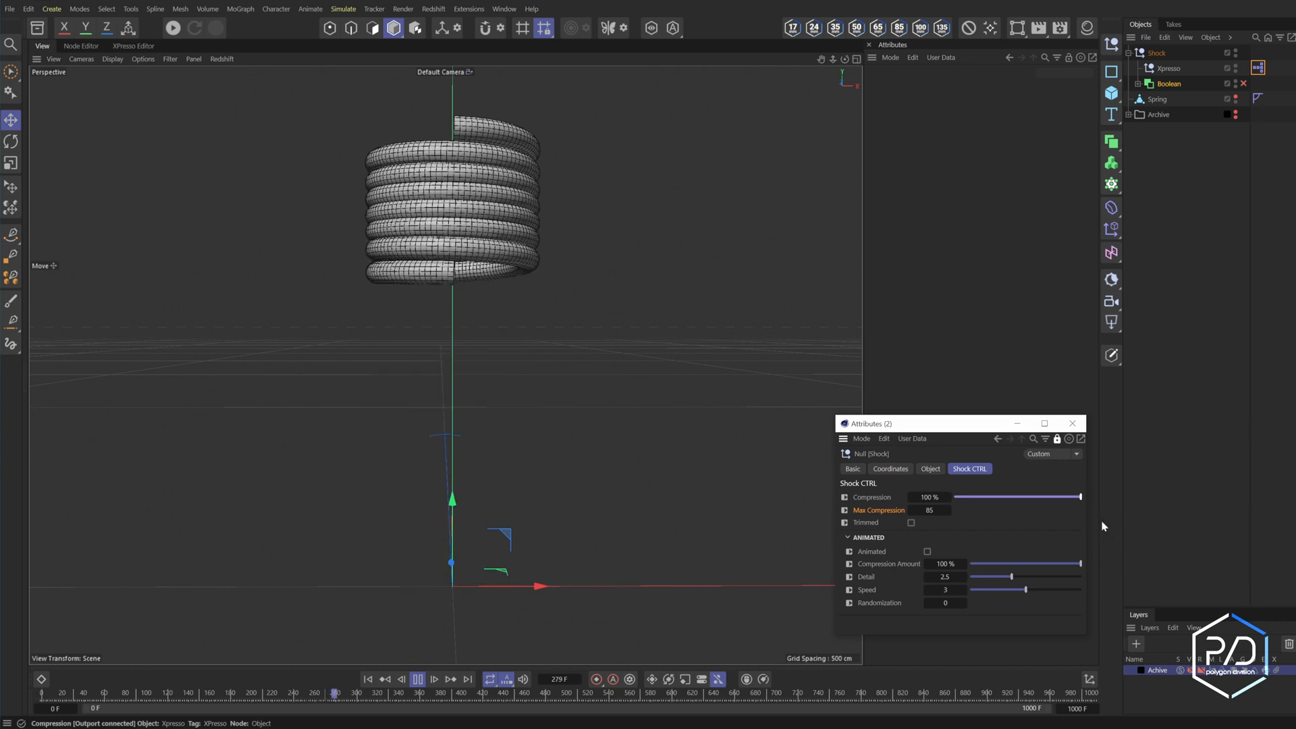
scroll(911, 511, down, 18)
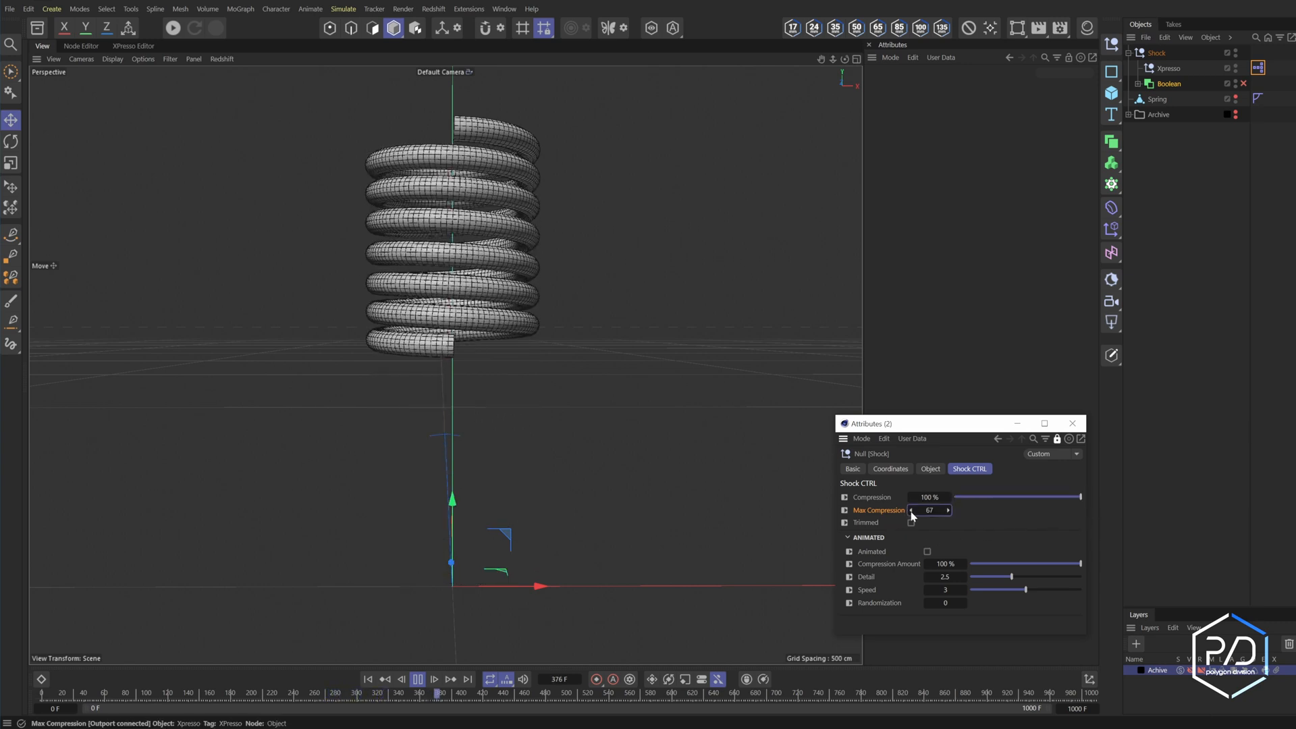
scroll(912, 515, down, 2)
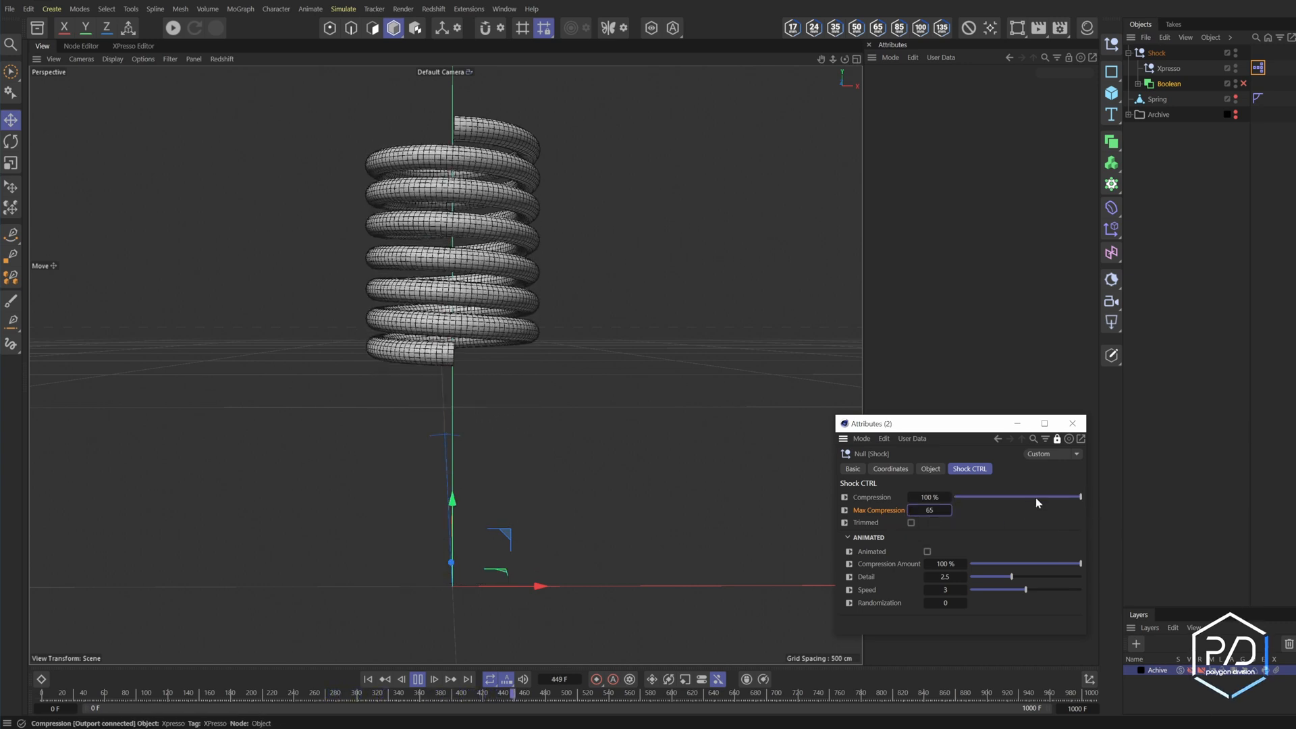
Return Compression to 0%, enable Trimmed, test the compression on the trimmed spring and stop the playback
drag(1037, 503, 944, 494)
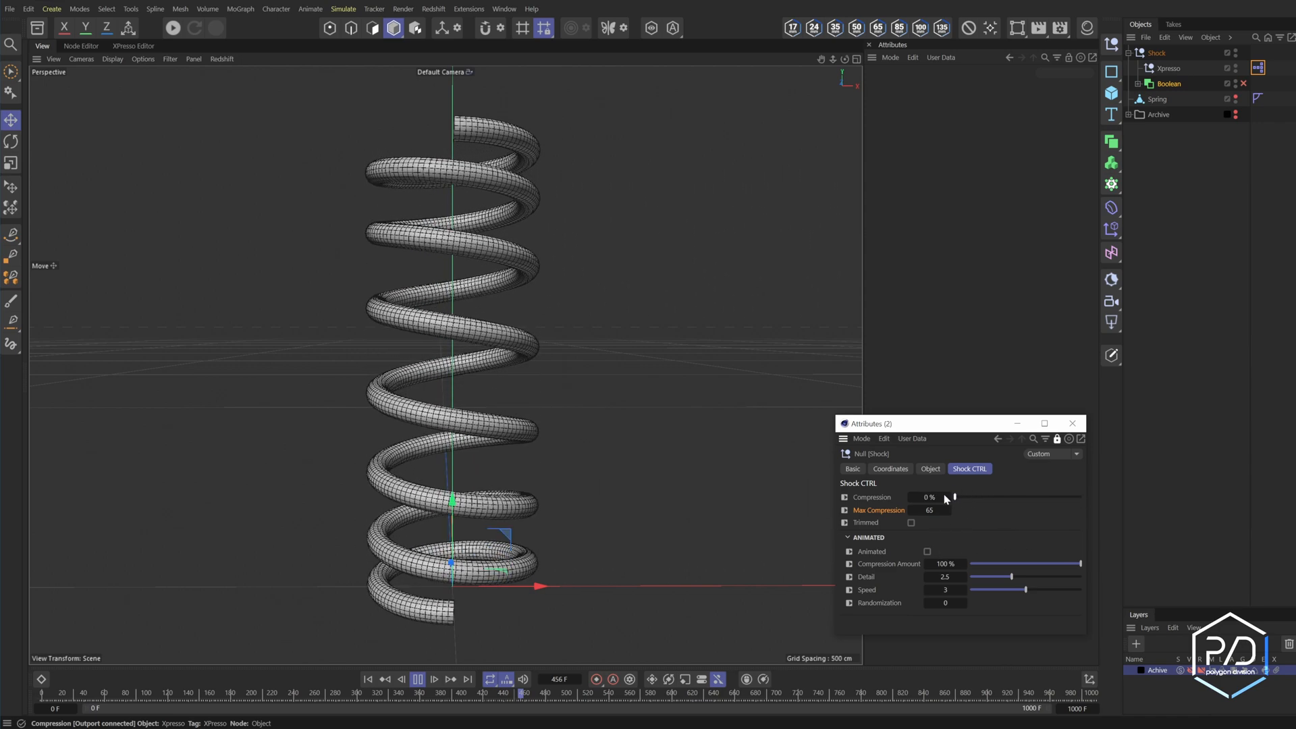
click(911, 523)
drag(1093, 536, 906, 519)
click(417, 679)
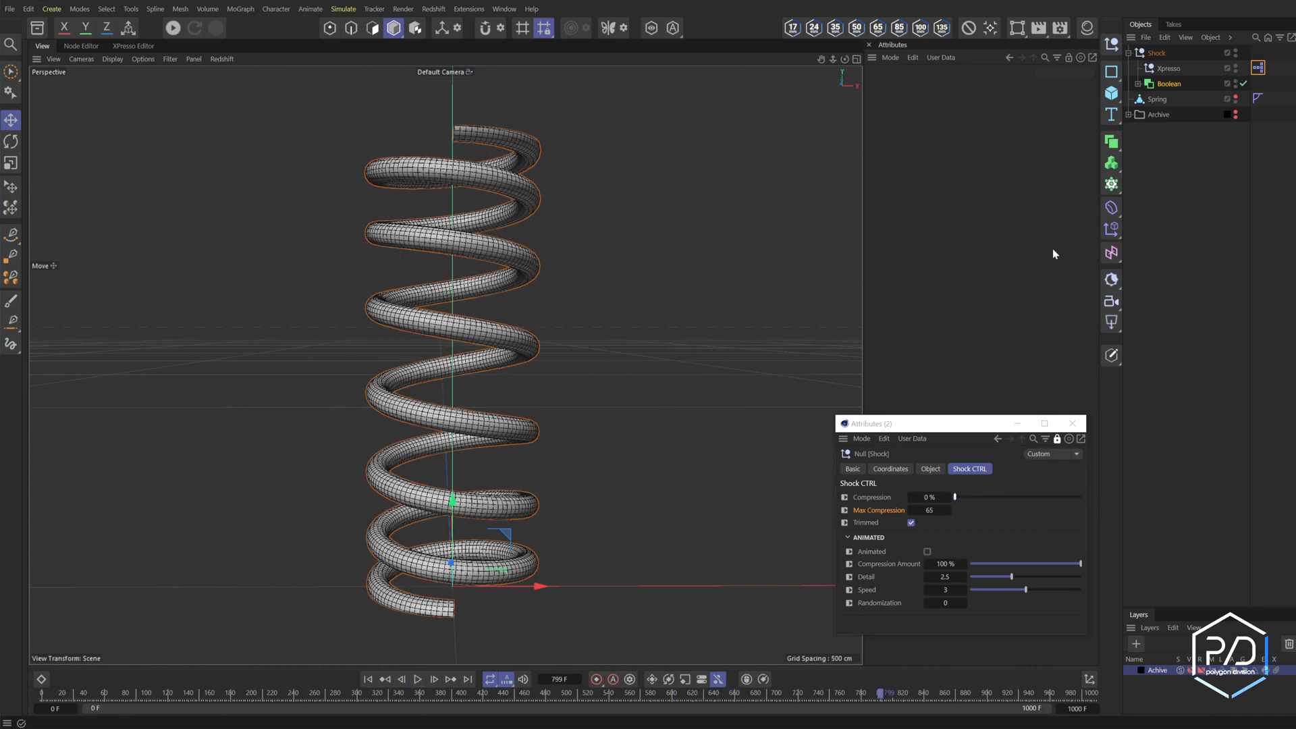
Try to add the Linear Field to the XPresso graph as a node with a Spline input for its contour curve
click(1137, 84)
click(1166, 129)
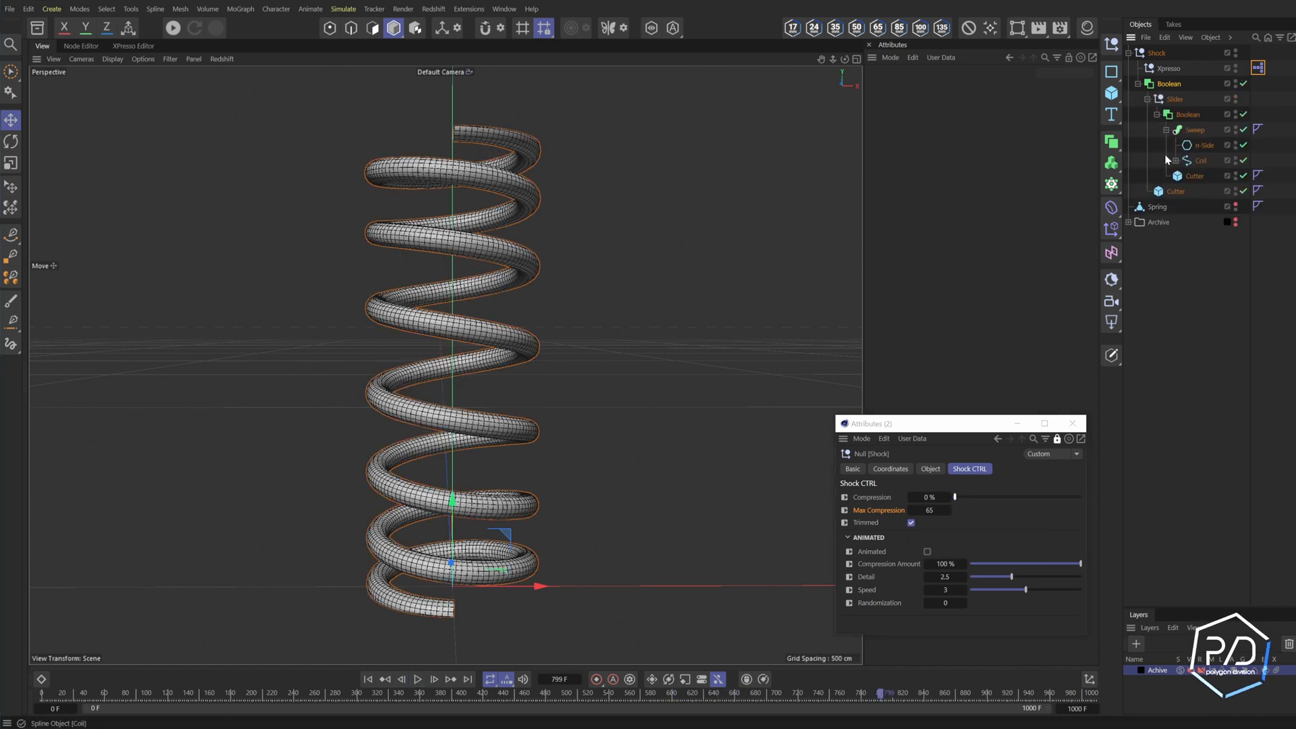
click(1175, 161)
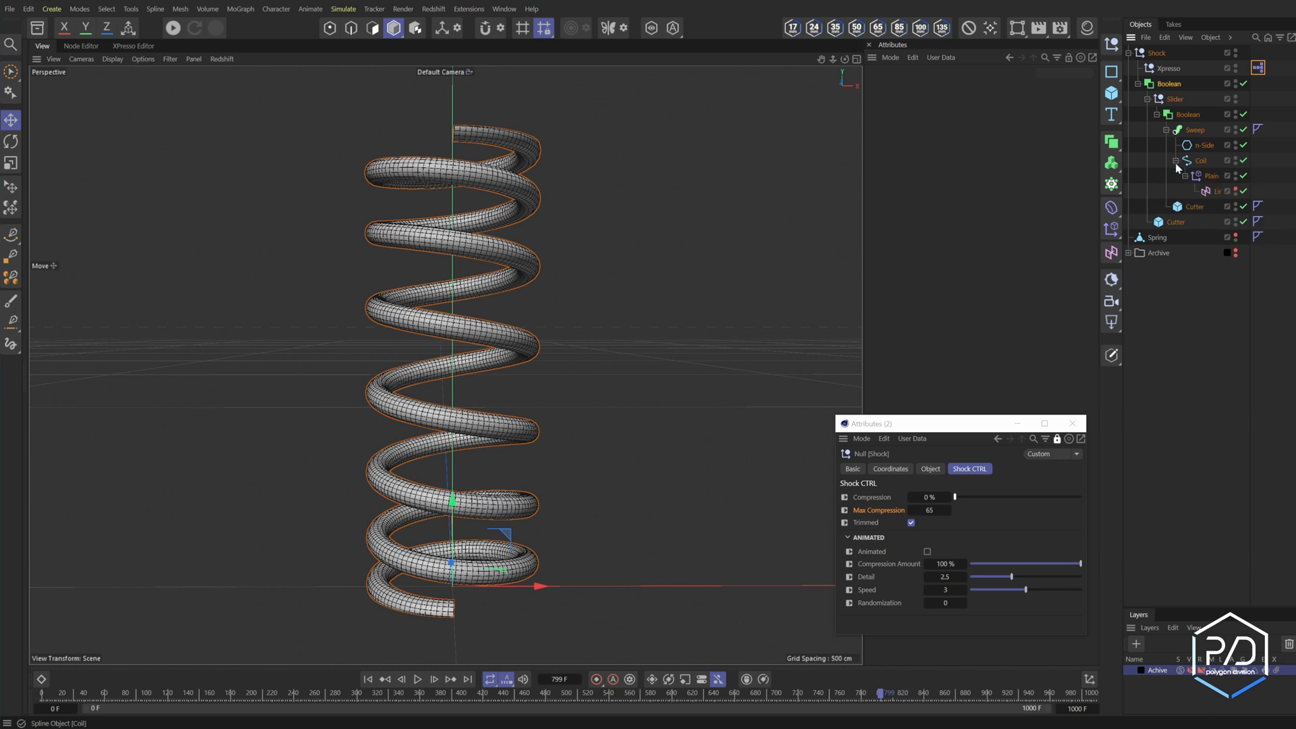
click(1215, 191)
drag(950, 423, 684, 303)
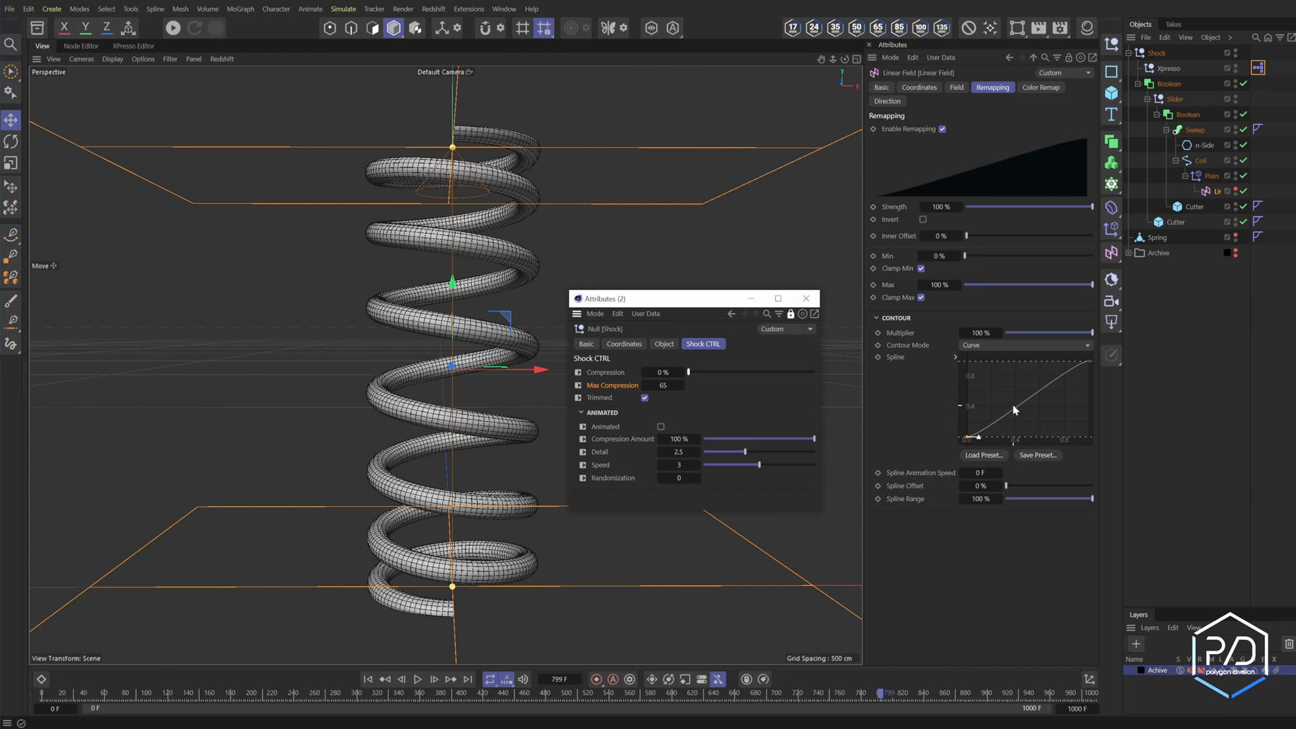
click(897, 360)
click(134, 45)
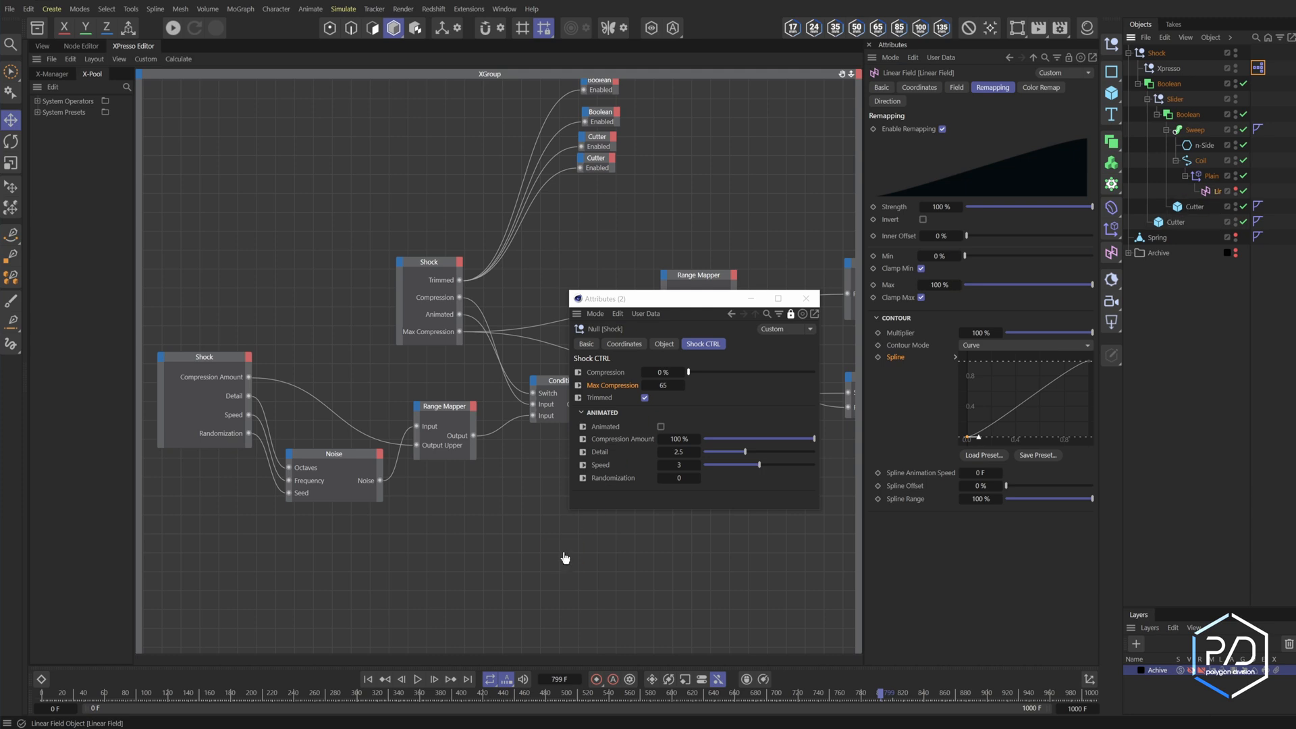
drag(566, 557, 564, 555)
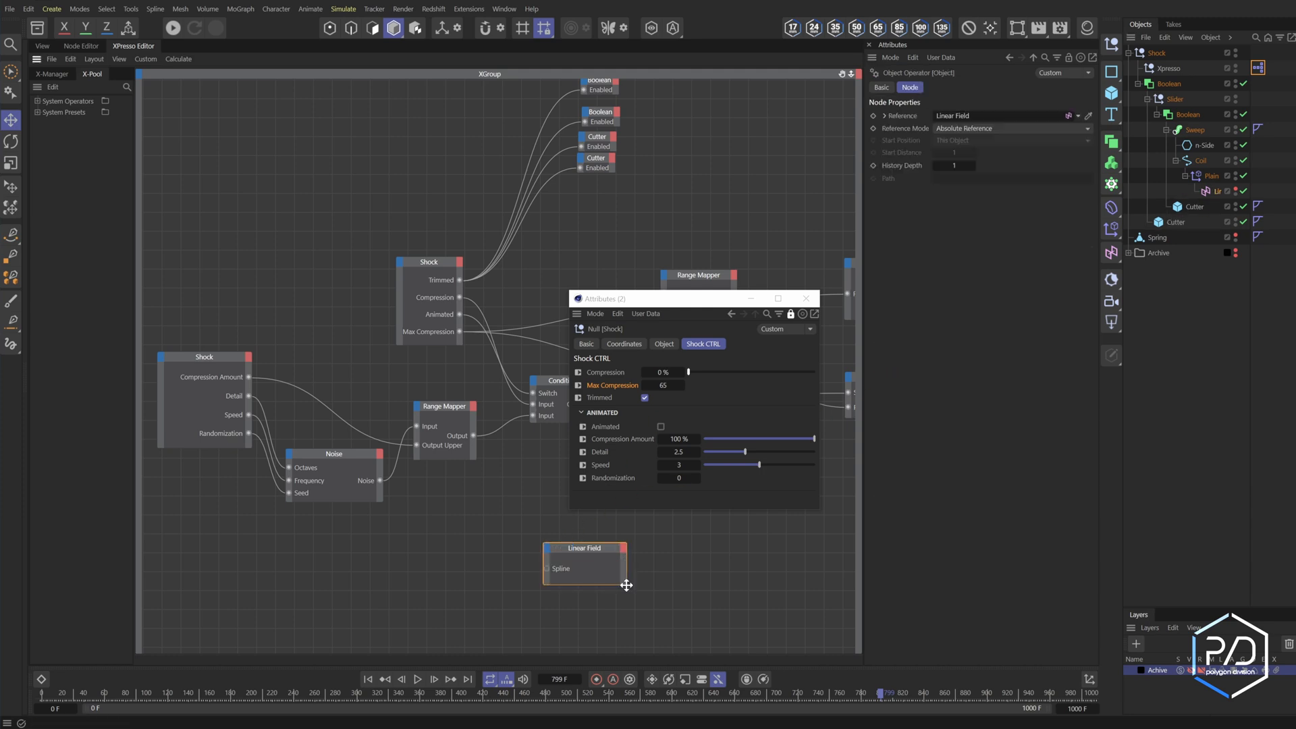
click(645, 313)
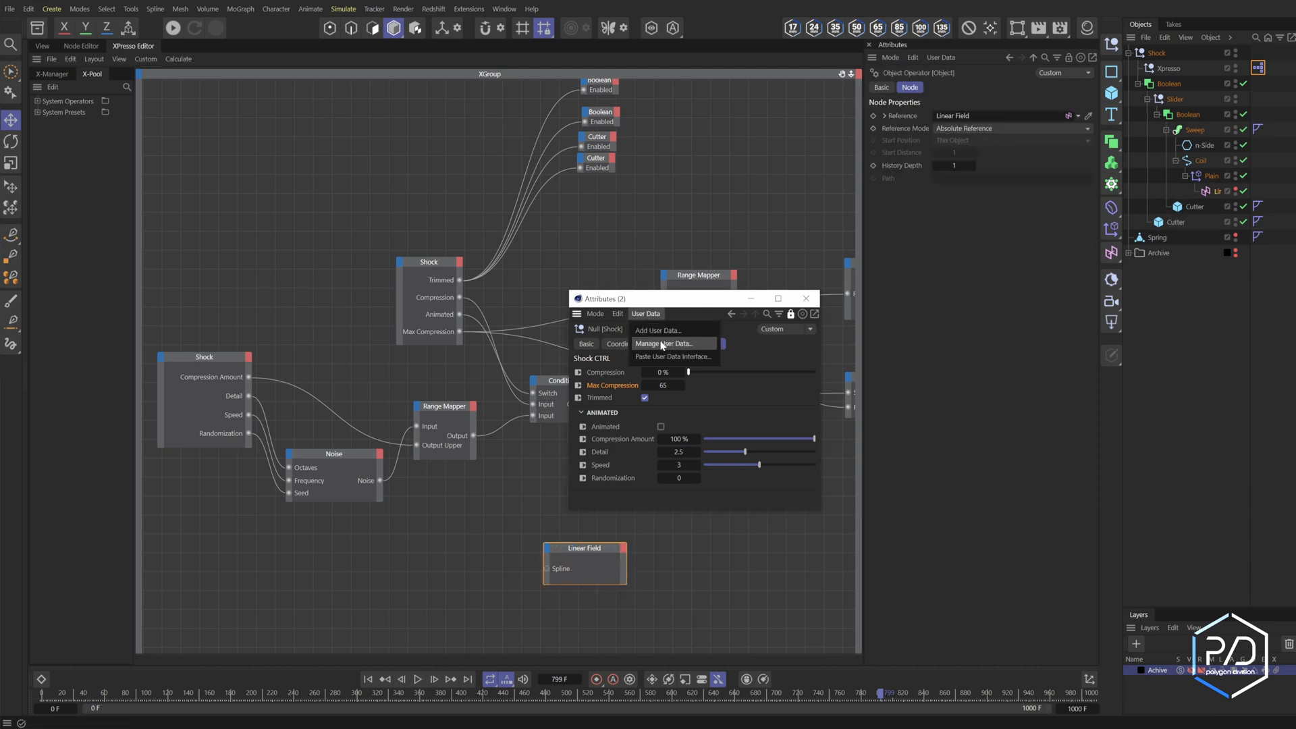
click(685, 298)
click(703, 616)
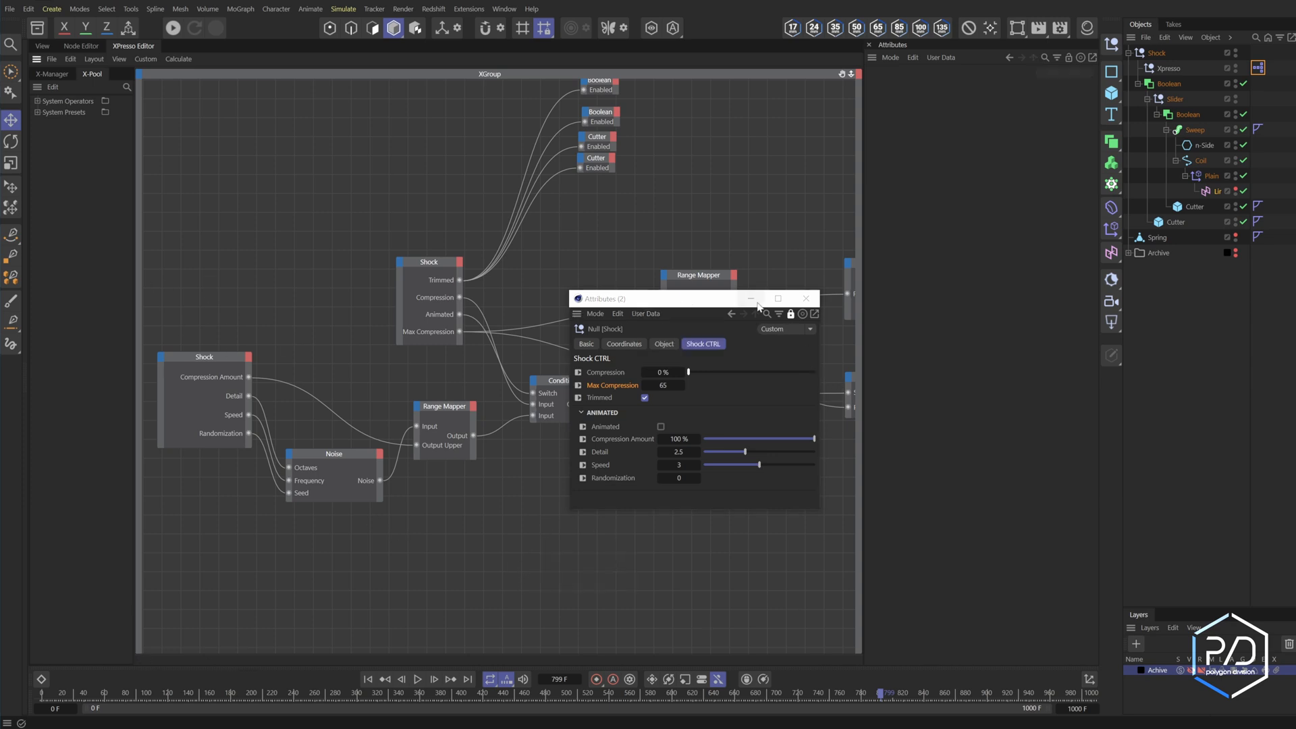
drag(714, 304, 724, 362)
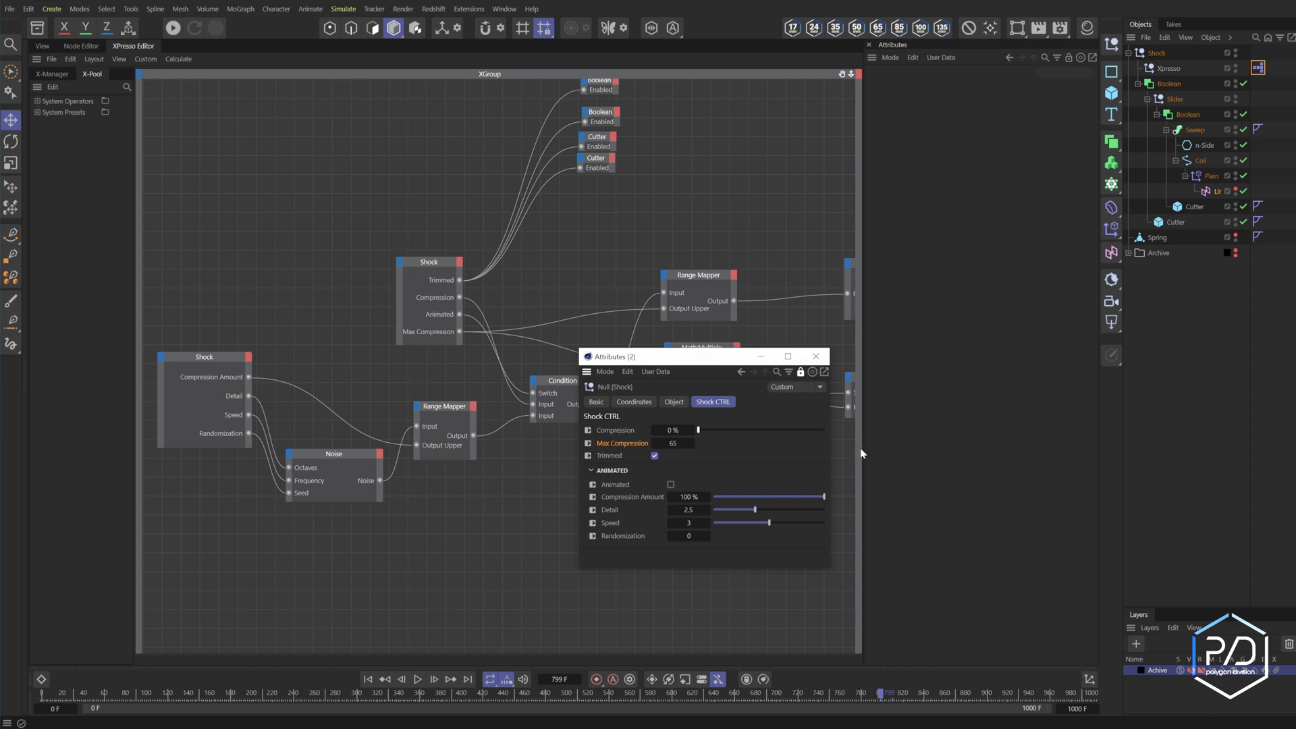
Review the Linear Field's contour curve in its remapping settings, then collapse the Boolean hierarchy
click(1216, 191)
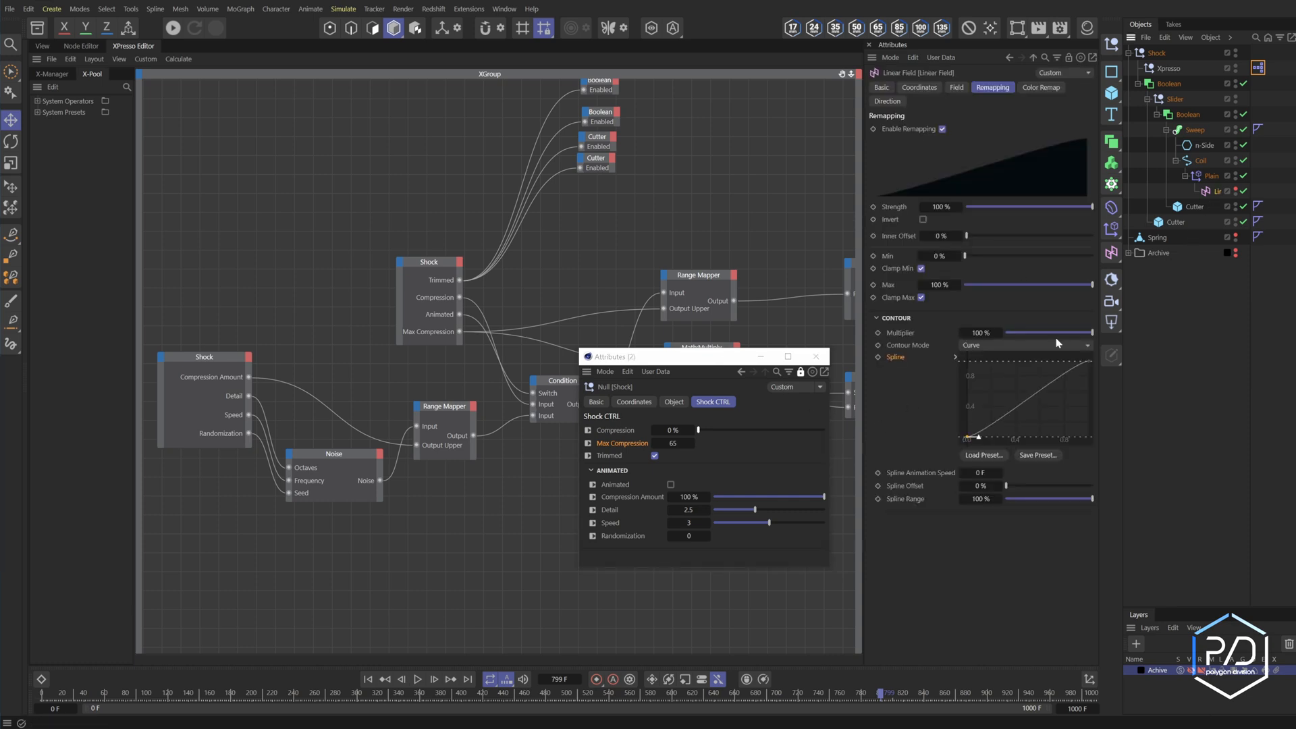
click(41, 45)
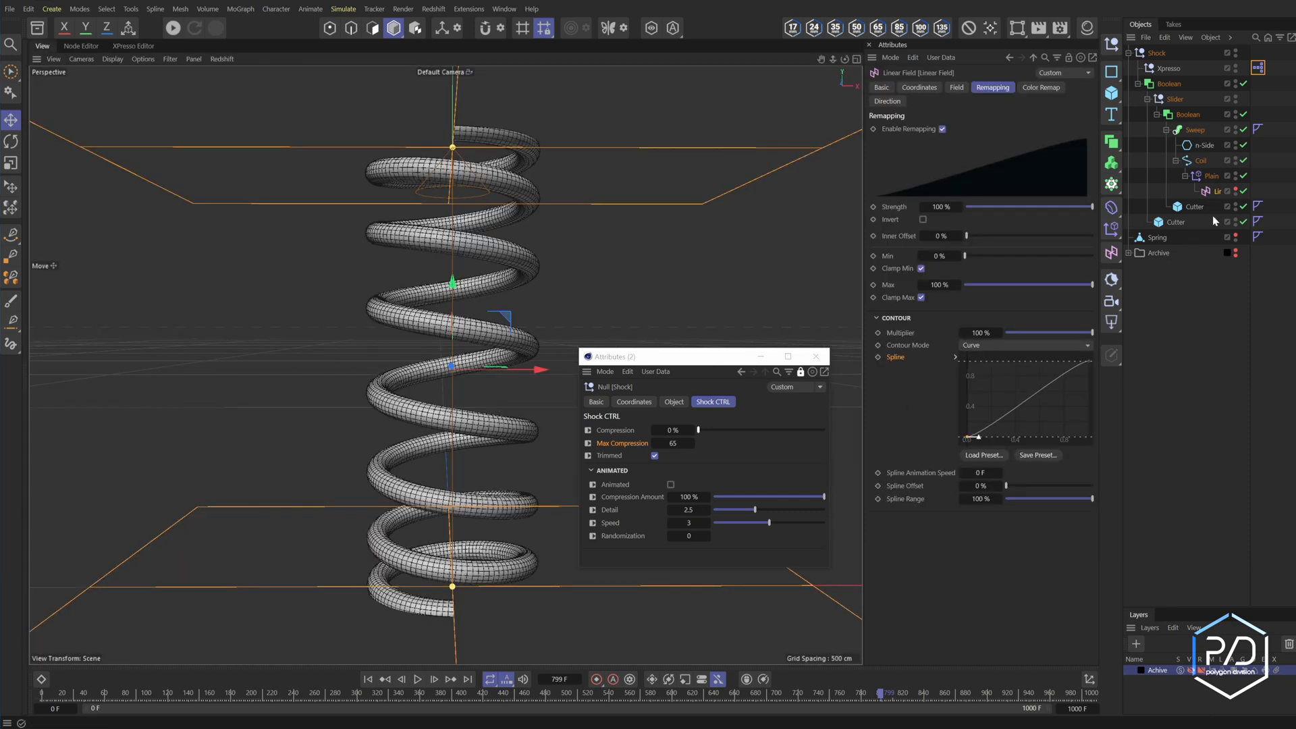
click(1139, 73)
click(1138, 84)
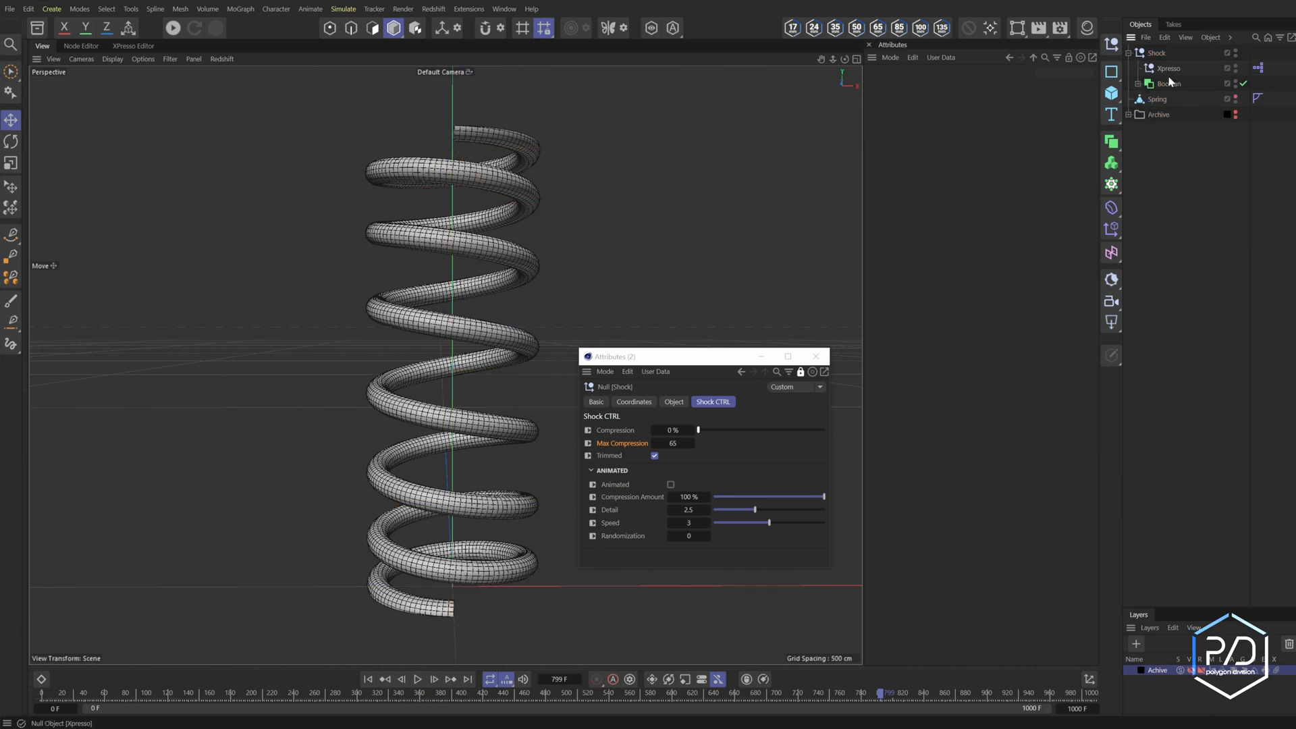
Raise the Shock null along Y so the trimmed spring's base sits at ground level, with Compression at 0%
click(1153, 53)
click(935, 88)
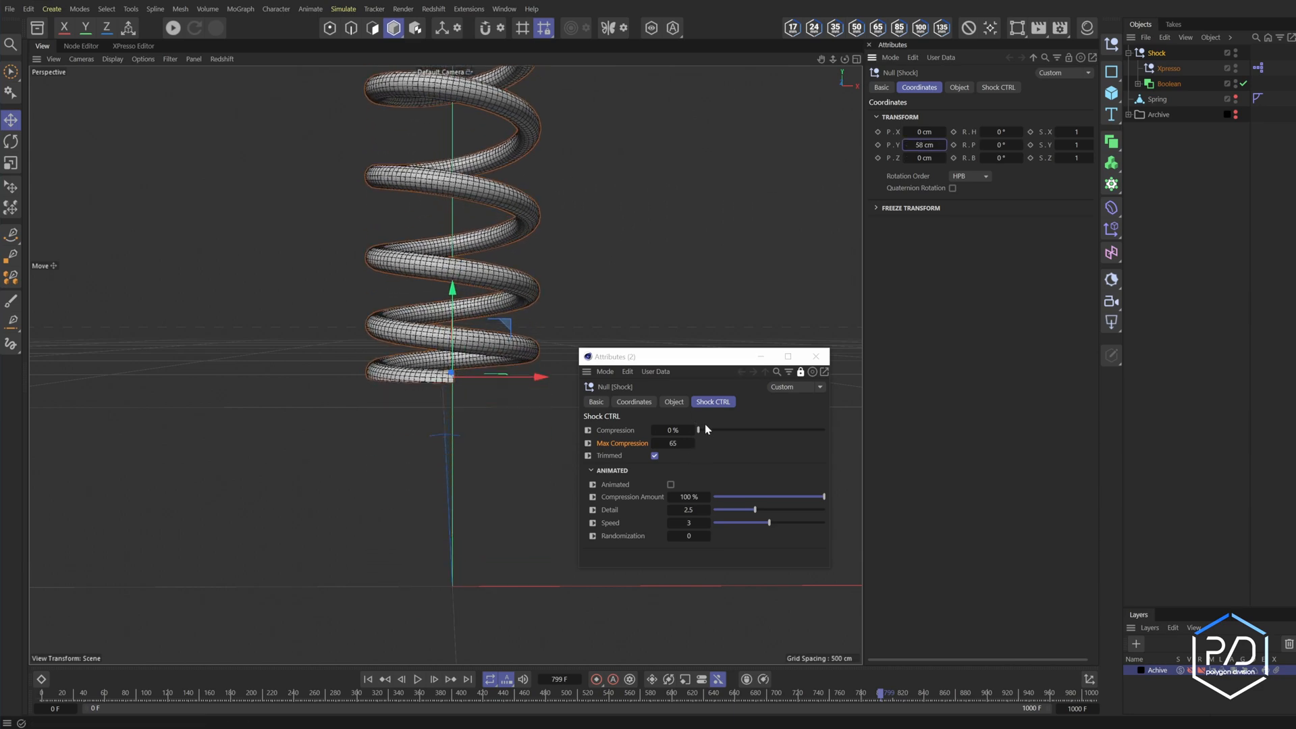
mouse_move(700, 429)
mouse_down()
mouse_move(775, 434)
mouse_move(698, 430)
mouse_up()
scroll(920, 145, down, 5)
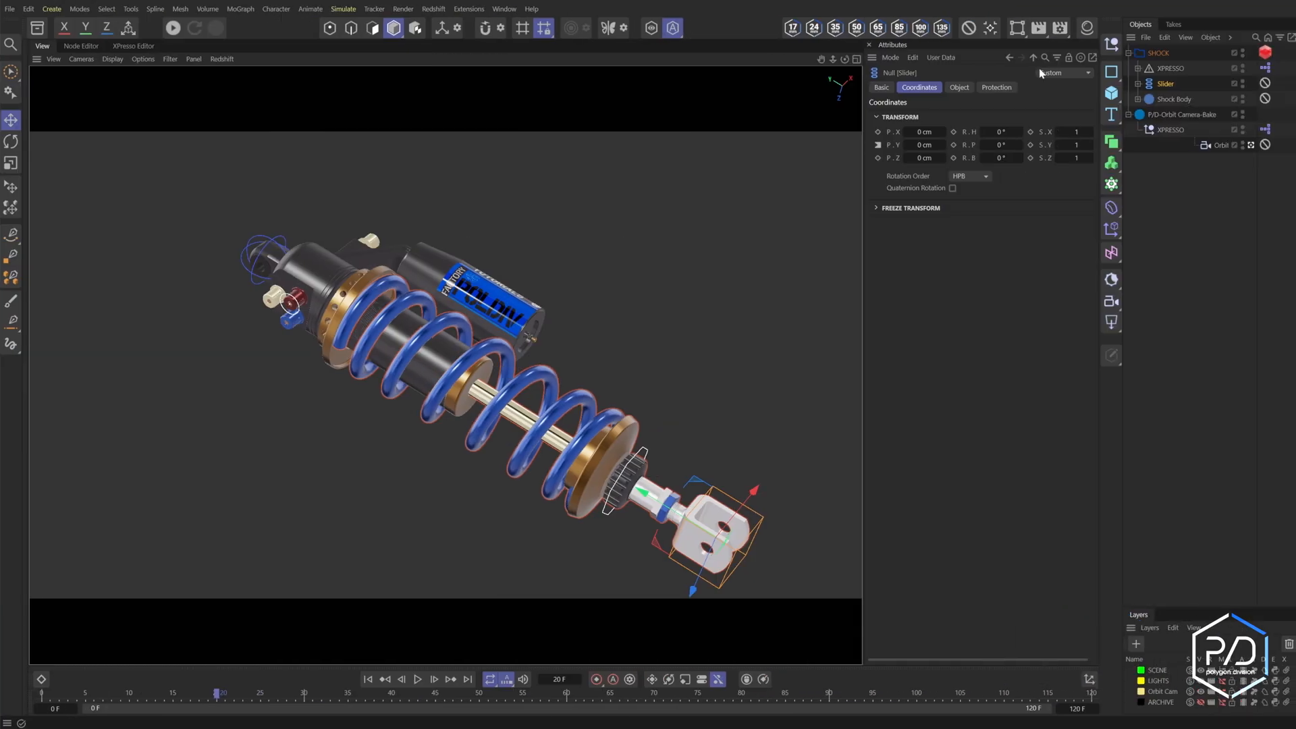
In the finished shock-absorber scene, inspect the Slider null's children and test the SHOCK null's Compress control
click(1137, 85)
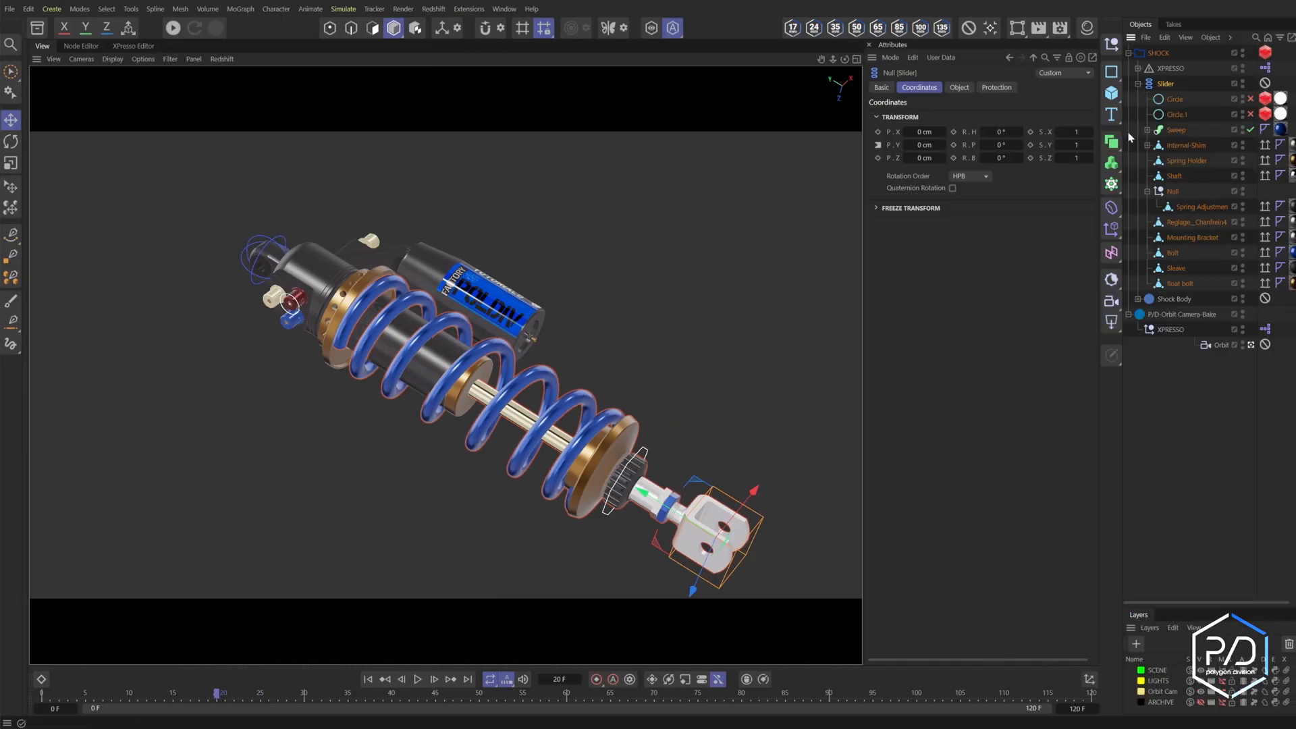
click(1137, 84)
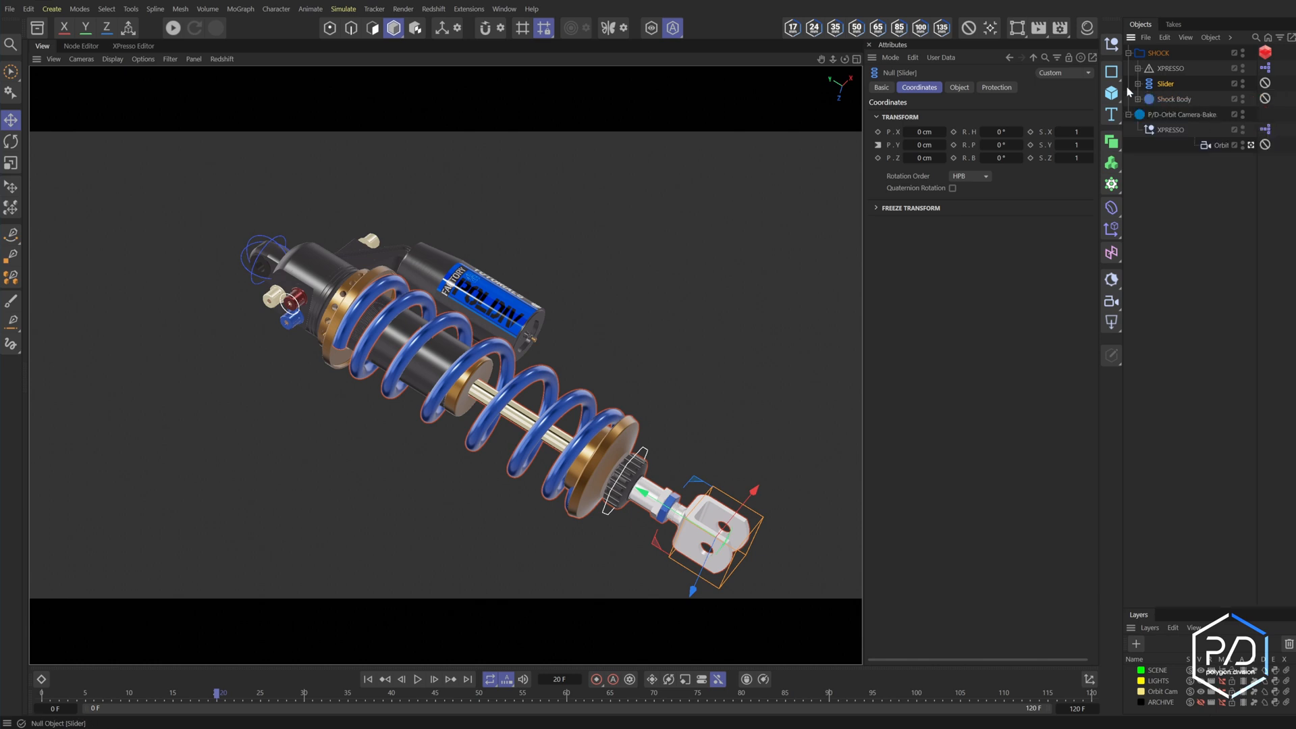
click(1164, 38)
click(1150, 53)
click(1002, 88)
drag(993, 115, 1013, 115)
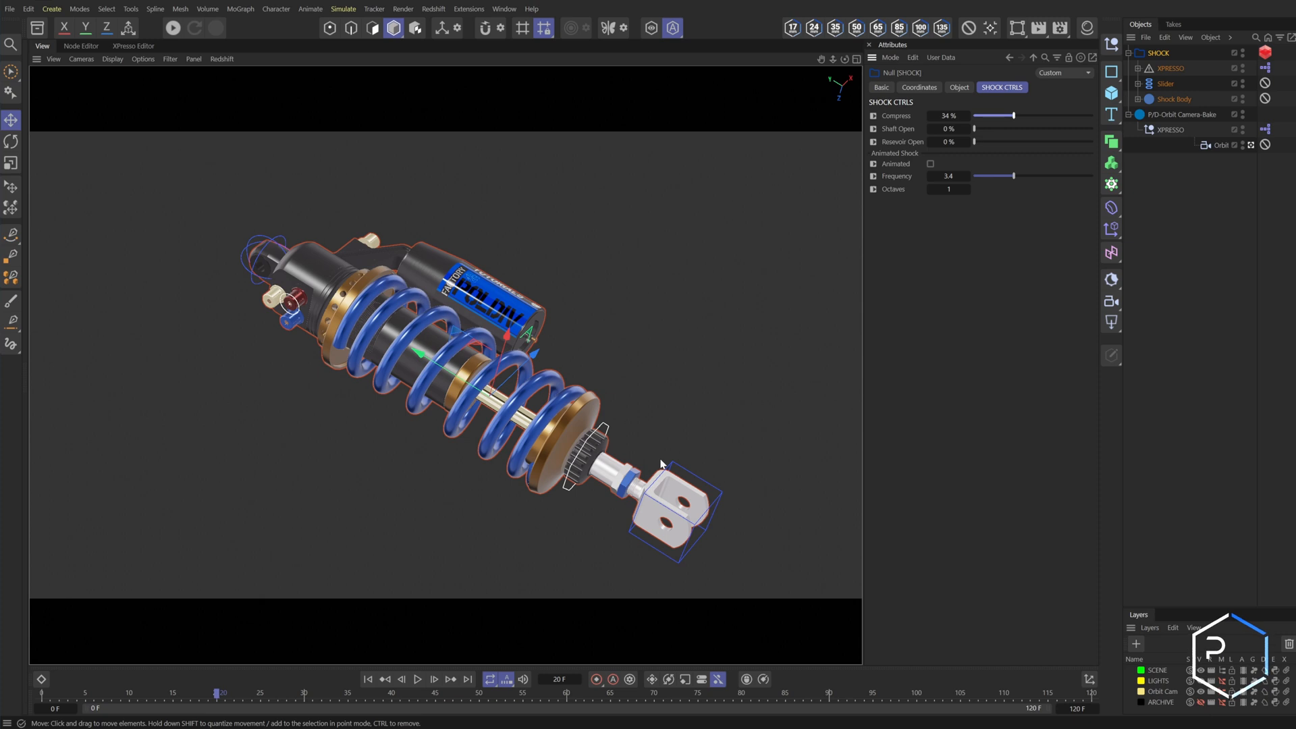
drag(1013, 117, 966, 124)
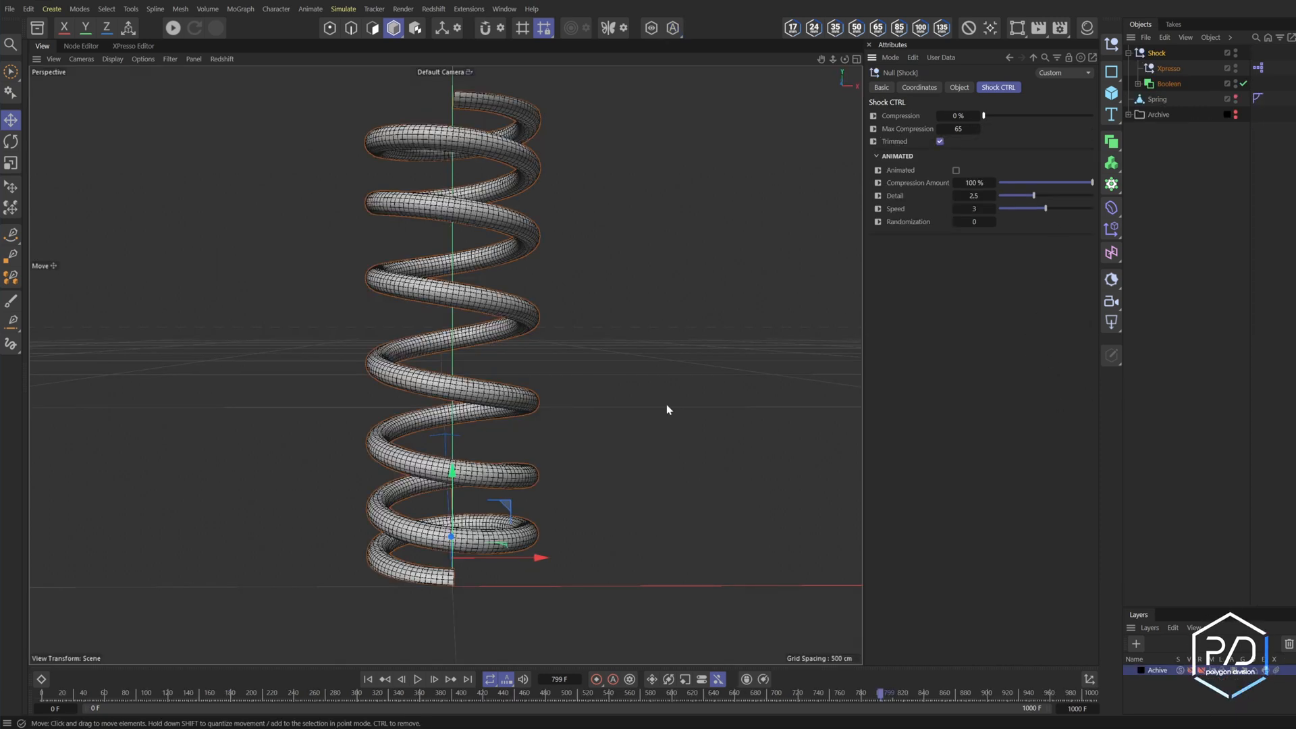
Group the Boolean under a new null inside Shock and name the null SLIDER
click(1167, 84)
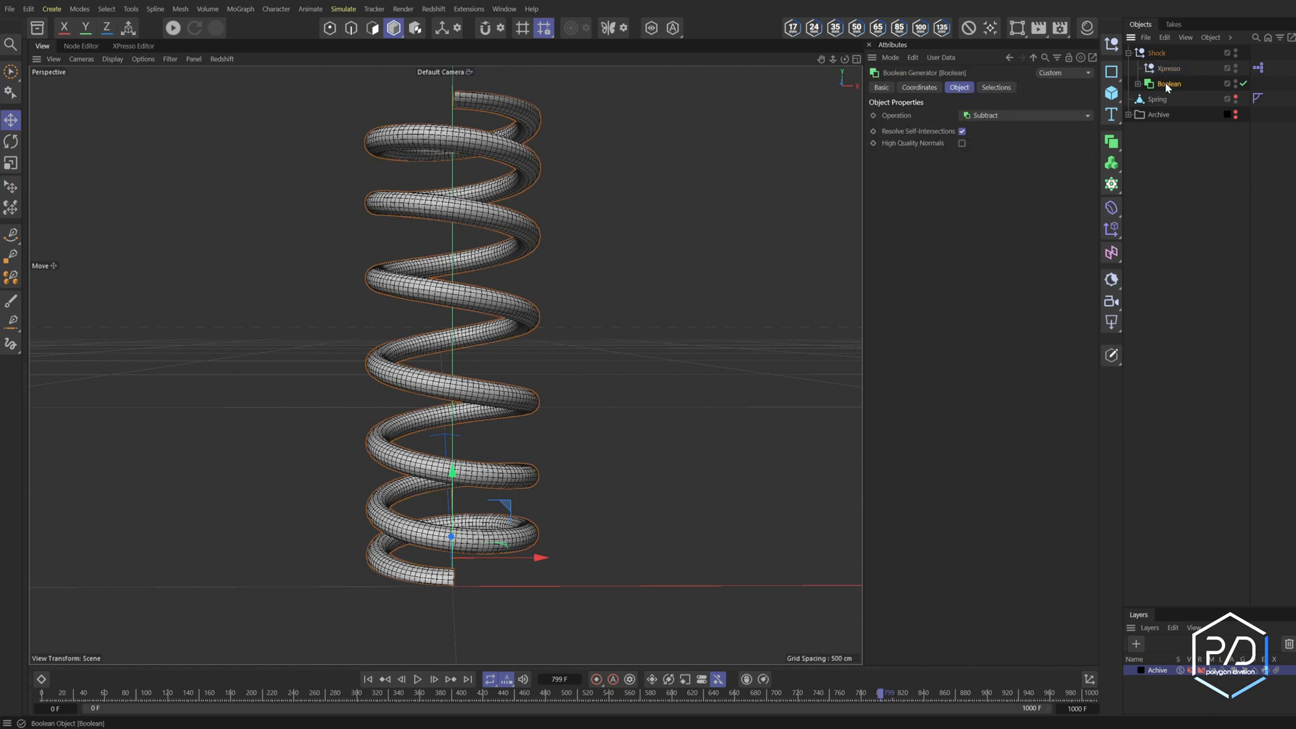
click(1157, 52)
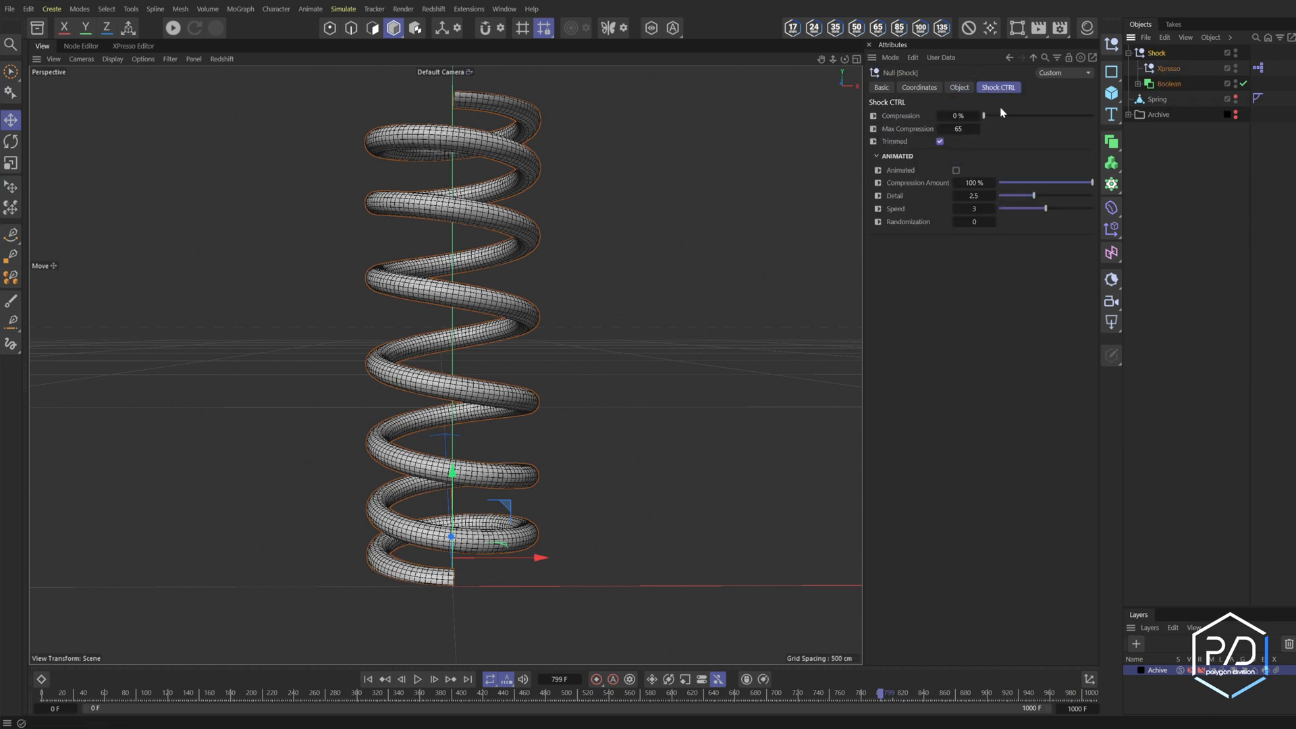
click(1150, 84)
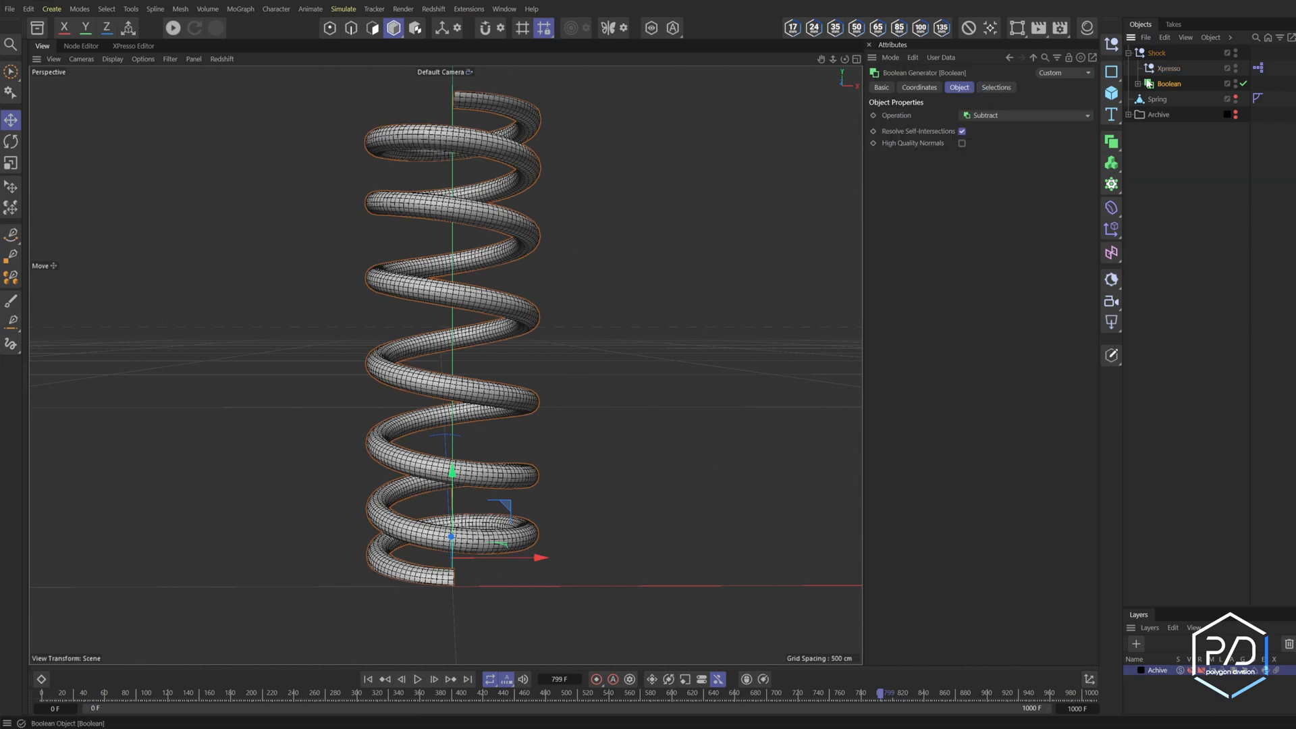
key(alt+g)
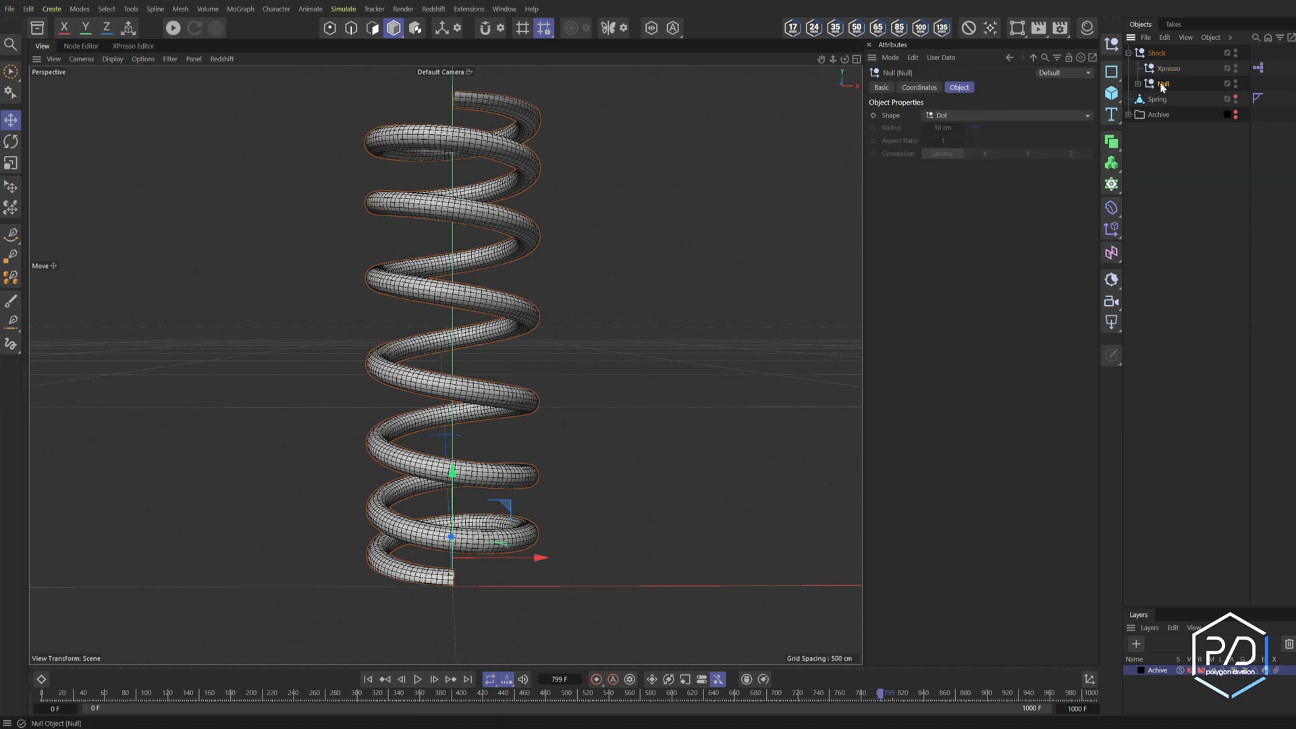
double_click(1162, 83)
text(SLIDER)
key(Return)
Load preset icon 1022794 for the SLIDER null and set its custom icon colour to blue
click(873, 90)
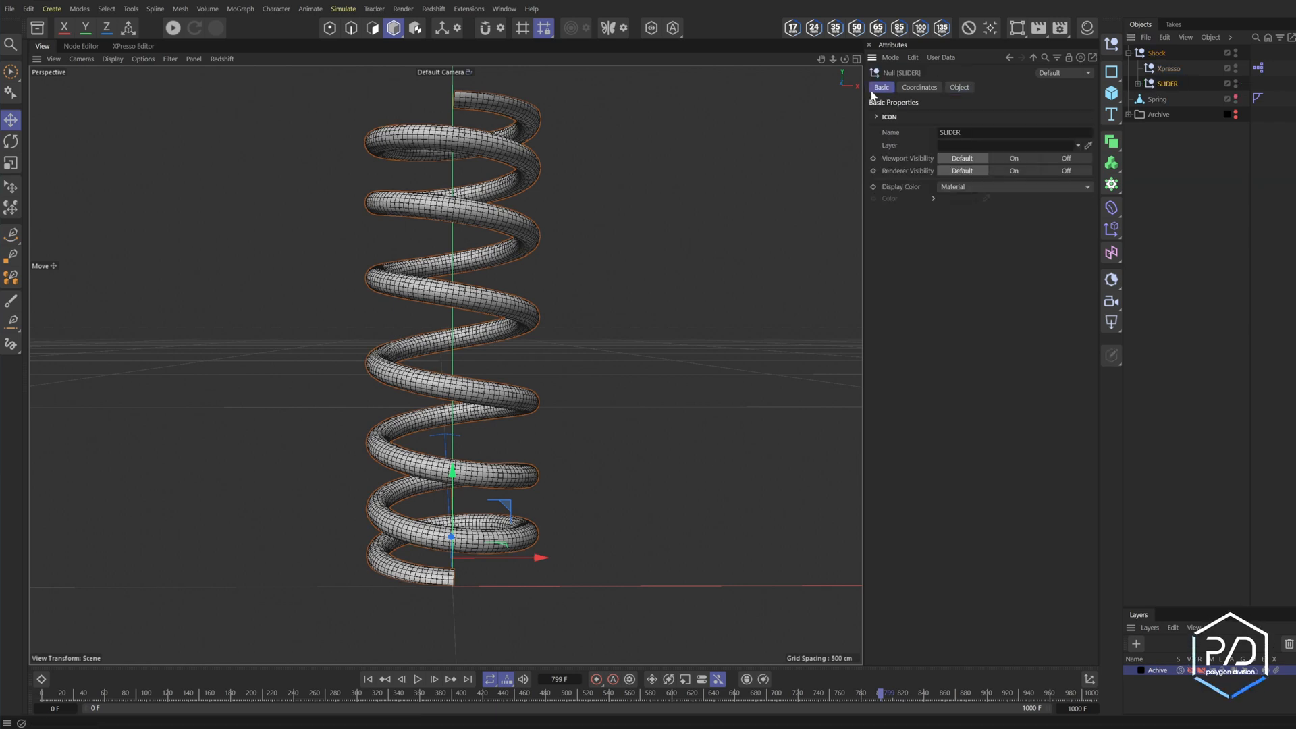
click(889, 117)
click(896, 169)
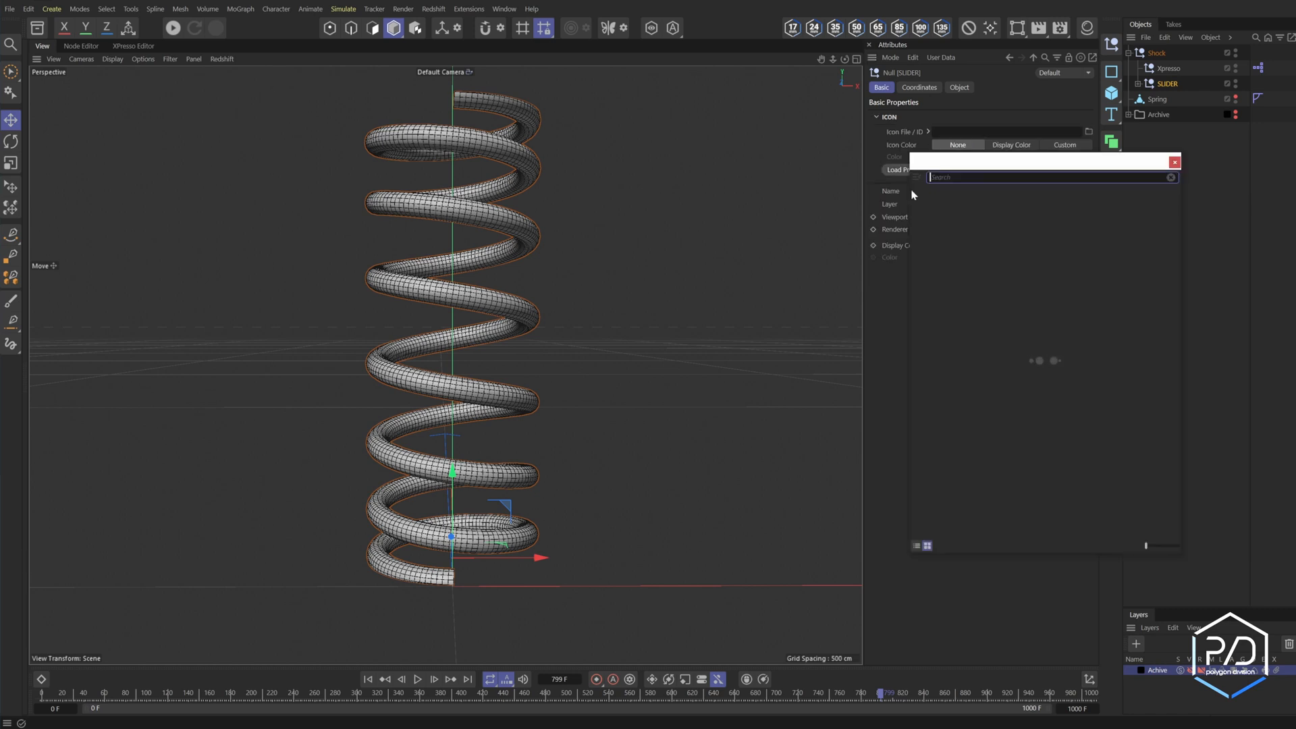
click(930, 297)
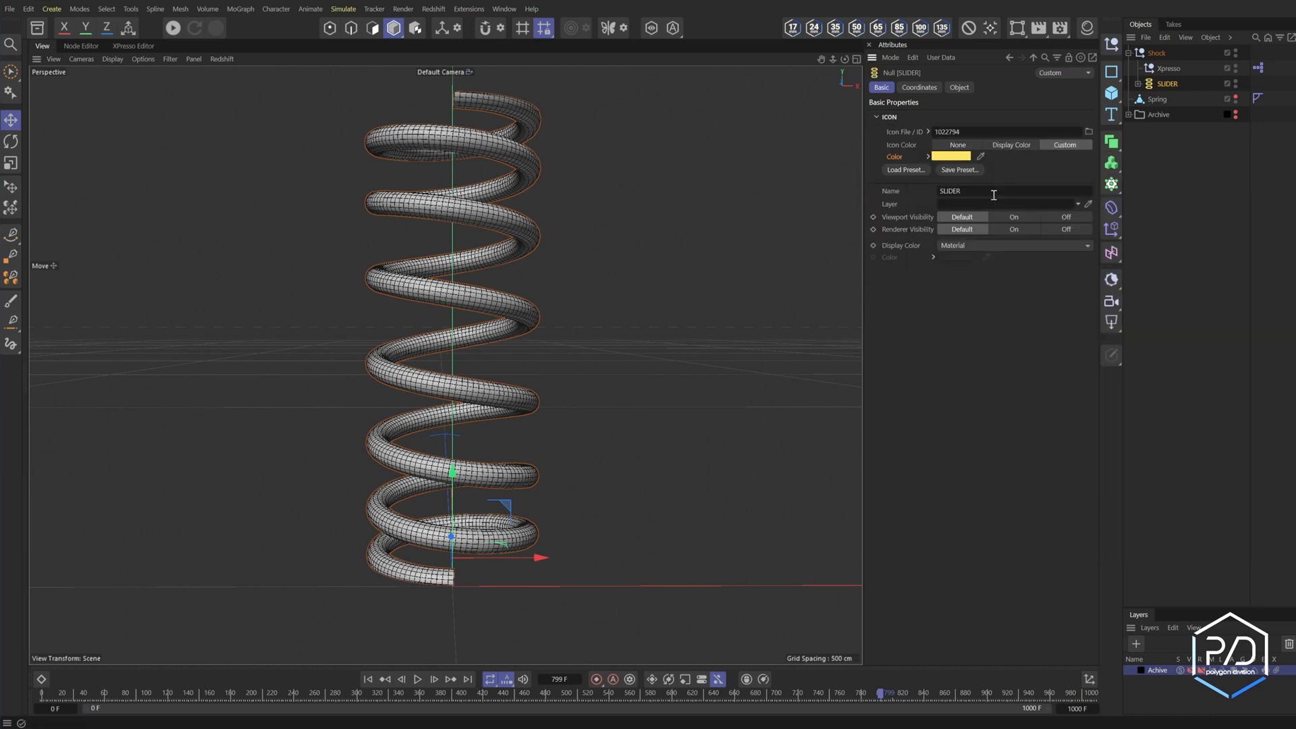
click(952, 154)
click(1033, 264)
drag(1033, 279, 1071, 278)
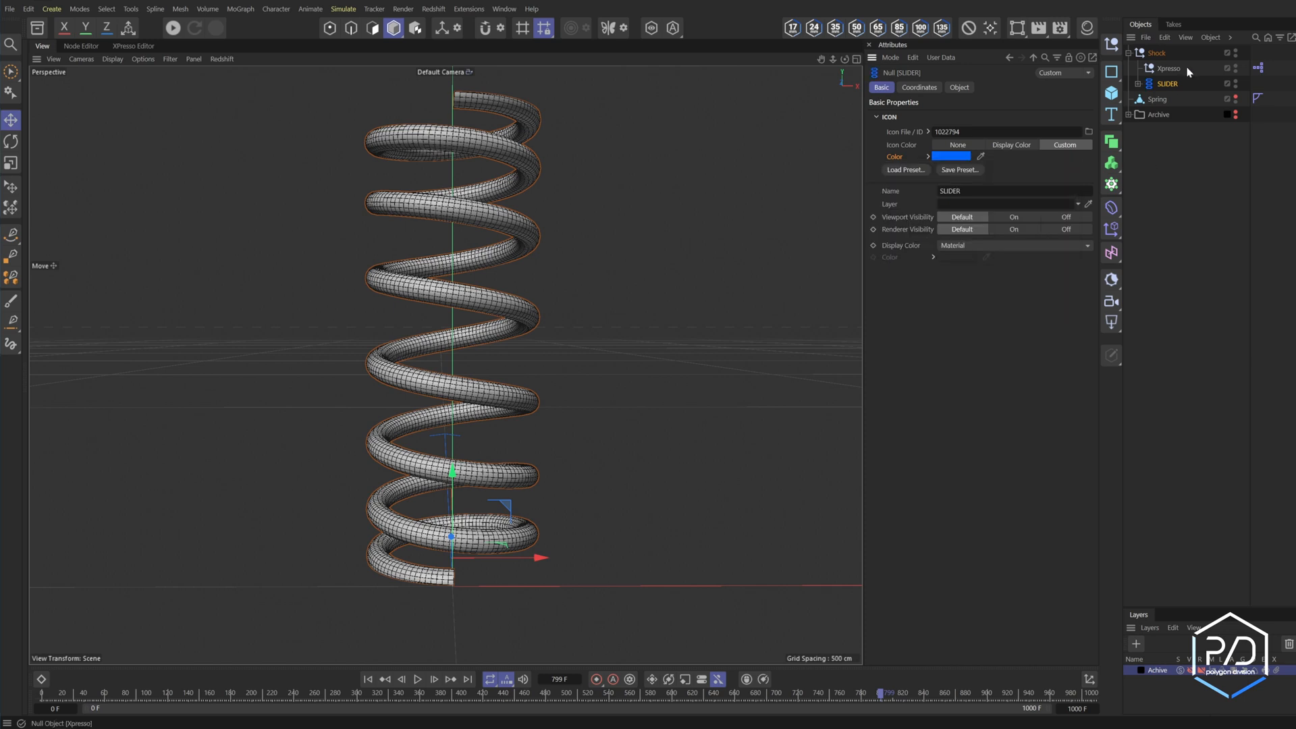
Rename the inner Slider null under the Boolean as COIL and collapse the hierarchy
click(1138, 84)
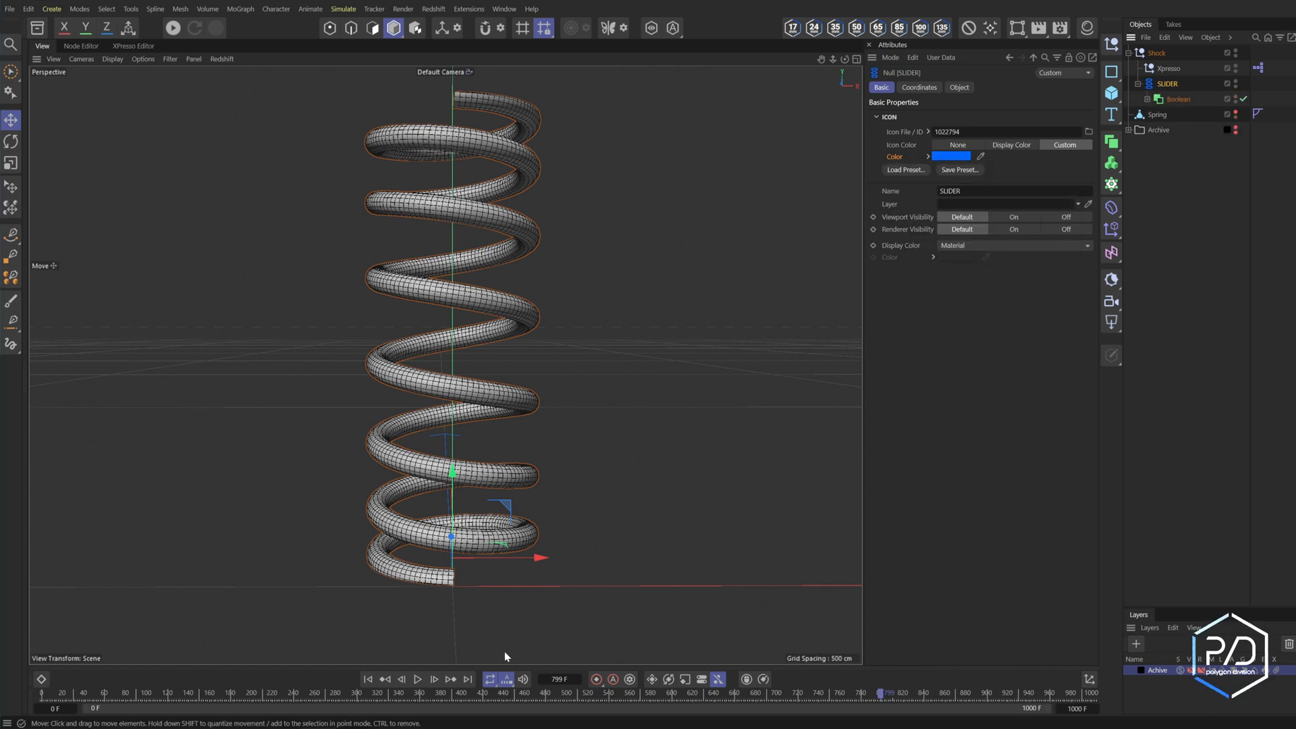
click(1172, 99)
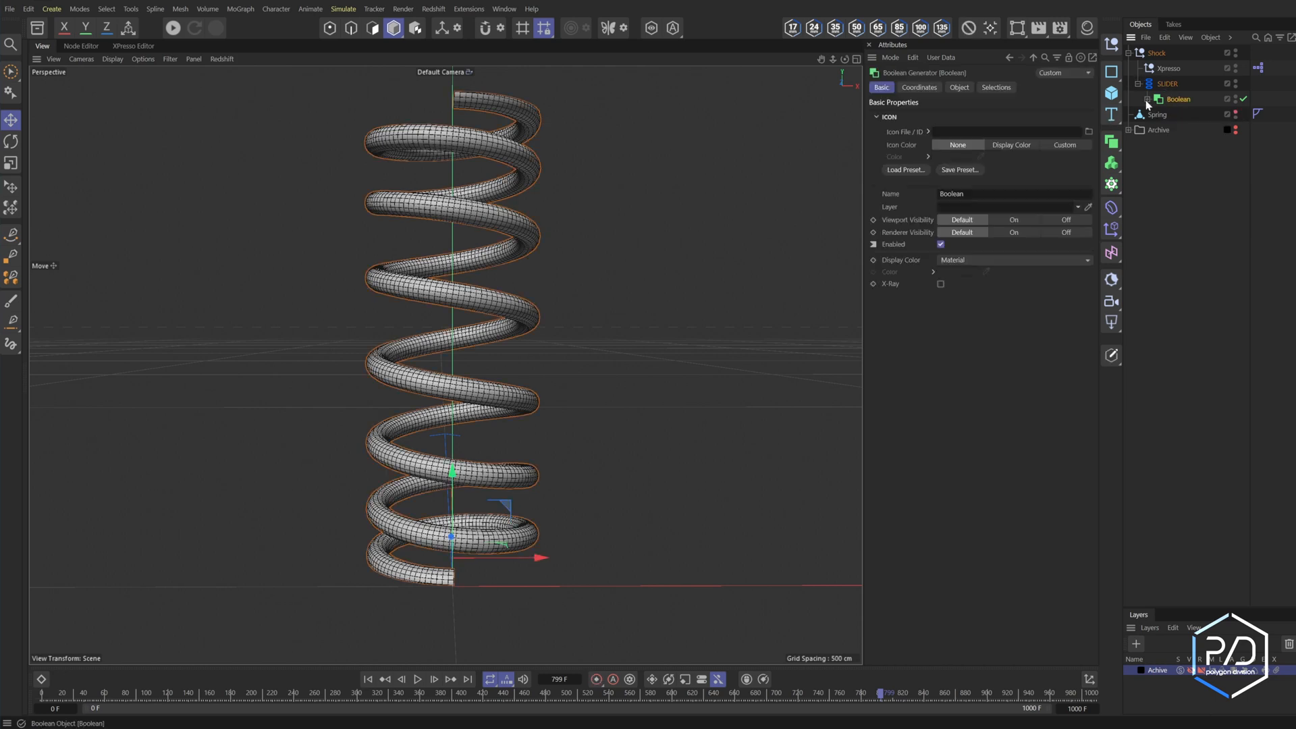
click(1147, 100)
click(1156, 114)
double_click(1186, 114)
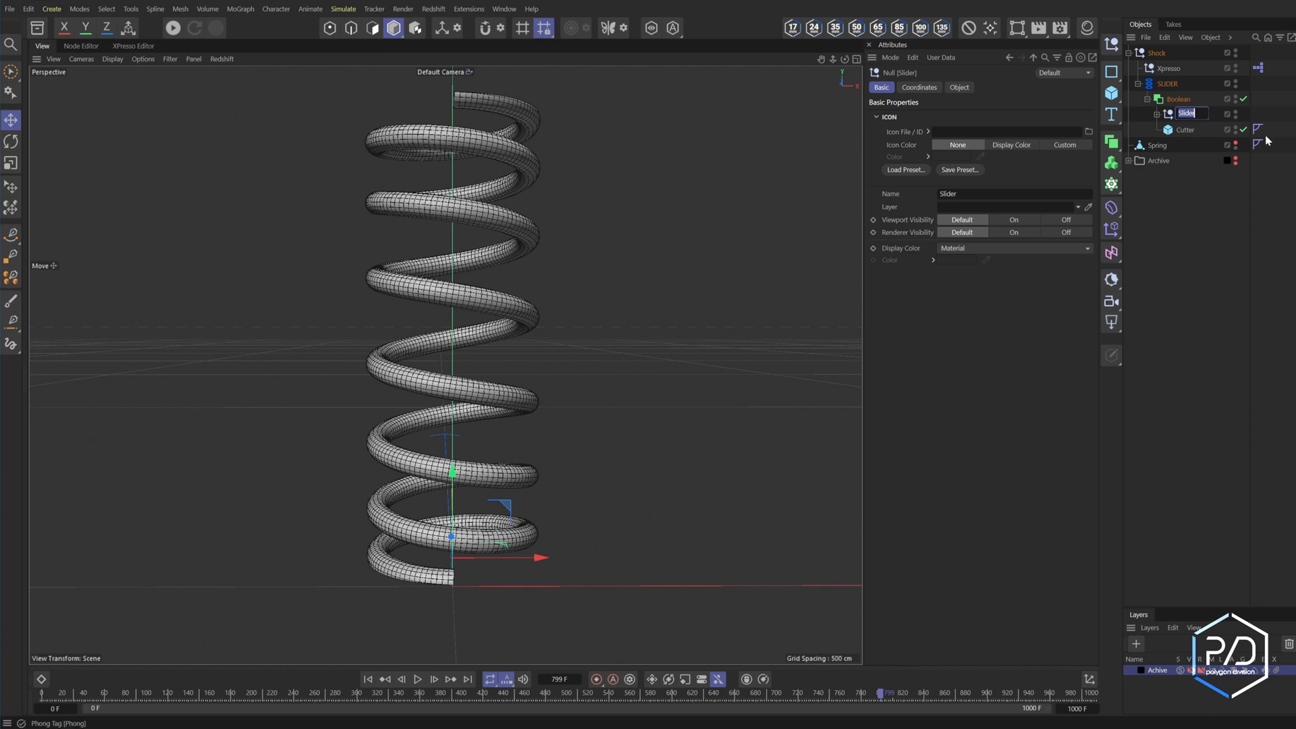
text(COIL)
key(Return)
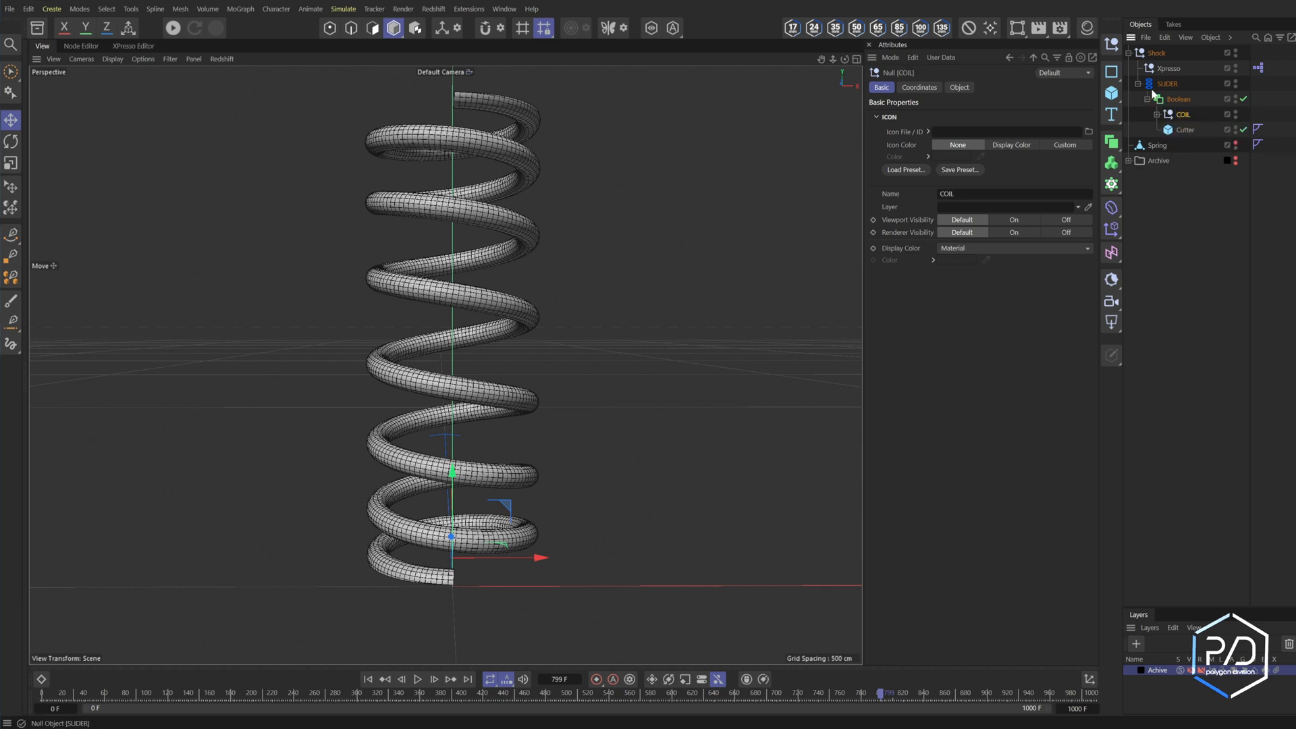
click(1141, 198)
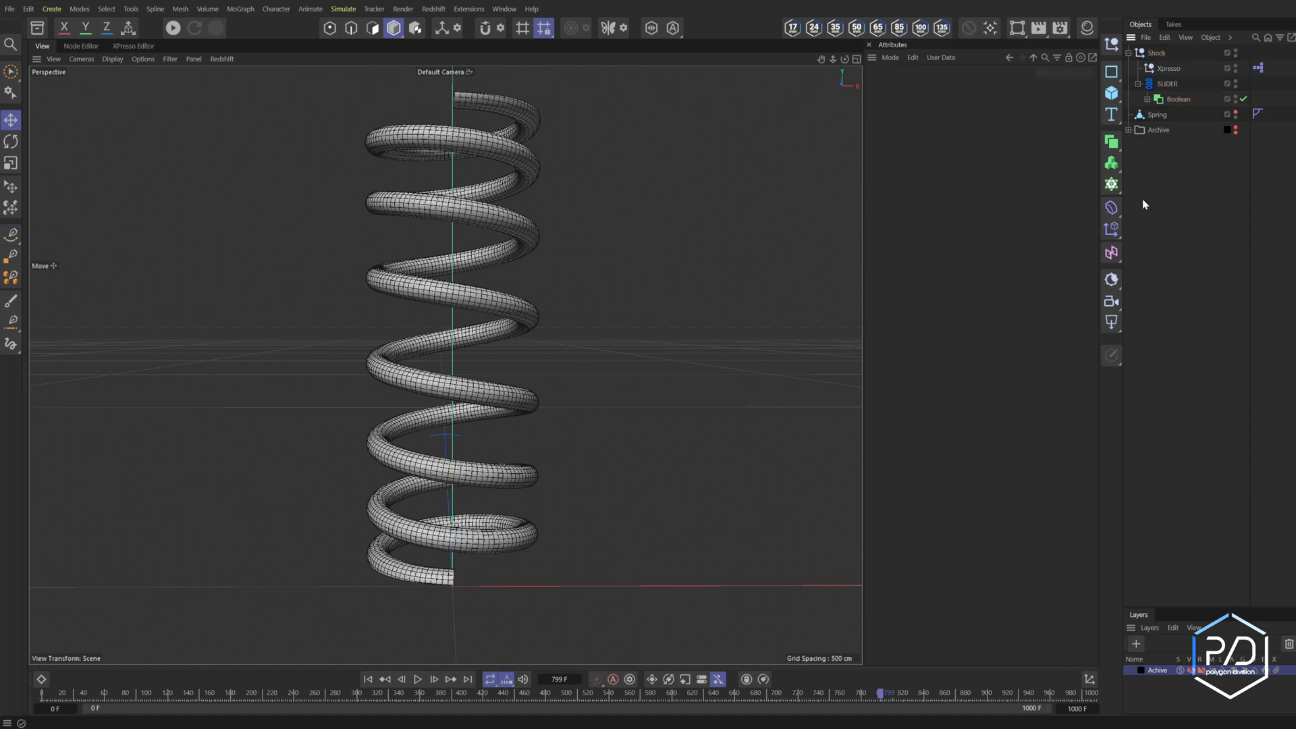
Add a Cylinder primitive as a test plate under the SLIDER null and show the Shock controls
click(1110, 93)
click(1212, 111)
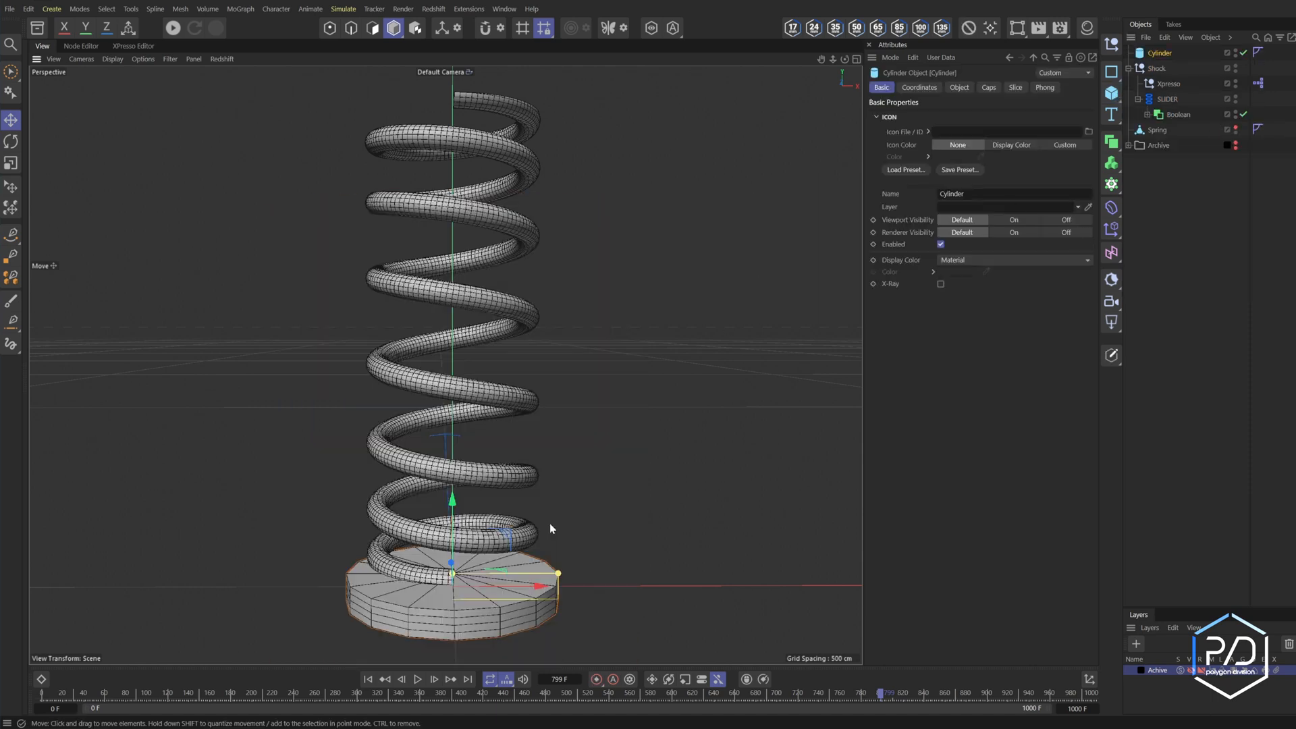
drag(1153, 53, 1158, 106)
click(1154, 53)
click(990, 87)
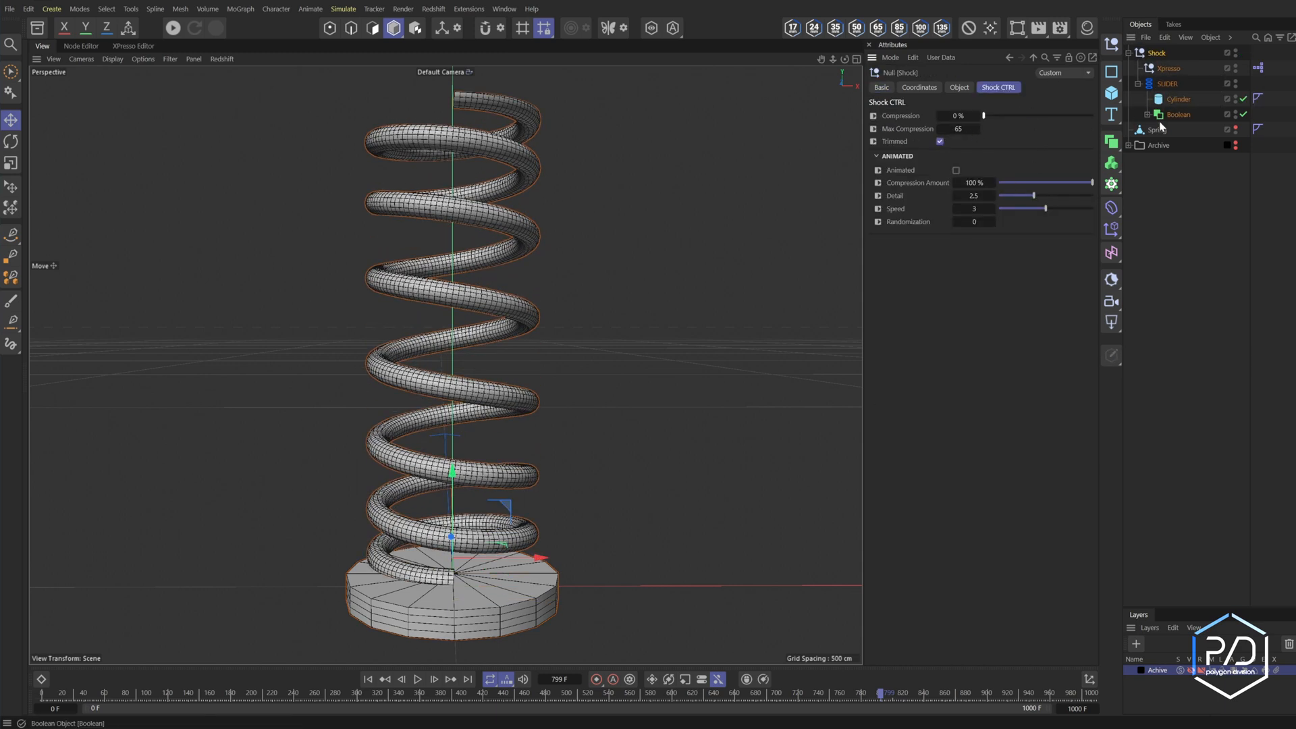
Wire the Range Mapper's output to a new SLIDER node's Position Y instead of COIL's, then test Compression and return it to 0%
double_click(1258, 73)
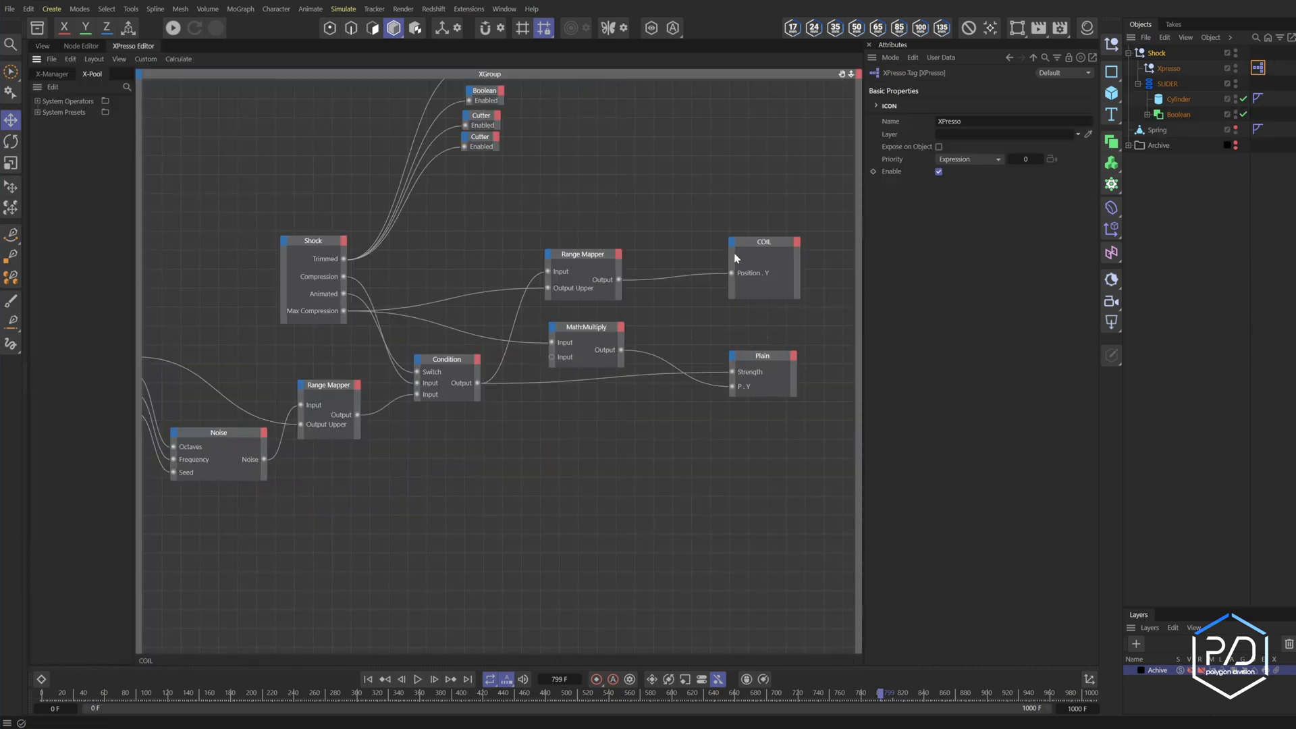
drag(1167, 84, 736, 312)
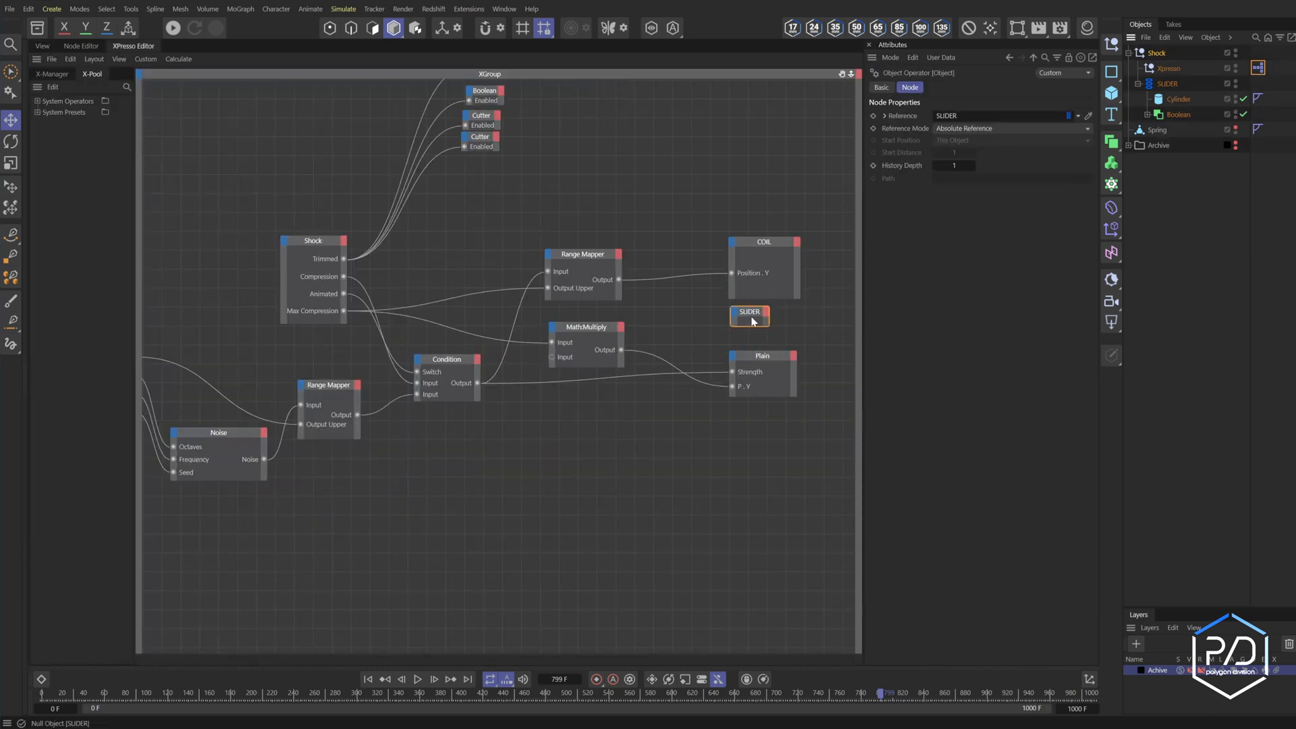
click(918, 88)
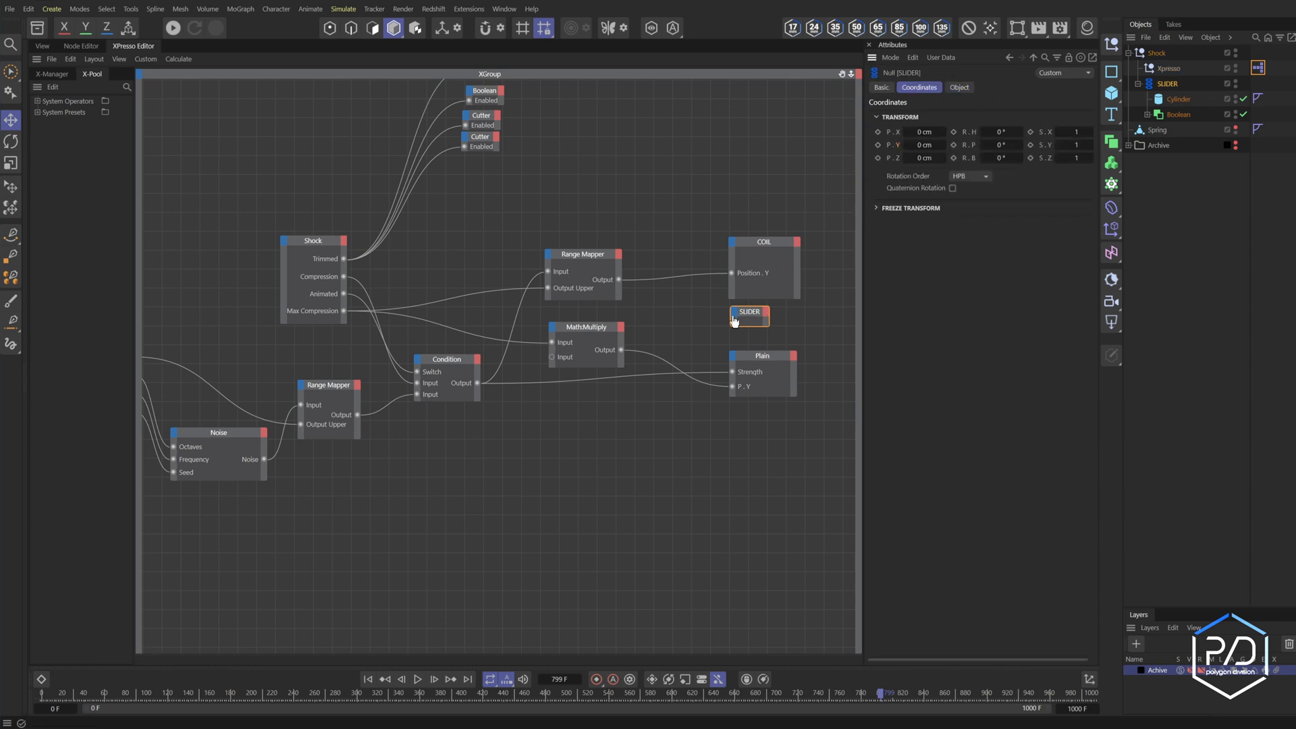
drag(734, 321, 735, 320)
drag(731, 272, 734, 321)
drag(772, 243, 782, 162)
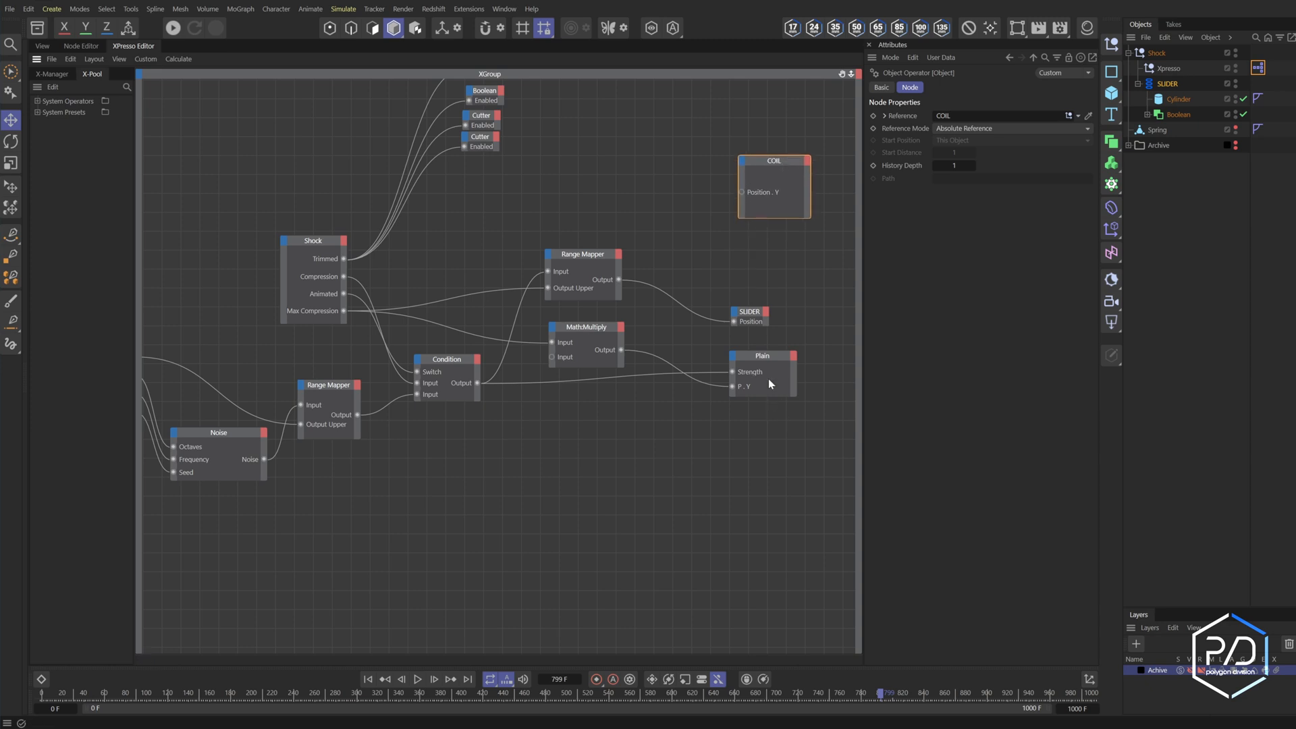
click(750, 311)
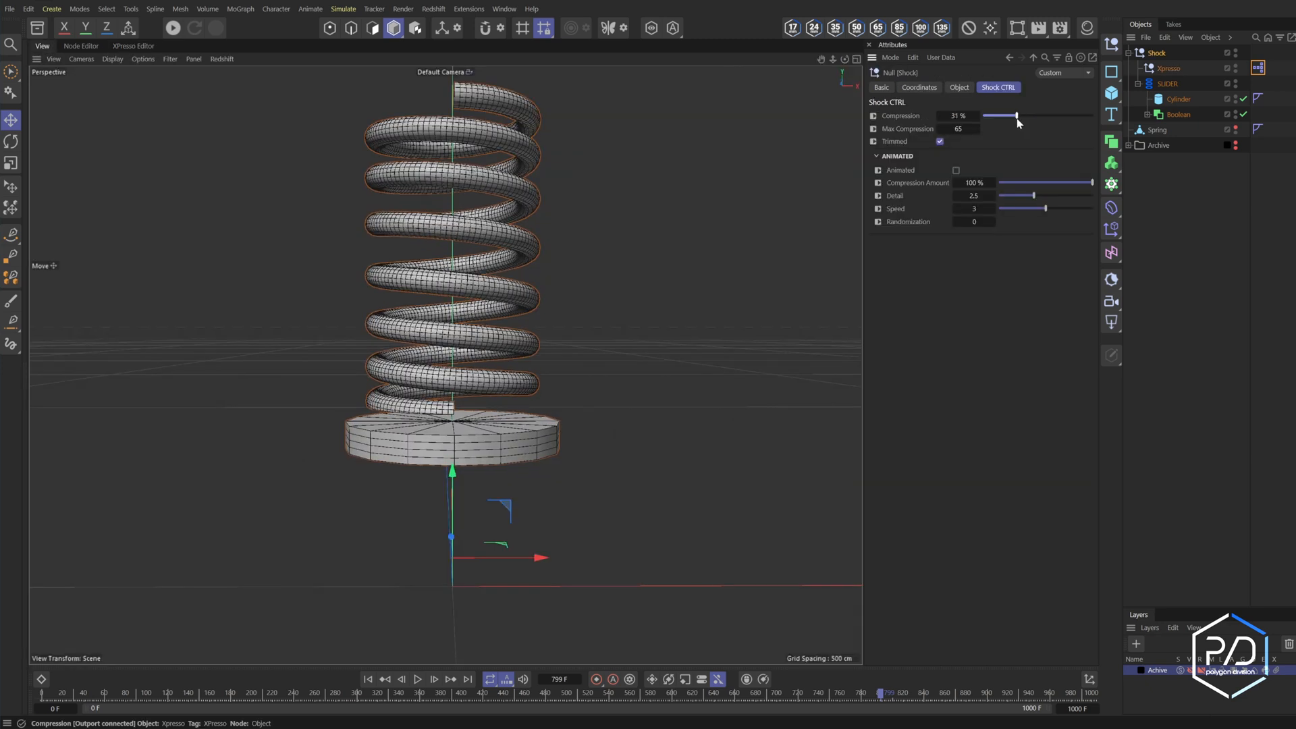
drag(1016, 119, 983, 116)
Delete the test Cylinder from the SLIDER null, collapse the hierarchy and select the Shock null
click(1146, 114)
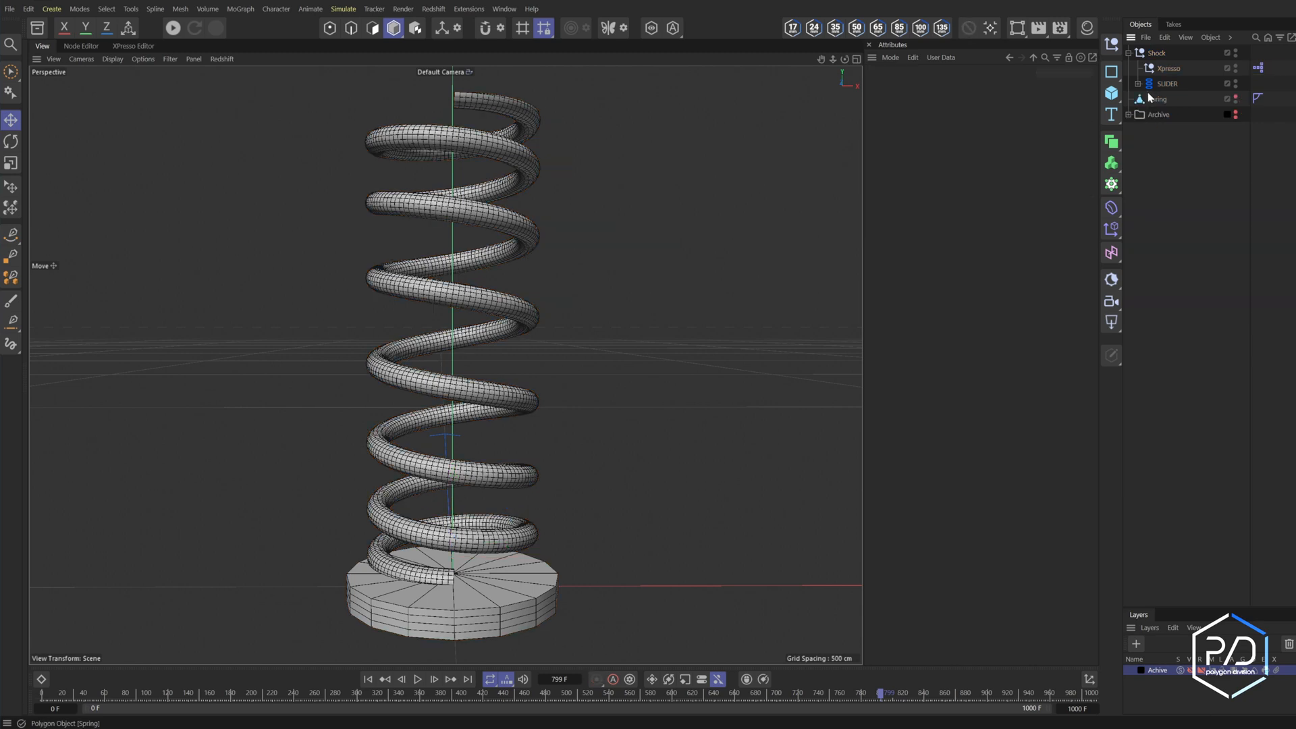
click(1138, 83)
click(1181, 100)
key(Delete)
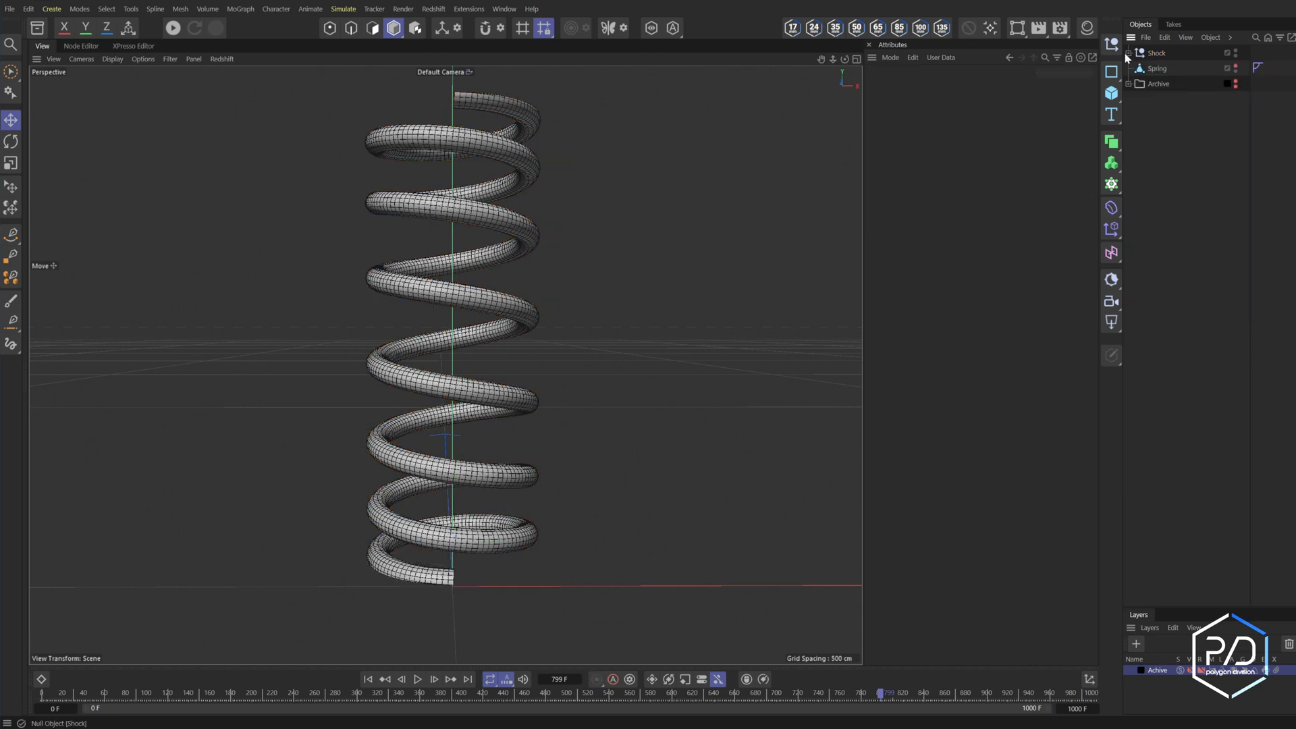
click(1156, 53)
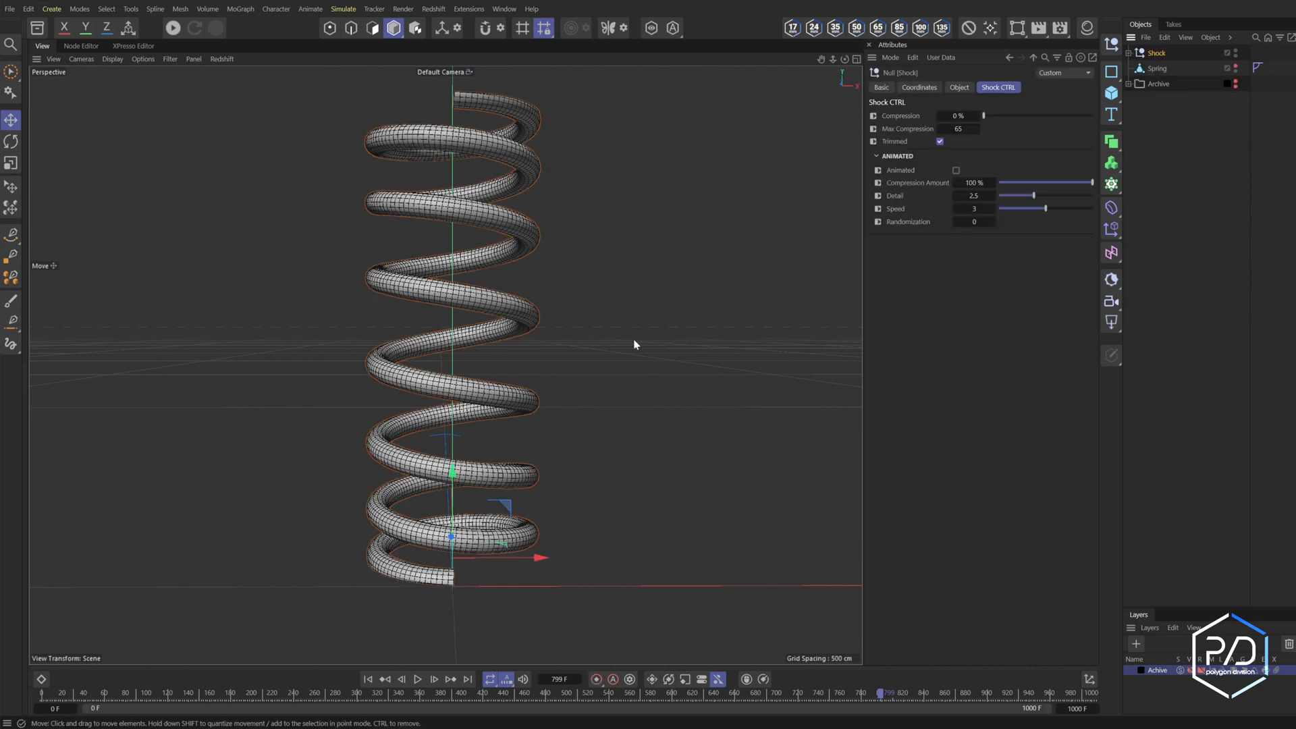